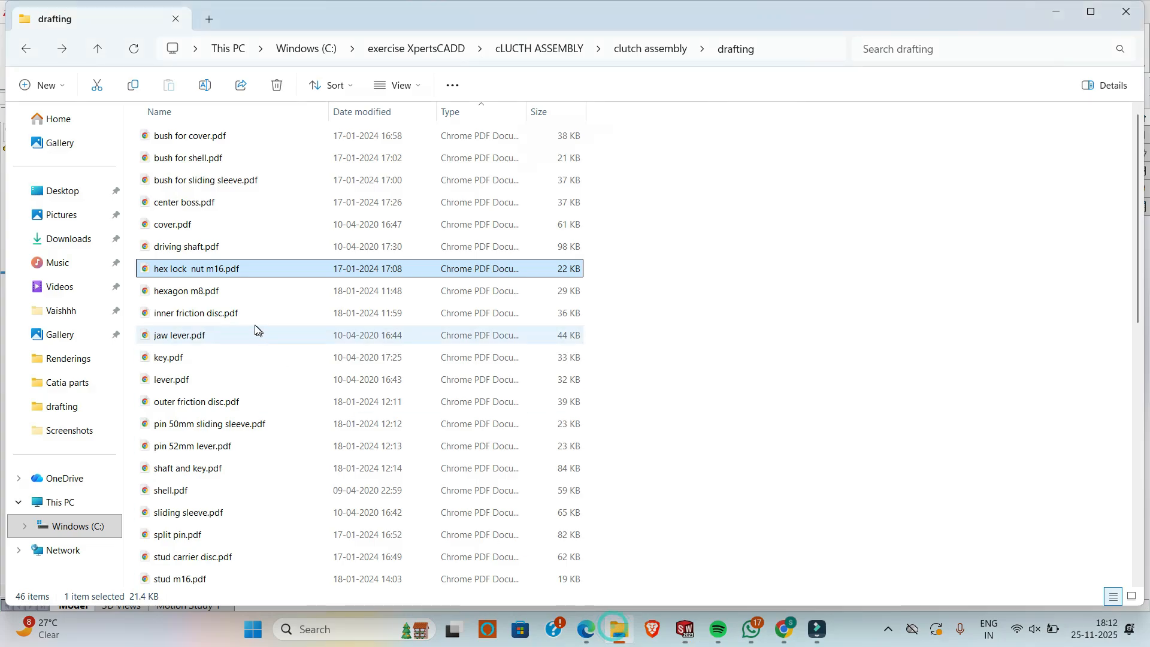
# - Open "hex lock nut m16.pdf" from the drafting folder and examine the nut's views and dimensions
pyautogui.doubleClick(216, 271)
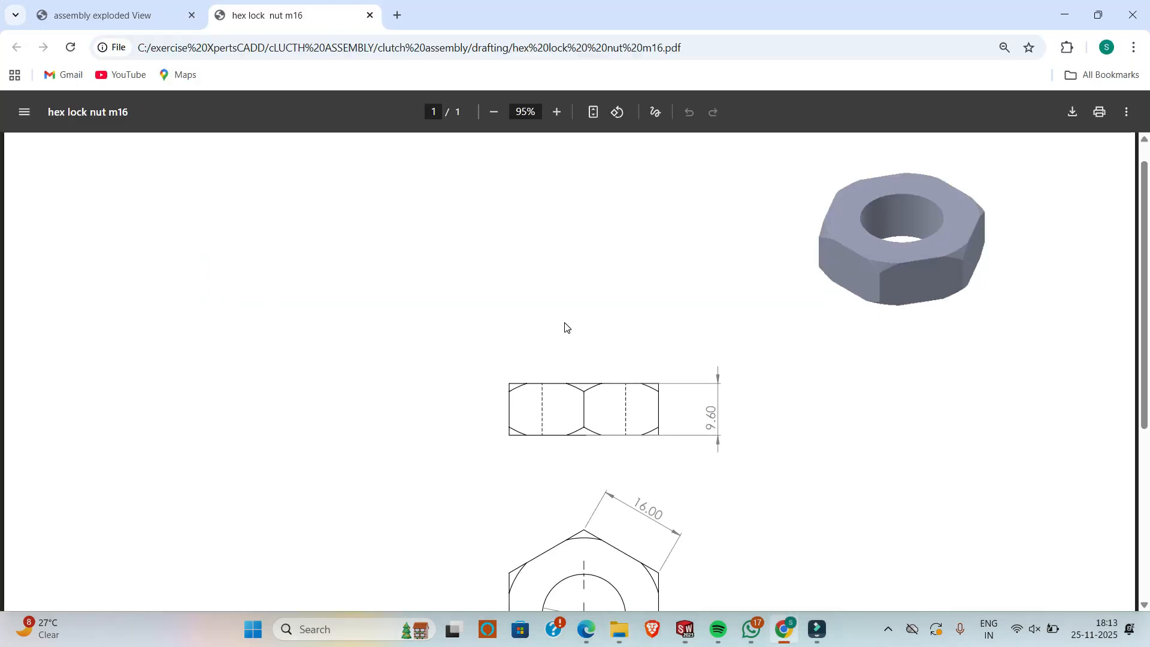
pyautogui.scroll(-3, 680, 355)
pyautogui.scroll(4, 688, 311)
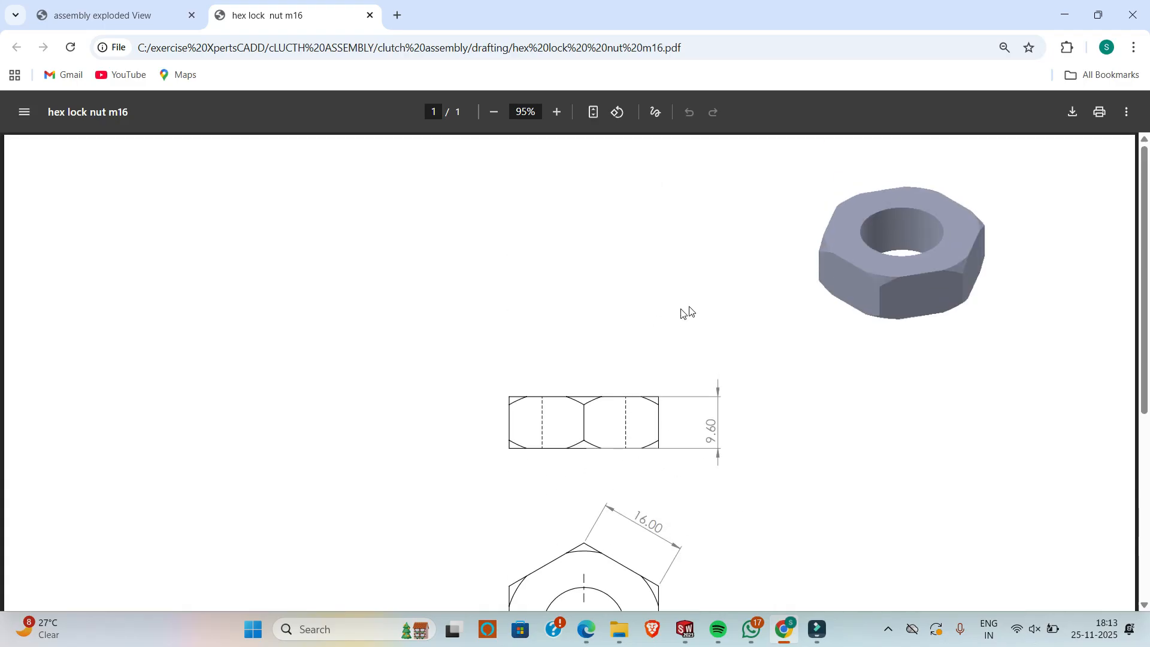
pyautogui.click(1064, 15)
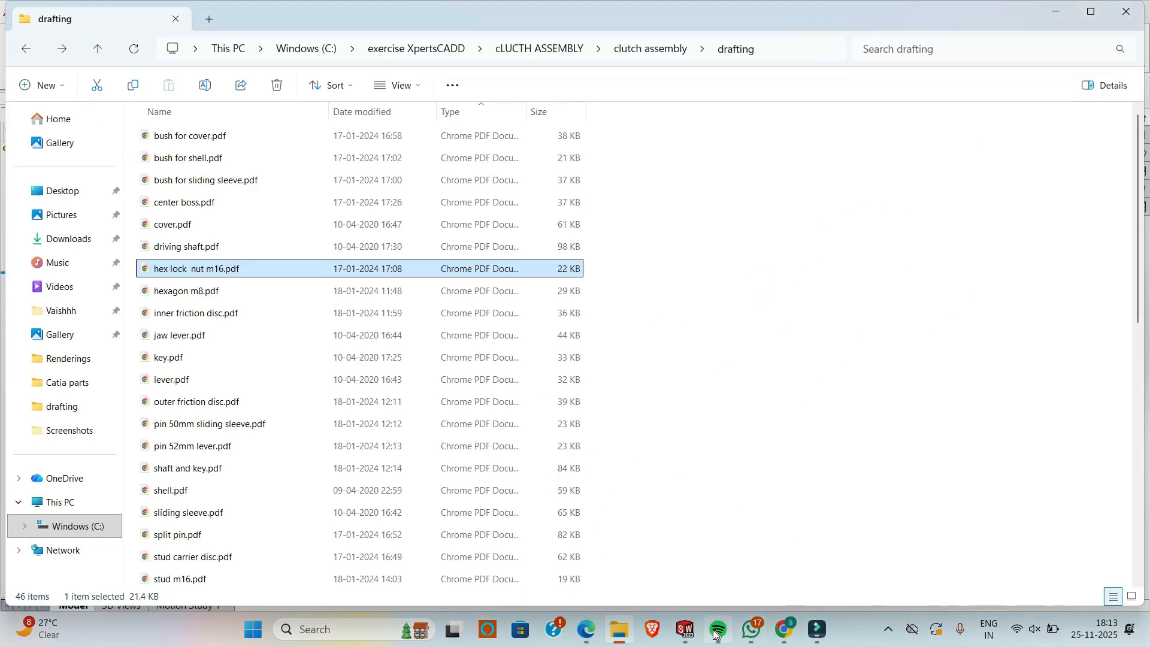
# - In SOLIDWORKS, sketch a six-sided inscribed-circle polygon on the Top Plane, centred on the origin and about 116 mm across flats
pyautogui.click(686, 629)
pyautogui.click(49, 236)
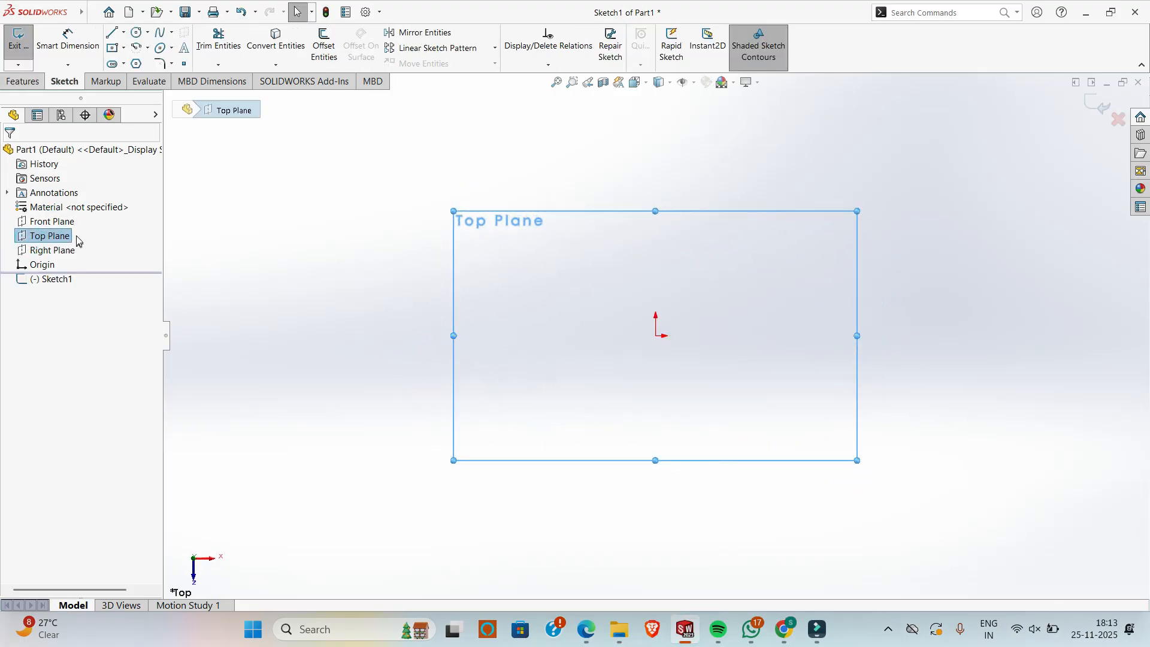
pyautogui.click(124, 48)
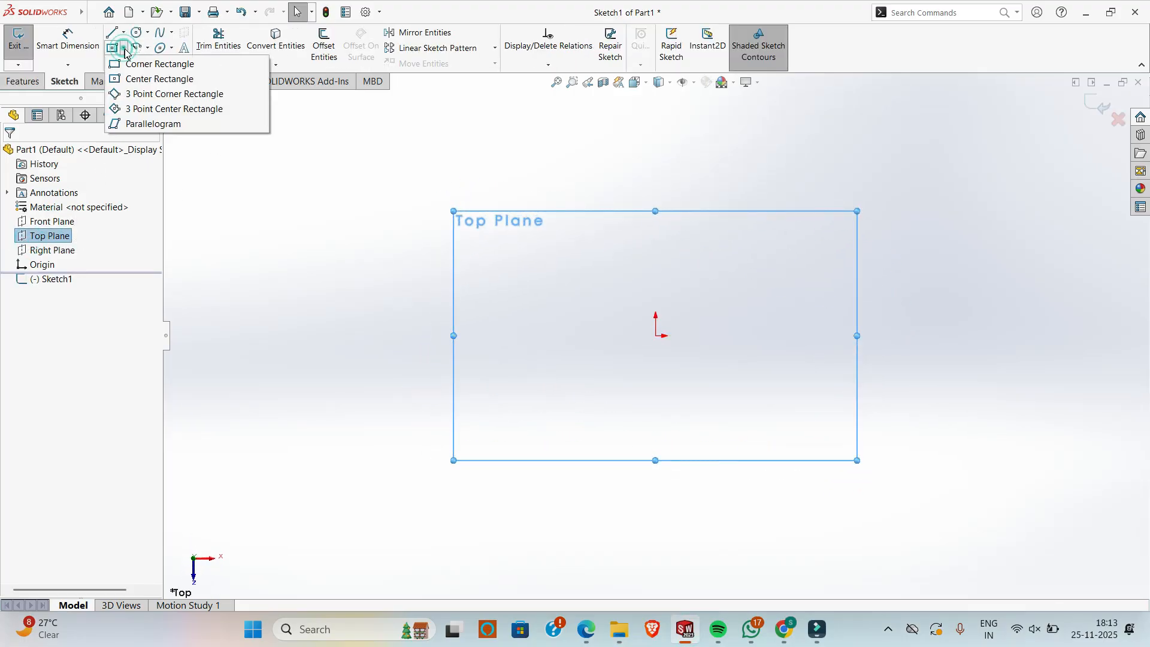
pyautogui.moveTo(120, 50)
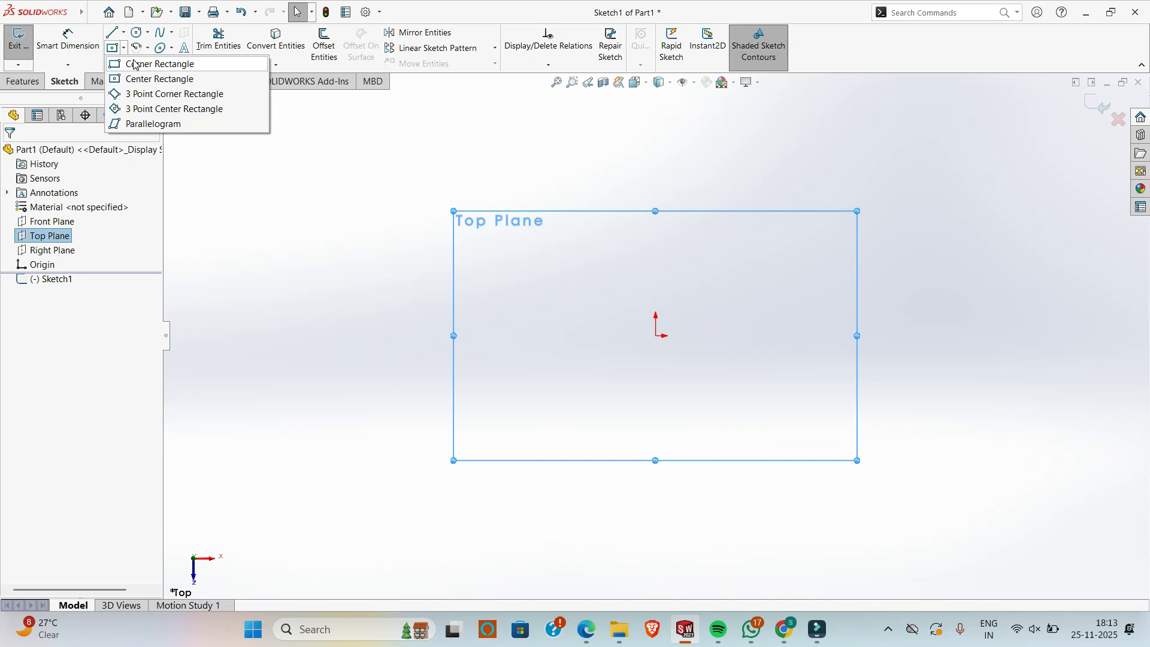
pyautogui.click(152, 124)
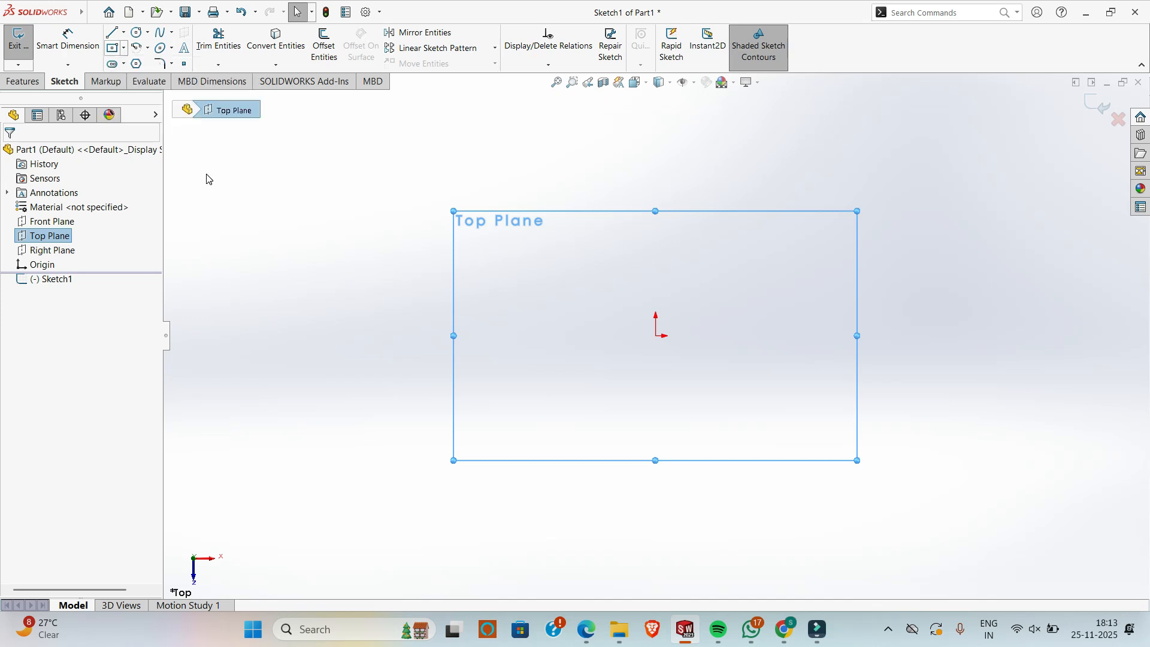
pyautogui.click(137, 63)
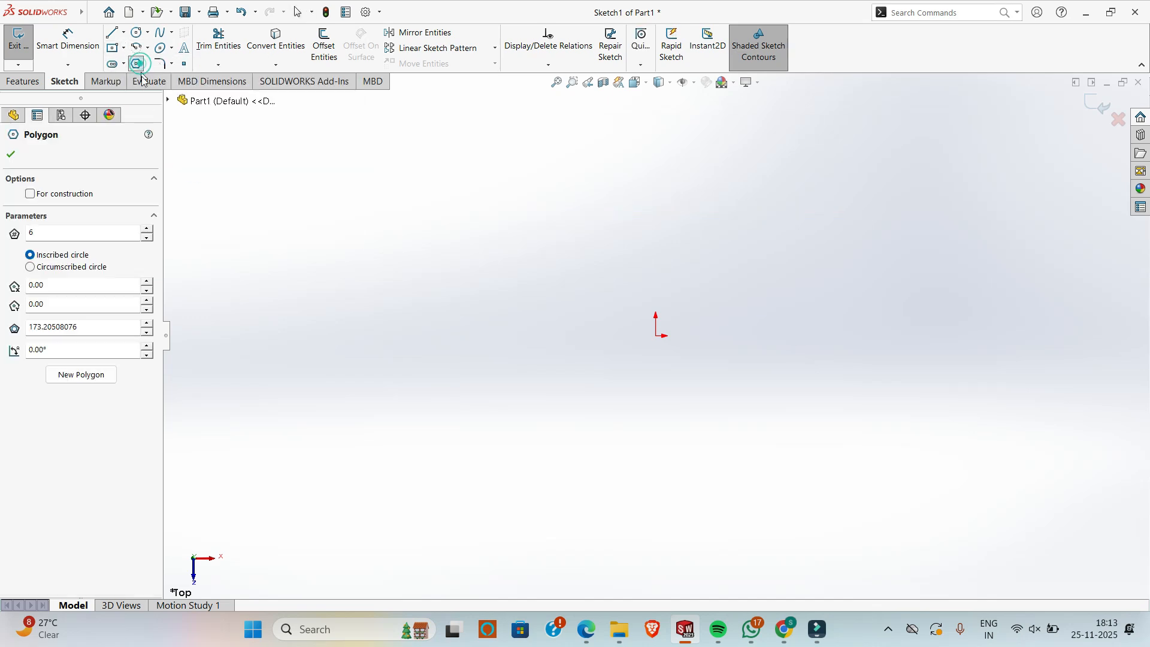
pyautogui.doubleClick(55, 234)
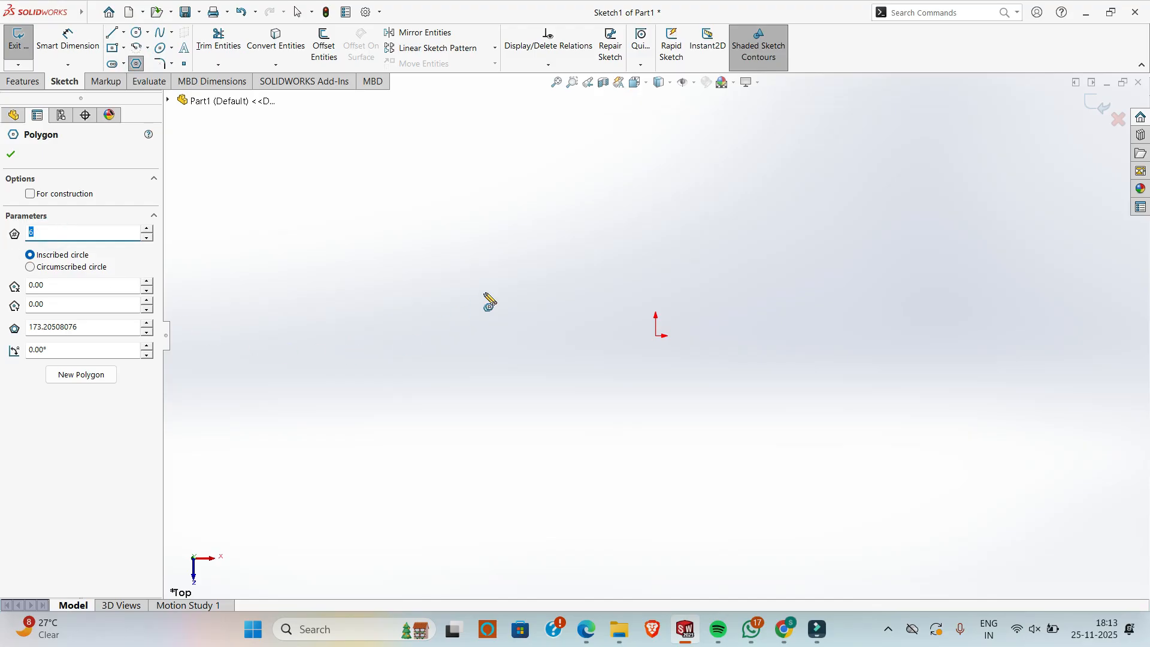
pyautogui.click(657, 336)
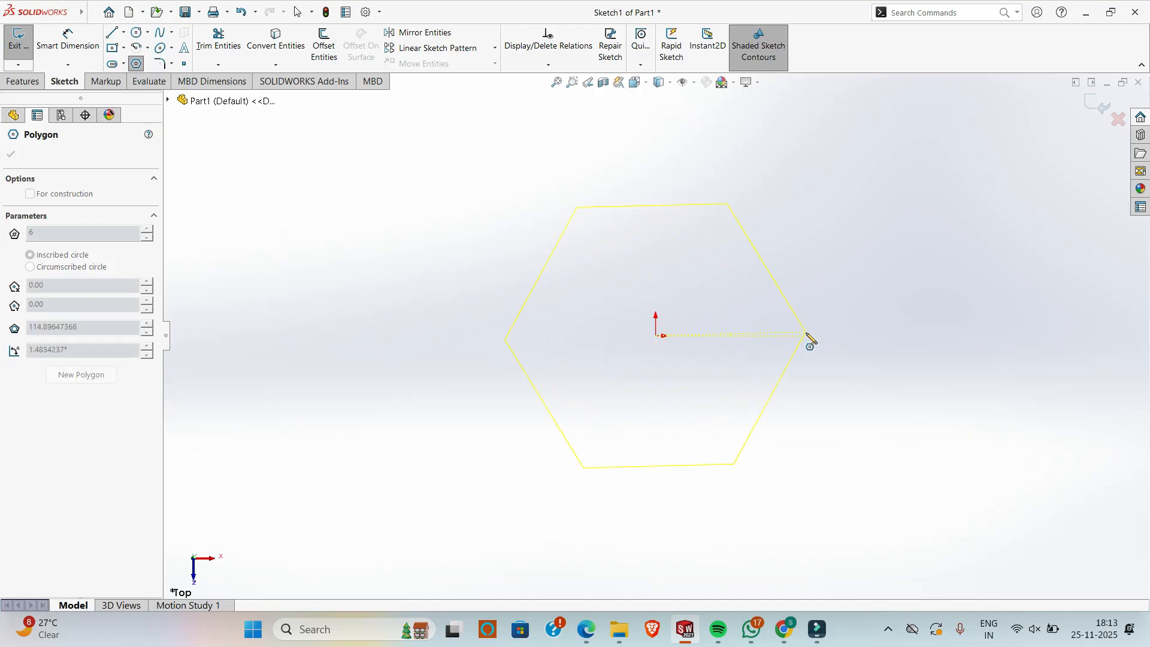
pyautogui.click(808, 338)
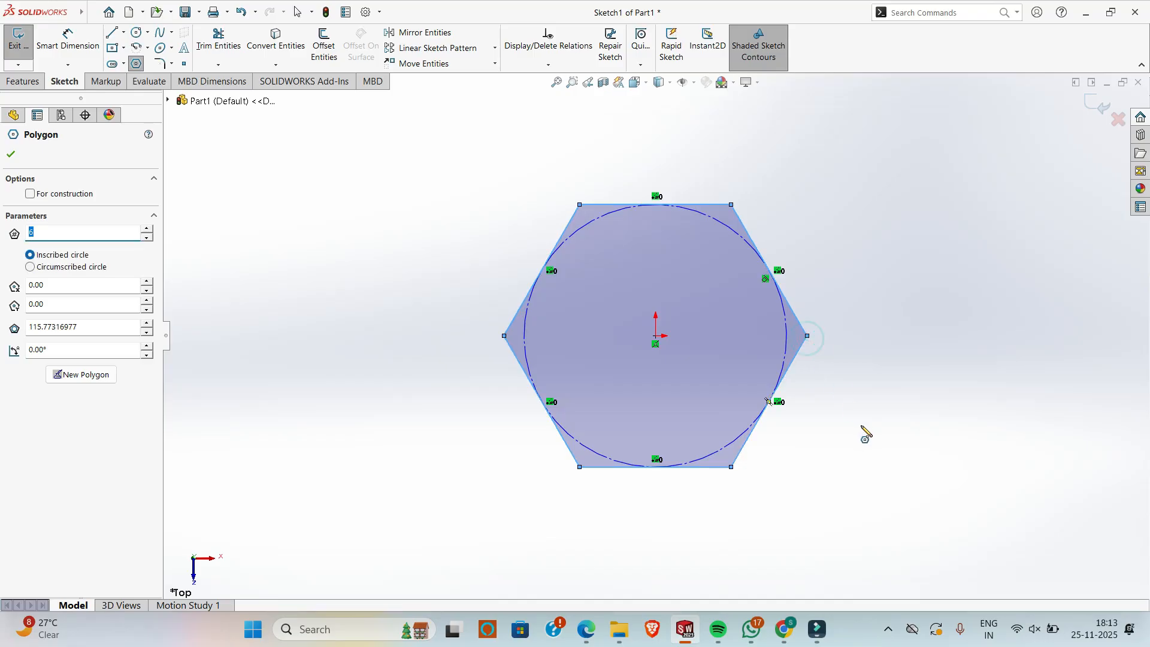
pyautogui.press('Escape')
# - Add a horizontal relation between the hexagon's right vertex and its centre point at the origin
pyautogui.click(807, 337)
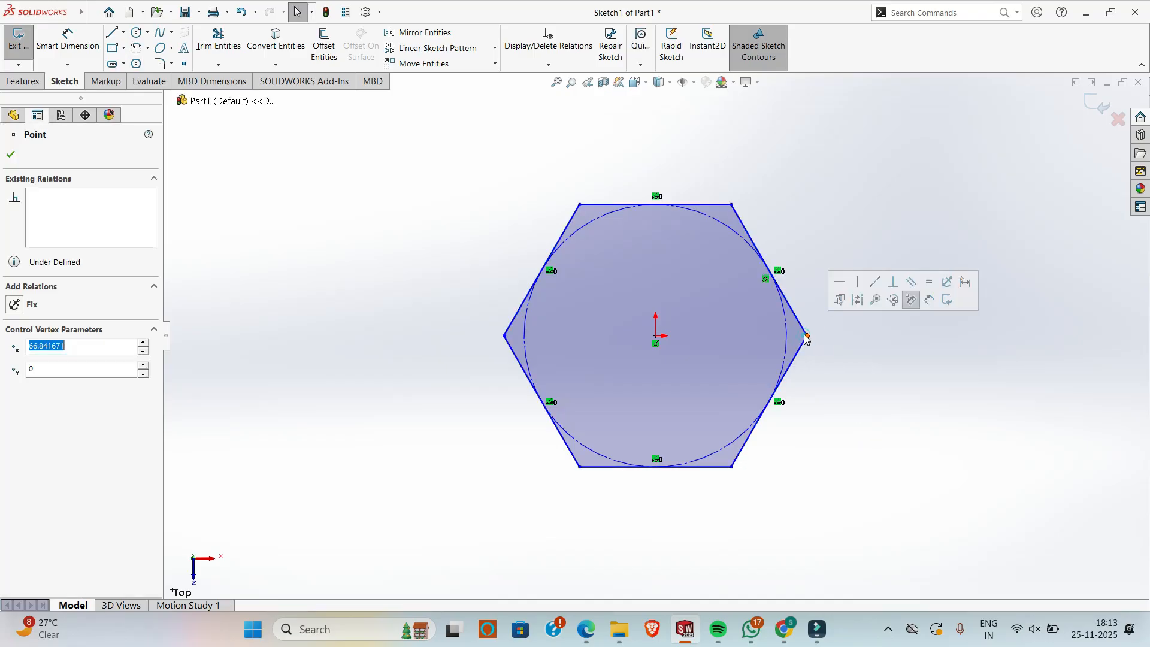
pyautogui.keyDown('ctrl'); pyautogui.click(657, 336); pyautogui.keyUp('ctrl')
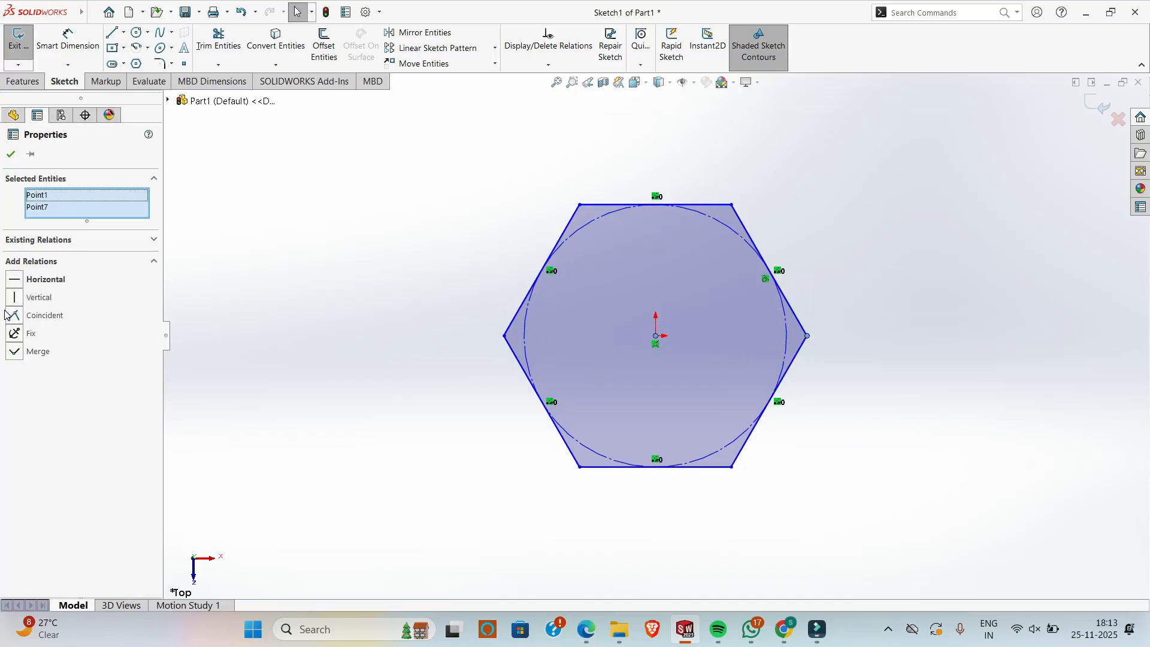
pyautogui.click(13, 280)
pyautogui.press('Escape')
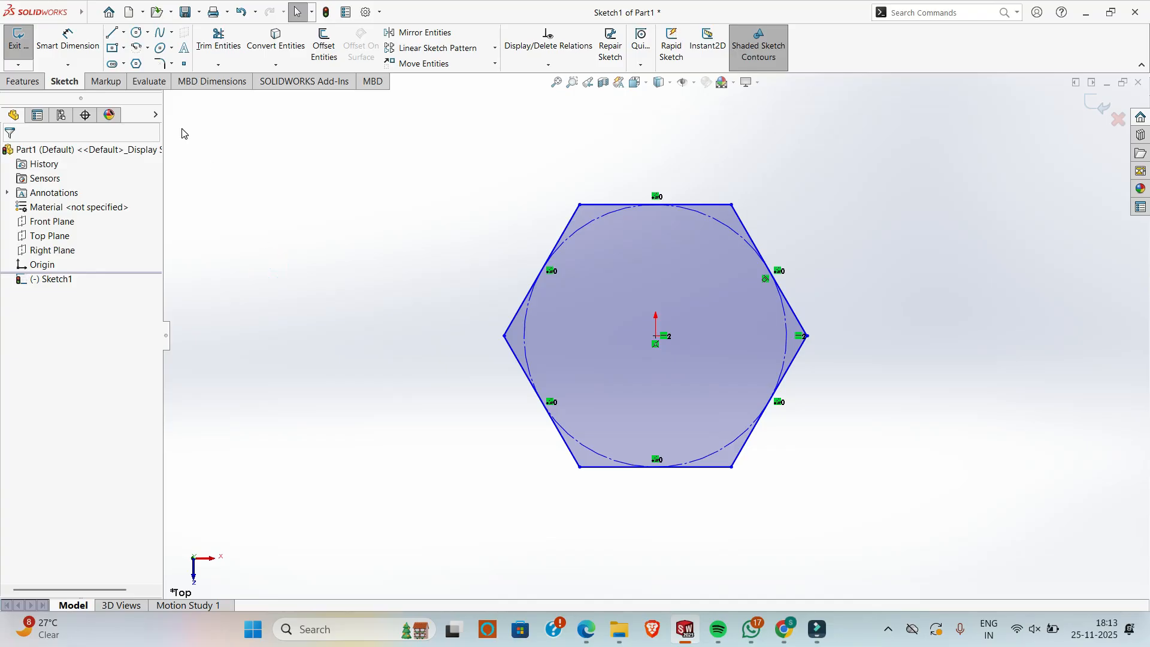
# - Check the side length in the hex lock nut drawing and dimension the hexagon's top edge to 16 mm
pyautogui.hotkey('alt', 'Tab')
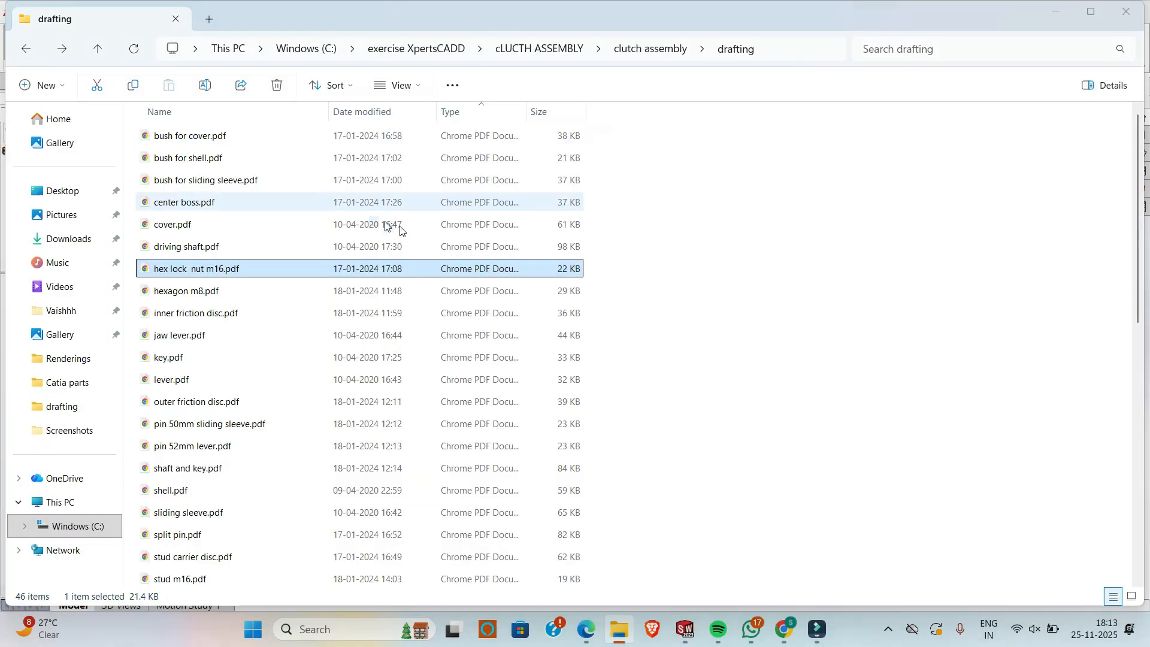
pyautogui.hotkey('alt', 'Tab')
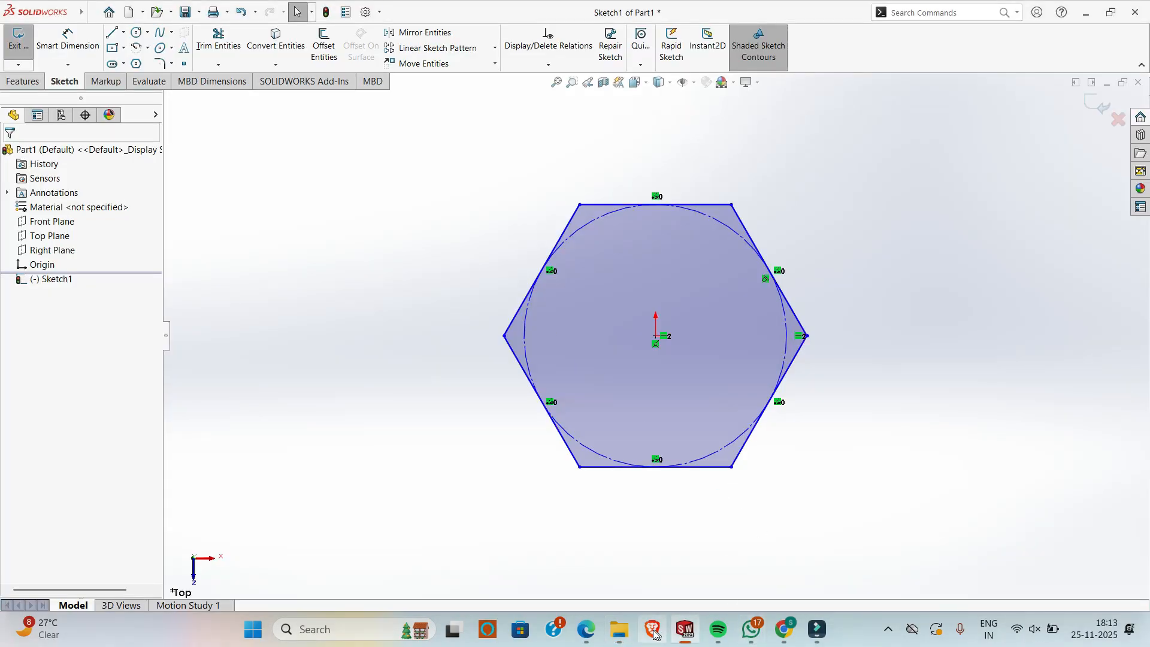
pyautogui.moveTo(585, 628)
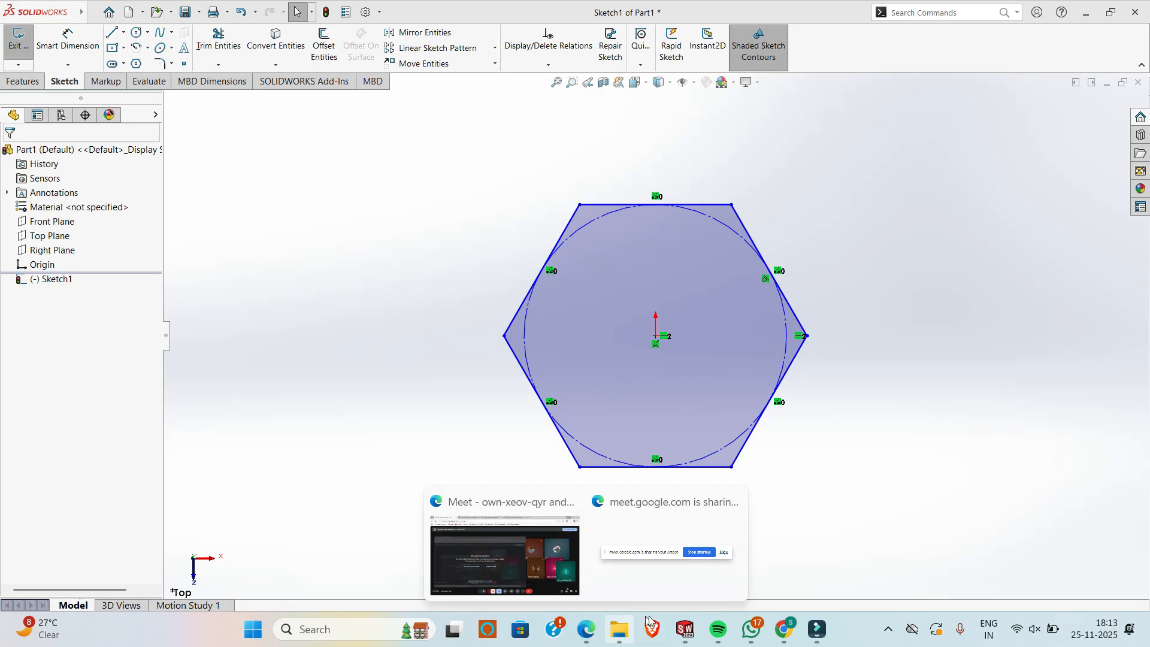
pyautogui.click(781, 630)
pyautogui.scroll(-5, 666, 403)
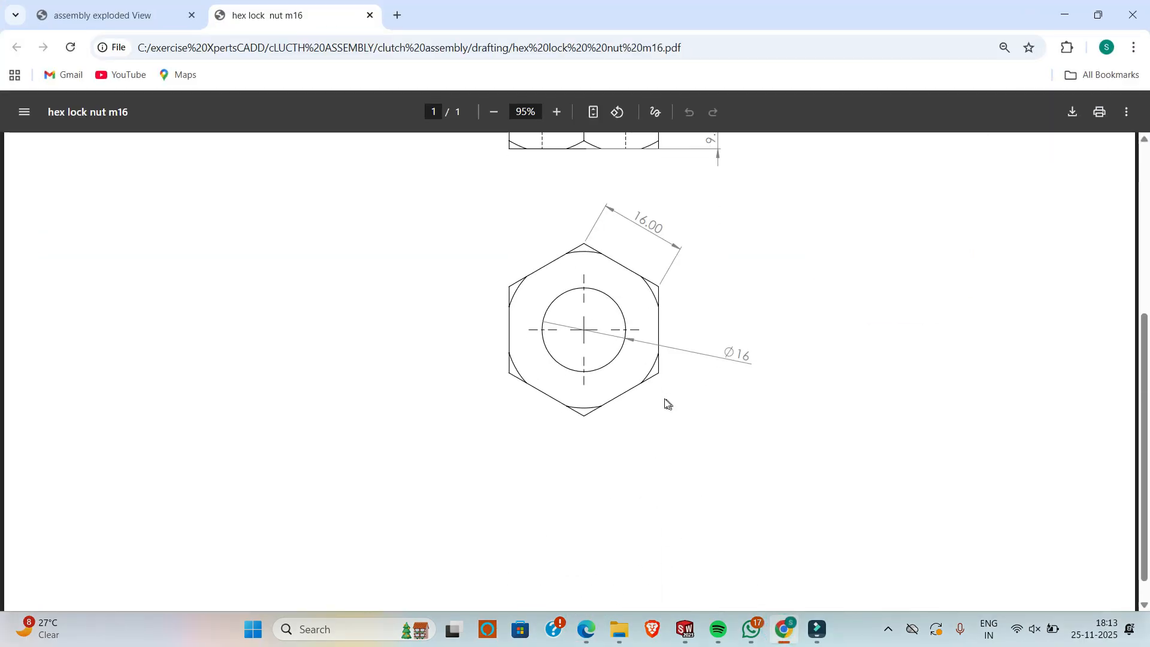
pyautogui.hotkey('alt', 'Tab')
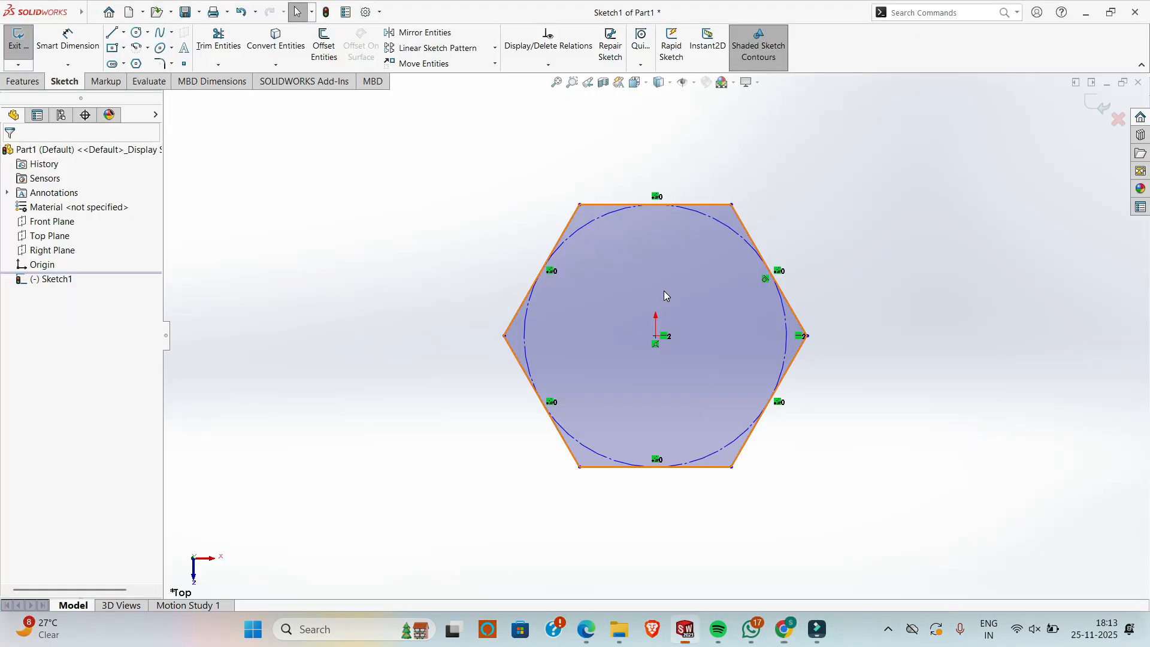
pyautogui.click(58, 47)
pyautogui.click(626, 204)
pyautogui.click(631, 151)
pyautogui.write('16')
pyautogui.press('Return')
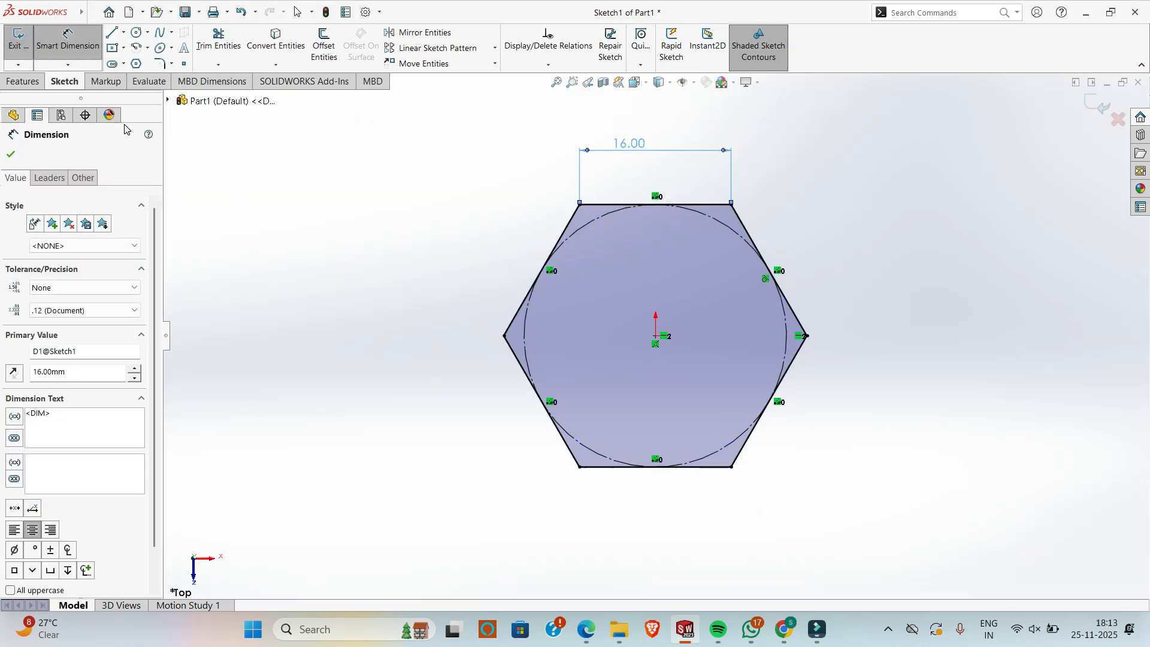
# - Extrude the hexagon as a blind boss 9.6 mm deep, checking the nut's thickness in the PDF drawing
pyautogui.click(27, 43)
pyautogui.moveTo(376, 285); pyautogui.dragTo(392, 122, button='middle')
pyautogui.click(33, 48)
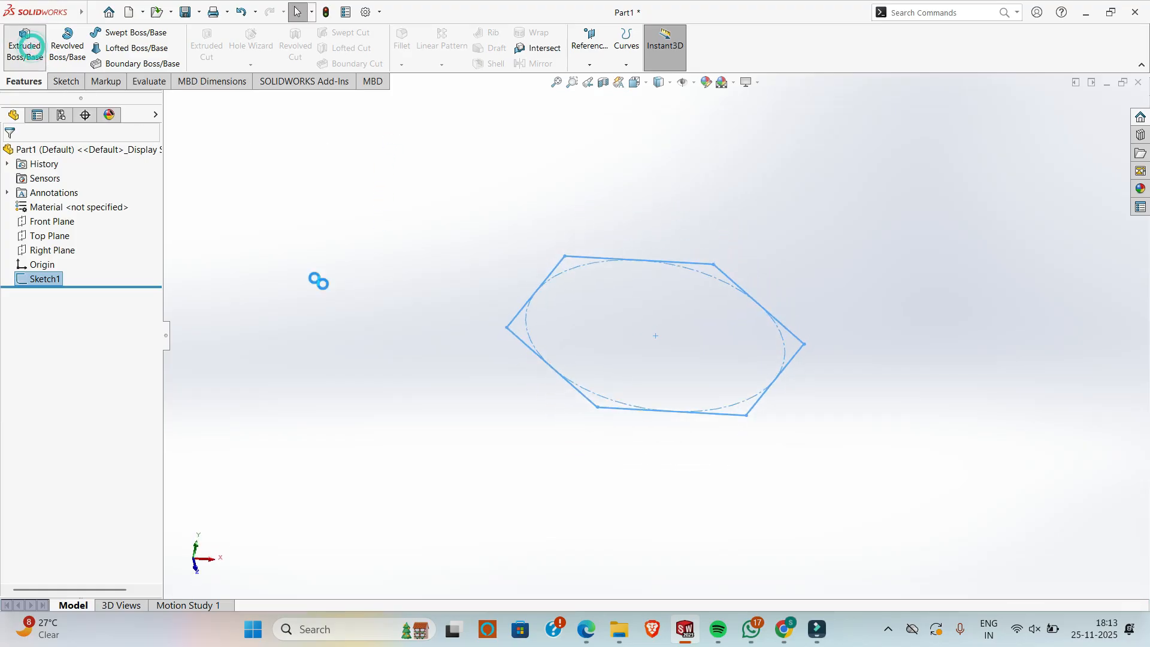
pyautogui.click(784, 629)
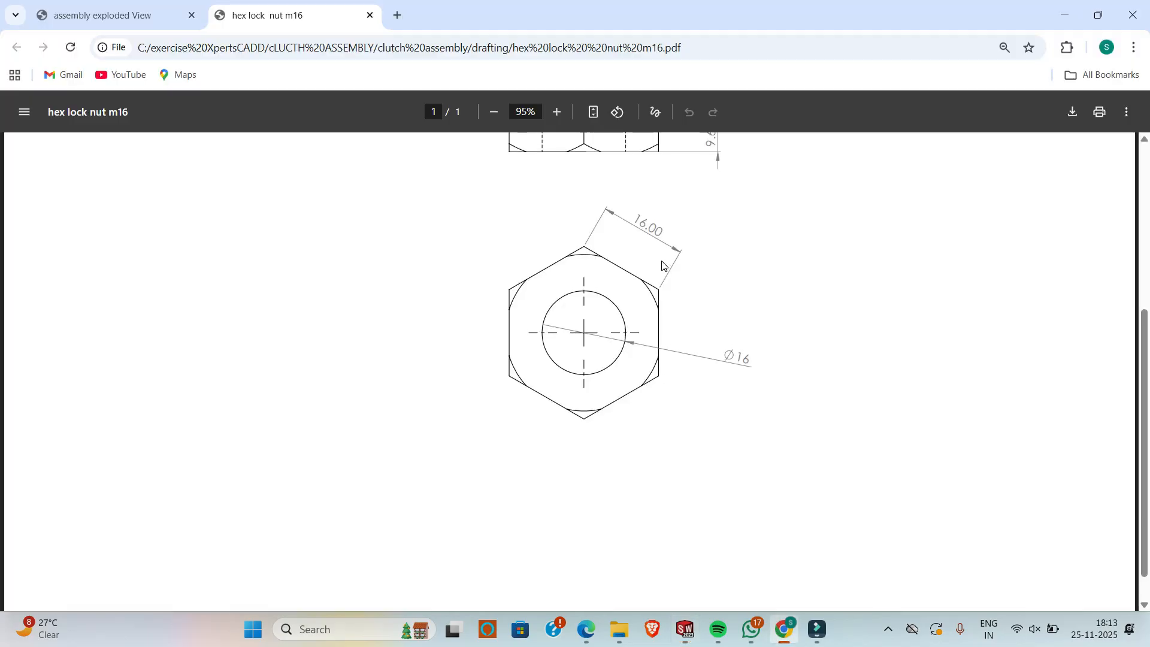
pyautogui.scroll(3, 760, 363)
pyautogui.hotkey('alt', 'Tab')
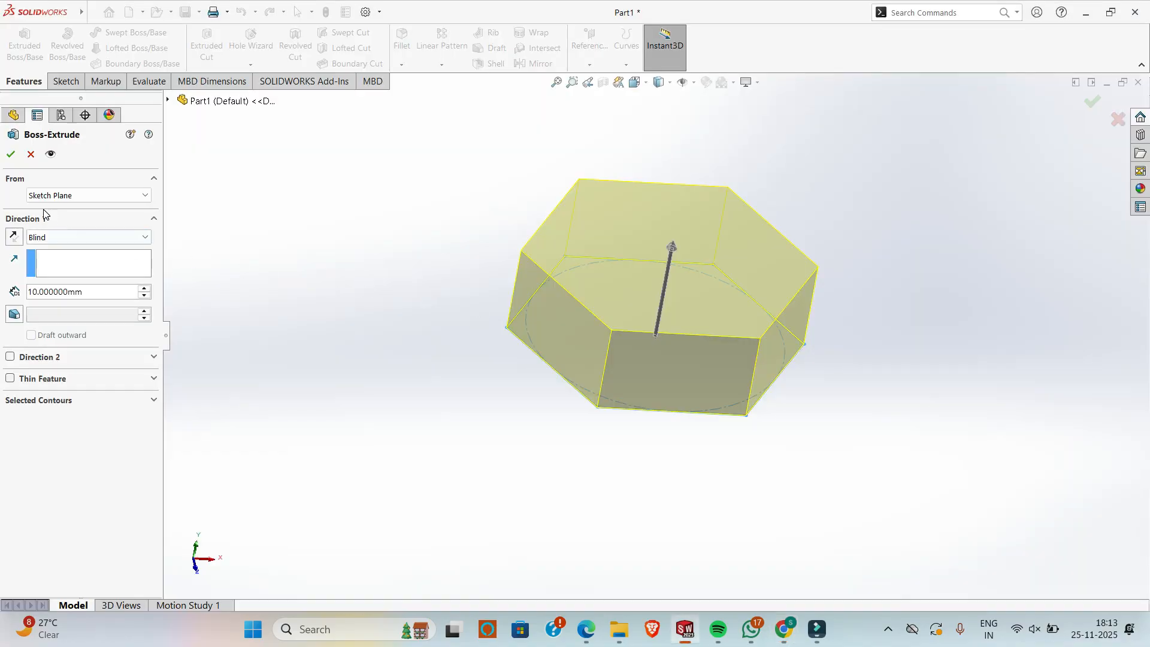
pyautogui.hotkey('ctrl', 'a')
pyautogui.write('9.6')
pyautogui.press('Return')
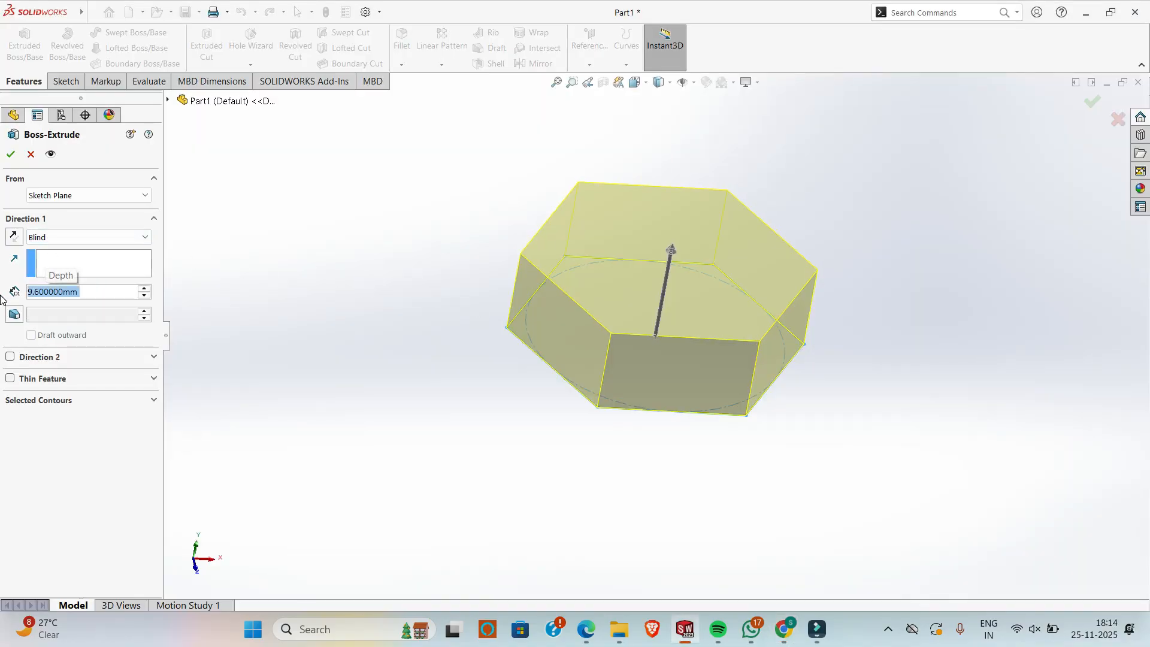
pyautogui.click(11, 154)
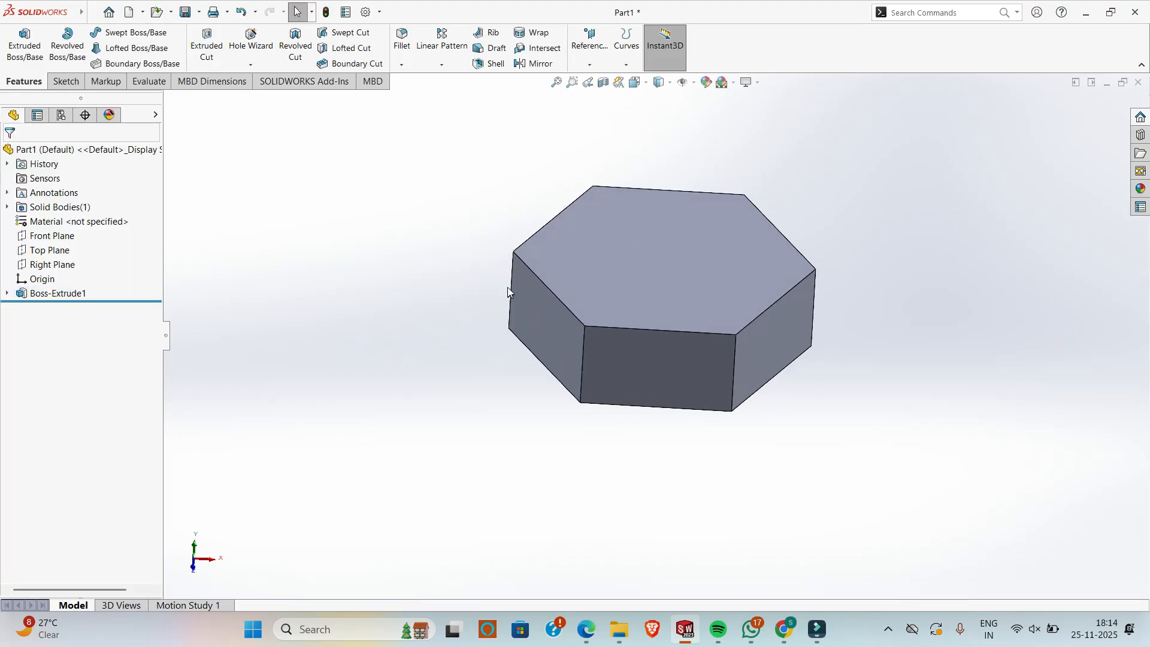
# - Start a Hole Wizard hole and position it at the origin on the nut's top face
pyautogui.click(249, 53)
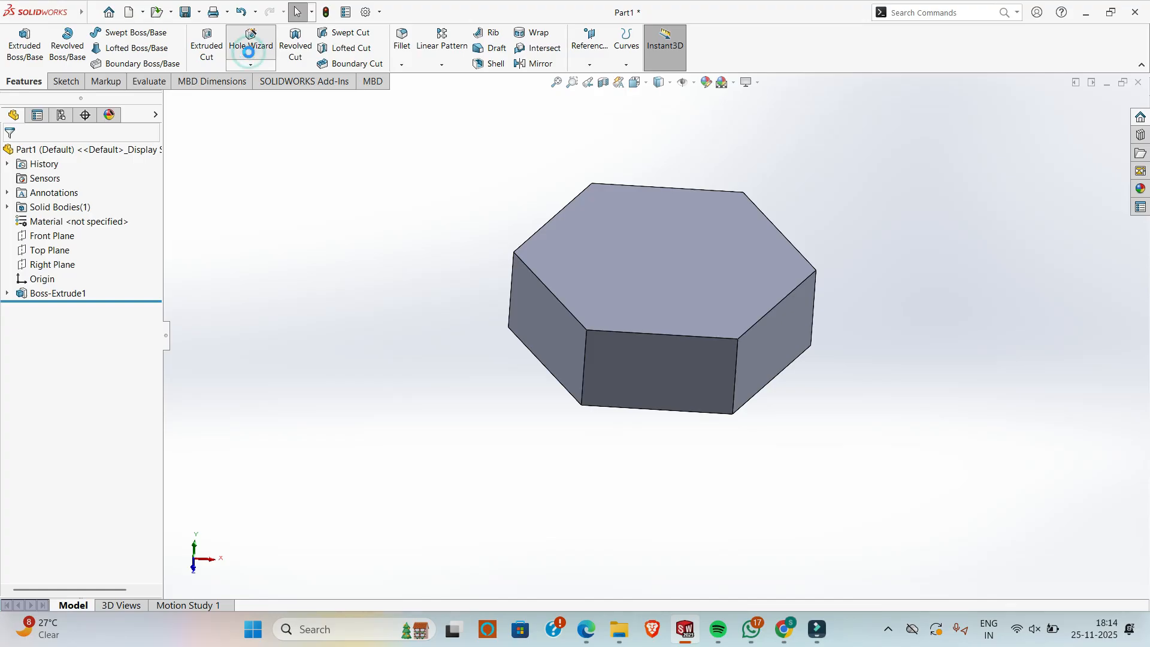
pyautogui.click(72, 179)
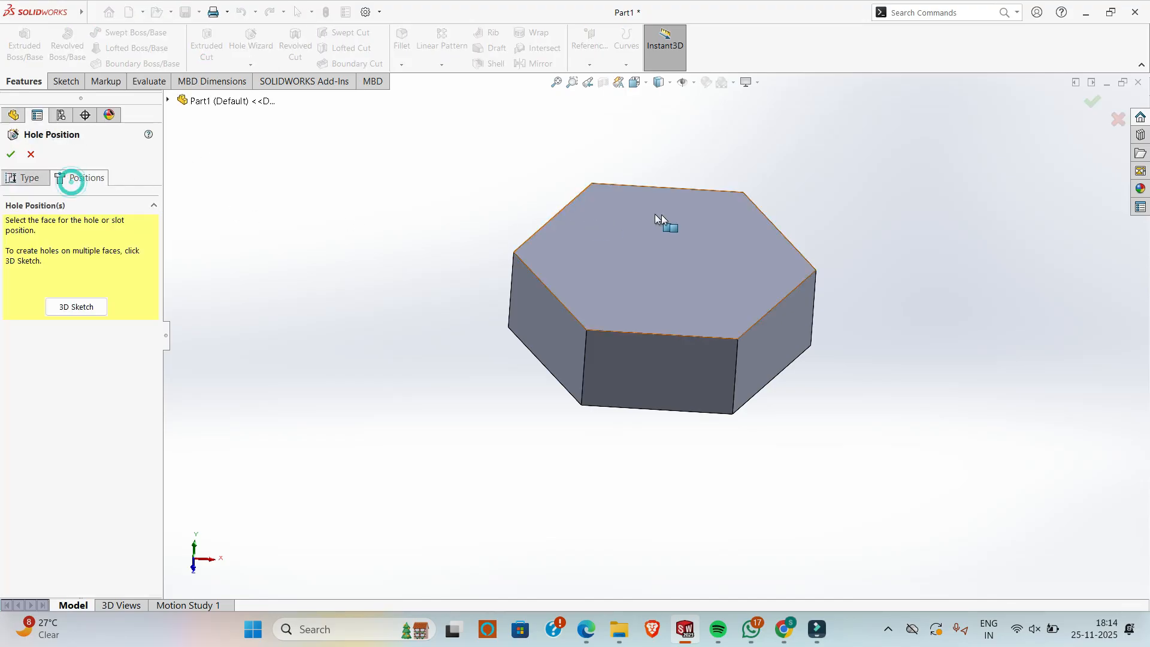
pyautogui.click(677, 271)
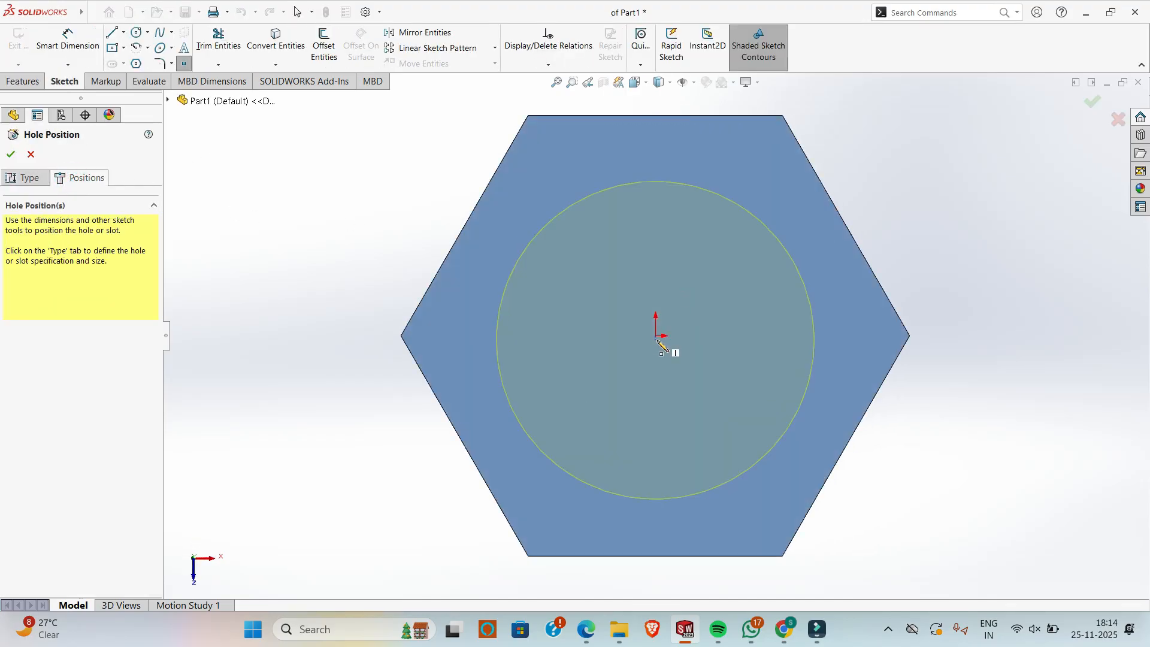
pyautogui.click(656, 336)
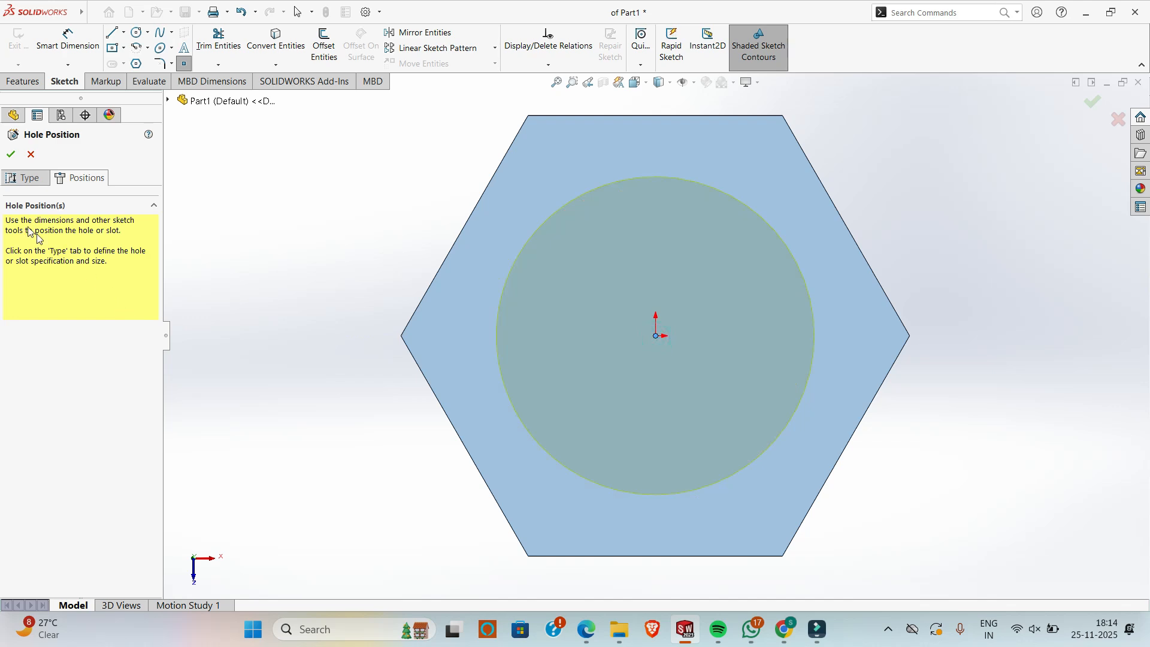
# - Define the centre hole as an ISO Bottoming Tapped Hole of size M16
pyautogui.click(24, 178)
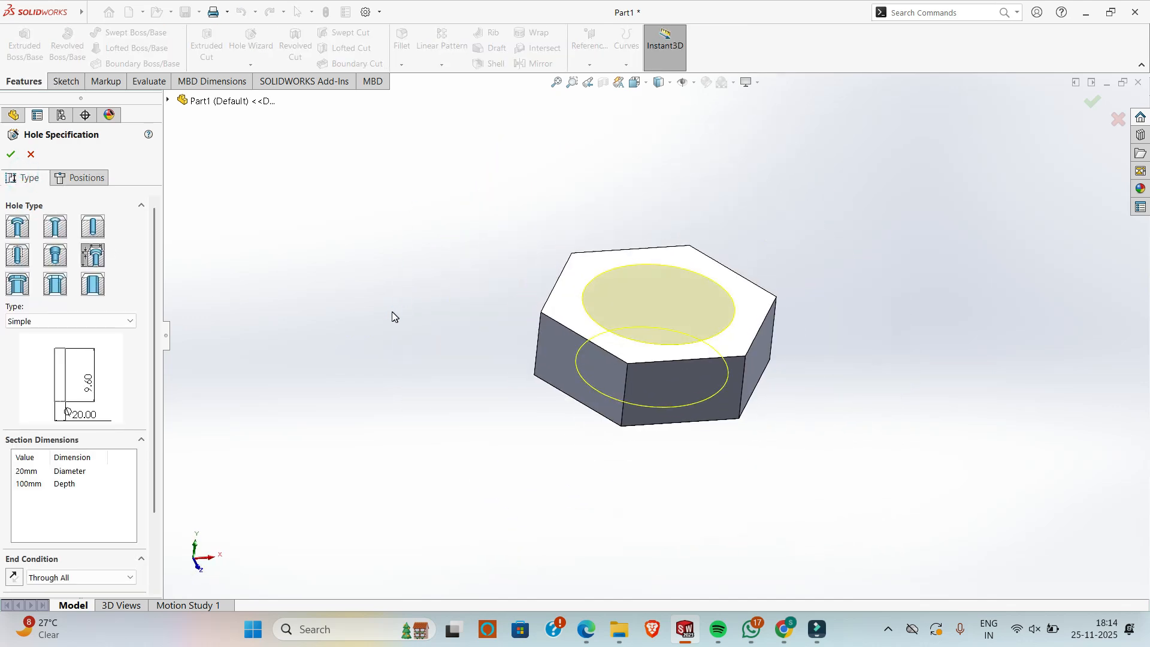
pyautogui.moveTo(387, 313)
pyautogui.mouseDown(button='middle')
pyautogui.moveTo(356, 307)
pyautogui.moveTo(383, 299)
pyautogui.mouseUp(button='middle')
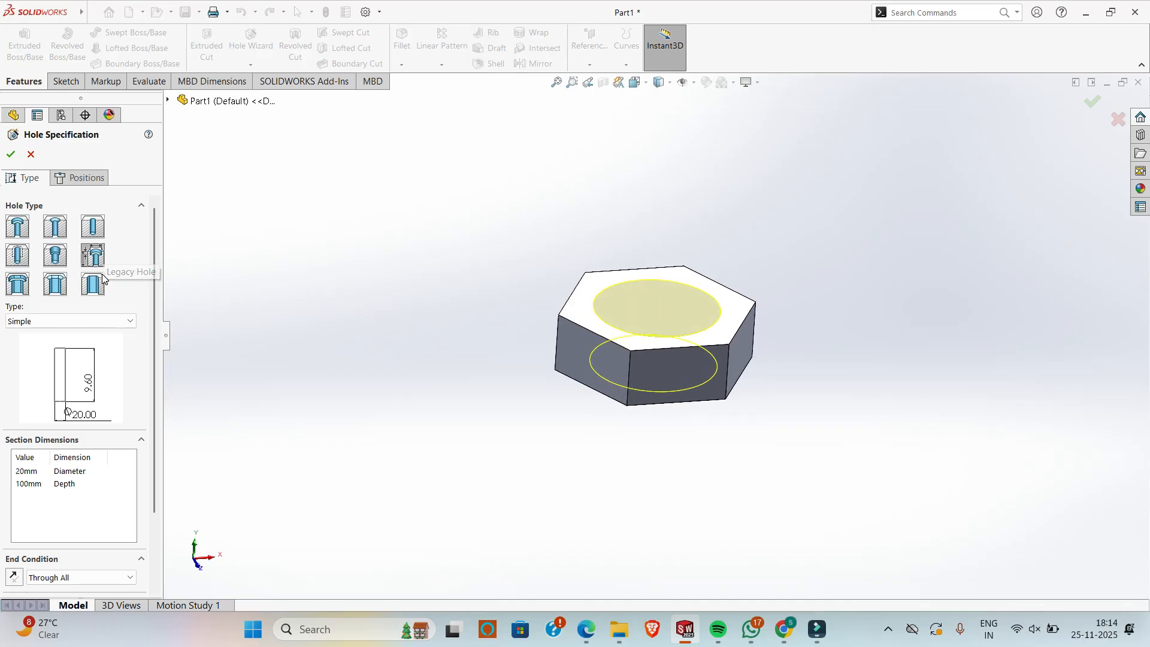
pyautogui.moveTo(449, 285); pyautogui.dragTo(449, 316, button='middle')
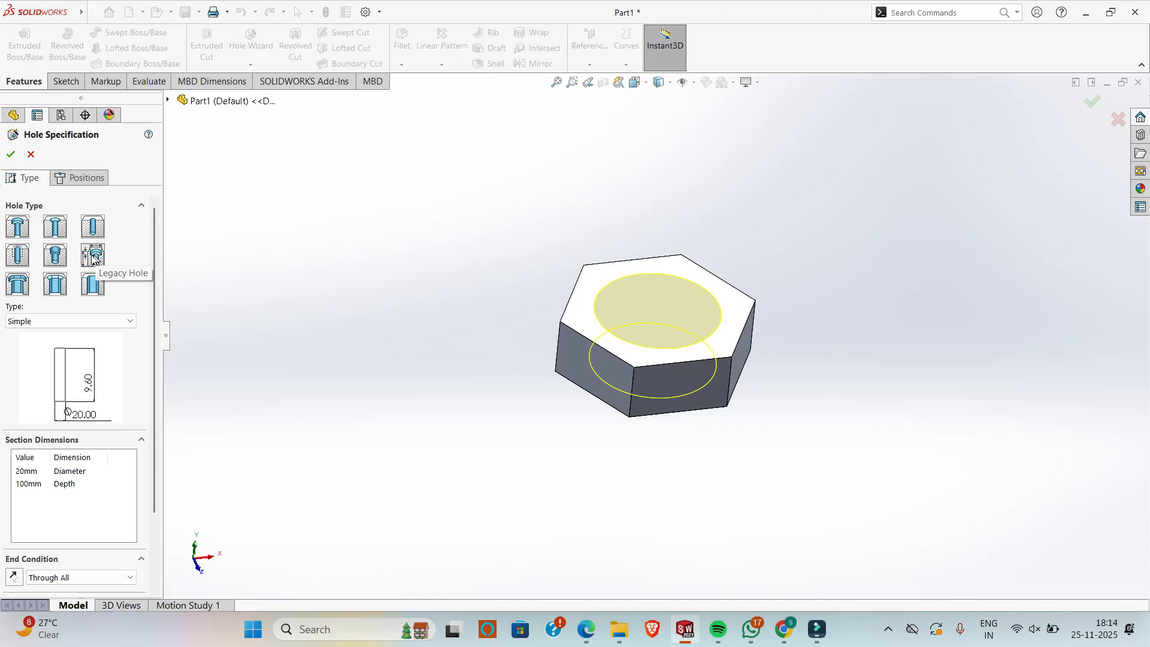
pyautogui.click(12, 255)
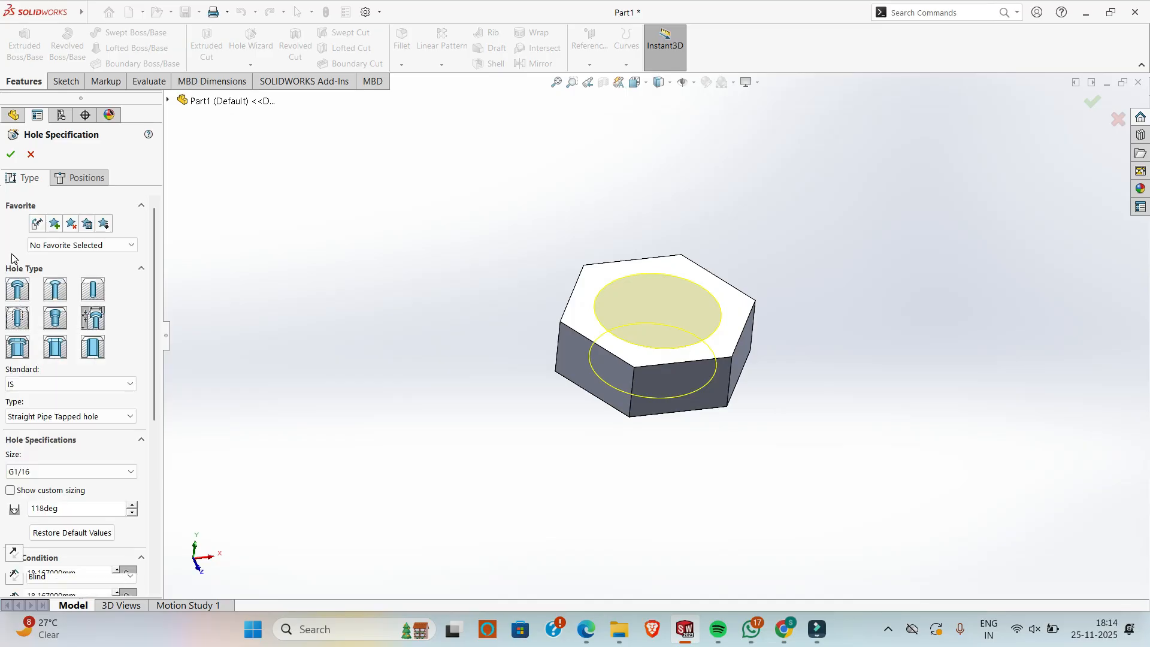
pyautogui.click(51, 386)
pyautogui.click(22, 422)
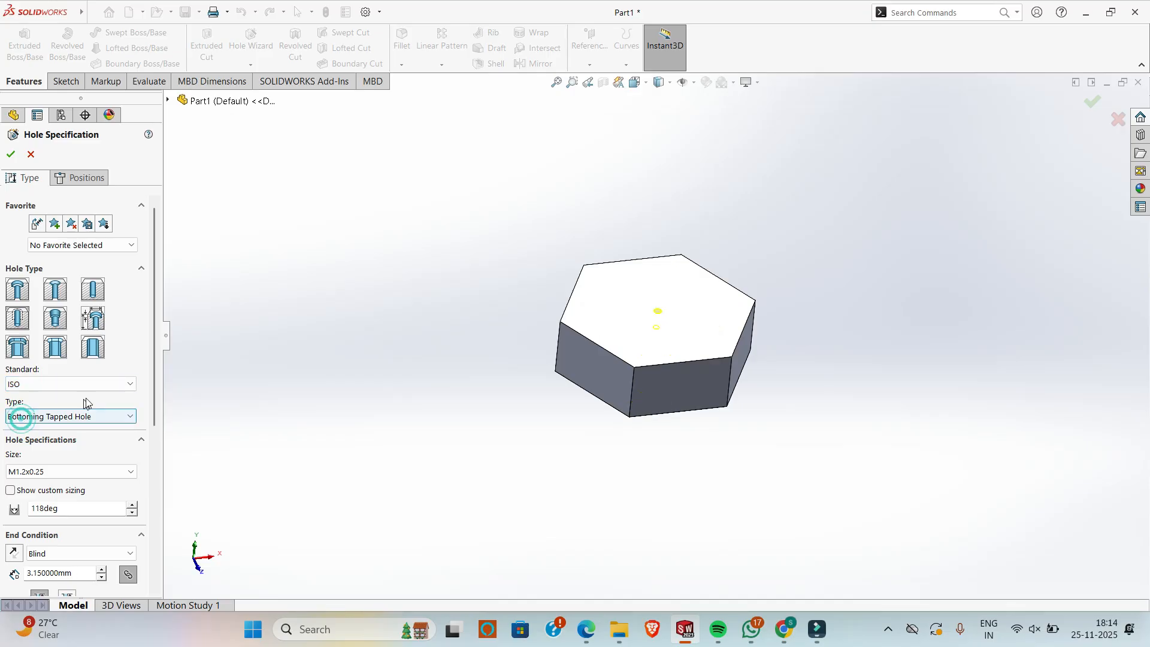
pyautogui.scroll(-3, 158, 414)
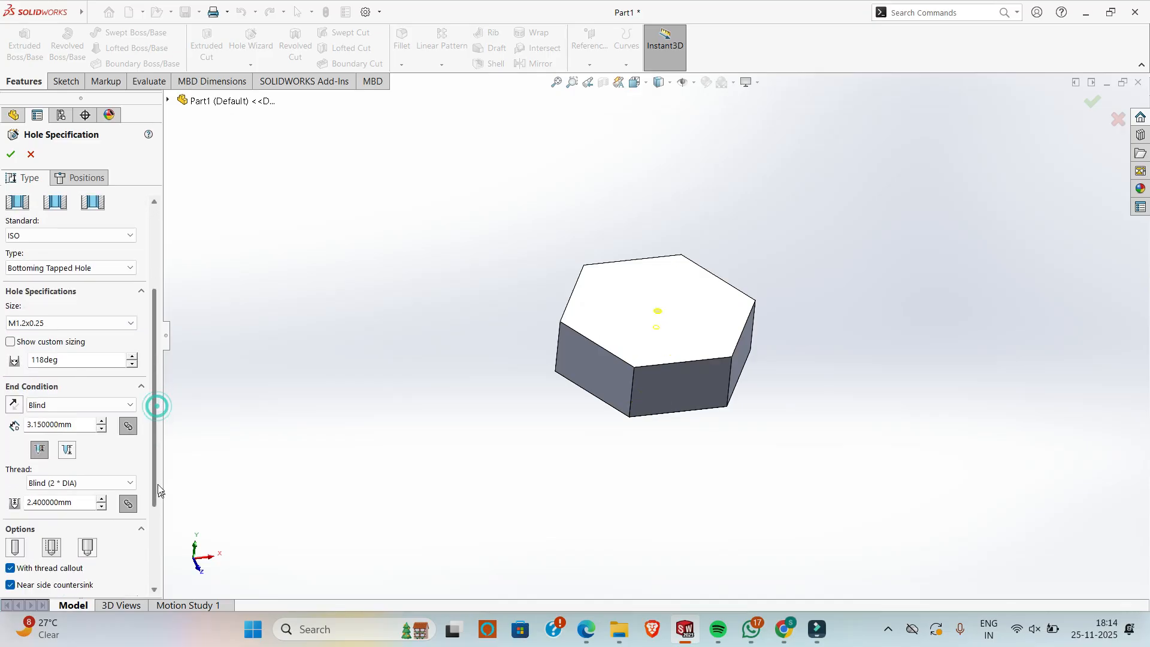
pyautogui.click(24, 326)
pyautogui.scroll(-4, 25, 390)
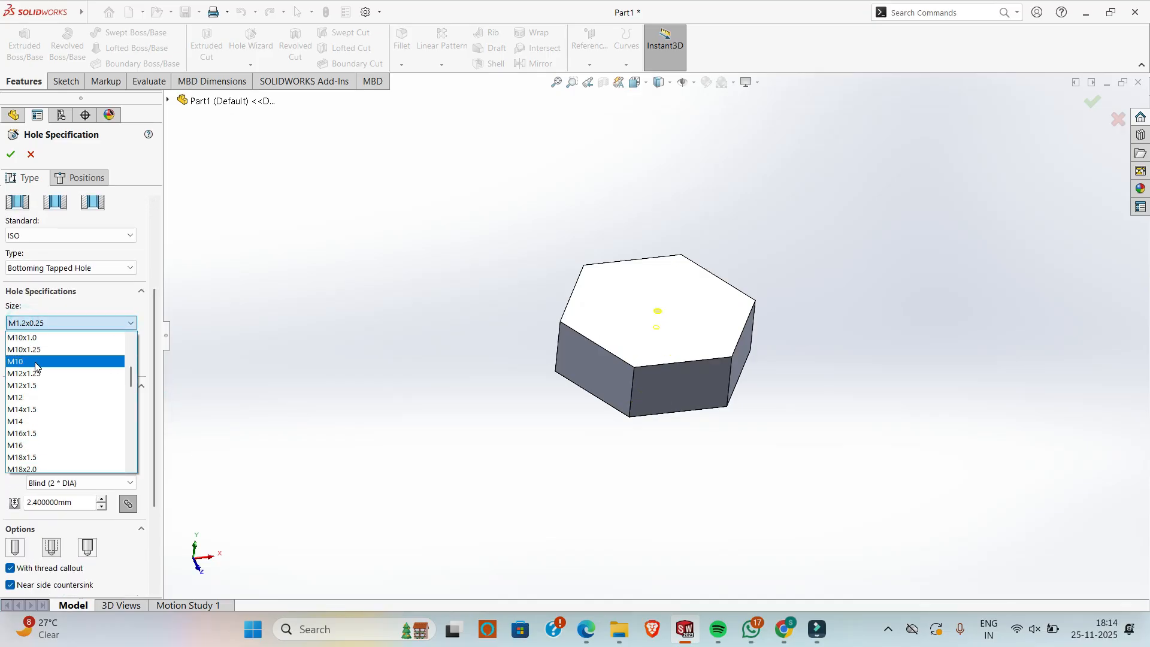
pyautogui.click(21, 447)
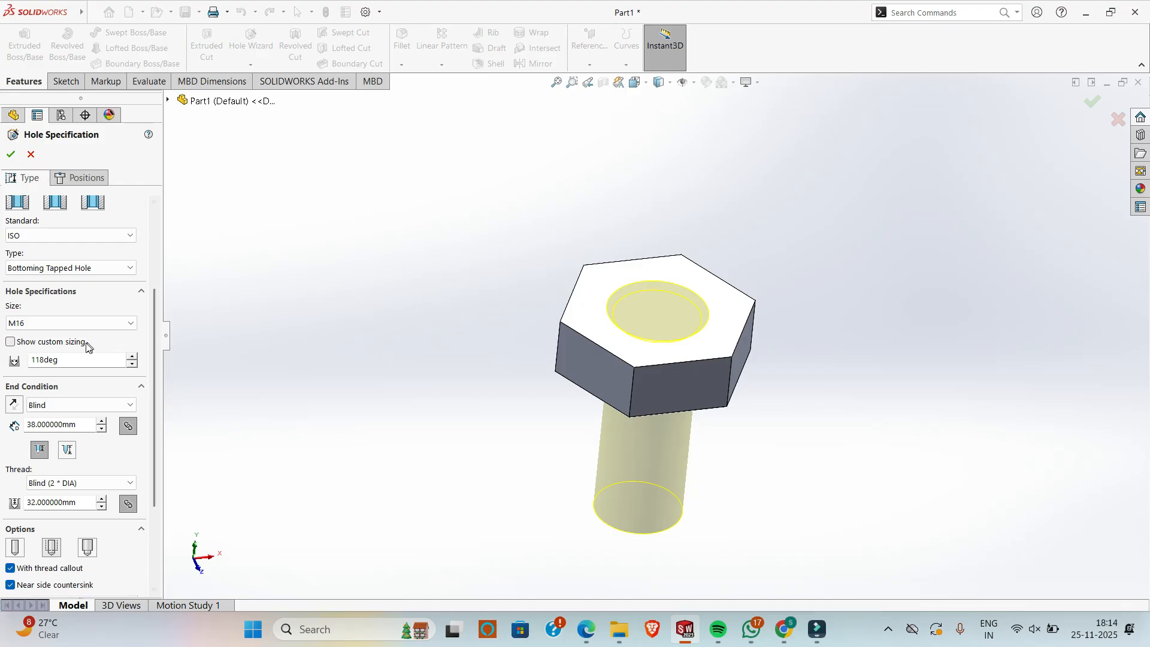
# - Set the hole's end condition to Up To Next, disable the near side countersink and create the tapped hole
pyautogui.moveTo(159, 364); pyautogui.dragTo(156, 448)
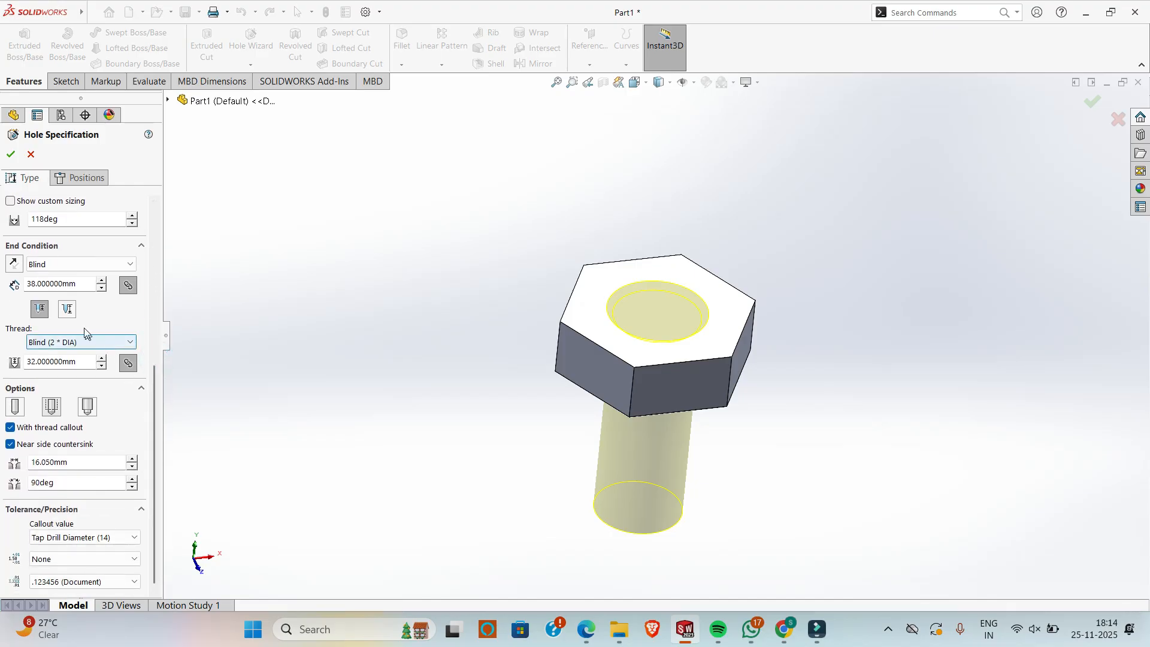
pyautogui.click(56, 266)
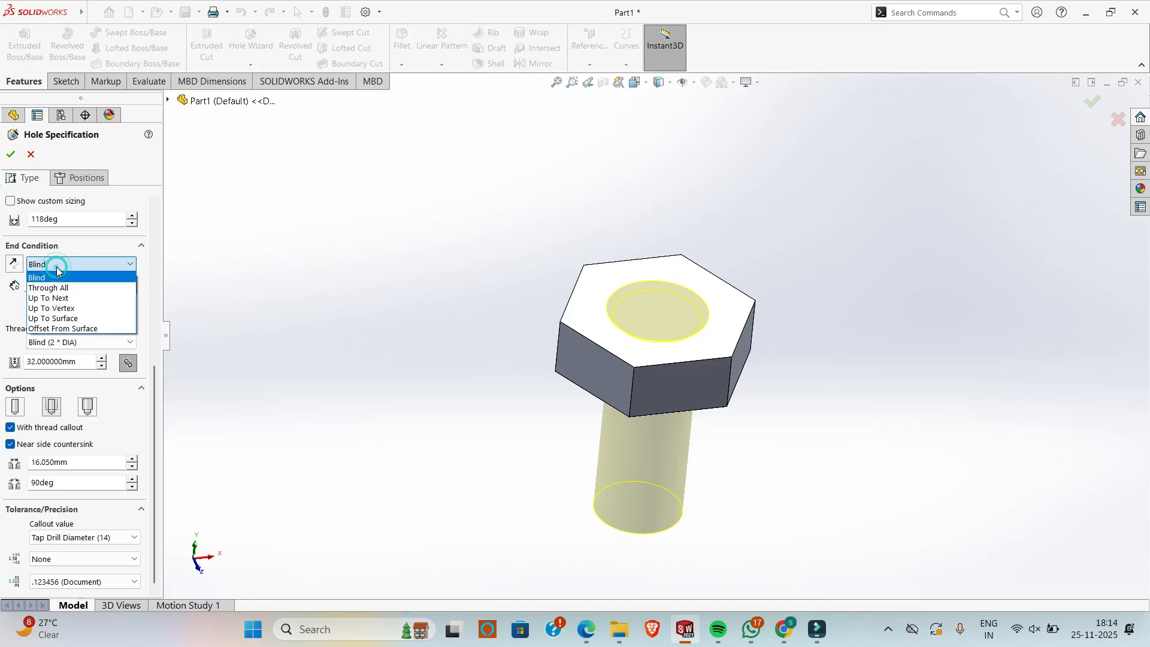
pyautogui.click(65, 301)
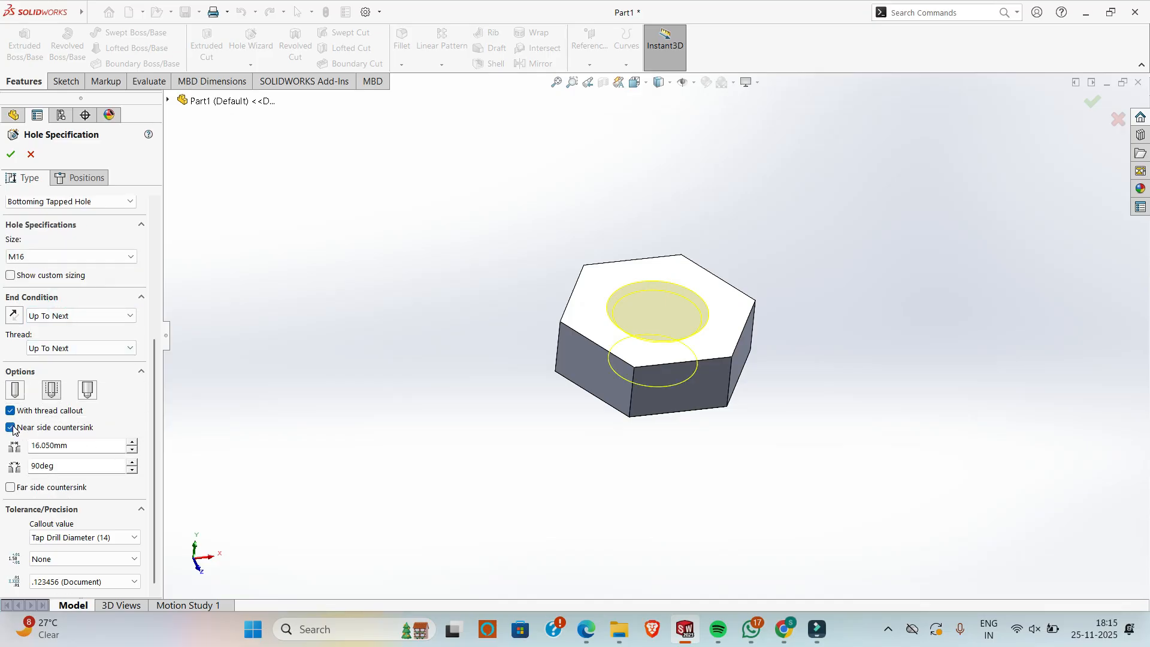
pyautogui.scroll(-5, 670, 293)
pyautogui.click(9, 427)
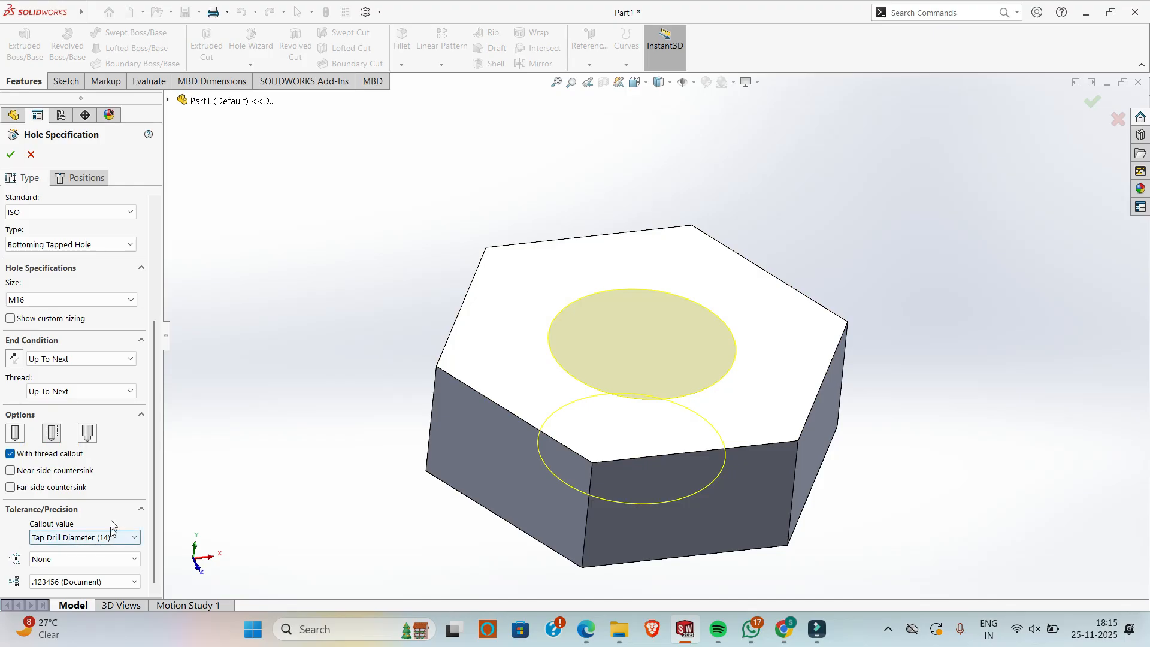
pyautogui.click(10, 156)
pyautogui.moveTo(347, 294); pyautogui.dragTo(735, 303, button='middle')
pyautogui.click(708, 300)
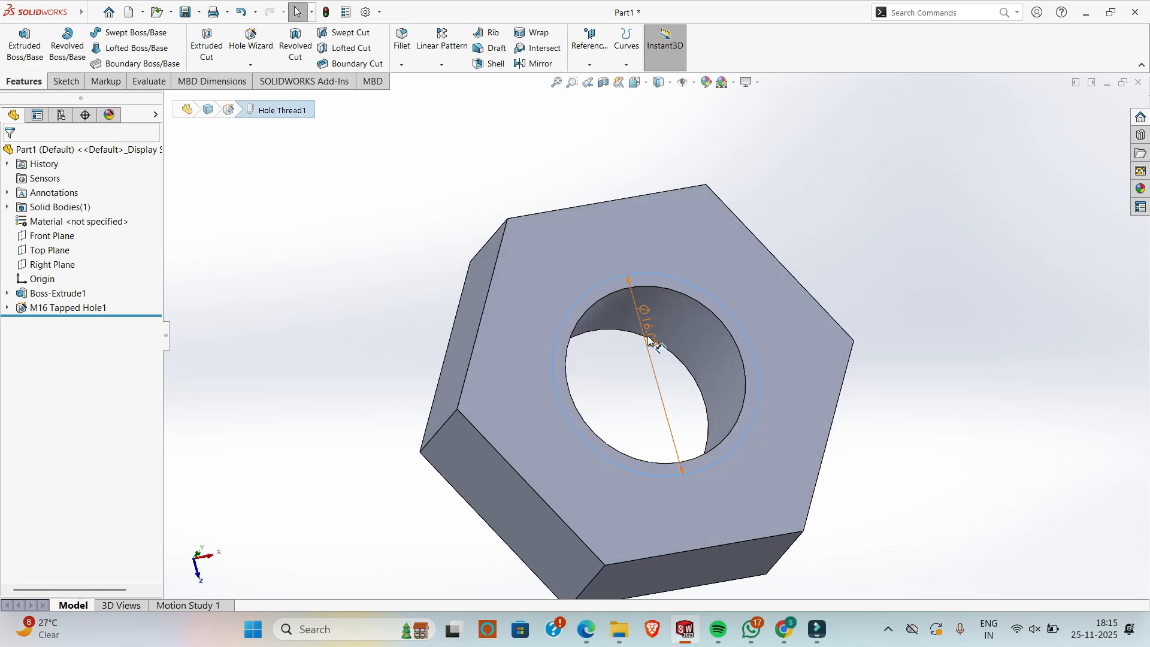
pyautogui.click(698, 302)
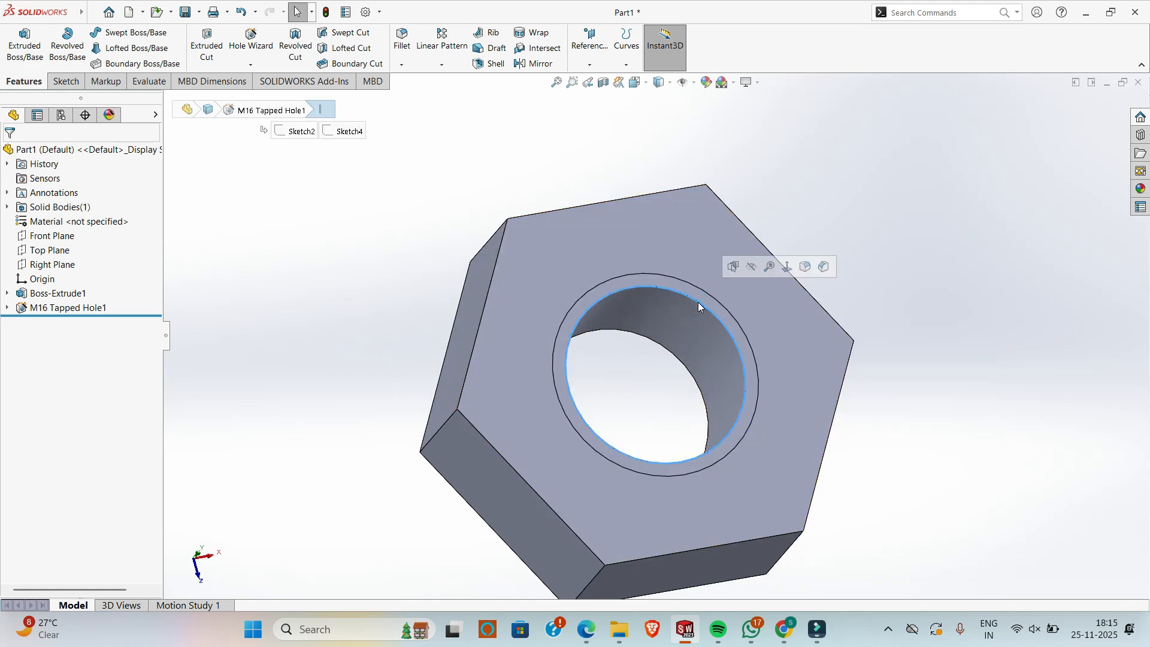
# - Open Paint and handwrite the start of the formula, "Hole Dia =", on the blank canvas
pyautogui.click(311, 629)
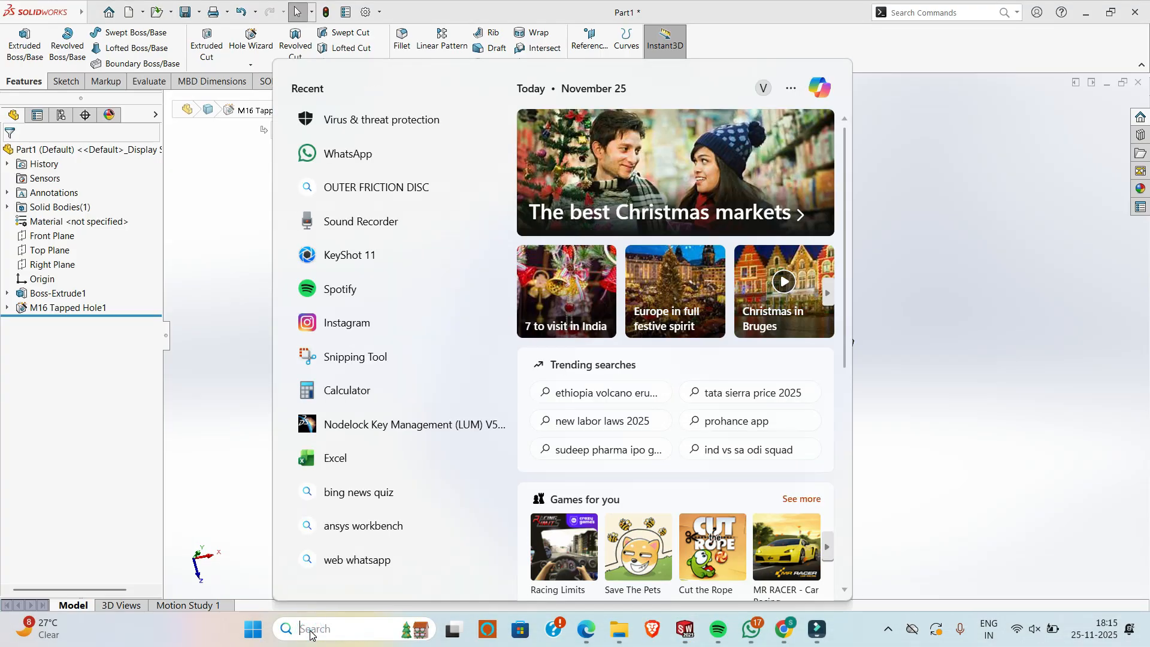
pyautogui.write('m')
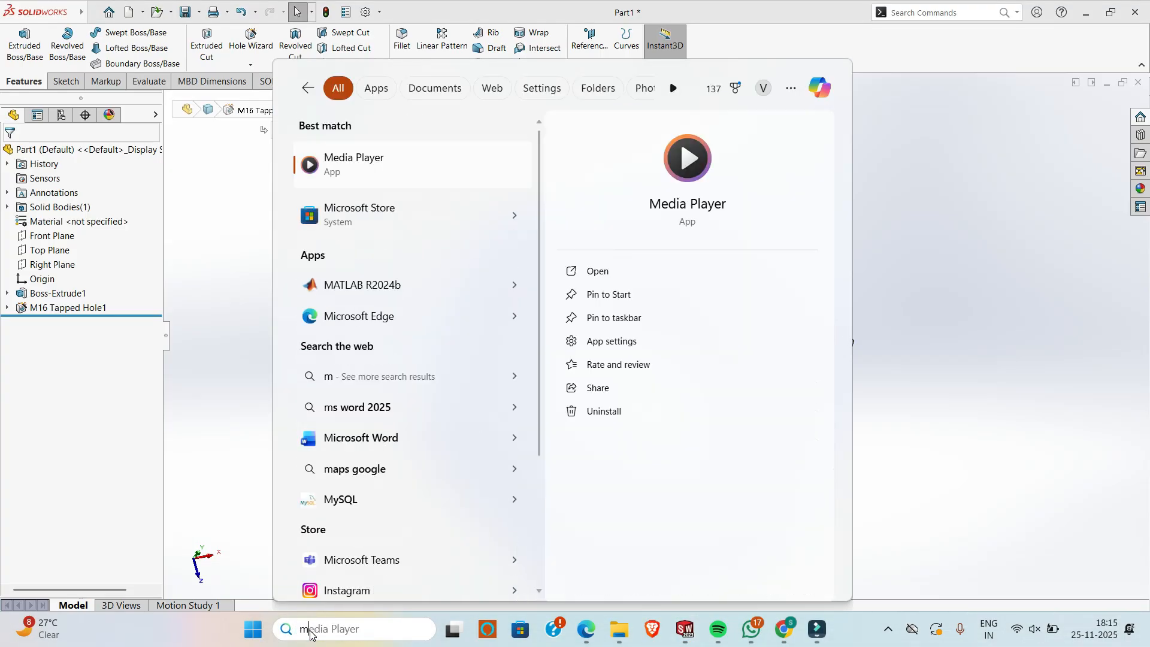
pyautogui.write('pa')
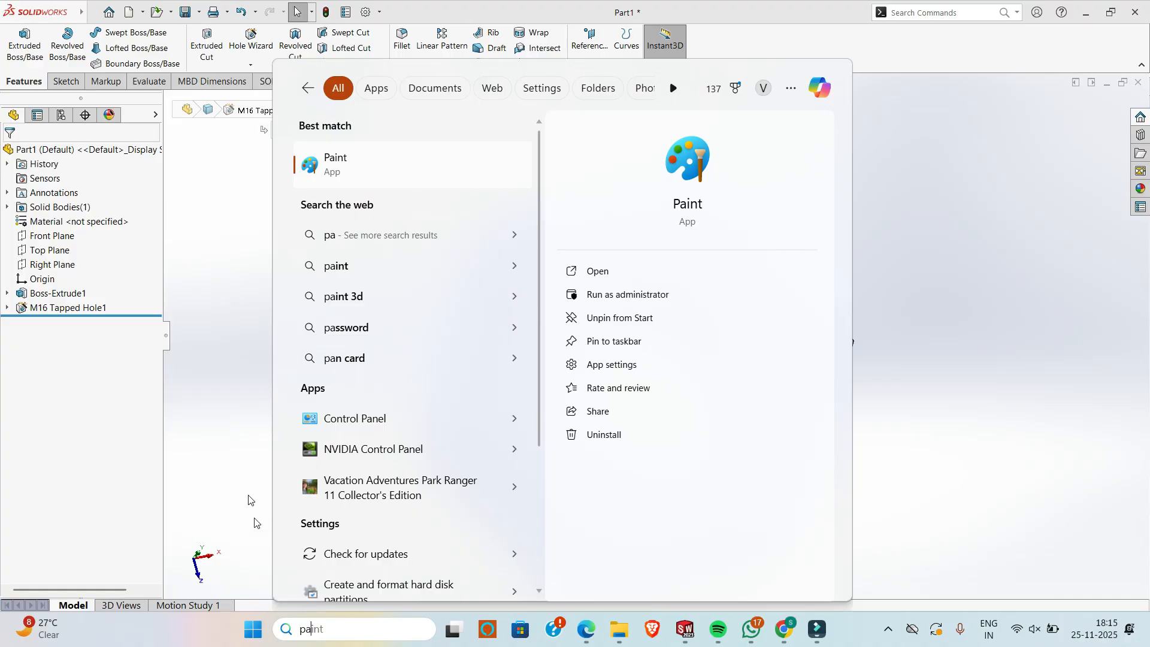
pyautogui.click(335, 161)
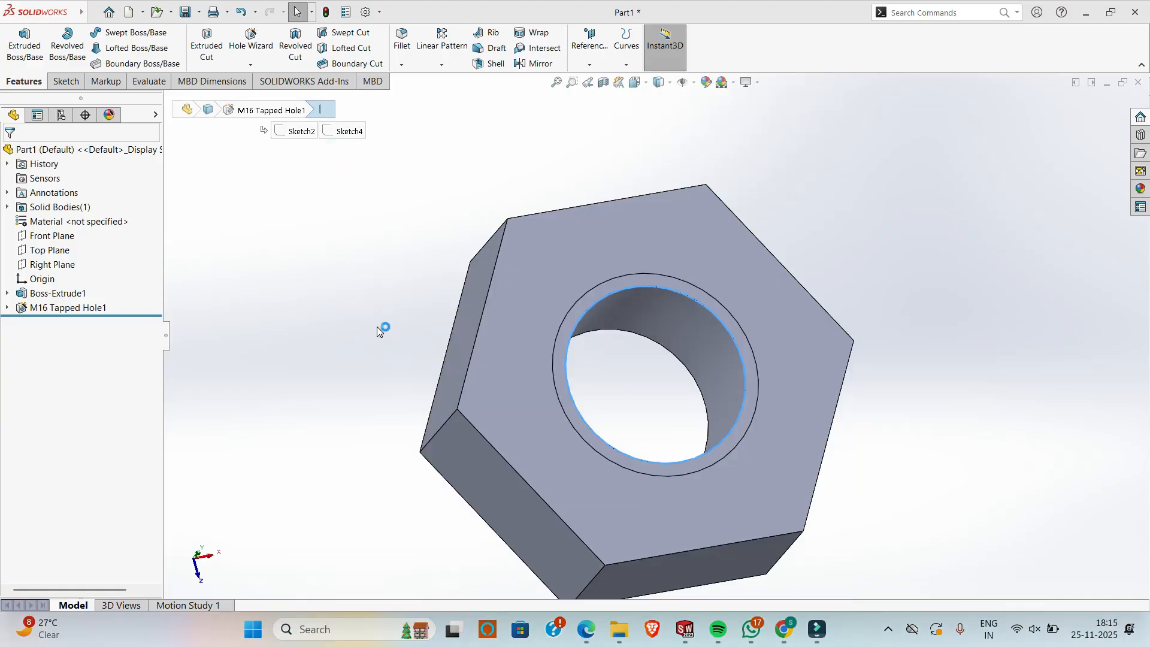
pyautogui.moveTo(182, 251); pyautogui.dragTo(185, 285)
pyautogui.moveTo(209, 244)
pyautogui.mouseDown()
pyautogui.moveTo(210, 277)
pyautogui.moveTo(232, 264)
pyautogui.moveTo(257, 271)
pyautogui.mouseUp()
pyautogui.moveTo(272, 253)
pyautogui.mouseDown()
pyautogui.moveTo(321, 246)
pyautogui.moveTo(319, 265)
pyautogui.mouseUp()
pyautogui.moveTo(349, 247); pyautogui.dragTo(351, 261)
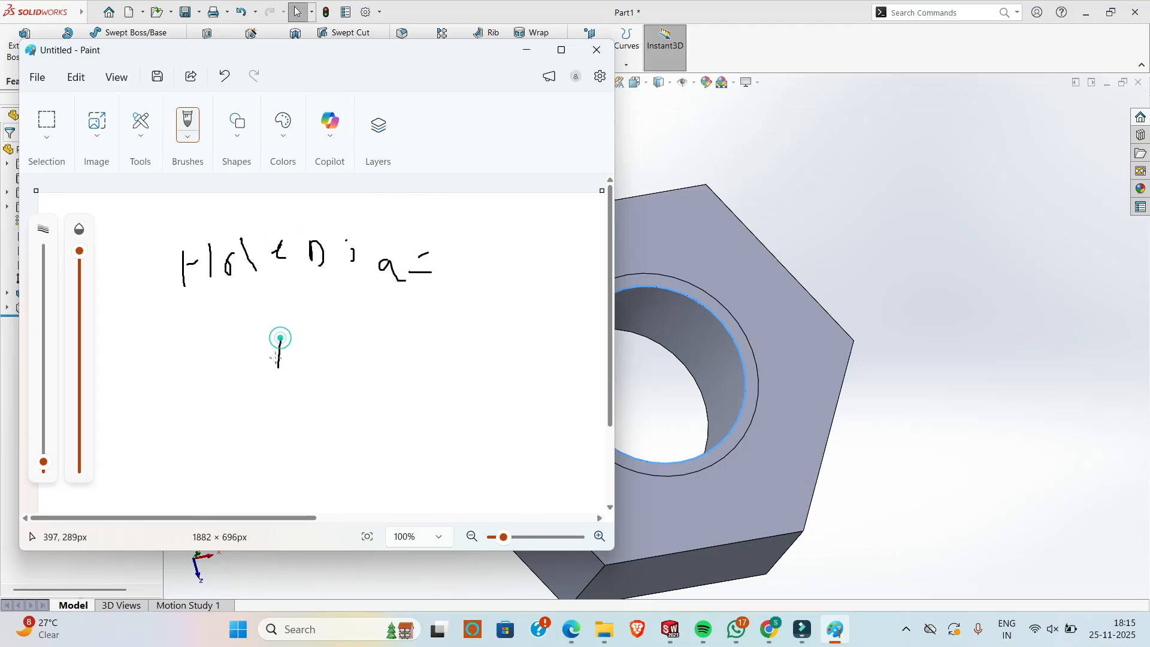
# - Handwrite "(Thread Dia x 0.8 to 0.9)" beneath the hole diameter label to complete the formula
pyautogui.moveTo(295, 331)
pyautogui.mouseDown()
pyautogui.moveTo(316, 356)
pyautogui.moveTo(420, 350)
pyautogui.moveTo(435, 376)
pyautogui.mouseUp()
pyautogui.moveTo(453, 368)
pyautogui.mouseDown()
pyautogui.moveTo(449, 358)
pyautogui.moveTo(486, 370)
pyautogui.mouseUp()
pyautogui.moveTo(492, 356); pyautogui.dragTo(521, 378)
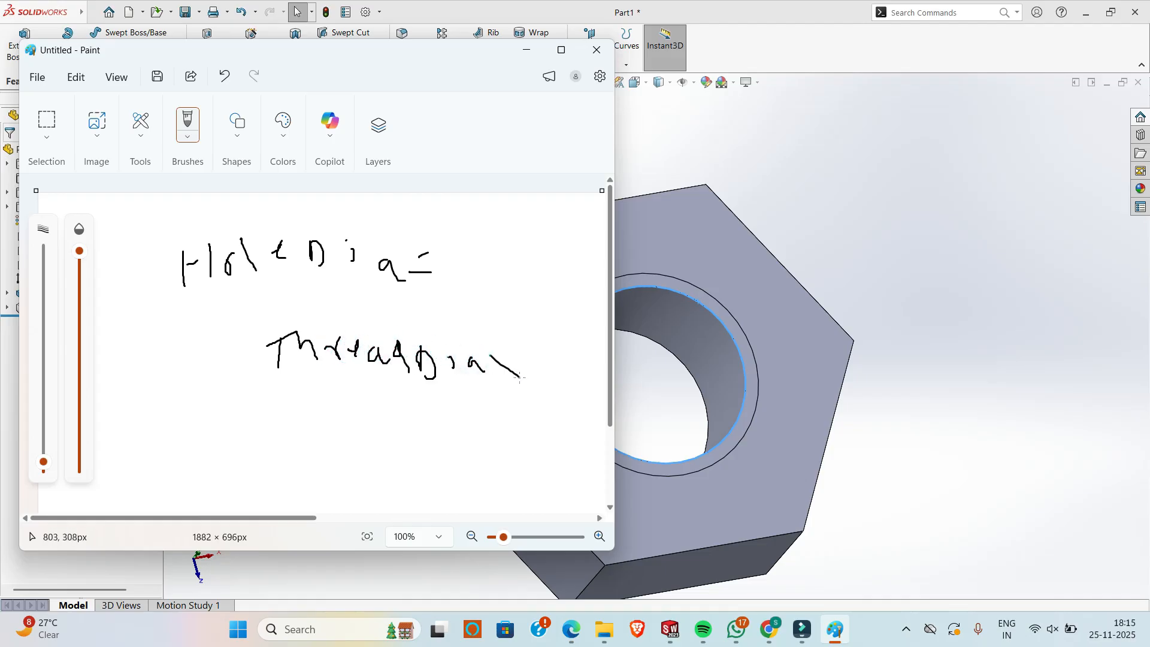
pyautogui.moveTo(267, 331); pyautogui.dragTo(256, 408)
pyautogui.moveTo(530, 349); pyautogui.dragTo(599, 347)
pyautogui.moveTo(538, 395)
pyautogui.mouseDown()
pyautogui.moveTo(572, 398)
pyautogui.moveTo(570, 423)
pyautogui.moveTo(542, 394)
pyautogui.mouseUp()
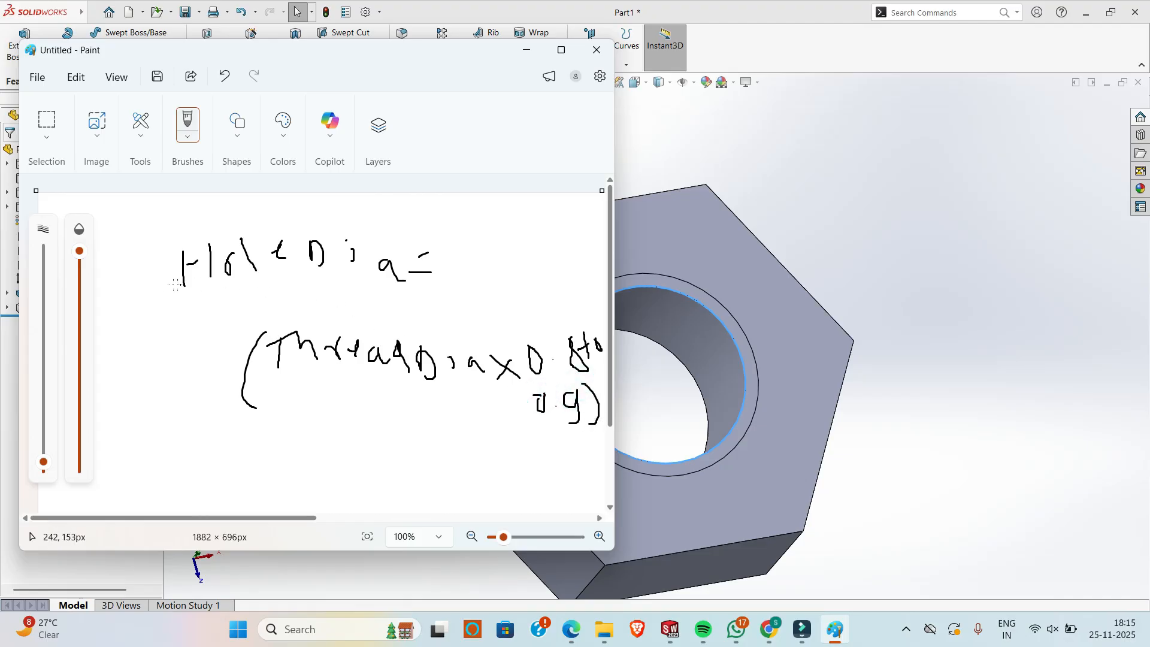
pyautogui.moveTo(405, 252); pyautogui.dragTo(432, 252)
# - Calculate 16 × 0.85 in Calculator, then return to the nut model in SOLIDWORKS
pyautogui.click(298, 629)
pyautogui.write('c')
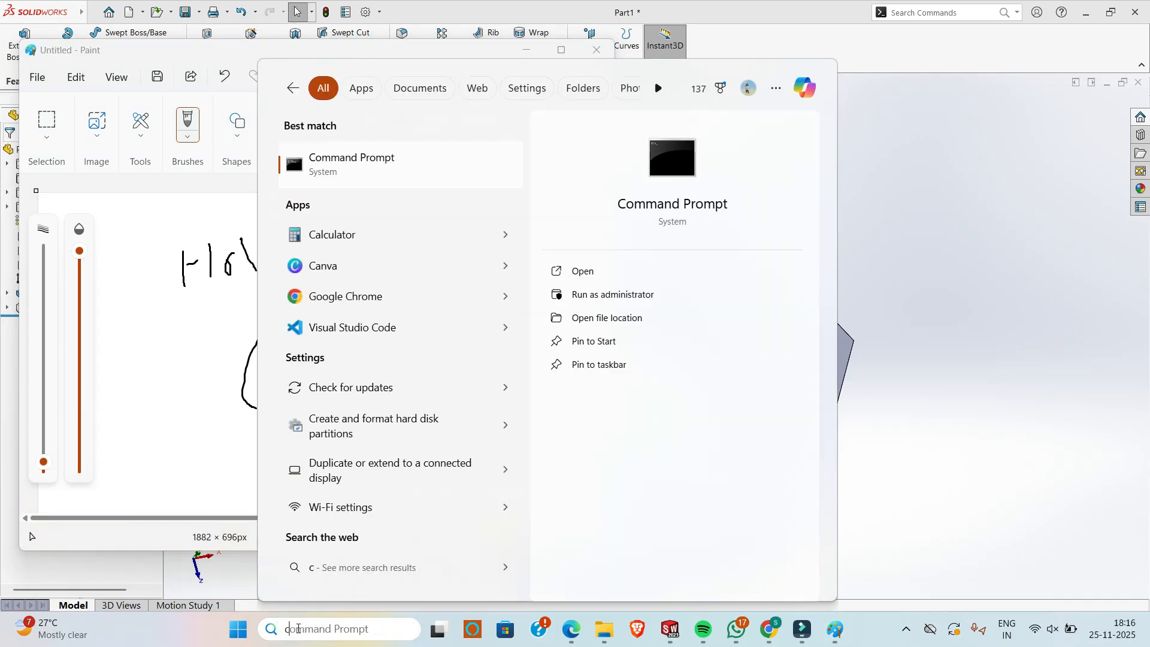
pyautogui.click(338, 210)
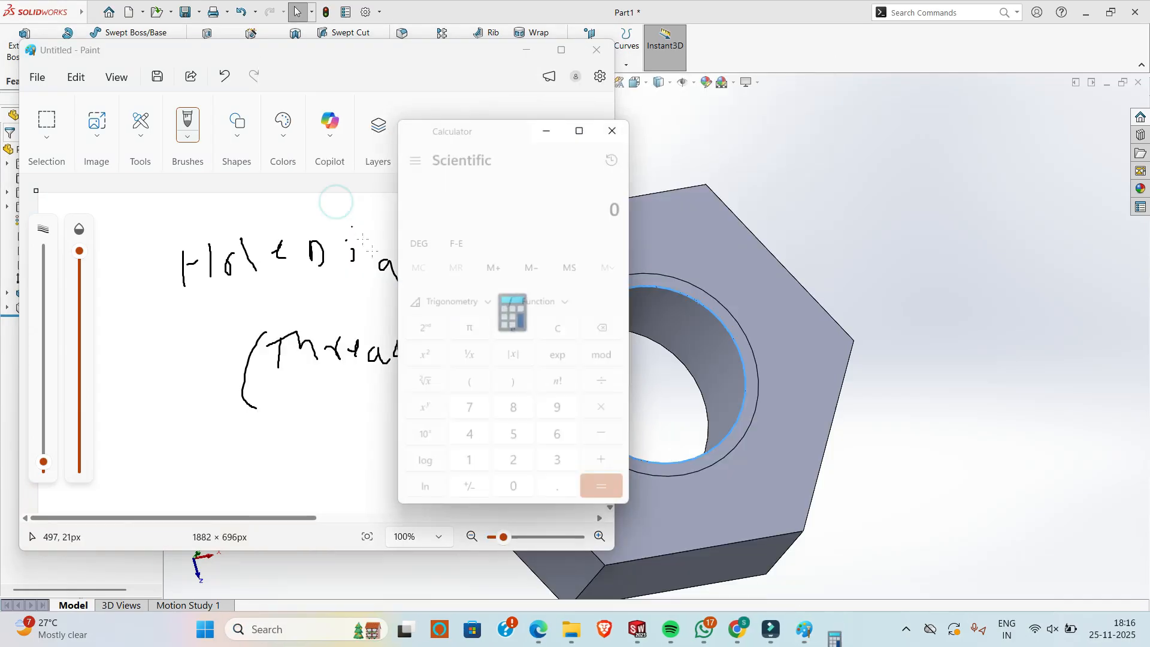
pyautogui.click(466, 469)
pyautogui.click(562, 440)
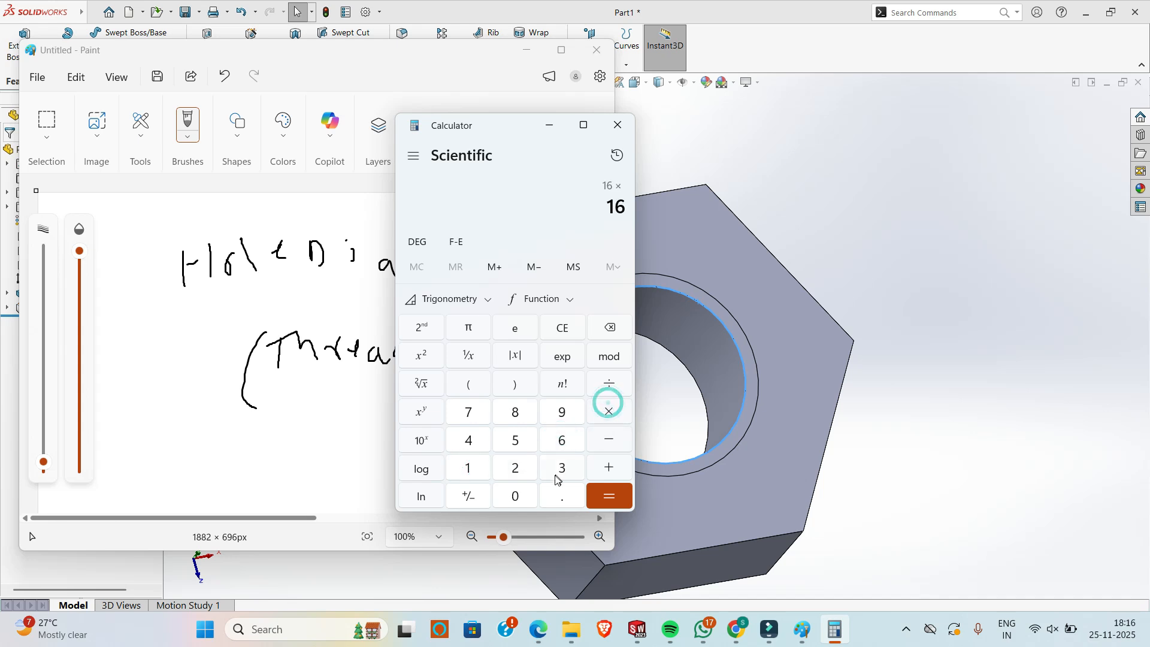
pyautogui.click(515, 412)
pyautogui.click(515, 441)
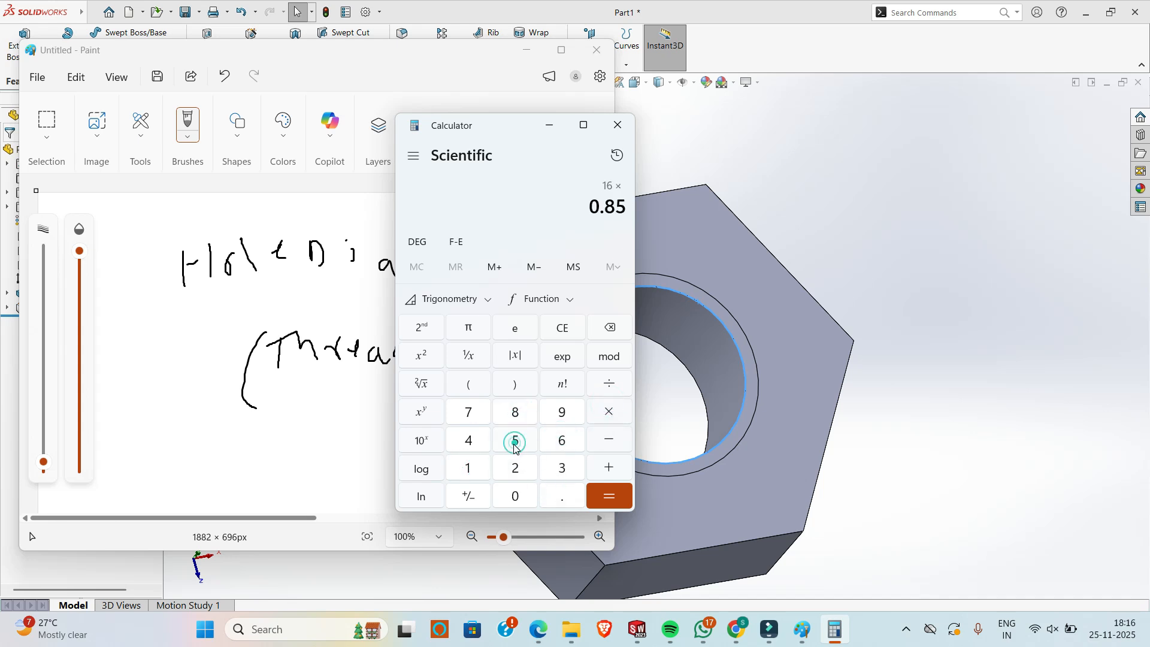
pyautogui.click(612, 500)
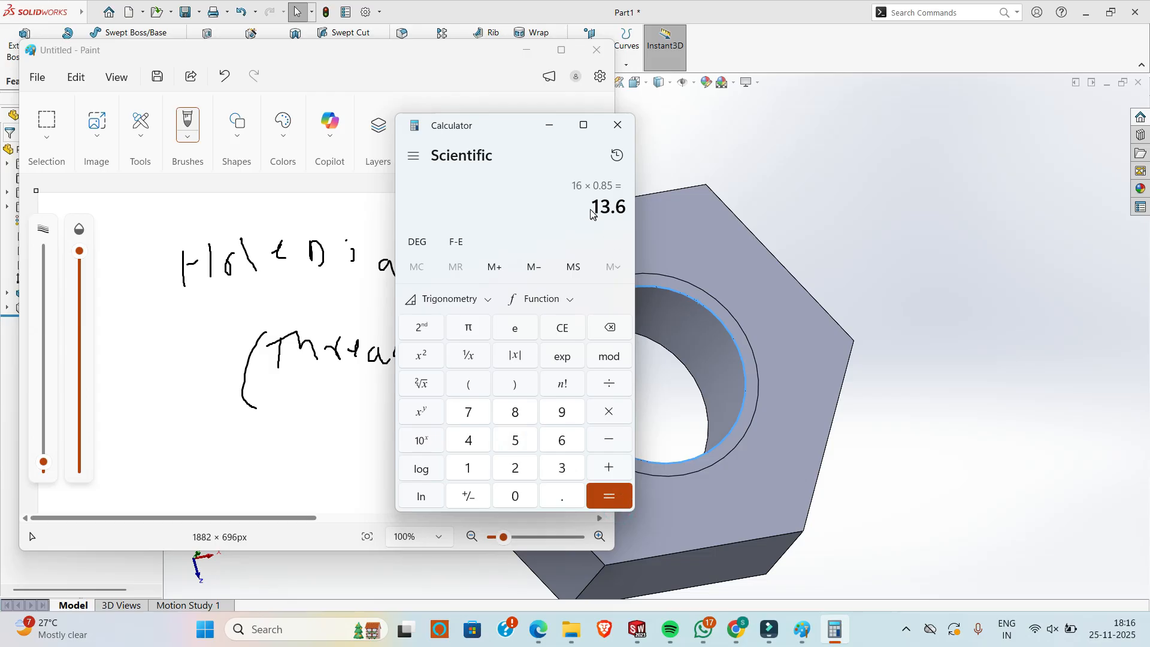
pyautogui.click(619, 126)
pyautogui.click(539, 57)
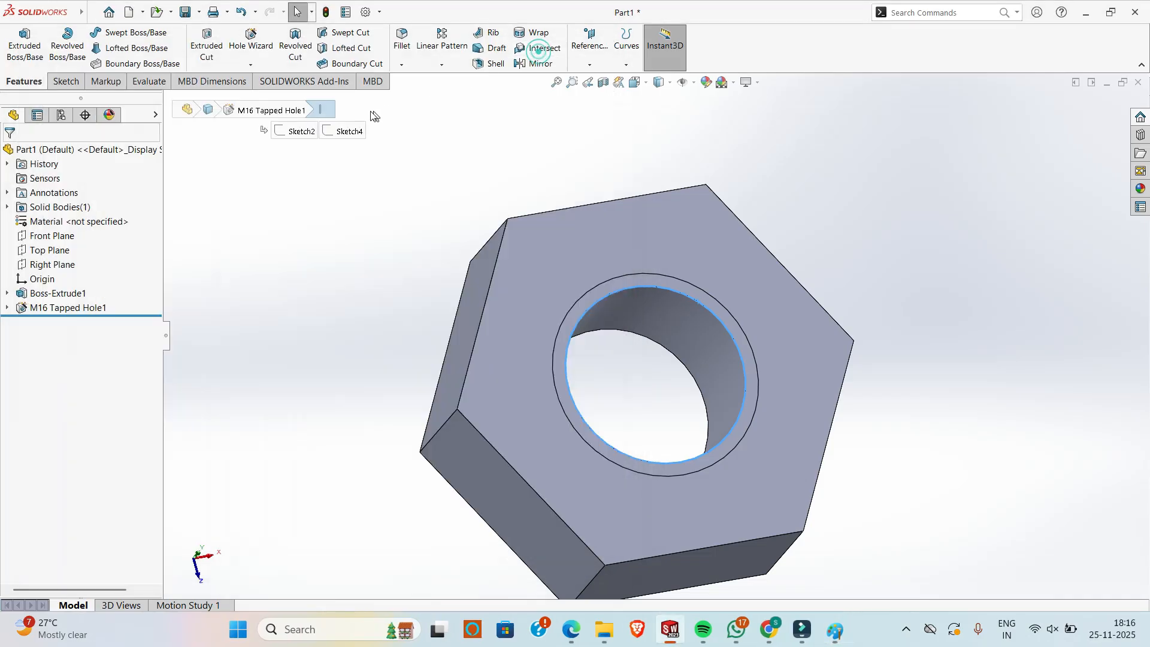
# - Measure the diameter of the tapped hole's inner circular edge on the nut's top face
pyautogui.click(148, 82)
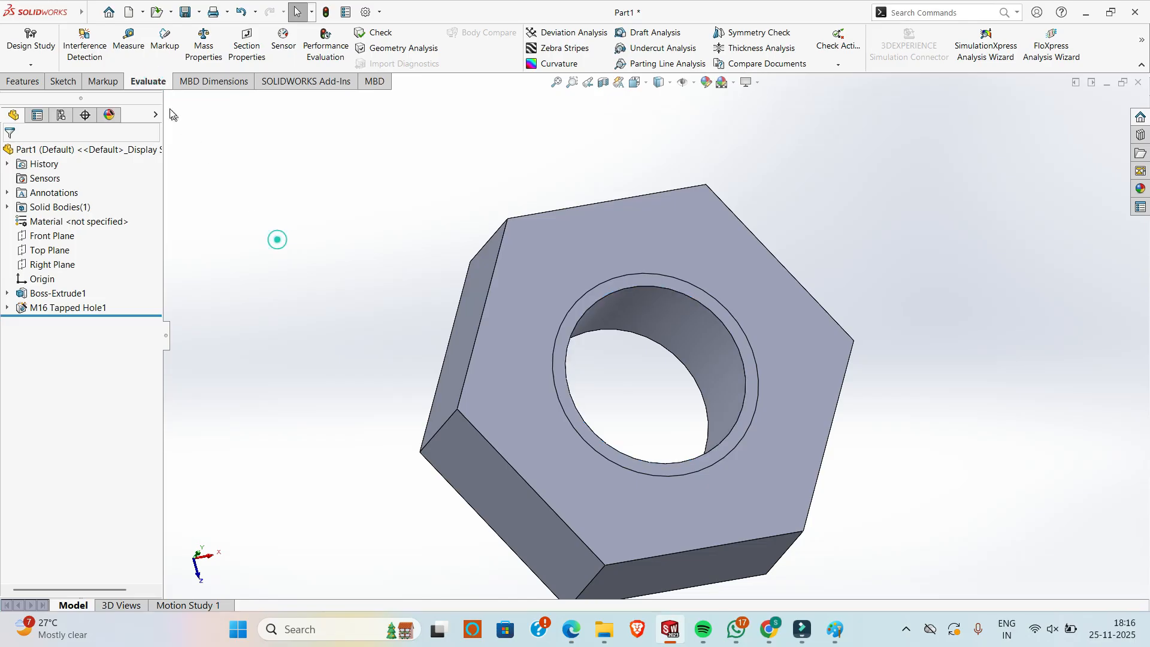
pyautogui.click(128, 40)
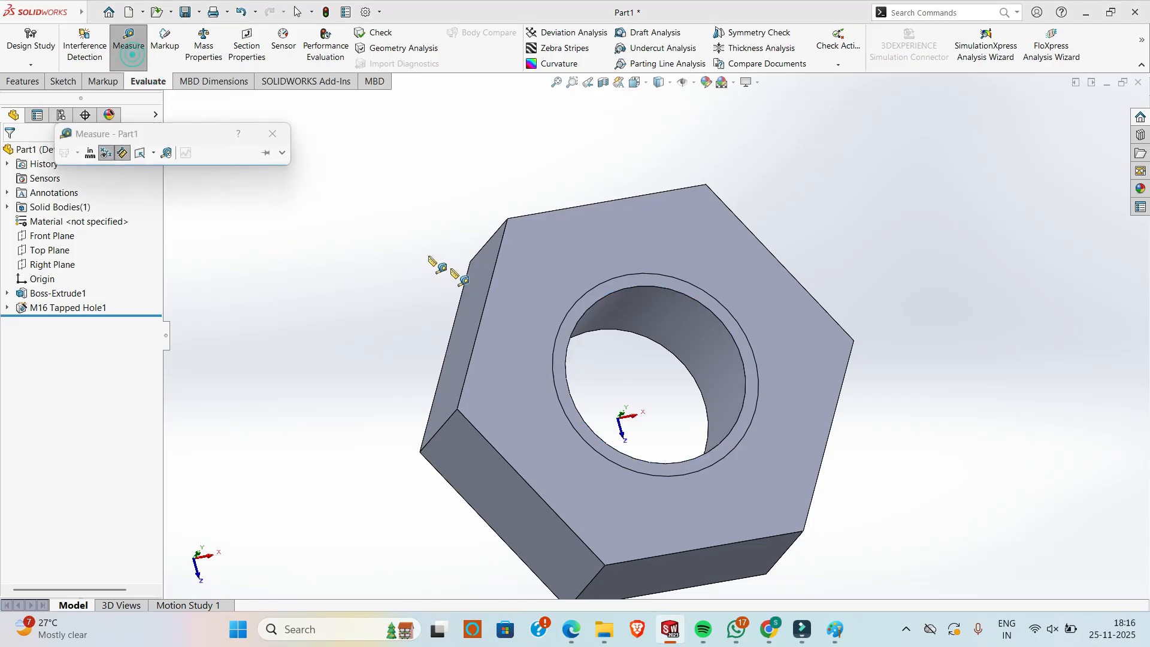
pyautogui.click(683, 296)
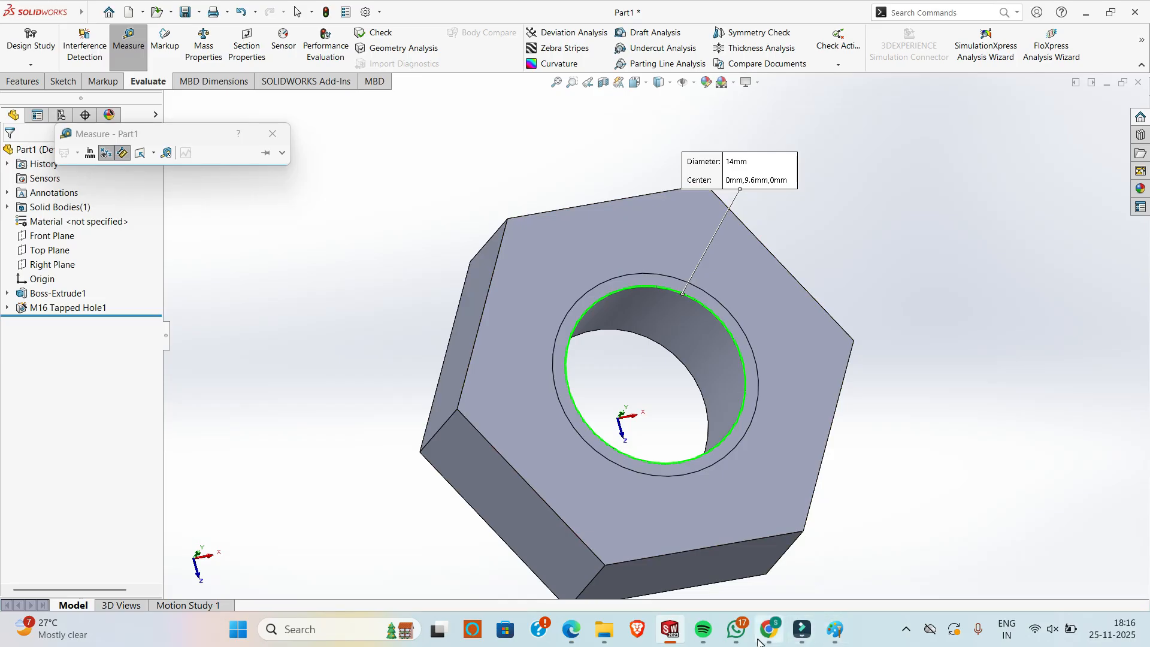
# - Open Calculator again and calculate 16 × 0.84 to compare with the measured hole diameter
pyautogui.click(323, 617)
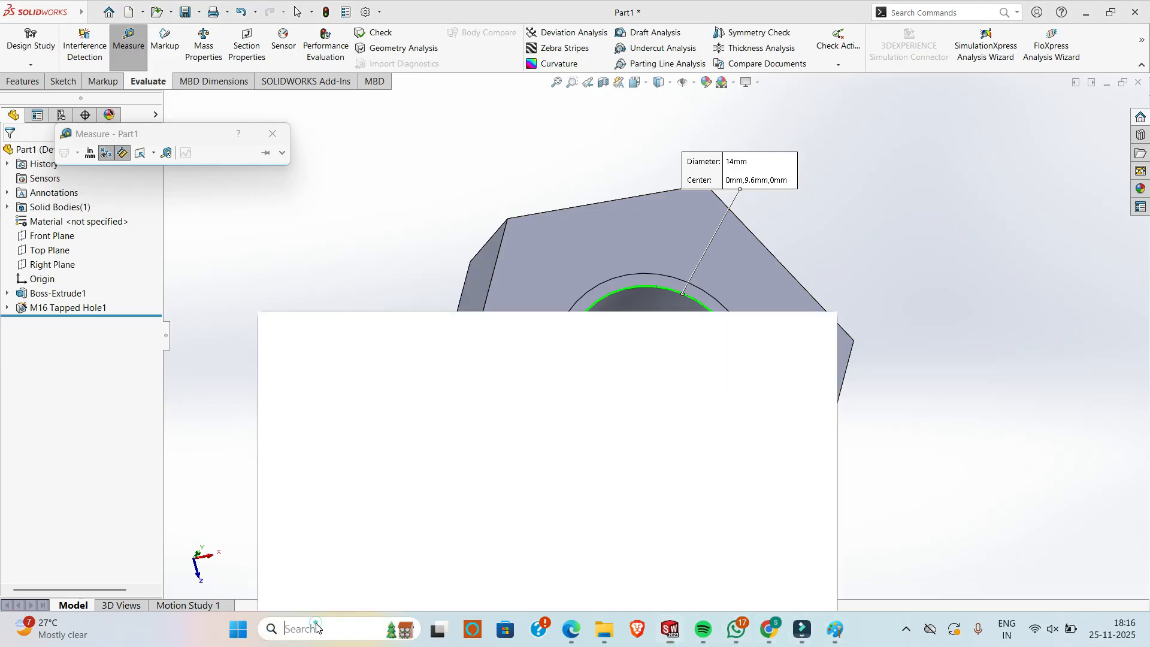
pyautogui.write('ca')
pyautogui.click(357, 165)
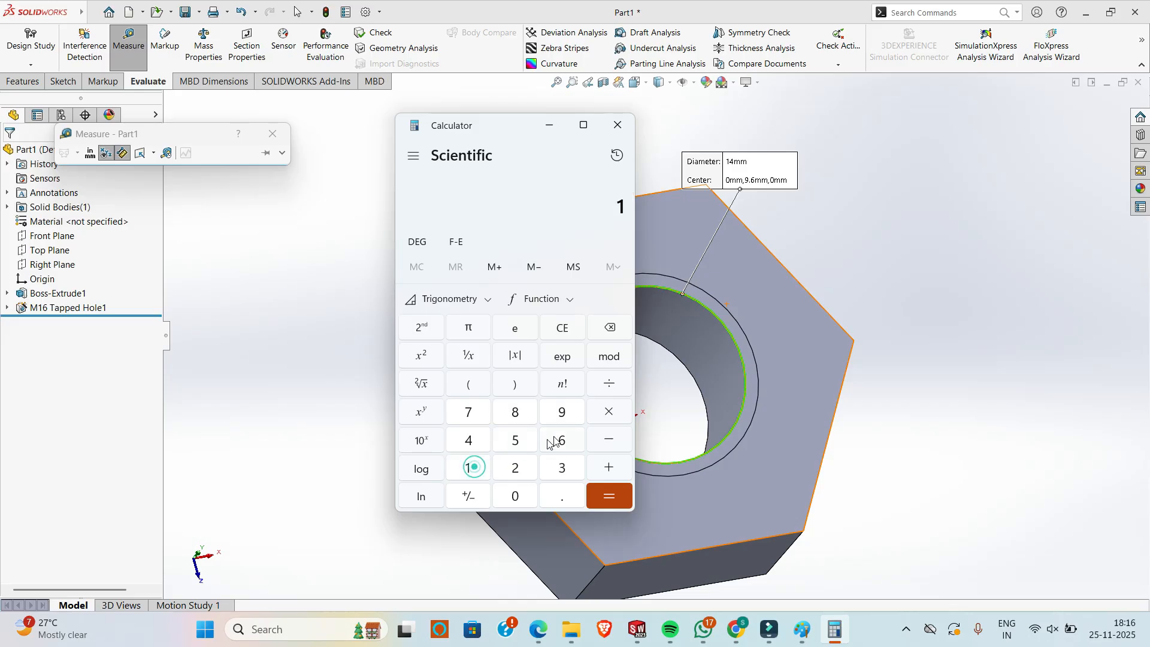
pyautogui.click(608, 411)
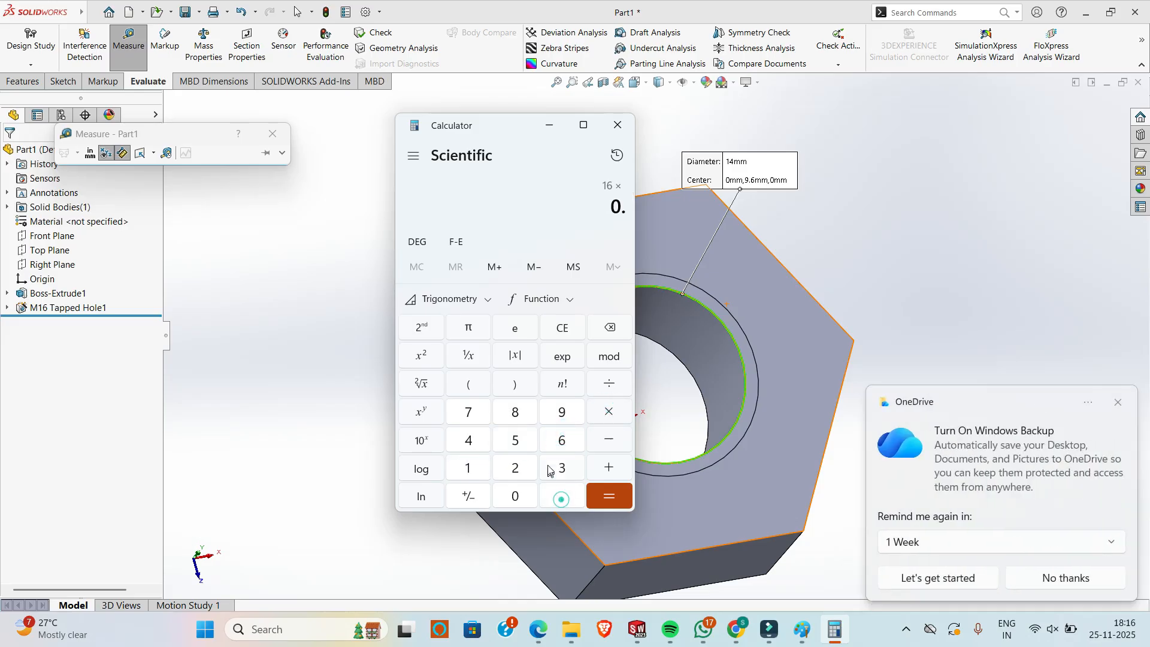
pyautogui.click(487, 440)
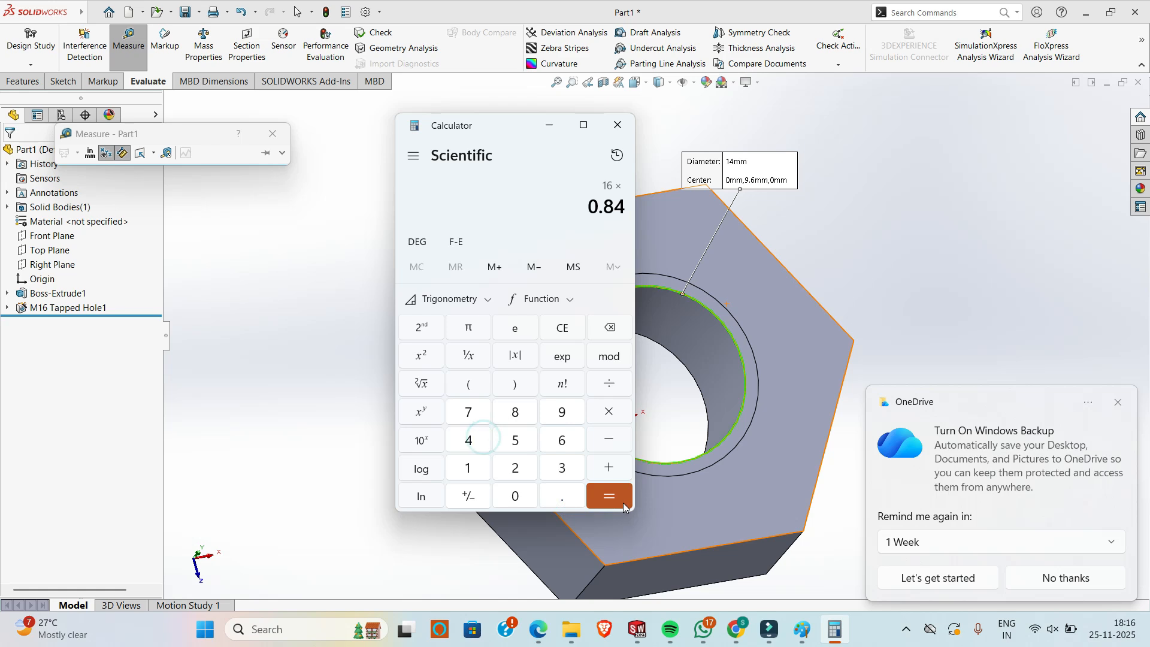
pyautogui.click(622, 500)
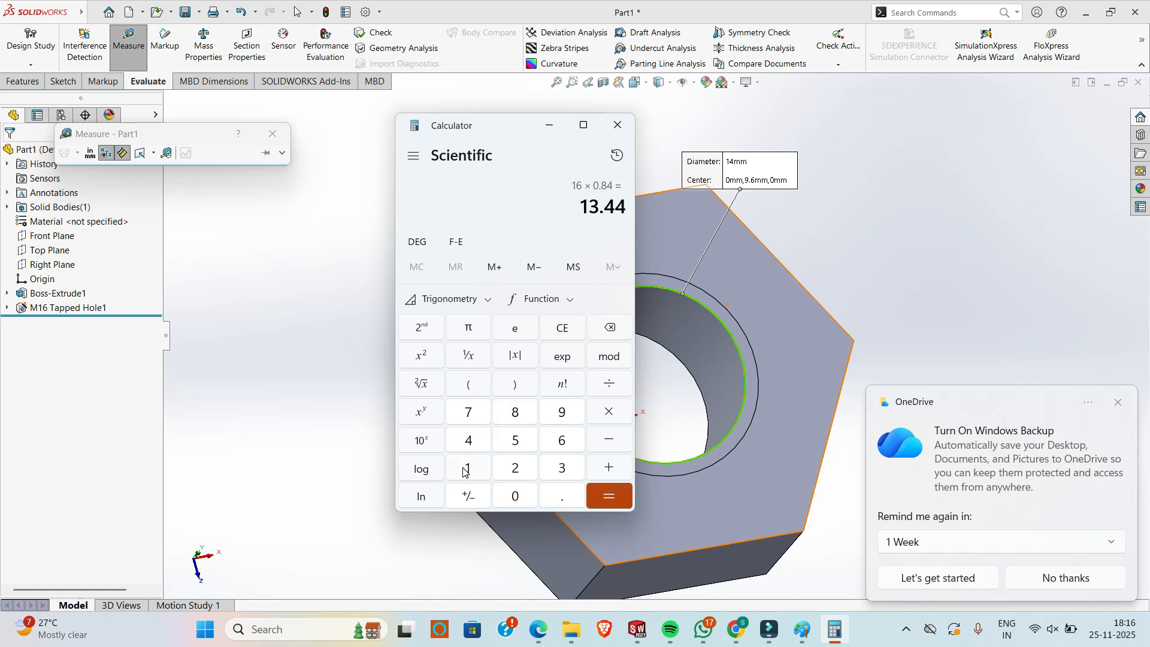
# - Calculate 16 × 0.86 and then 16 × 0.9 to compare with the measured hole diameter
pyautogui.click(565, 441)
pyautogui.click(565, 501)
pyautogui.click(515, 413)
pyautogui.click(560, 443)
pyautogui.click(616, 499)
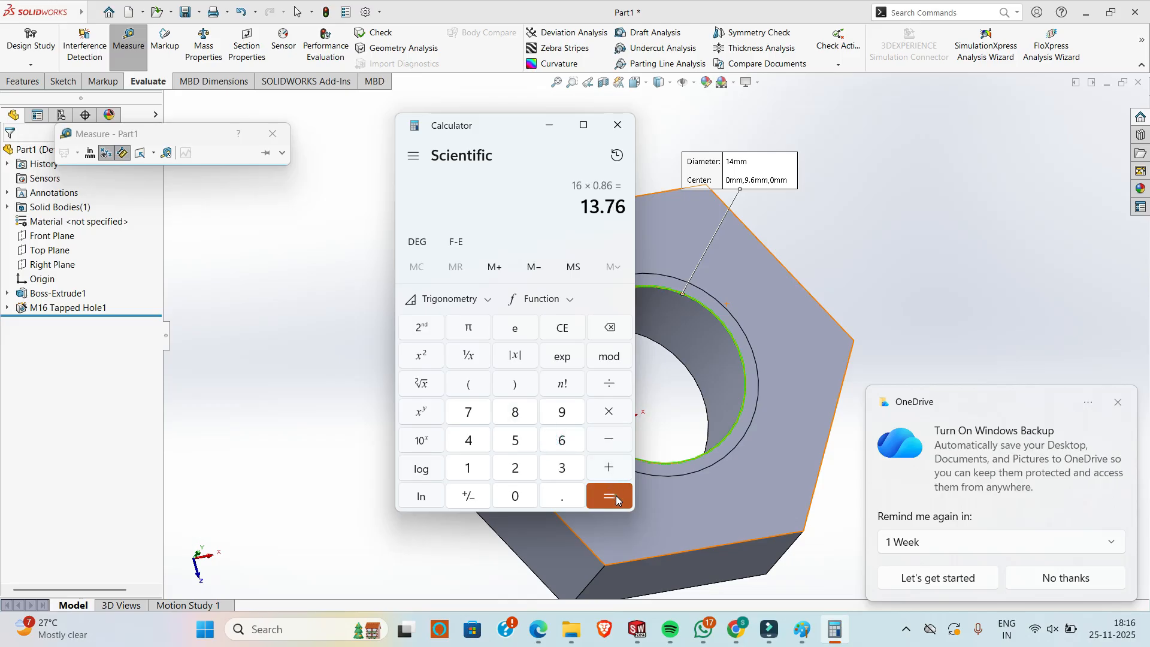
pyautogui.click(563, 331)
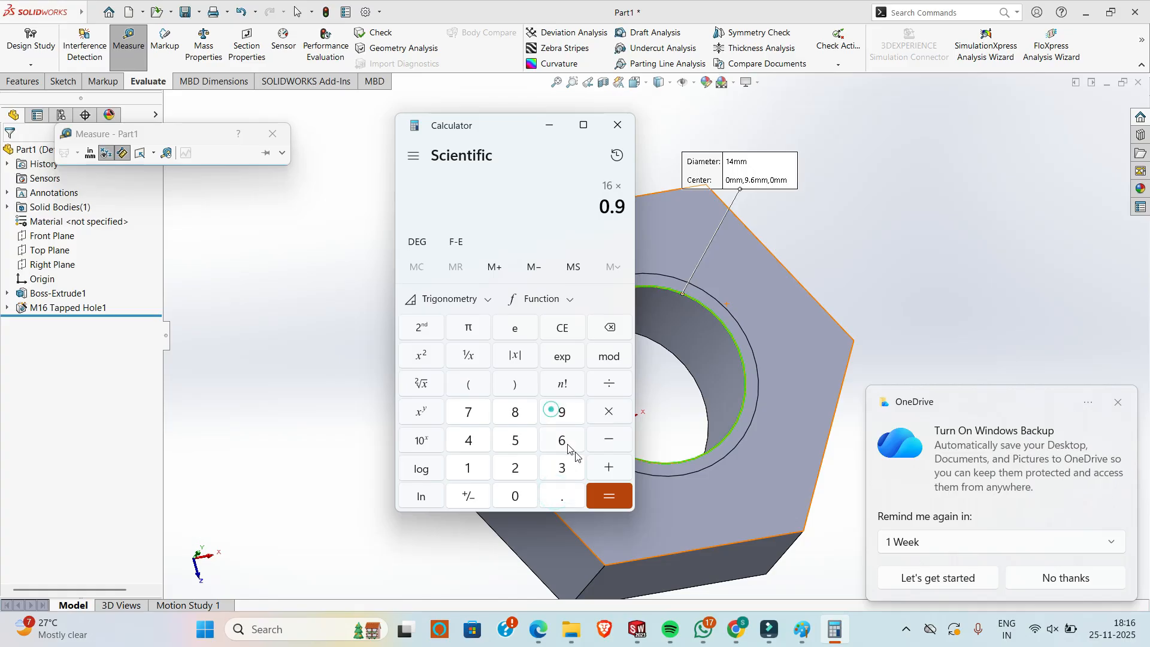
pyautogui.click(607, 496)
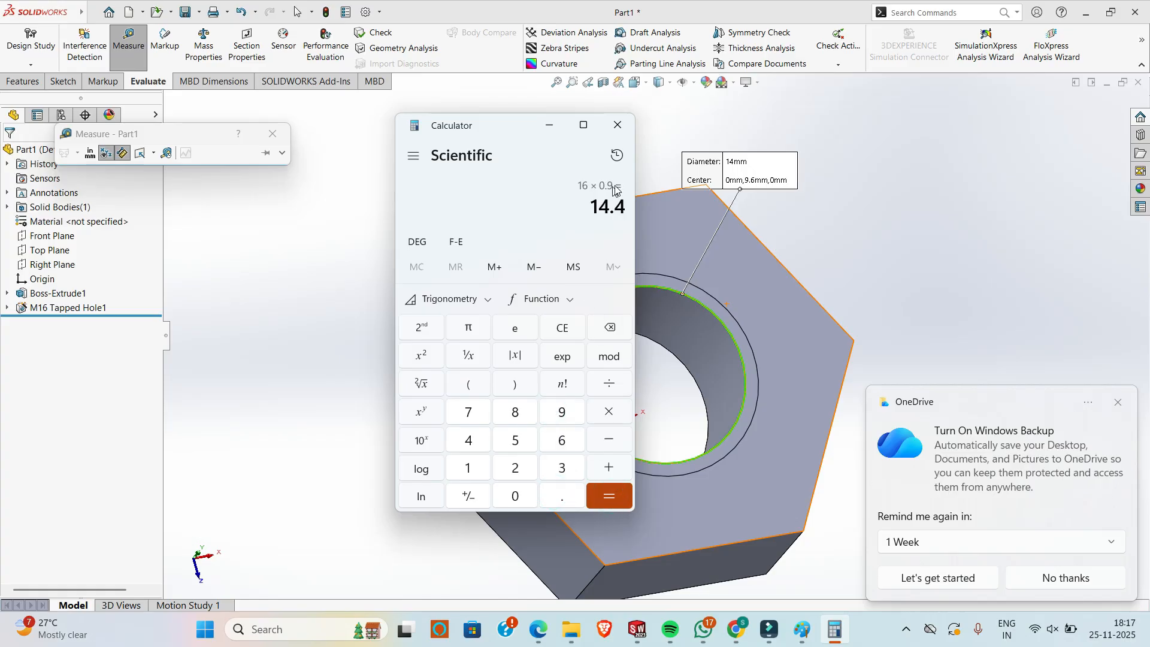
# - Calculate 16 × 0.89 as another trial of the hole-diameter formula
pyautogui.click(469, 467)
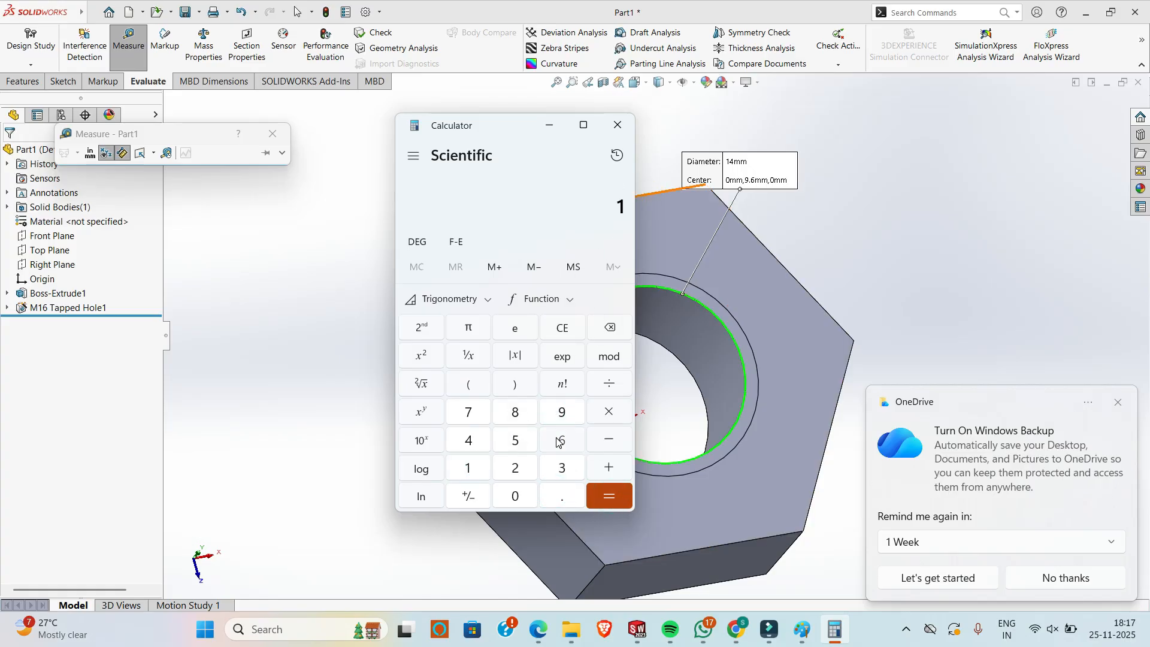
pyautogui.click(597, 411)
pyautogui.click(552, 489)
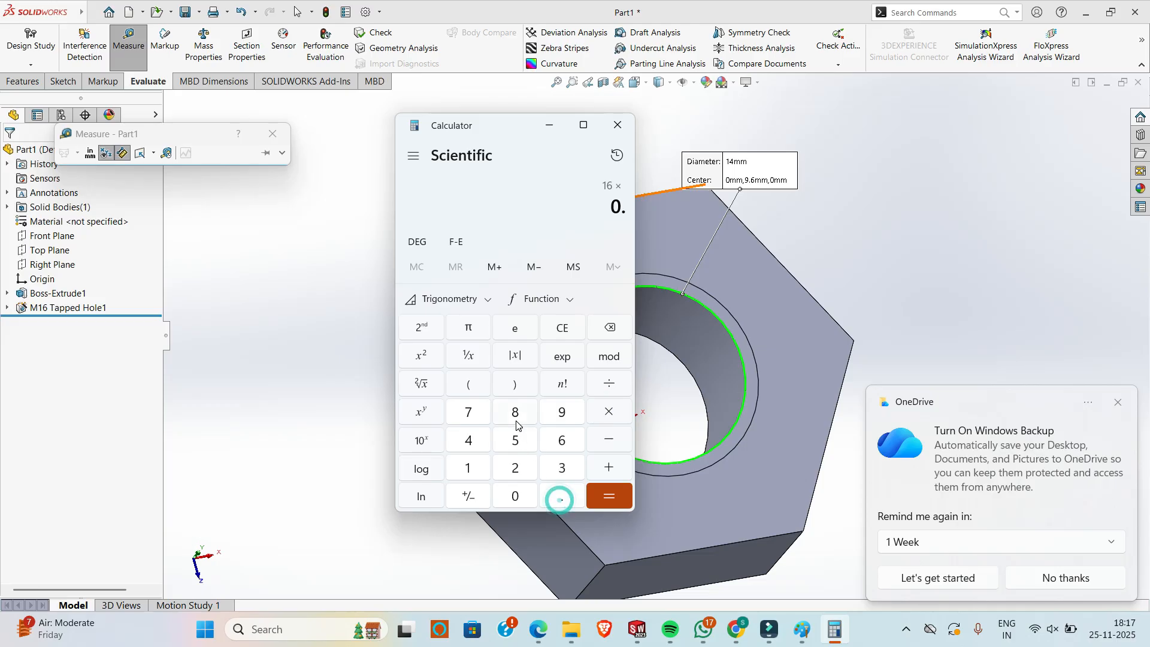
pyautogui.click(563, 413)
pyautogui.click(609, 496)
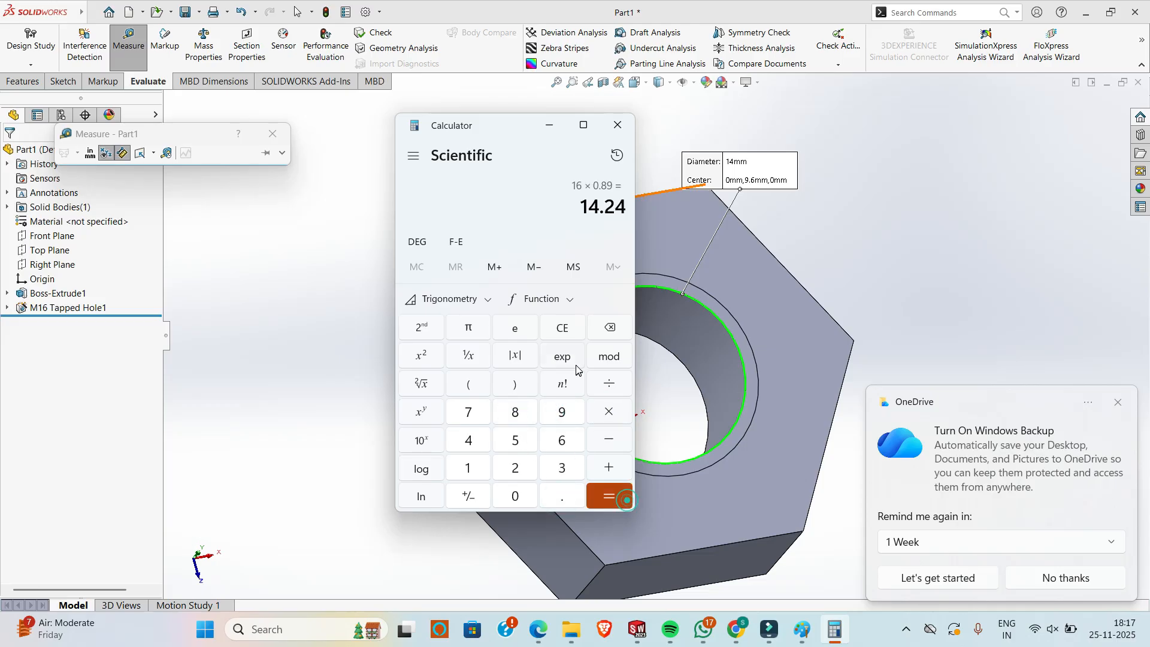
# - Calculate 16 × 0.87 and 16 × 0.88 to find the factor closest to the measured hole diameter
pyautogui.click(563, 328)
pyautogui.click(552, 439)
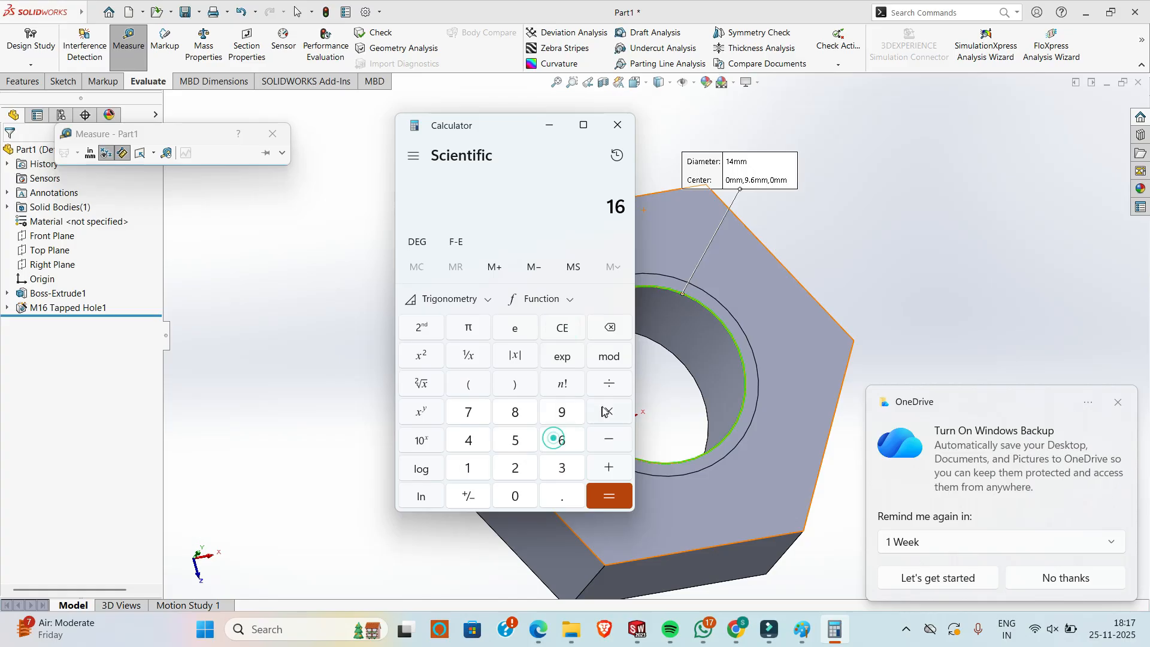
pyautogui.click(468, 412)
pyautogui.click(605, 495)
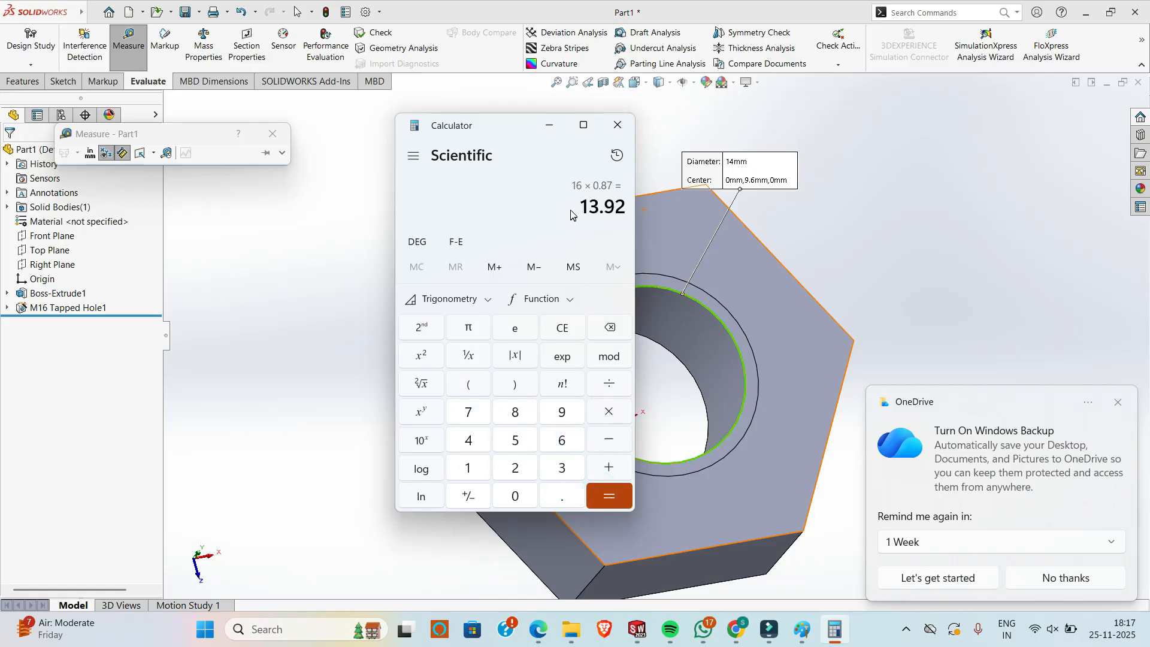
pyautogui.click(555, 327)
pyautogui.click(468, 468)
pyautogui.click(560, 437)
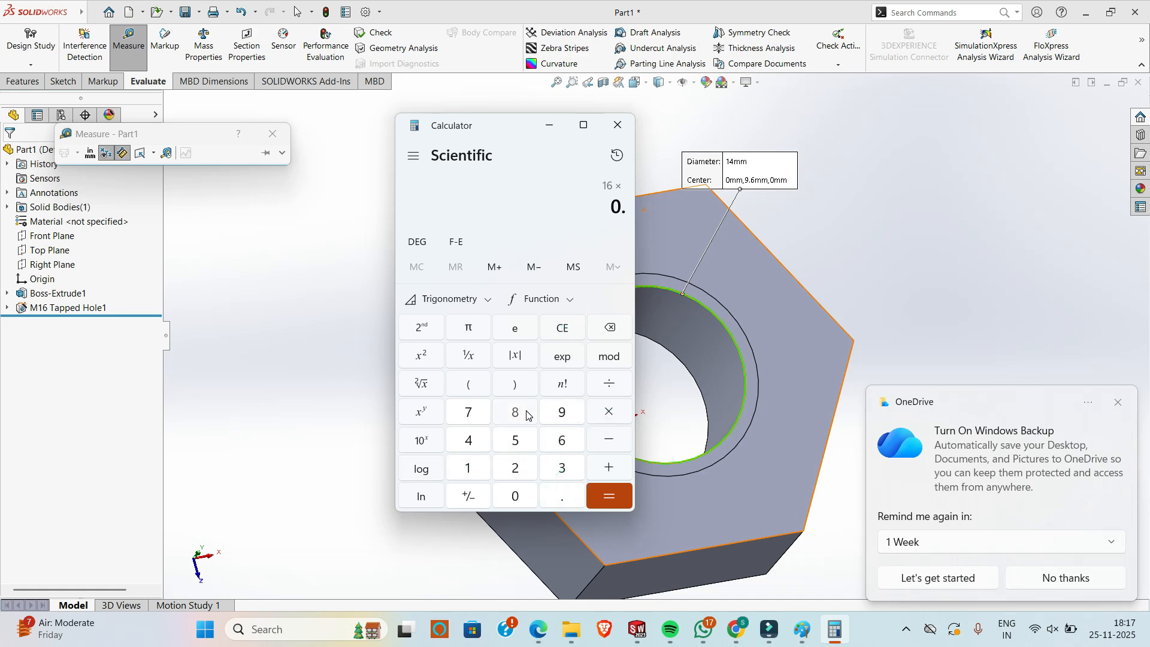
pyautogui.click(609, 495)
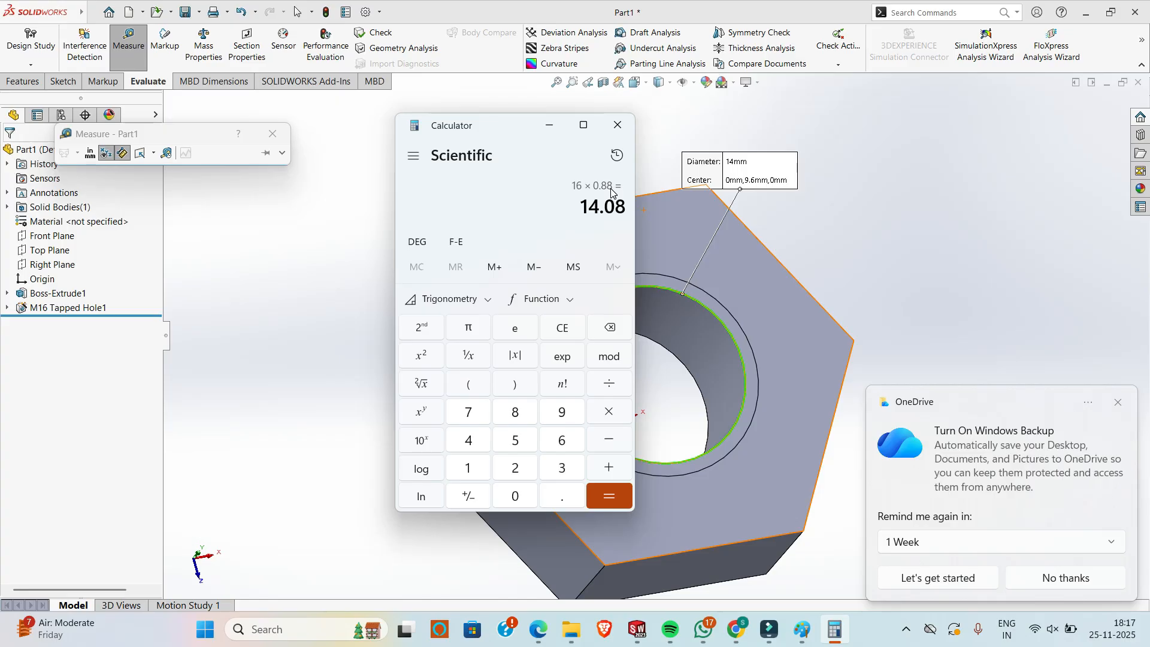
# - End the measurement in SOLIDWORKS, recheck the 16 × 0.88 calculation in Calculator, and return to the nut model
pyautogui.click(549, 125)
pyautogui.click(496, 237)
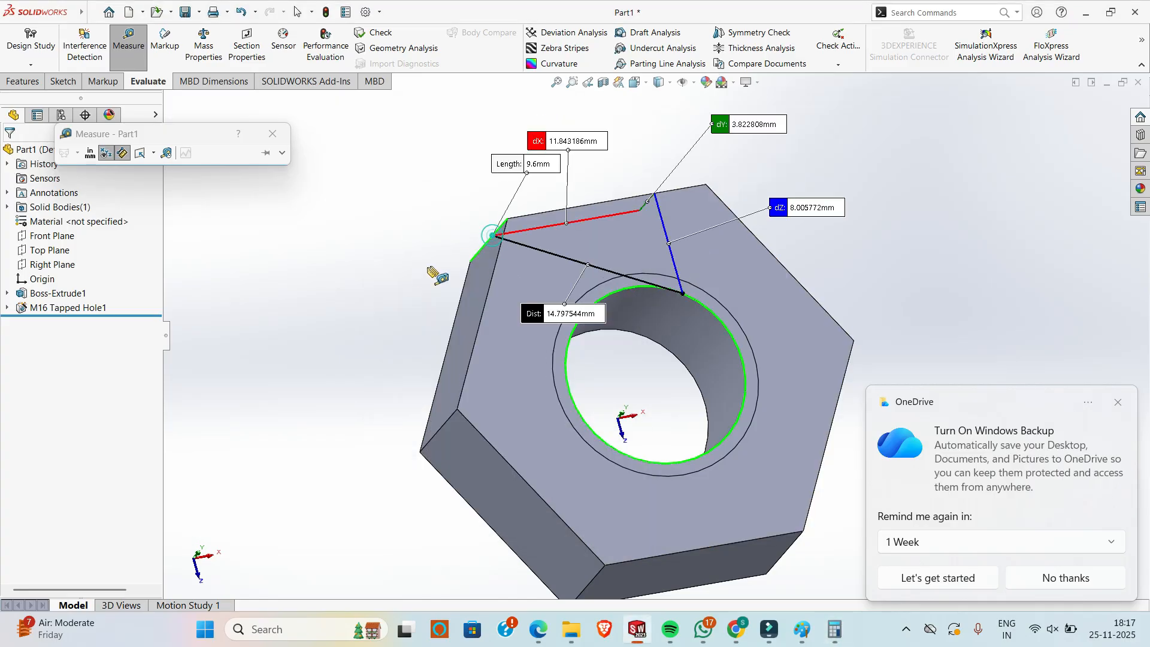
pyautogui.press('Escape')
pyautogui.moveTo(432, 299); pyautogui.dragTo(444, 276, button='middle')
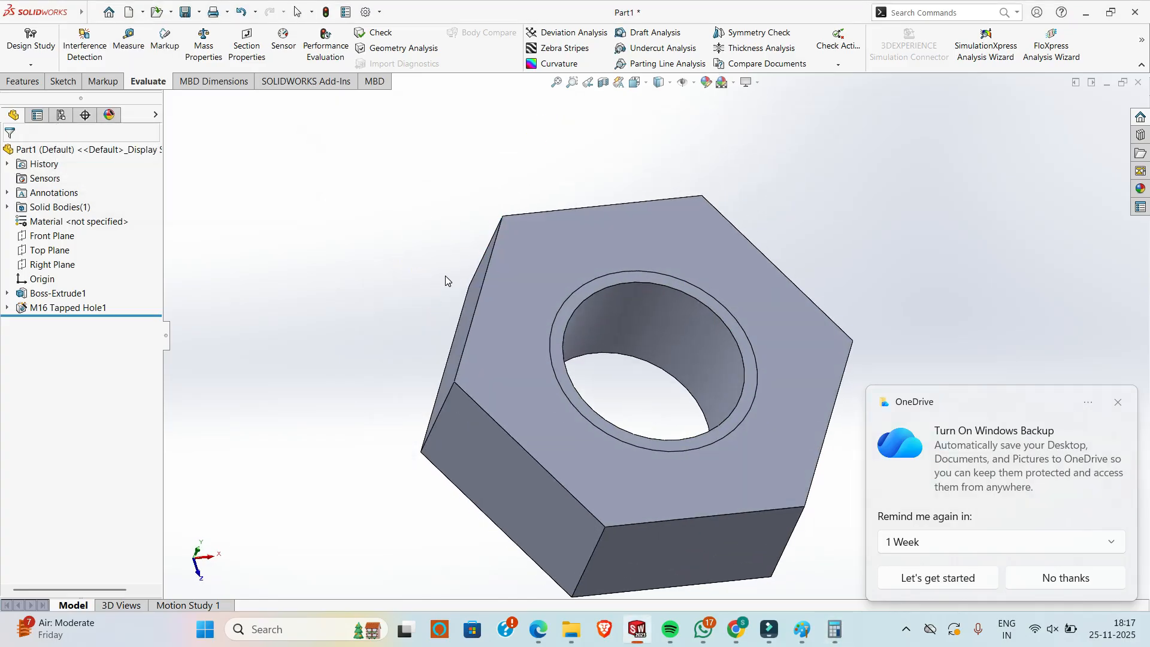
pyautogui.click(834, 629)
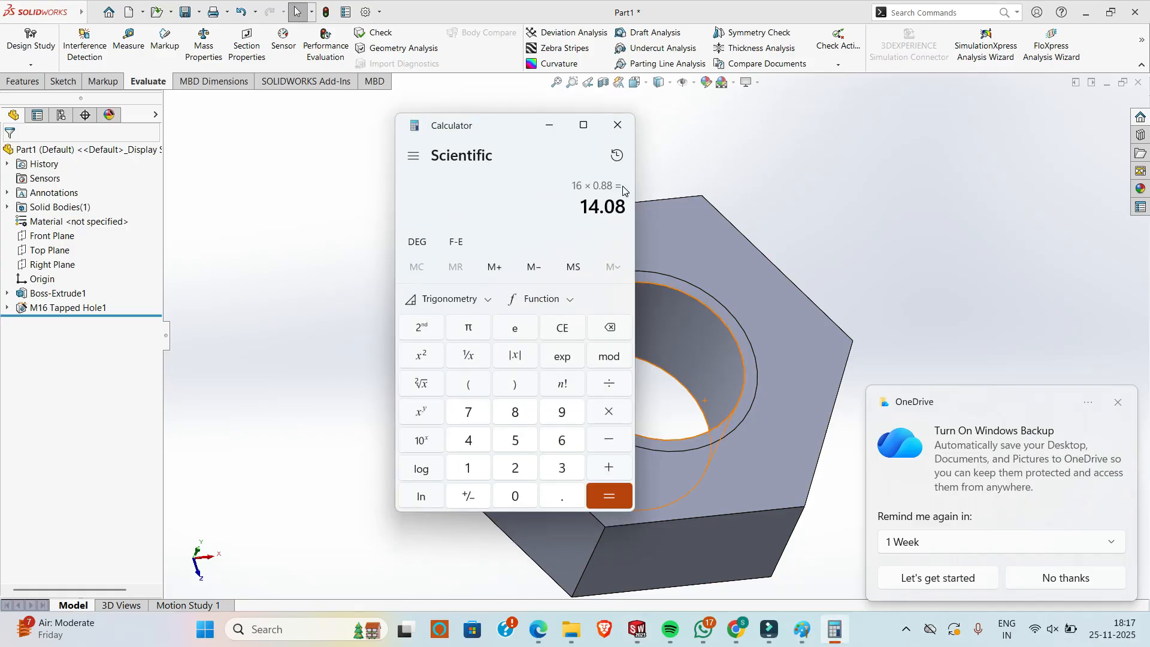
pyautogui.click(548, 127)
pyautogui.moveTo(304, 214); pyautogui.dragTo(557, 312, button='middle')
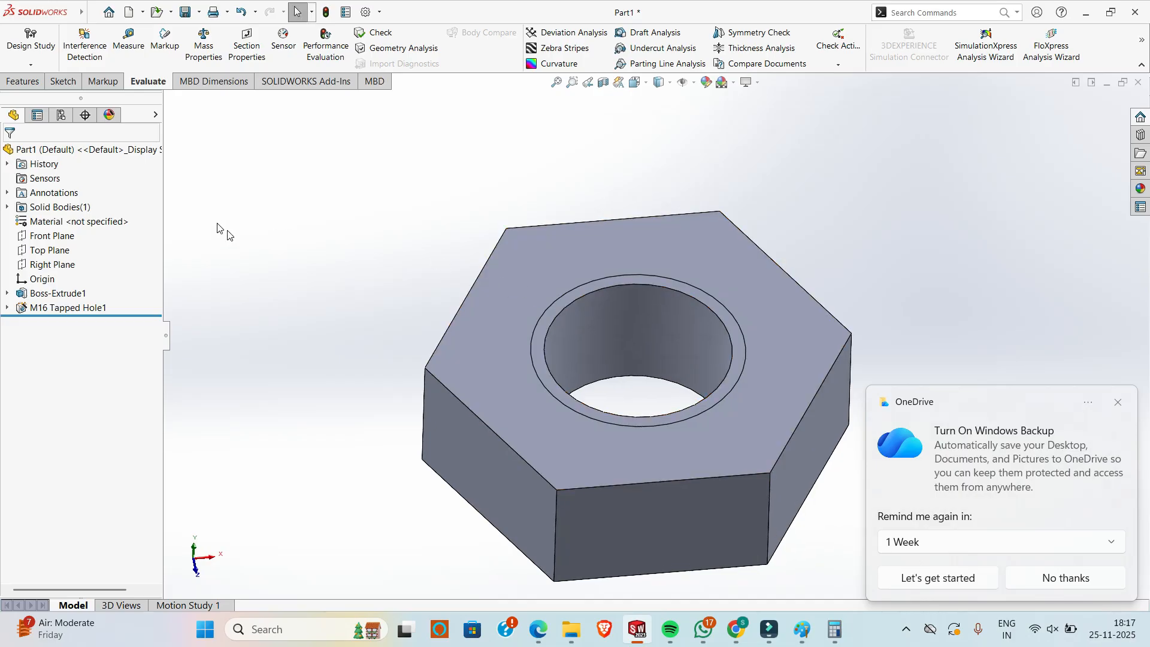
# - Examine the tapped hole's inner face and its rim on the nut's top face
pyautogui.click(25, 82)
pyautogui.moveTo(448, 309); pyautogui.dragTo(635, 303, button='middle')
pyautogui.click(618, 294)
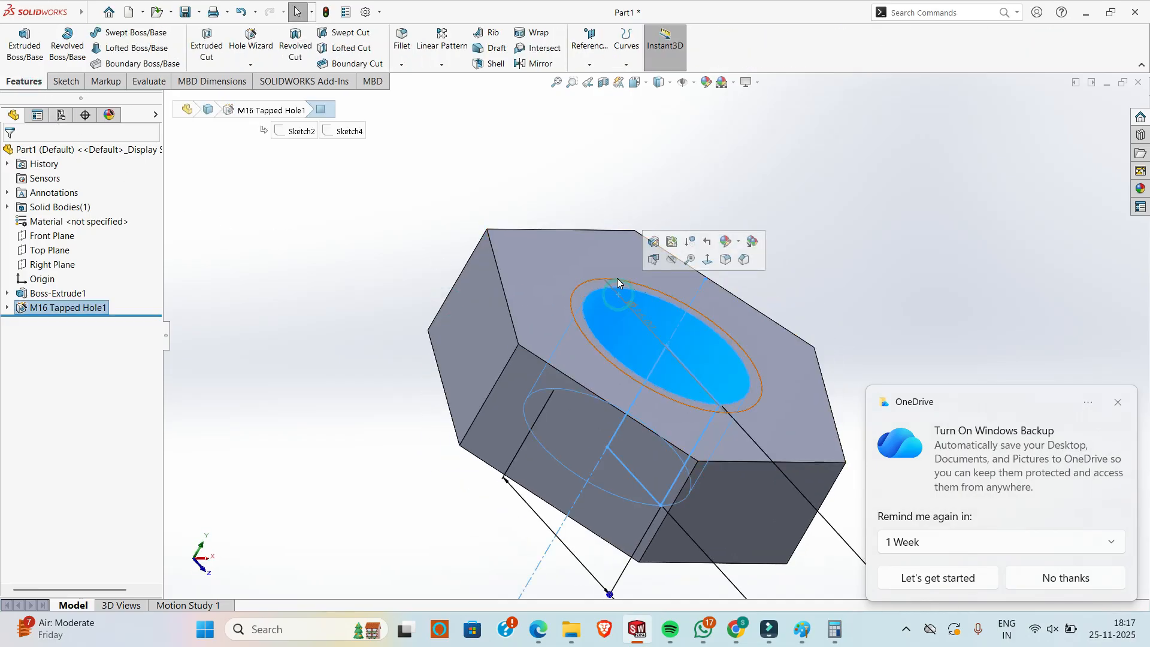
pyautogui.moveTo(605, 297); pyautogui.dragTo(609, 299, button='middle')
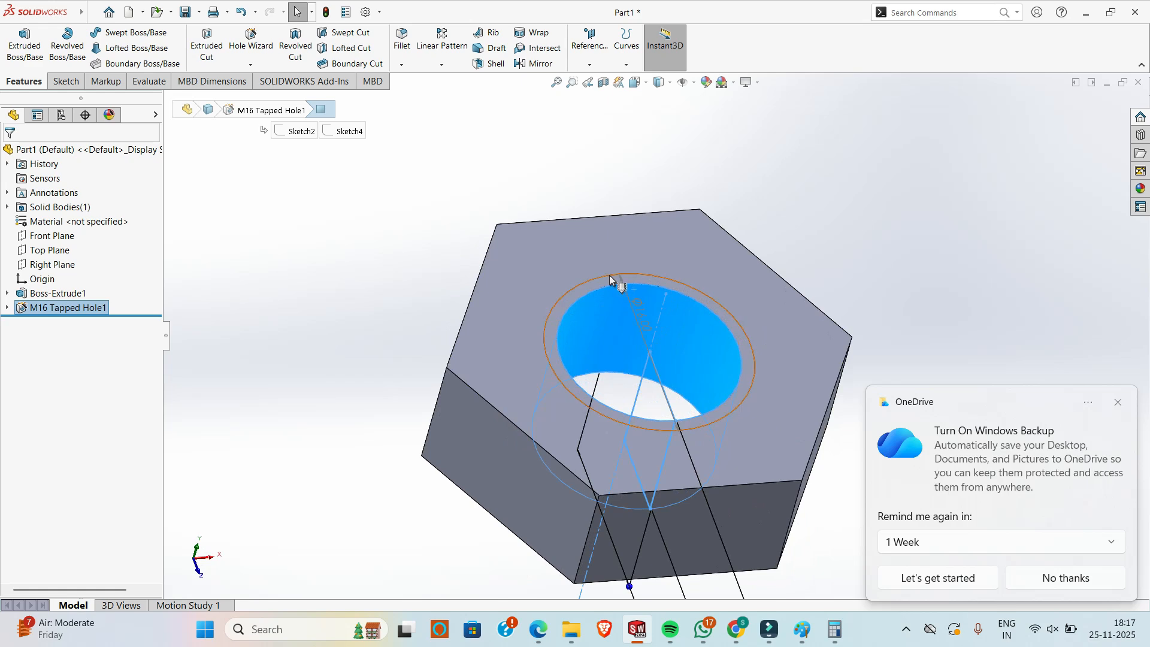
pyautogui.click(593, 279)
pyautogui.moveTo(808, 202); pyautogui.dragTo(822, 246, button='middle')
pyautogui.click(814, 227)
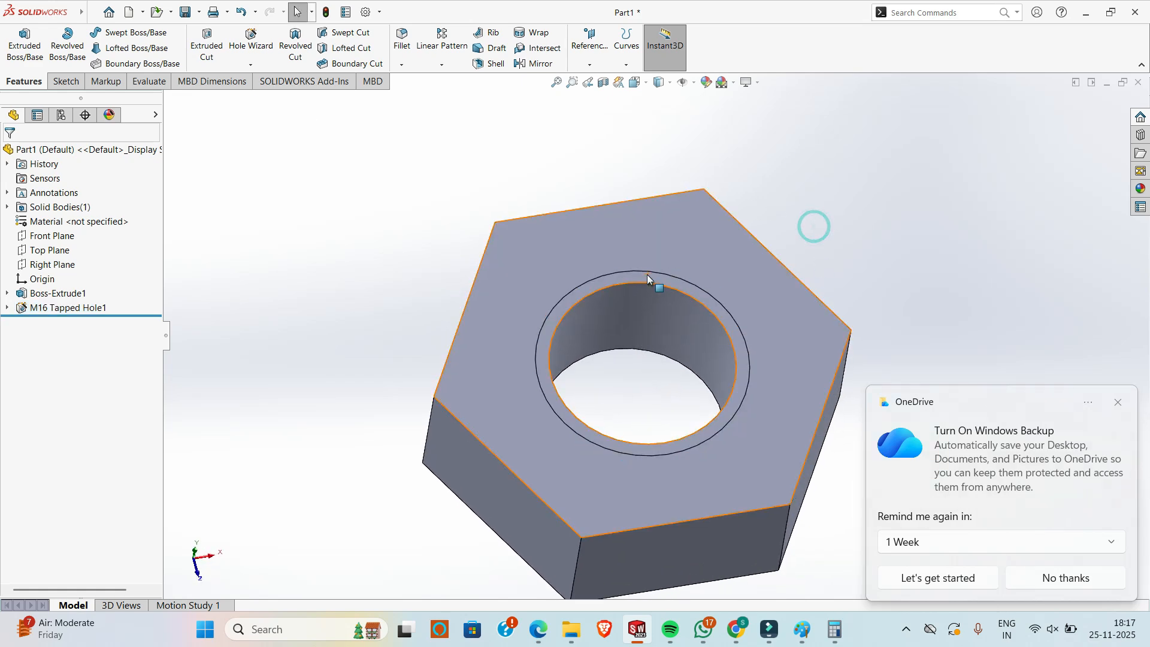
# - Start a new sketch on the Front Plane
pyautogui.moveTo(229, 330); pyautogui.dragTo(198, 262, button='middle')
pyautogui.click(53, 236)
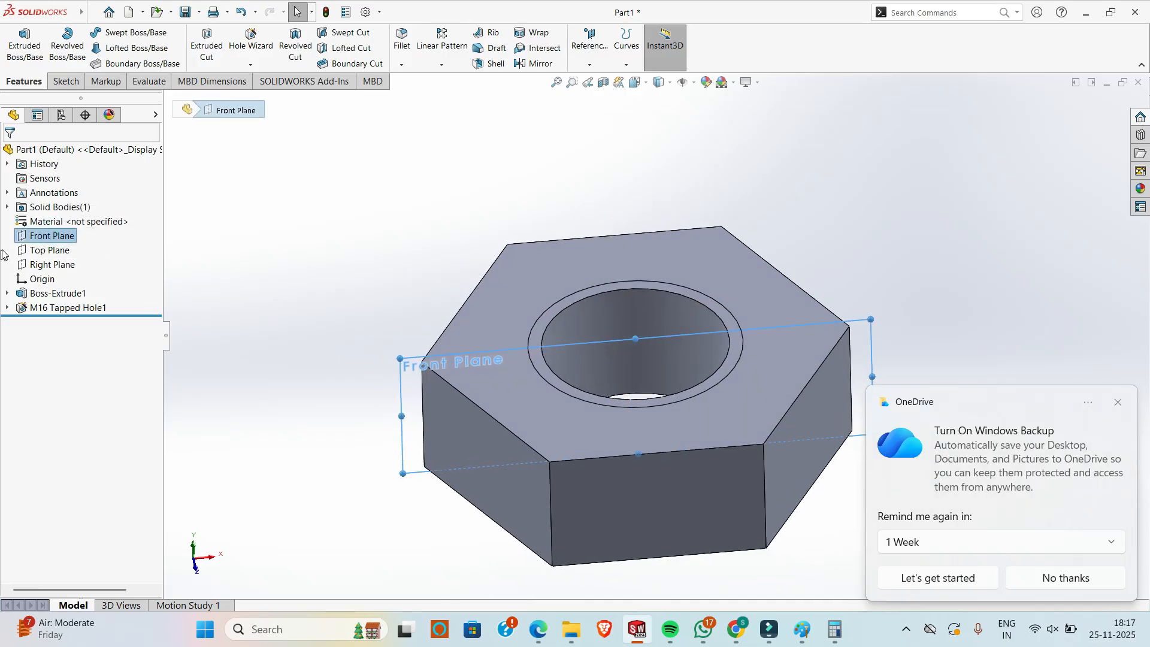
pyautogui.rightClick(48, 237)
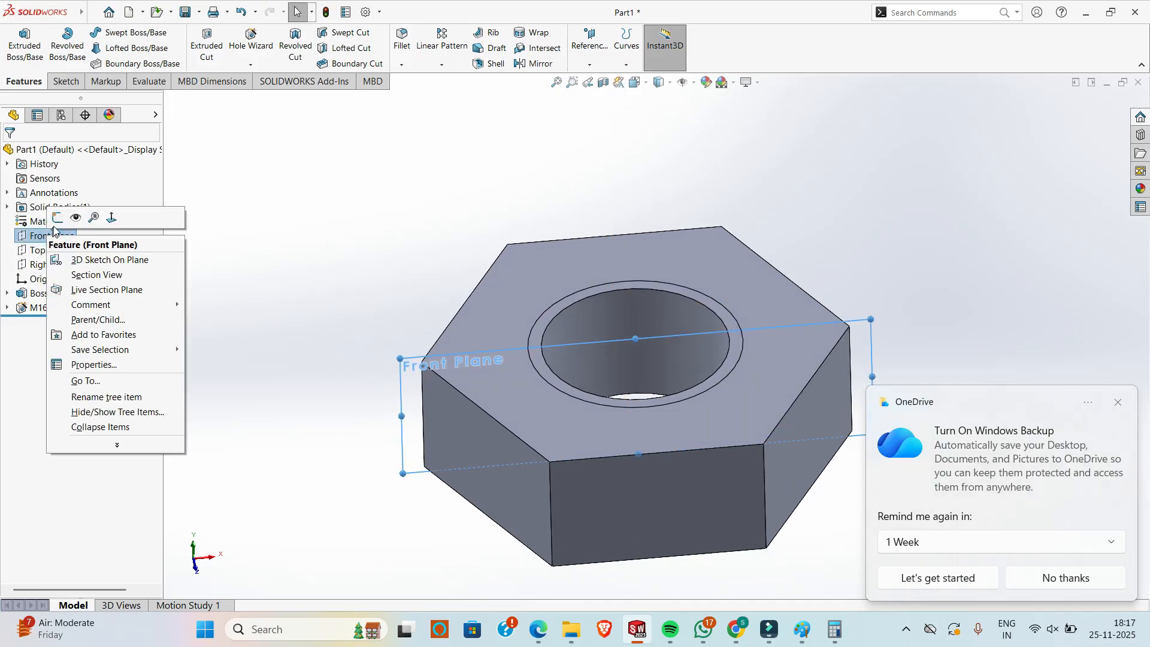
pyautogui.click(57, 218)
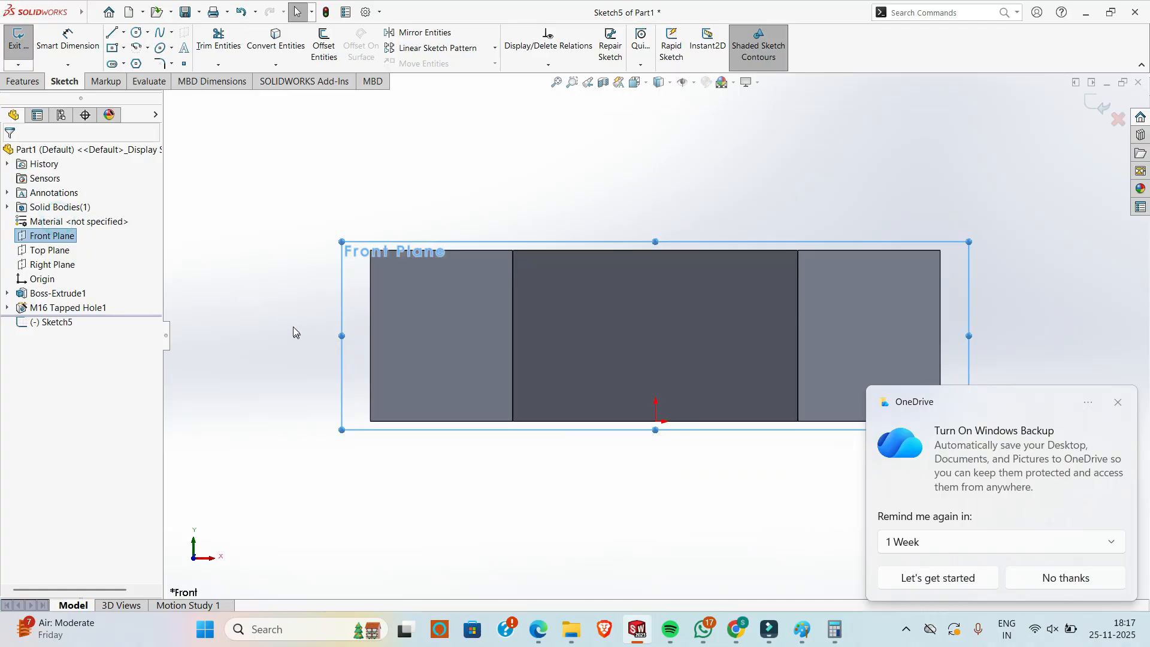
pyautogui.click(461, 321)
pyautogui.click(632, 324)
pyautogui.click(860, 320)
pyautogui.click(401, 207)
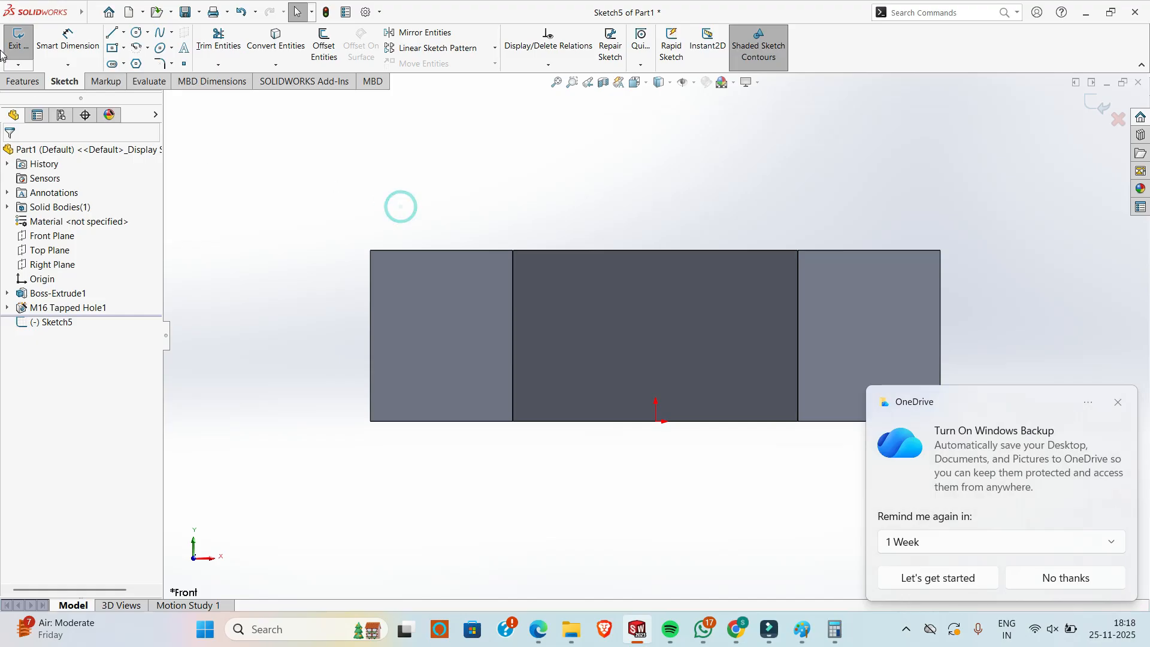
# - Sketch a vertical, infinite-length construction line through the origin as the centre axis
pyautogui.press('l')
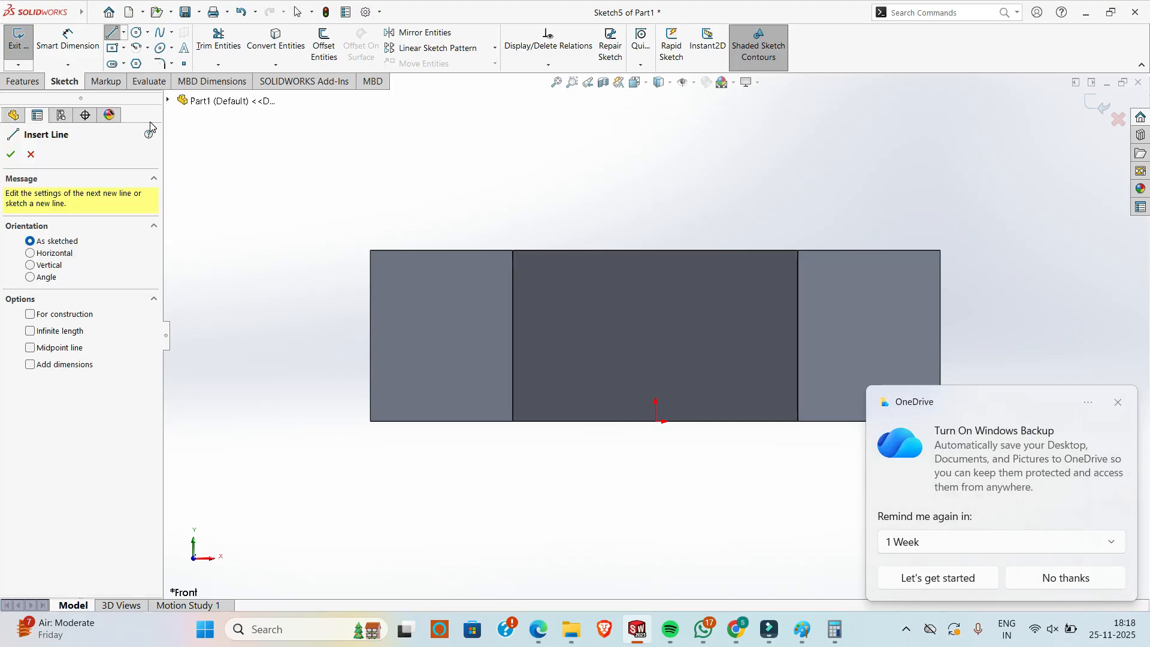
pyautogui.click(41, 253)
pyautogui.click(43, 315)
pyautogui.click(37, 331)
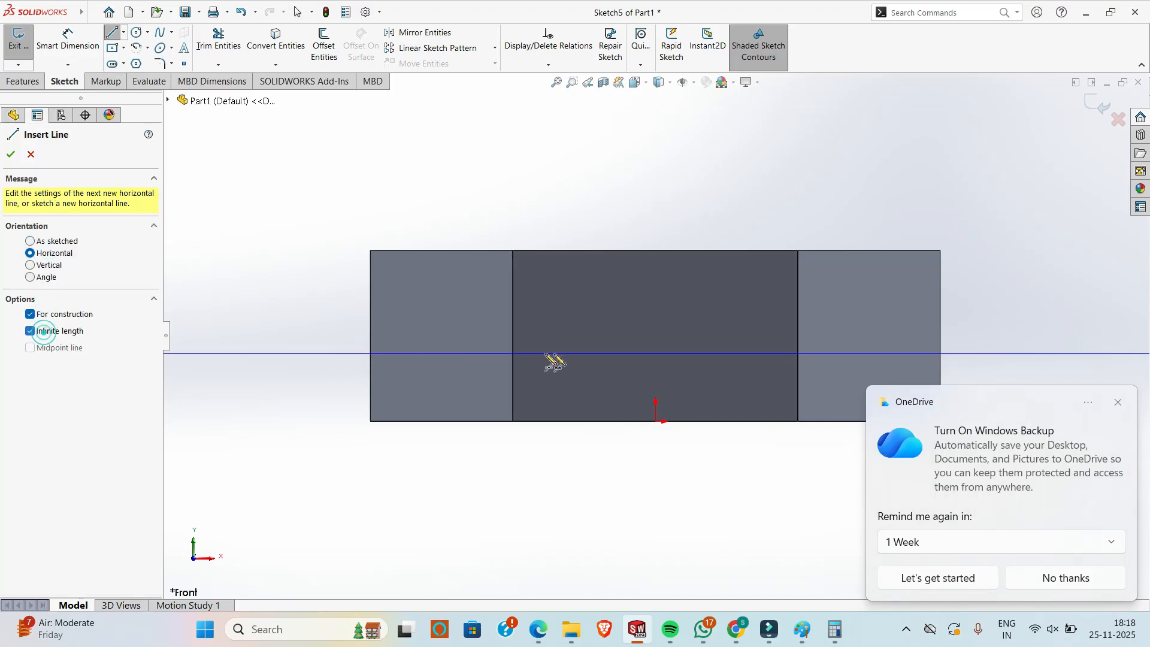
pyautogui.click(37, 267)
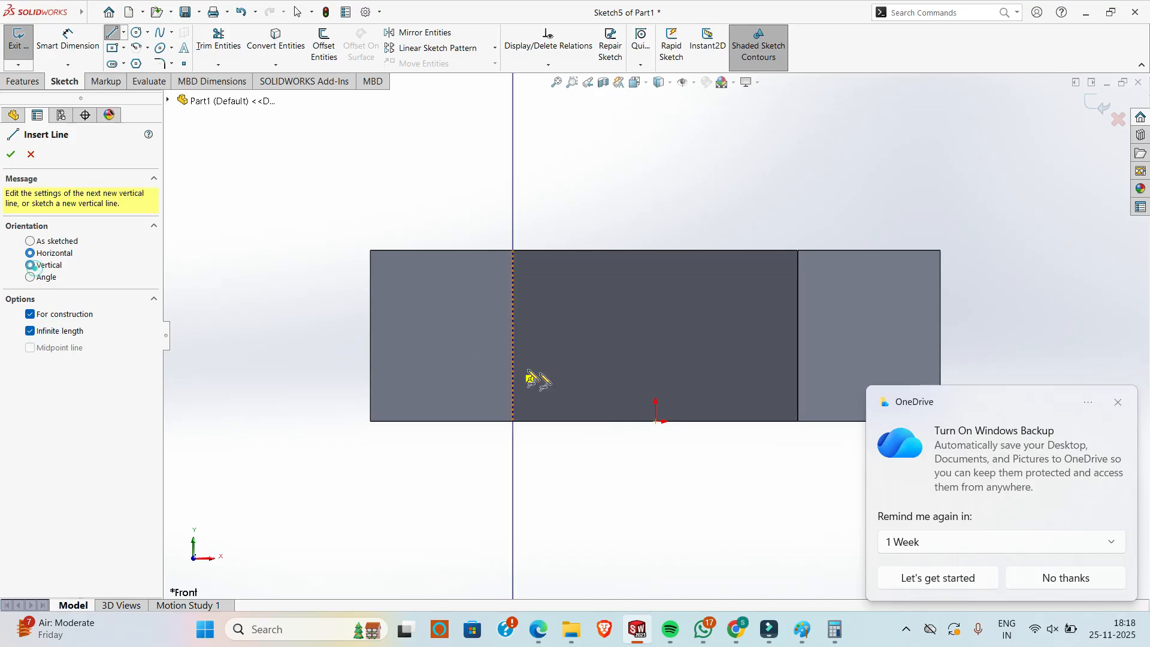
pyautogui.click(655, 421)
pyautogui.press('Escape')
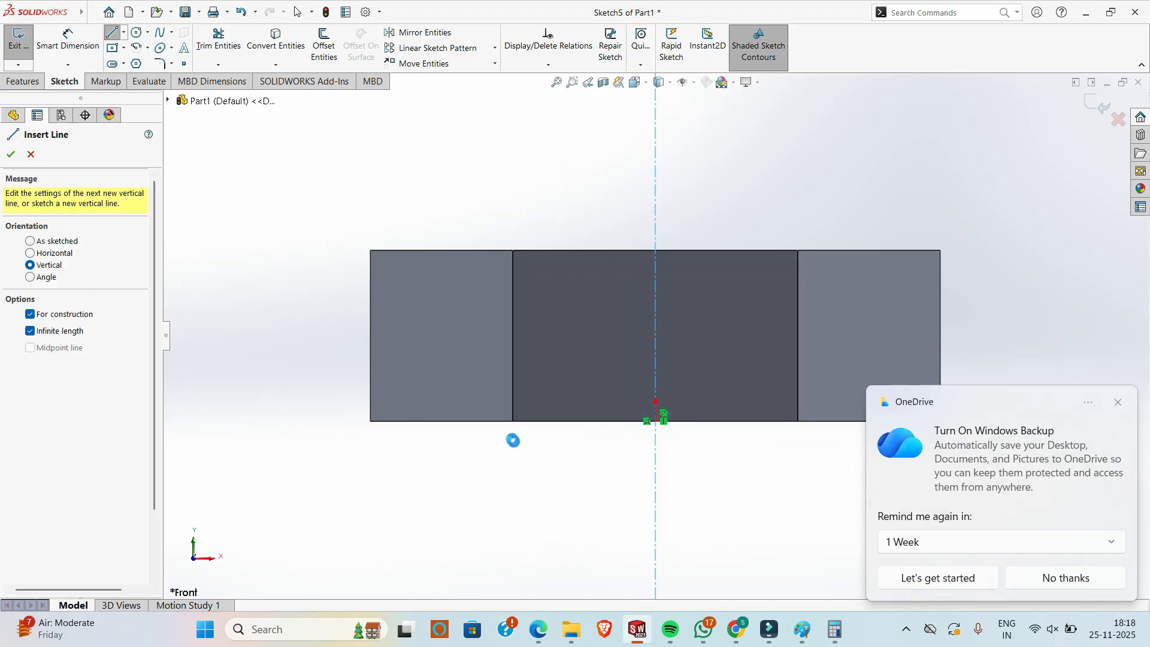
pyautogui.press('Escape')
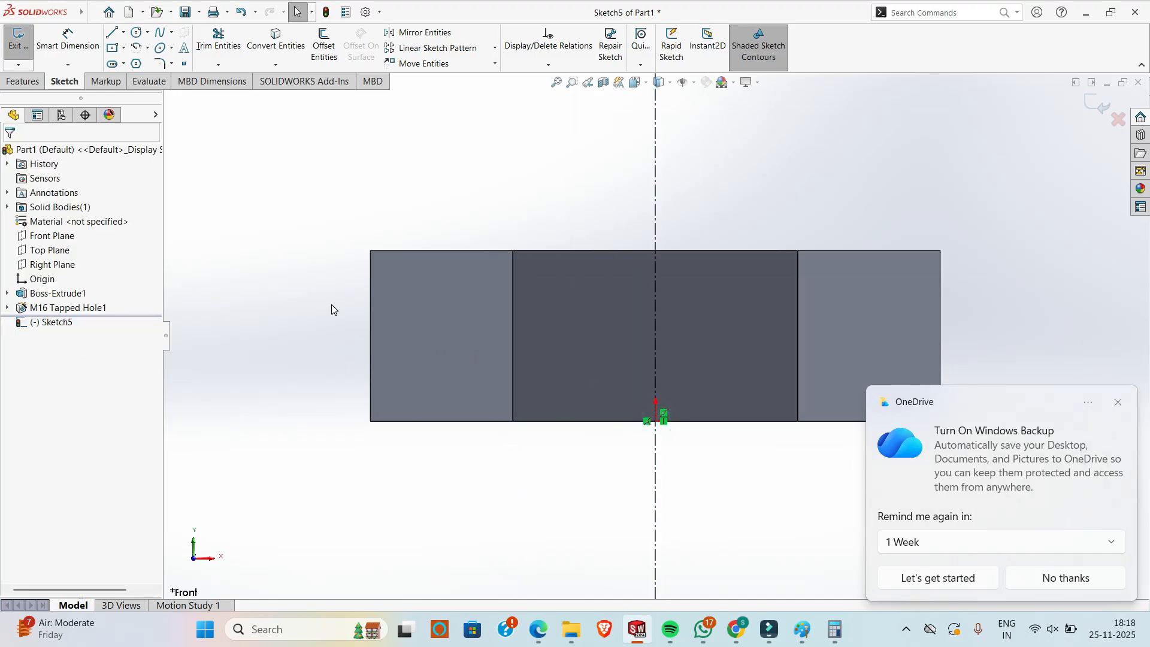
# - Sketch a closed triangle on the nut profile's upper-left corner, about 1.88 mm wide with a diagonal of about 2.57 mm
pyautogui.click(112, 34)
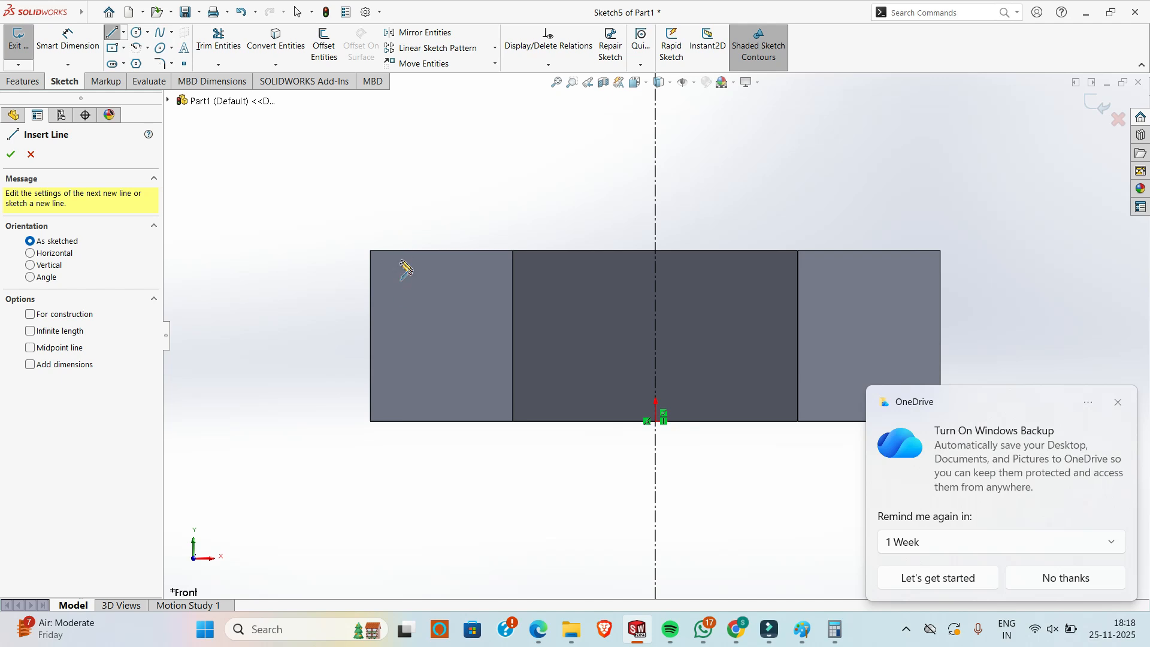
pyautogui.click(404, 251)
pyautogui.click(370, 250)
pyautogui.click(370, 282)
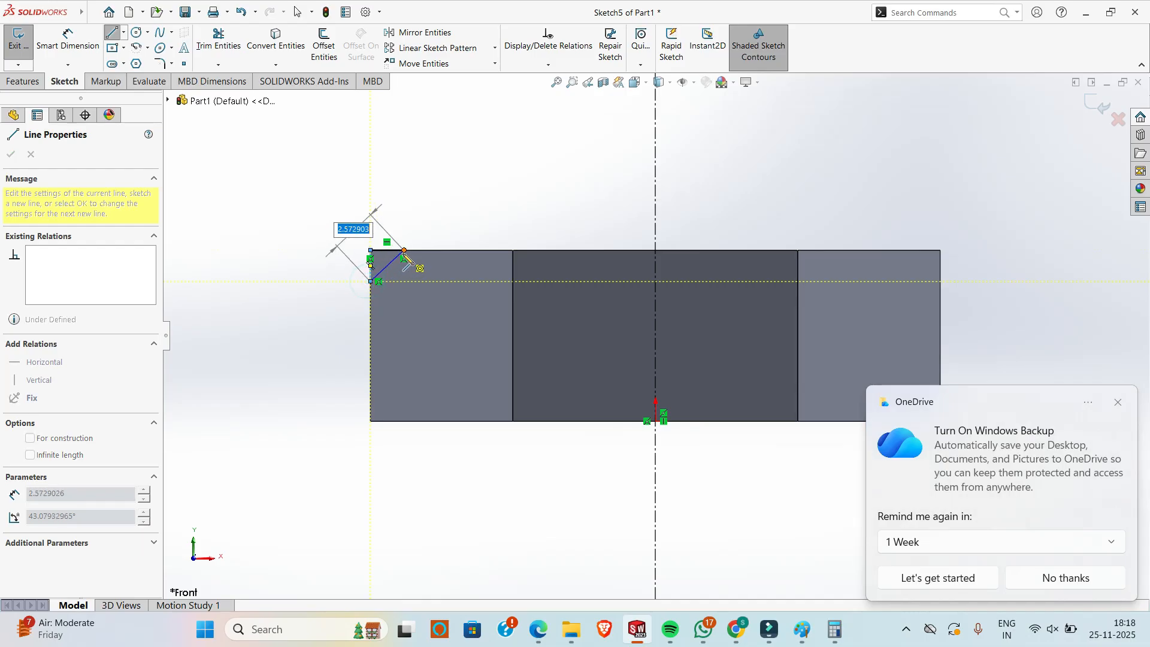
pyautogui.click(404, 251)
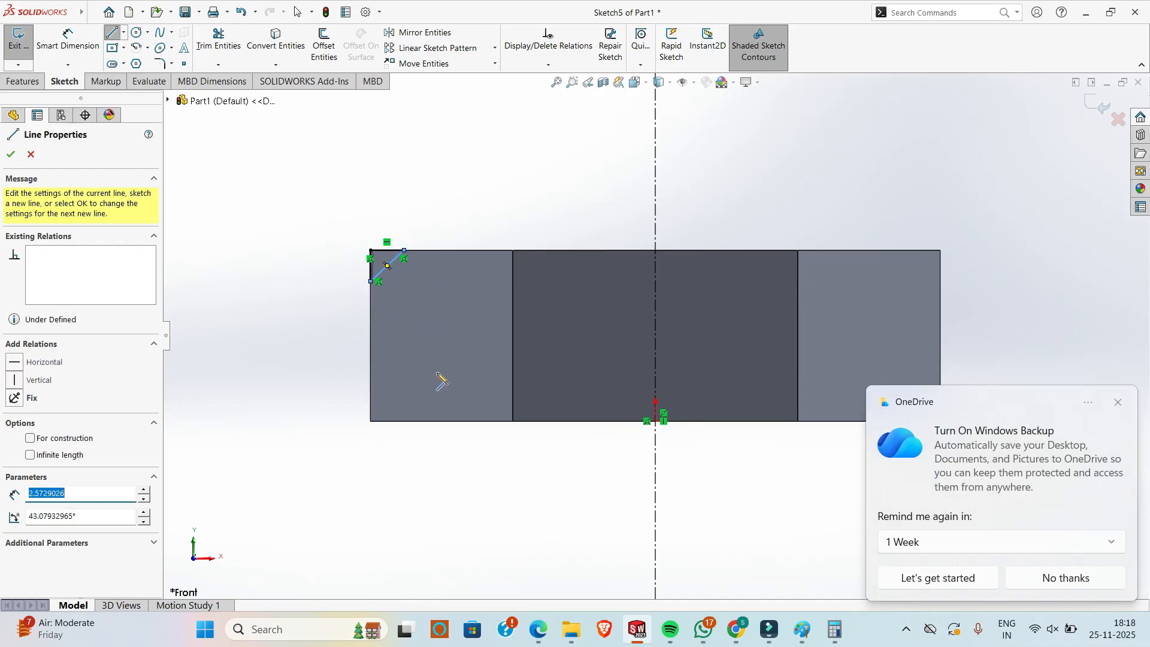
# - Sketch a matching triangle on the nut profile's lower-left corner, about 1.88 mm wide with a diagonal of about 2.48 mm
pyautogui.click(404, 421)
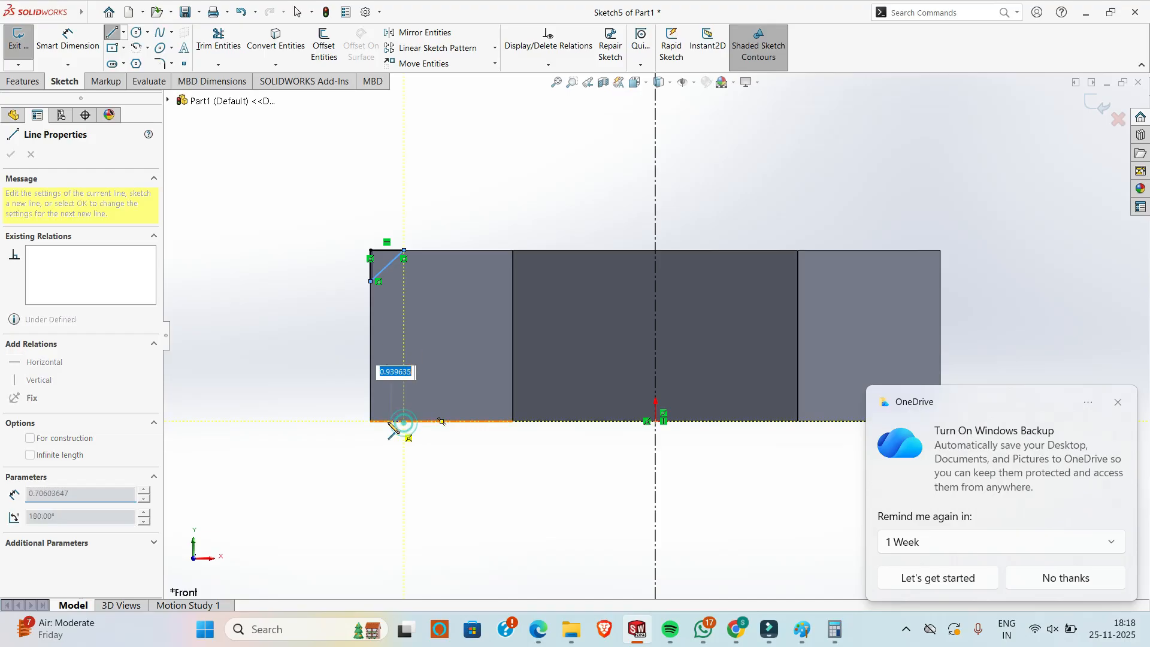
pyautogui.click(370, 421)
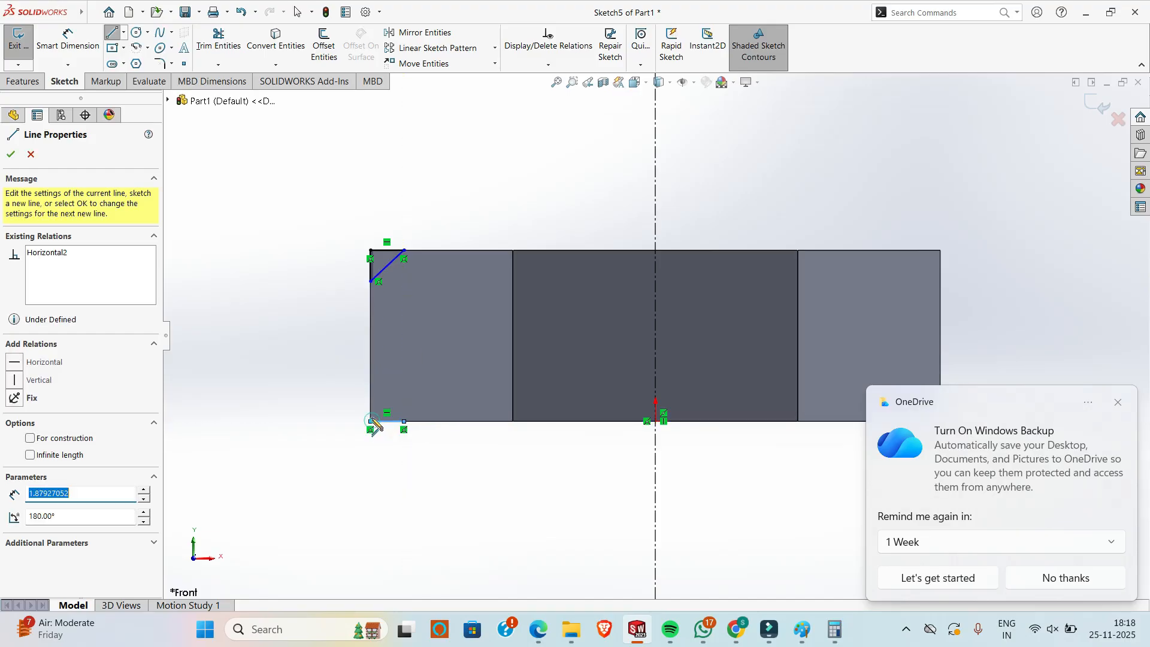
pyautogui.click(370, 393)
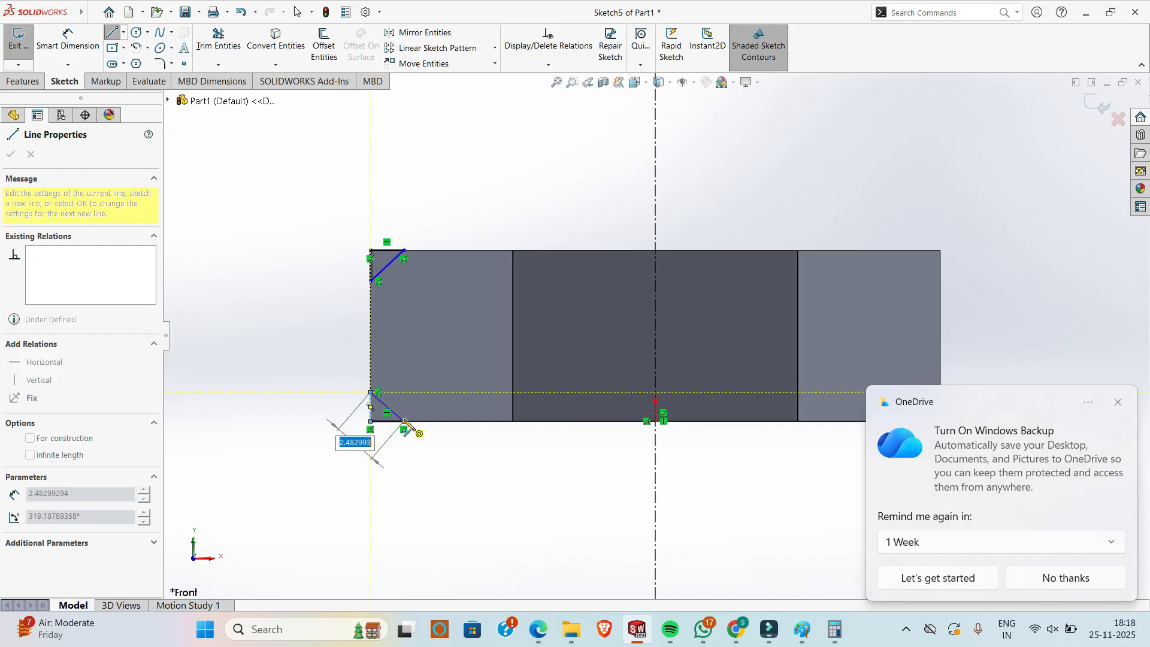
pyautogui.click(404, 422)
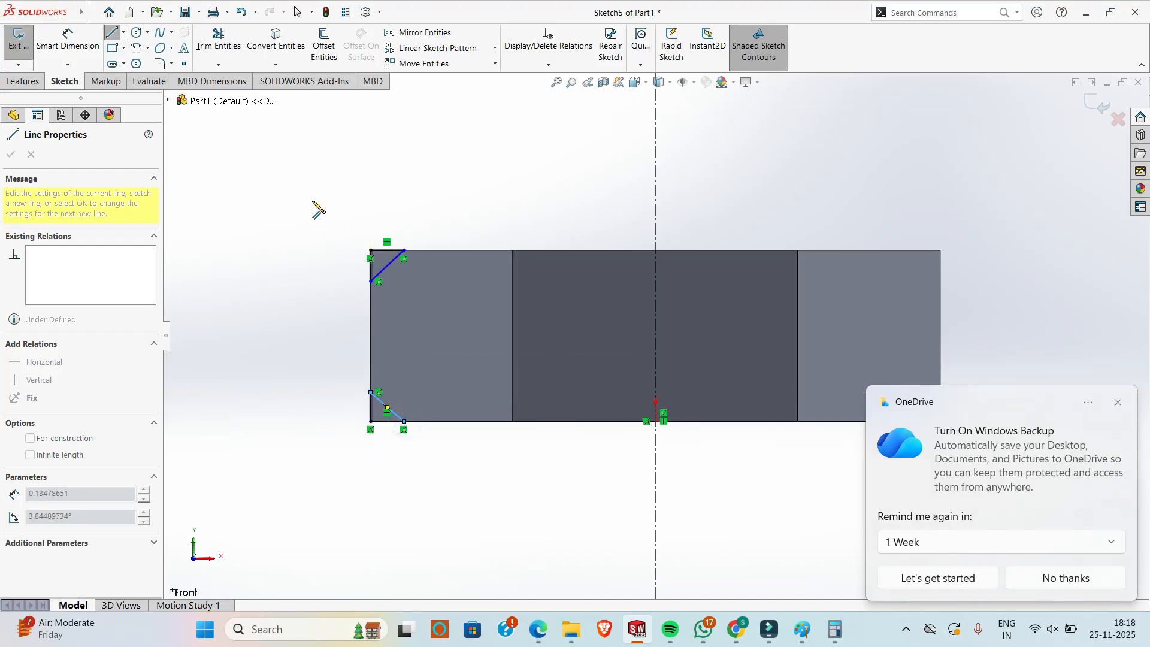
# - Dimension the upper corner triangle's horizontal and vertical legs to 1 mm each
pyautogui.click(68, 64)
pyautogui.click(84, 44)
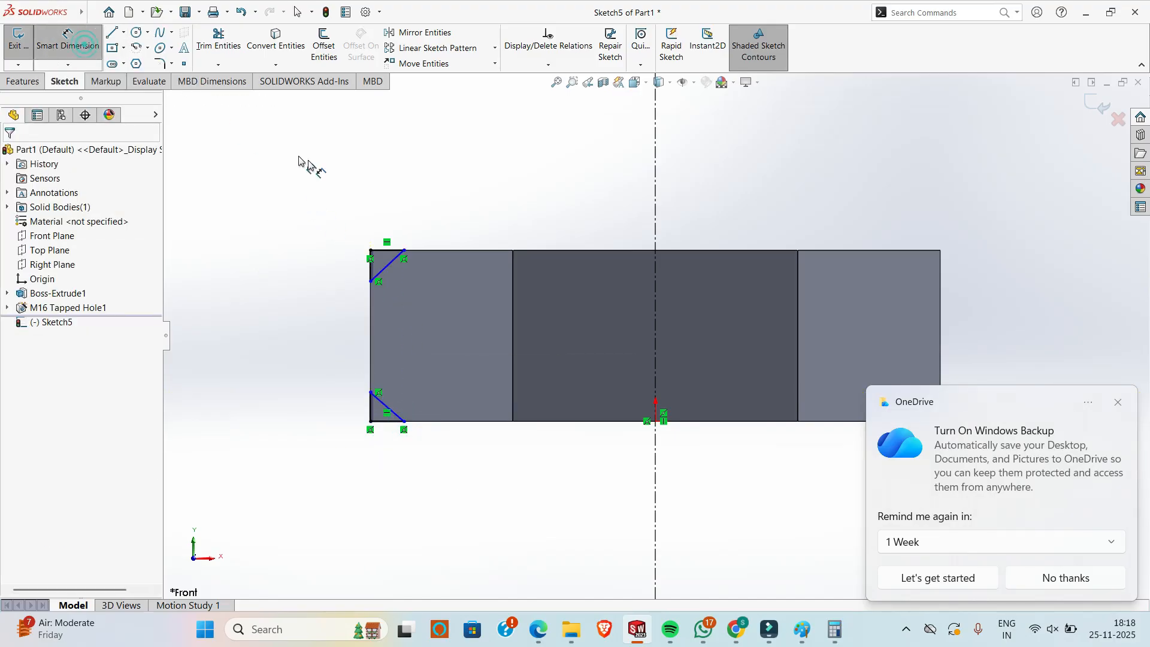
pyautogui.click(390, 252)
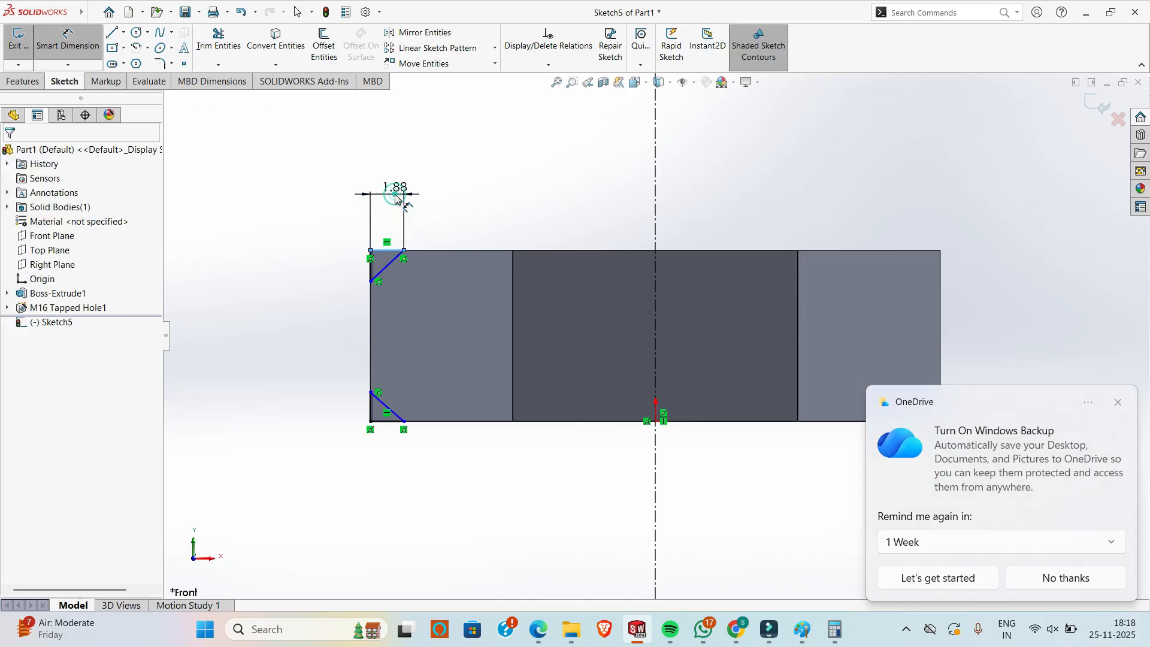
pyautogui.click(396, 198)
pyautogui.write('2')
pyautogui.press('BackSpace')
pyautogui.write('1')
pyautogui.press('Return')
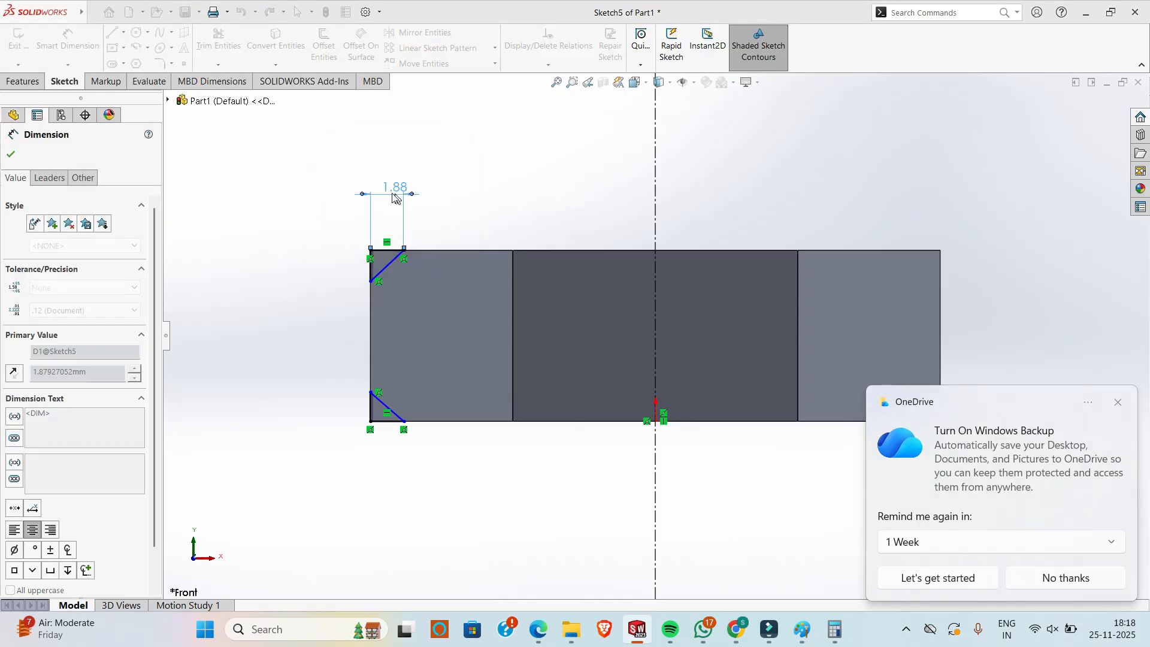
pyautogui.click(369, 264)
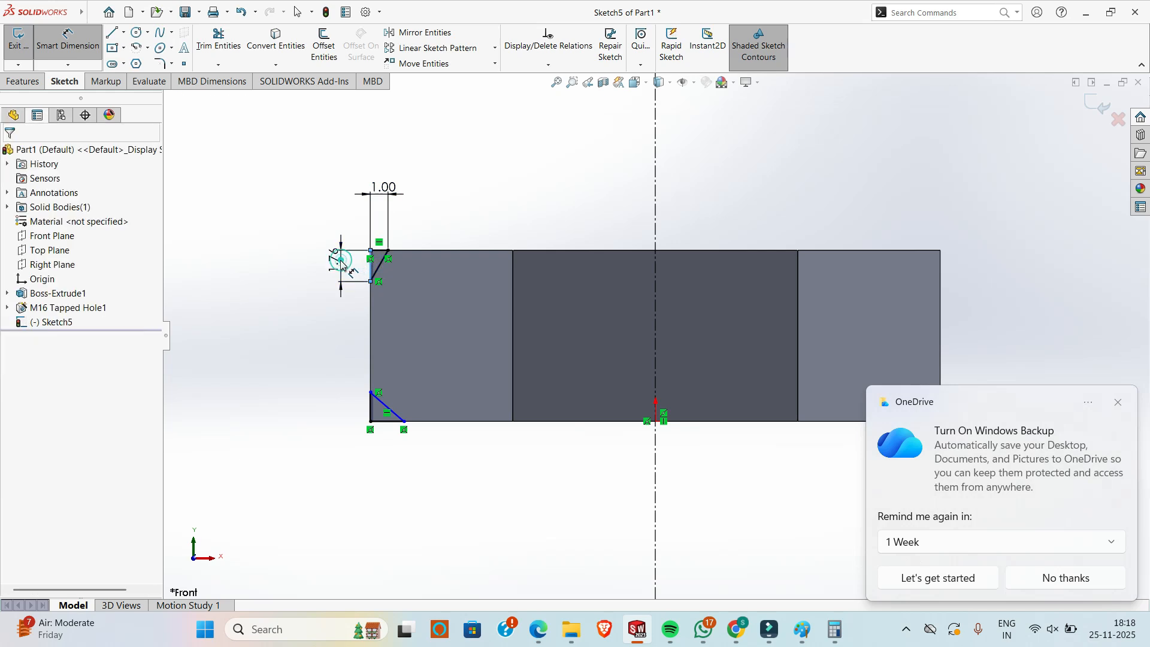
pyautogui.click(341, 266)
pyautogui.press('Return')
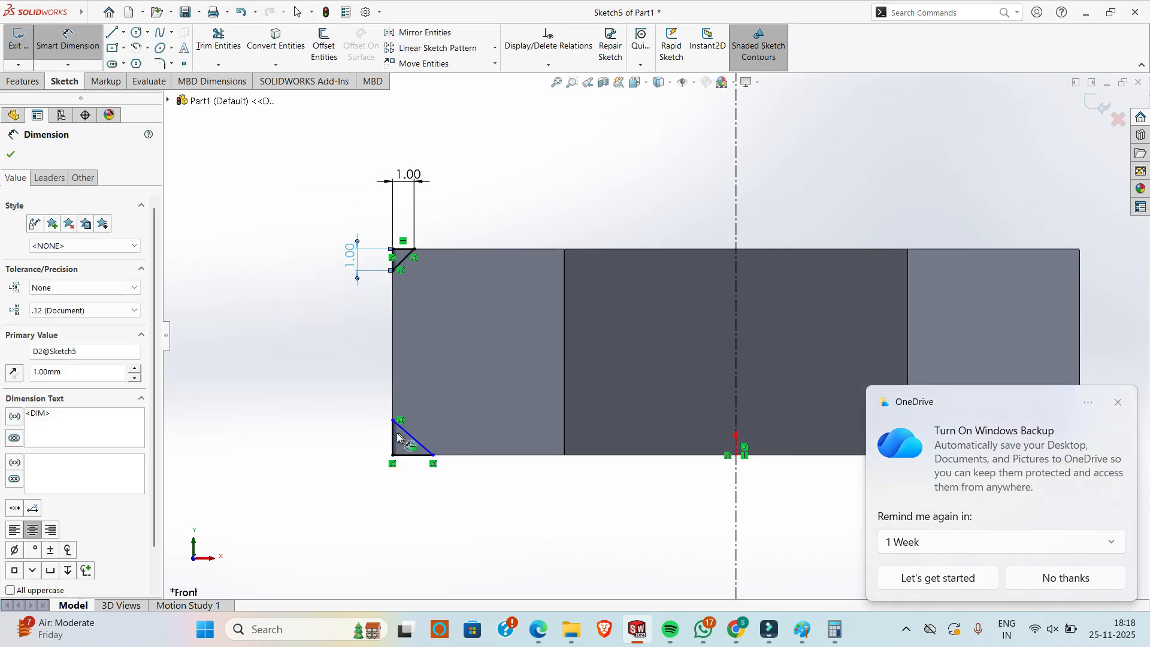
# - Dimension the lower corner triangle's vertical and horizontal legs to 1 mm each
pyautogui.click(386, 444)
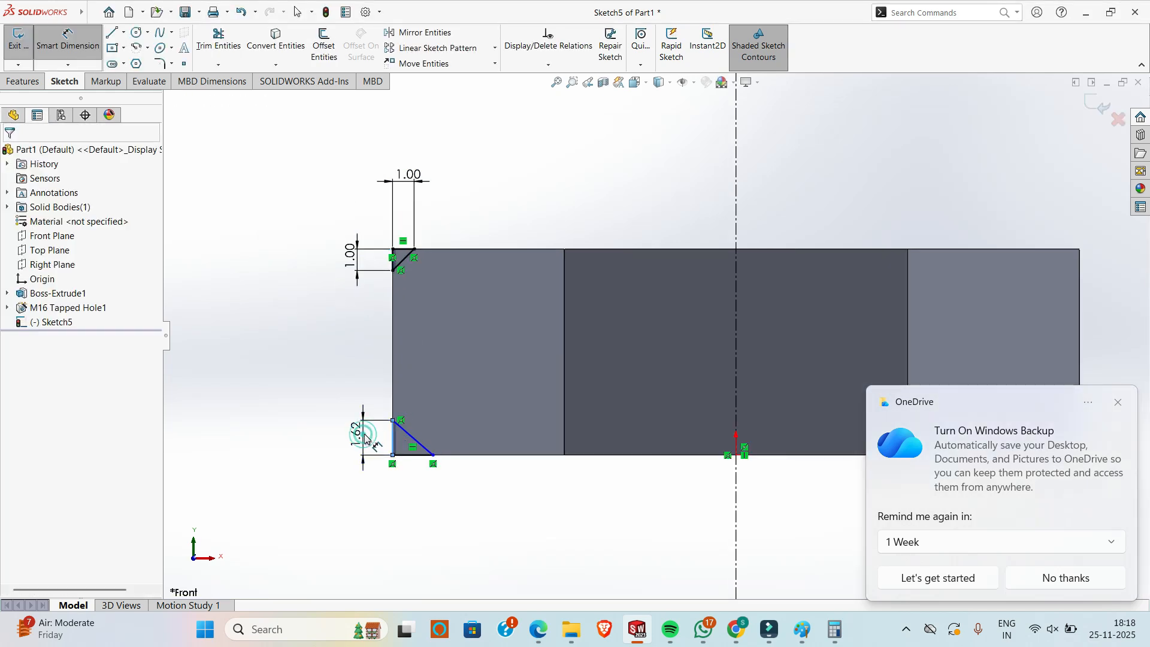
pyautogui.click(368, 436)
pyautogui.write('1')
pyautogui.press('Return')
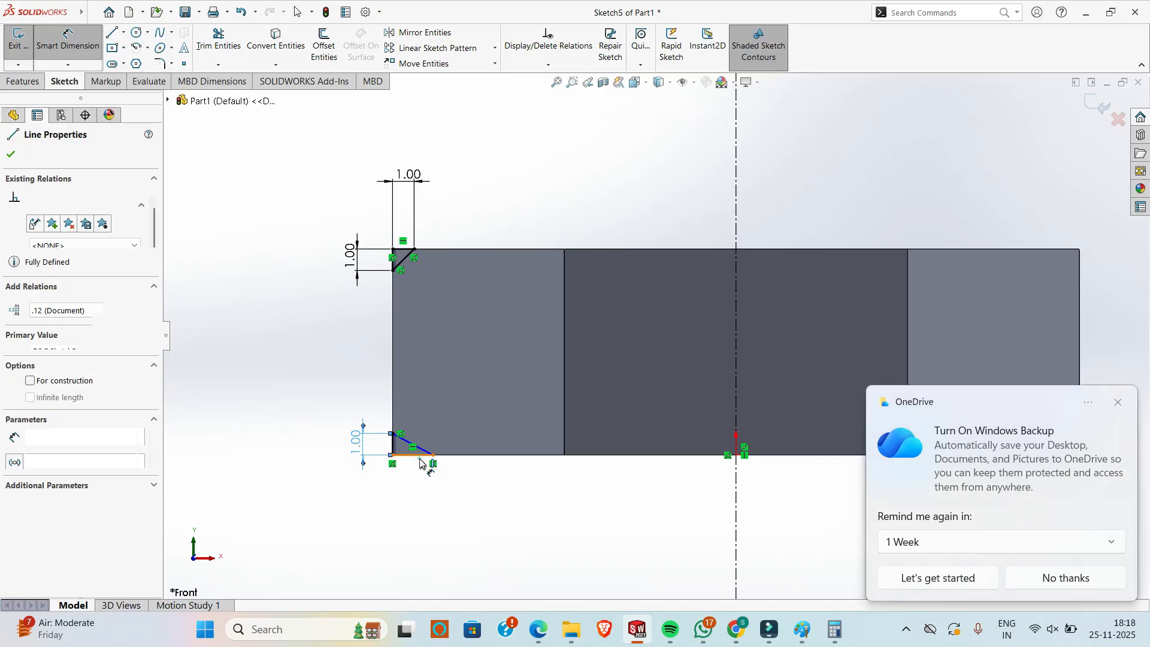
pyautogui.click(413, 475)
pyautogui.write('1')
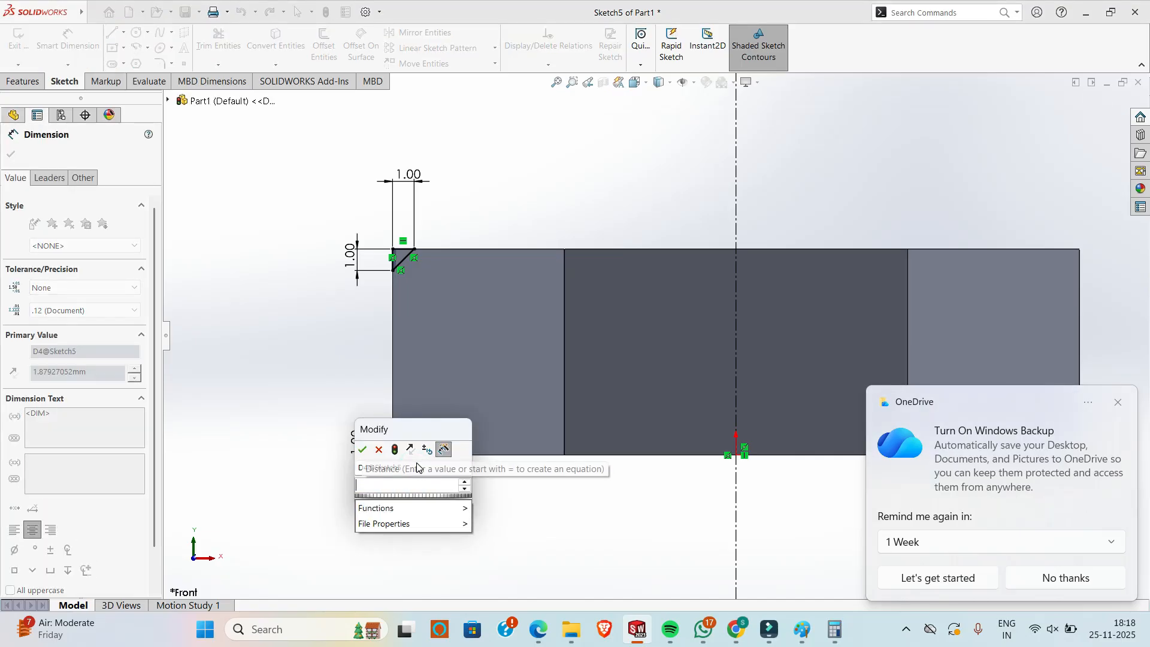
pyautogui.press('Return')
# - Finish the sketch and cut-revolve both corner triangles 360° about the vertical centre axis to chamfer the nut's corners
pyautogui.moveTo(364, 372)
pyautogui.mouseDown(button='middle')
pyautogui.moveTo(309, 415)
pyautogui.moveTo(345, 442)
pyautogui.moveTo(403, 398)
pyautogui.moveTo(398, 365)
pyautogui.moveTo(462, 371)
pyautogui.mouseUp(button='middle')
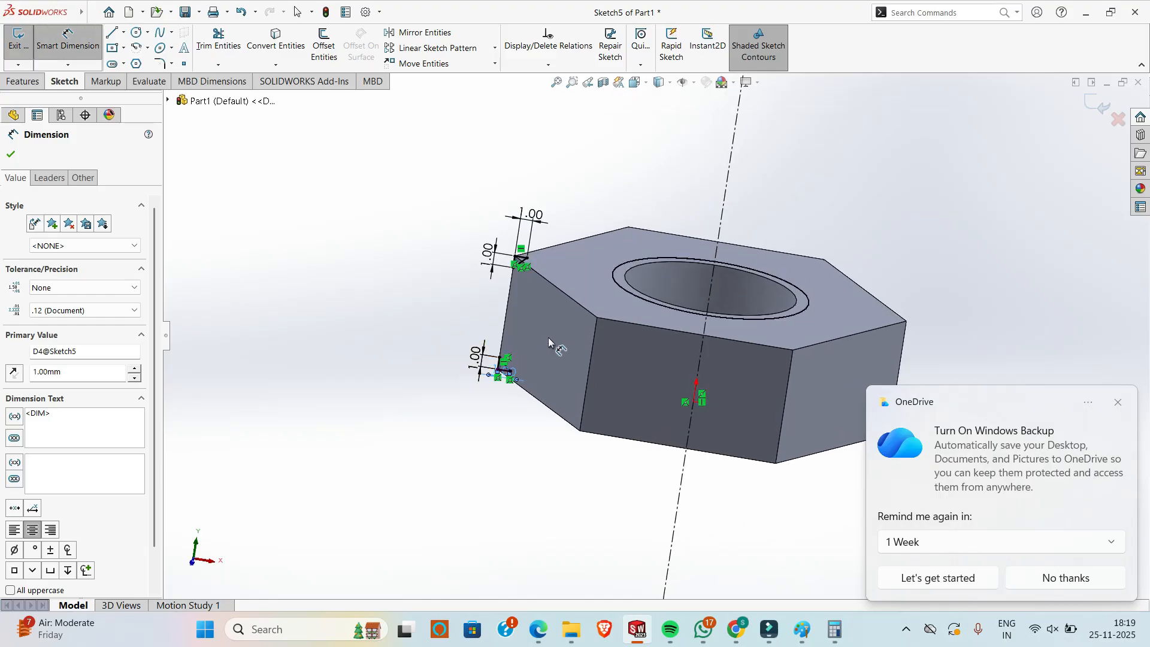
pyautogui.click(16, 39)
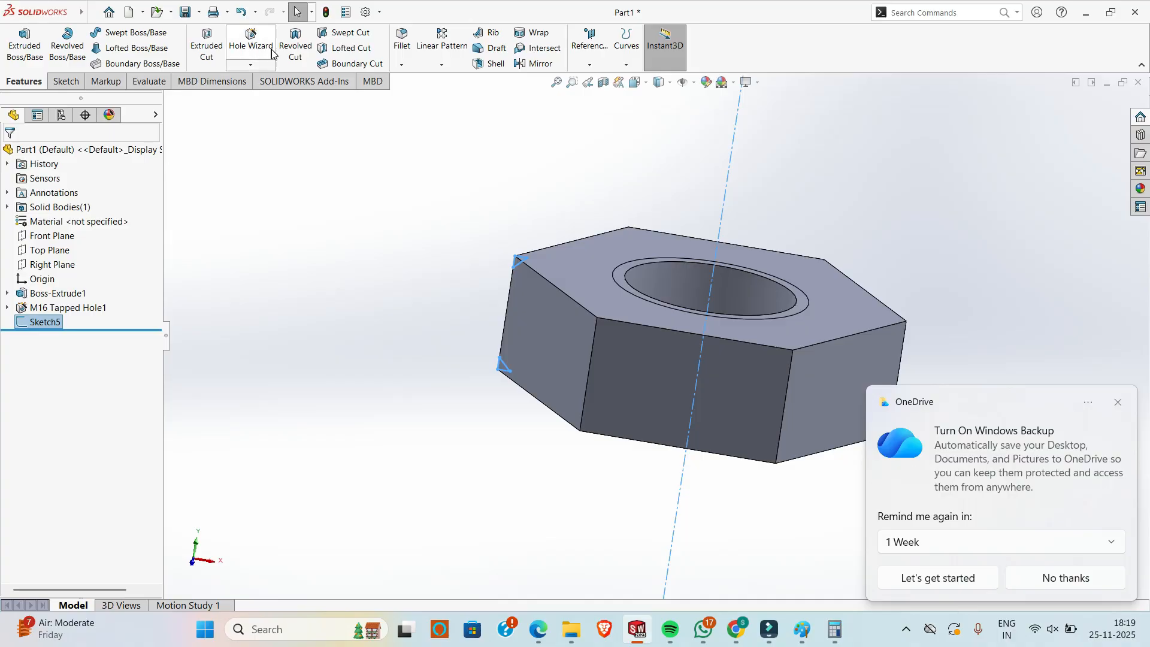
pyautogui.click(294, 48)
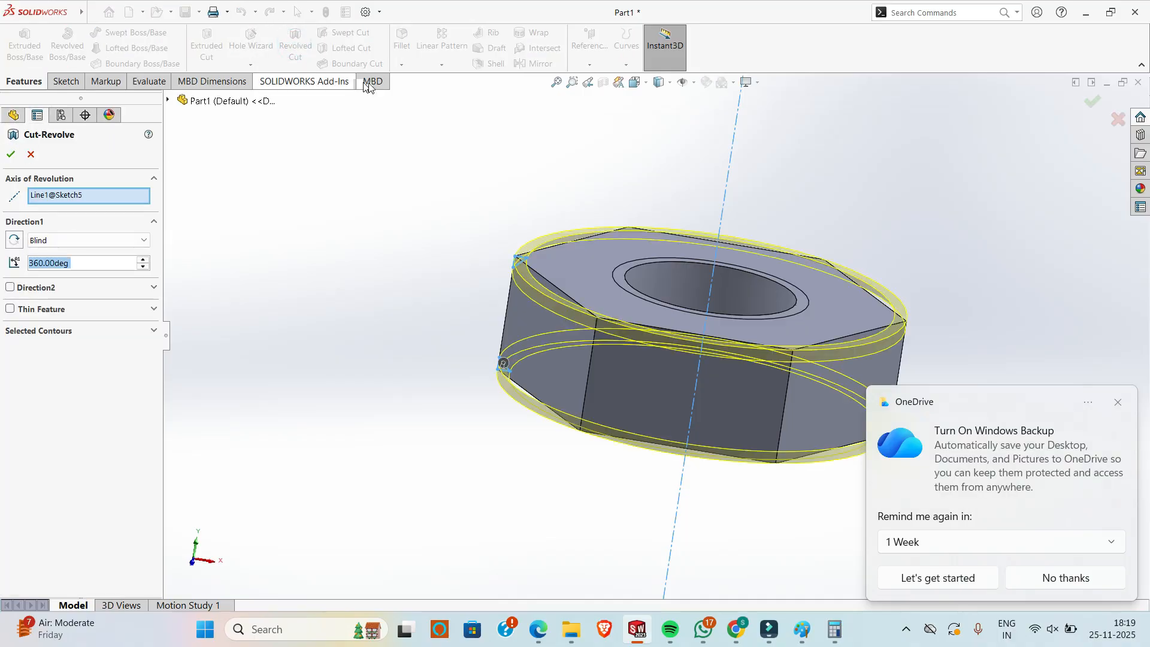
pyautogui.click(10, 155)
pyautogui.moveTo(372, 224); pyautogui.dragTo(345, 260, button='middle')
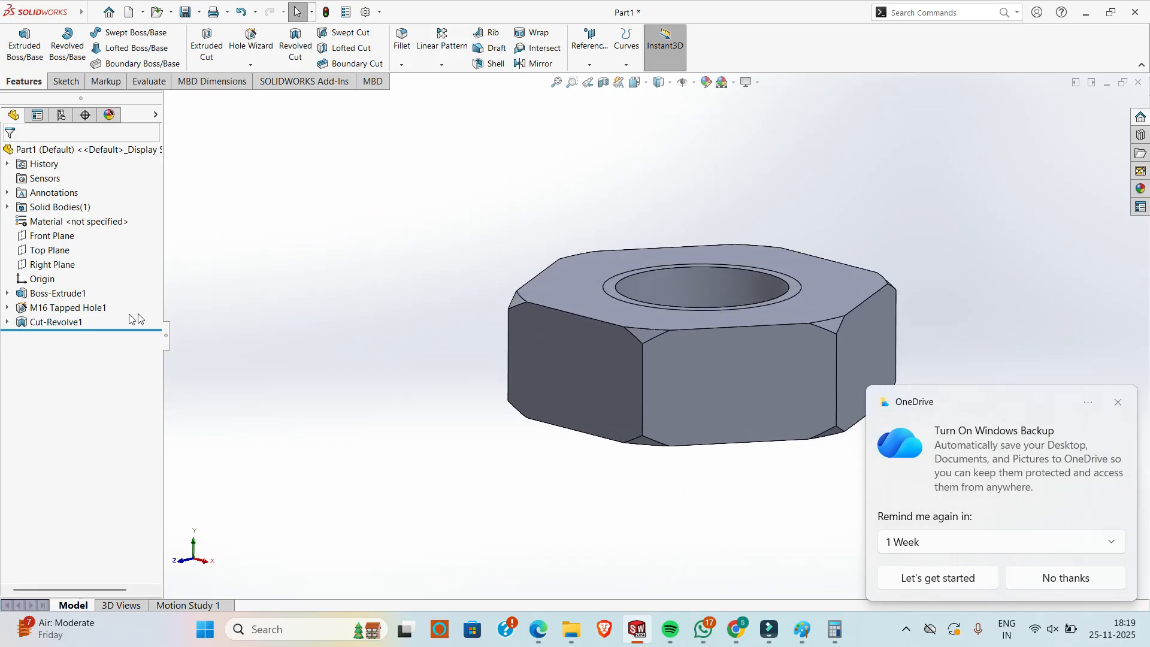
# - Reopen the revolved cut's sketch and set both legs of the upper triangle to 2 mm
pyautogui.click(8, 323)
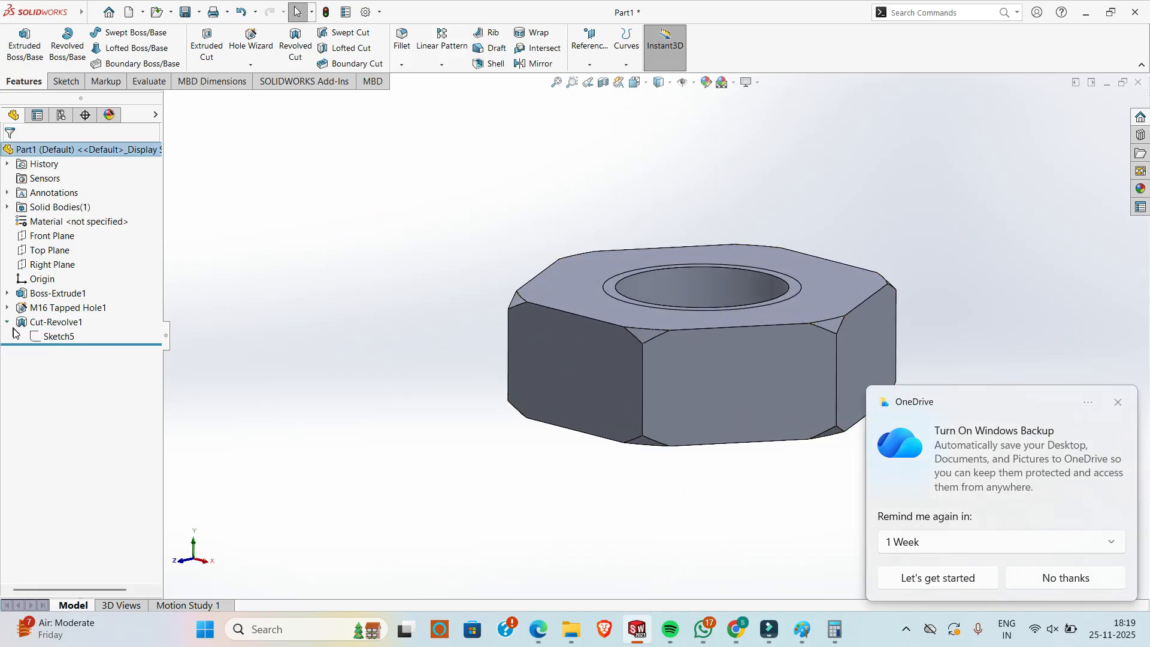
pyautogui.click(55, 337)
pyautogui.click(68, 309)
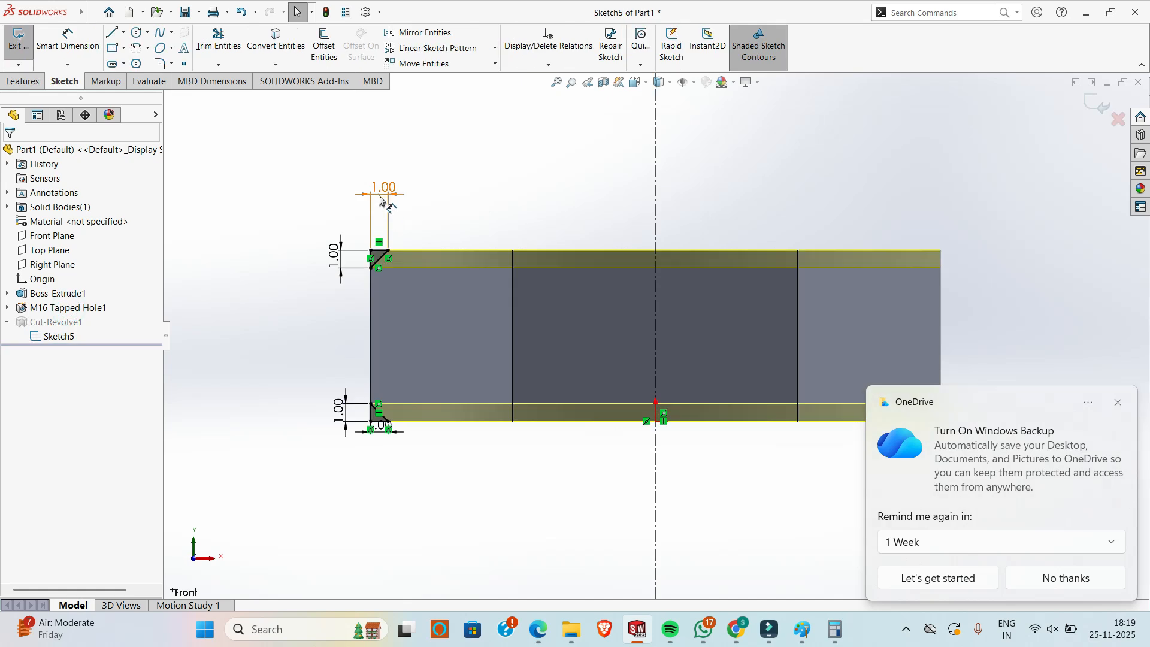
pyautogui.doubleClick(378, 188)
pyautogui.write('2')
pyautogui.press('Return')
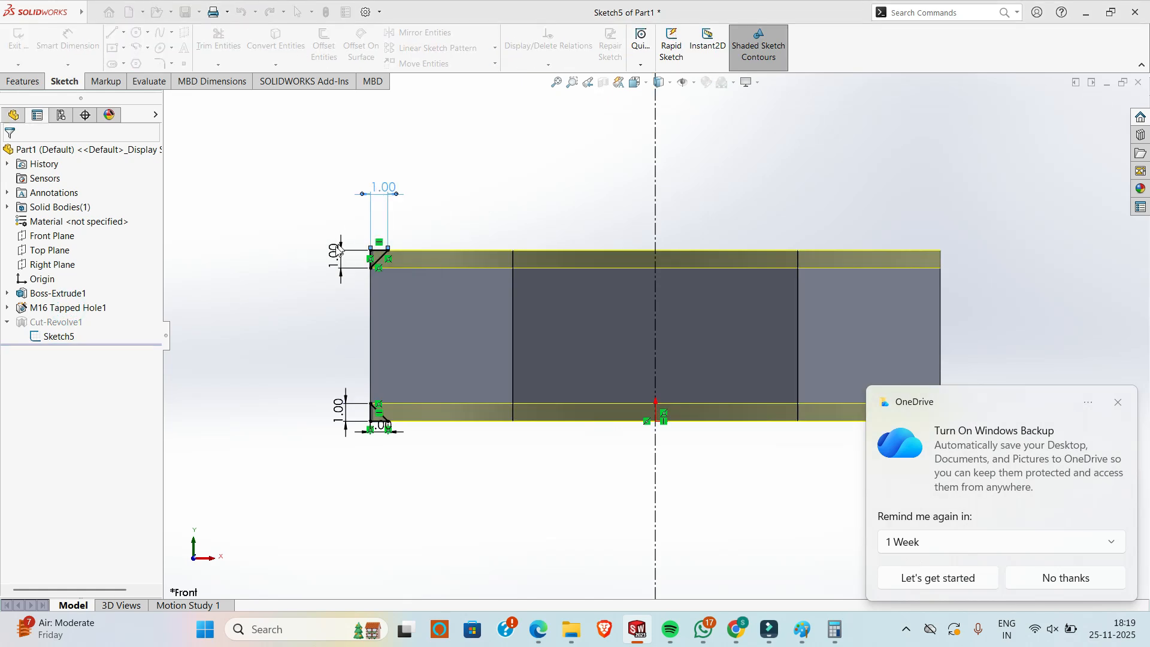
pyautogui.doubleClick(339, 255)
pyautogui.write('2')
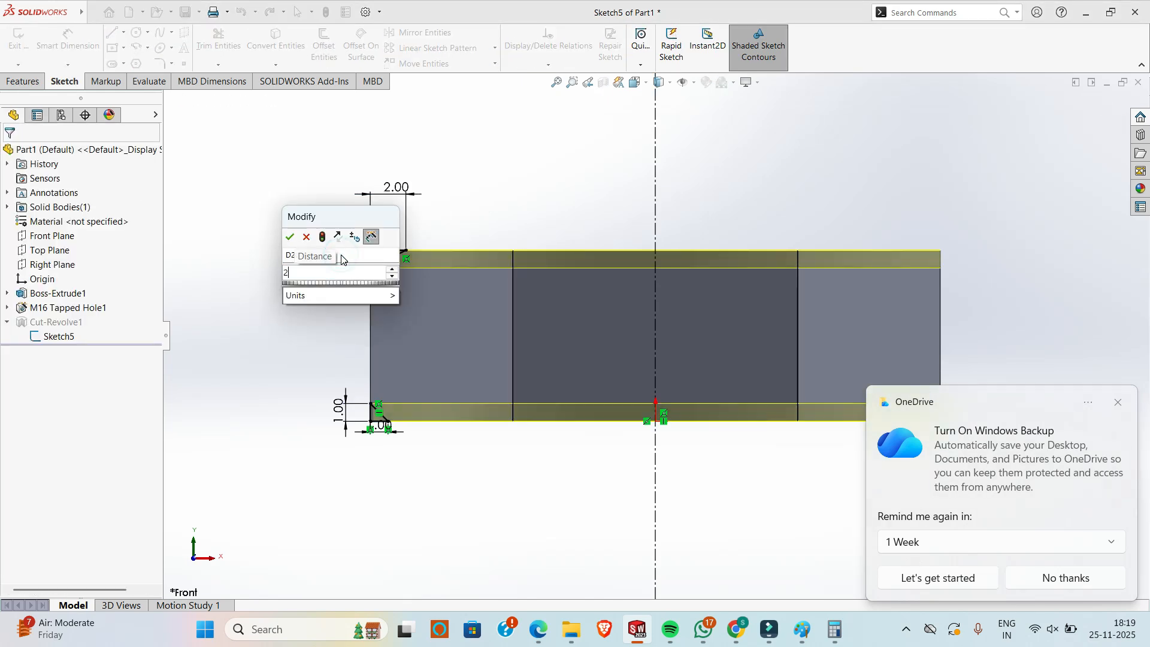
pyautogui.press('Return')
# - Set both legs of the lower triangle to 2 mm and exit the sketch to rebuild the revolved cut
pyautogui.doubleClick(339, 411)
pyautogui.write('2')
pyautogui.press('Return')
pyautogui.doubleClick(382, 432)
pyautogui.write('2')
pyautogui.press('Return')
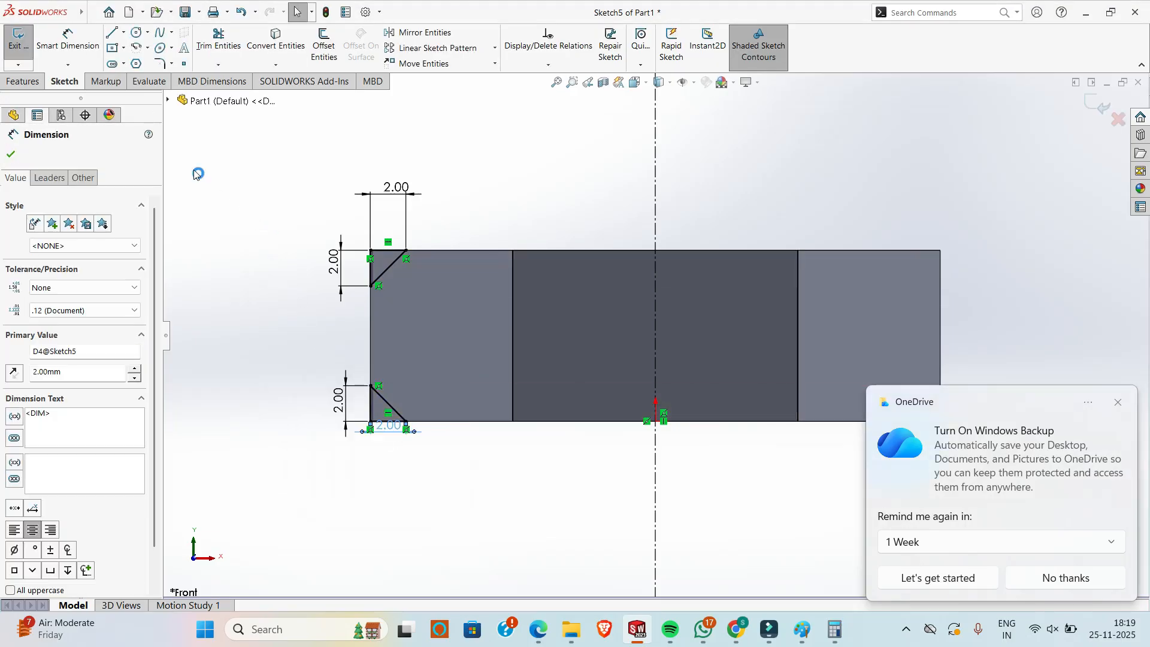
pyautogui.click(4, 37)
pyautogui.moveTo(441, 280)
pyautogui.mouseDown(button='middle')
pyautogui.moveTo(425, 398)
pyautogui.moveTo(480, 329)
pyautogui.moveTo(375, 380)
pyautogui.moveTo(417, 435)
pyautogui.mouseUp(button='middle')
pyautogui.scroll(6, 375, 380)
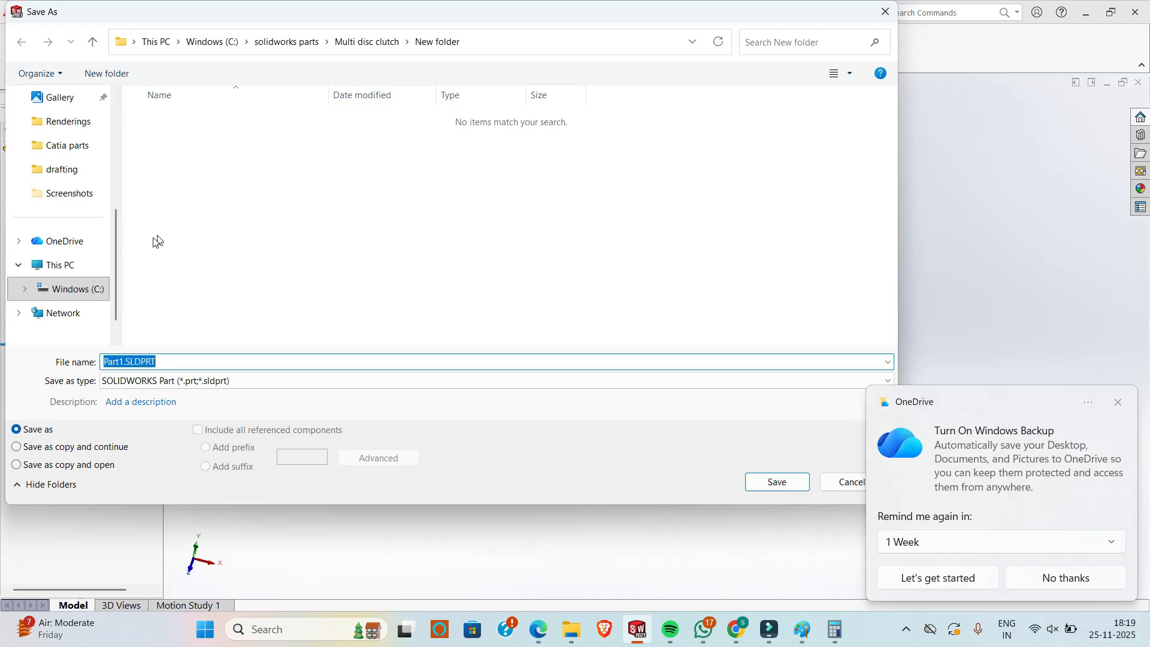
# - Save the part as "hex lock nut m16" in the Clutch Assembly folder on drive C, checking the name against the PDF drawing
pyautogui.click(77, 288)
pyautogui.click(187, 229)
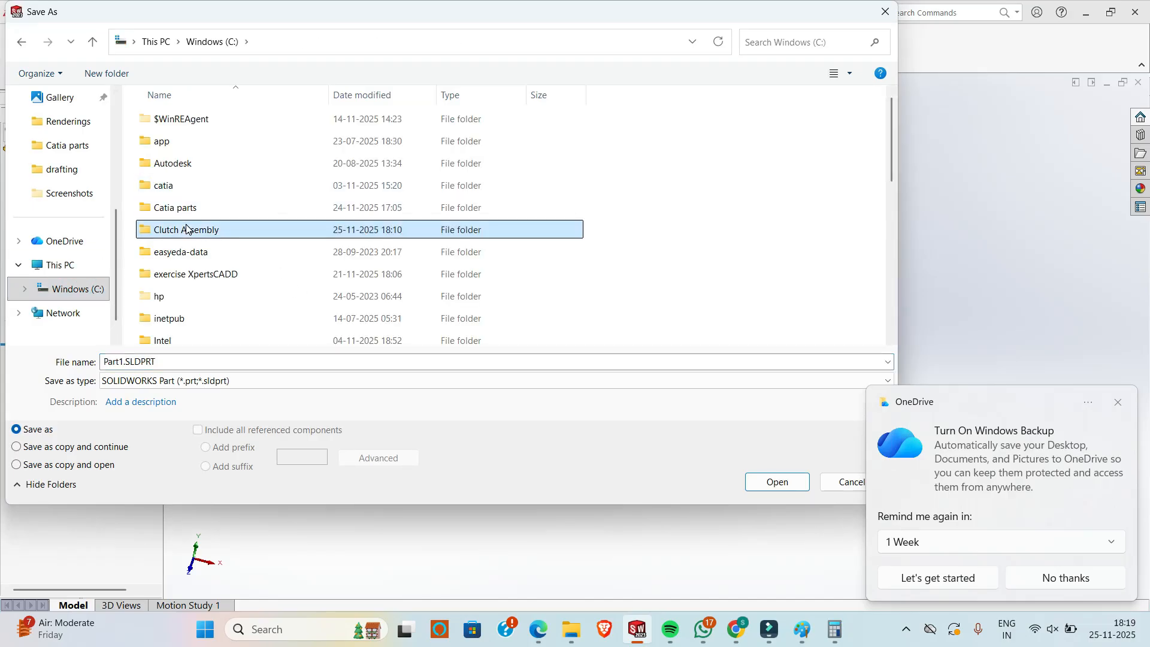
pyautogui.doubleClick(186, 229)
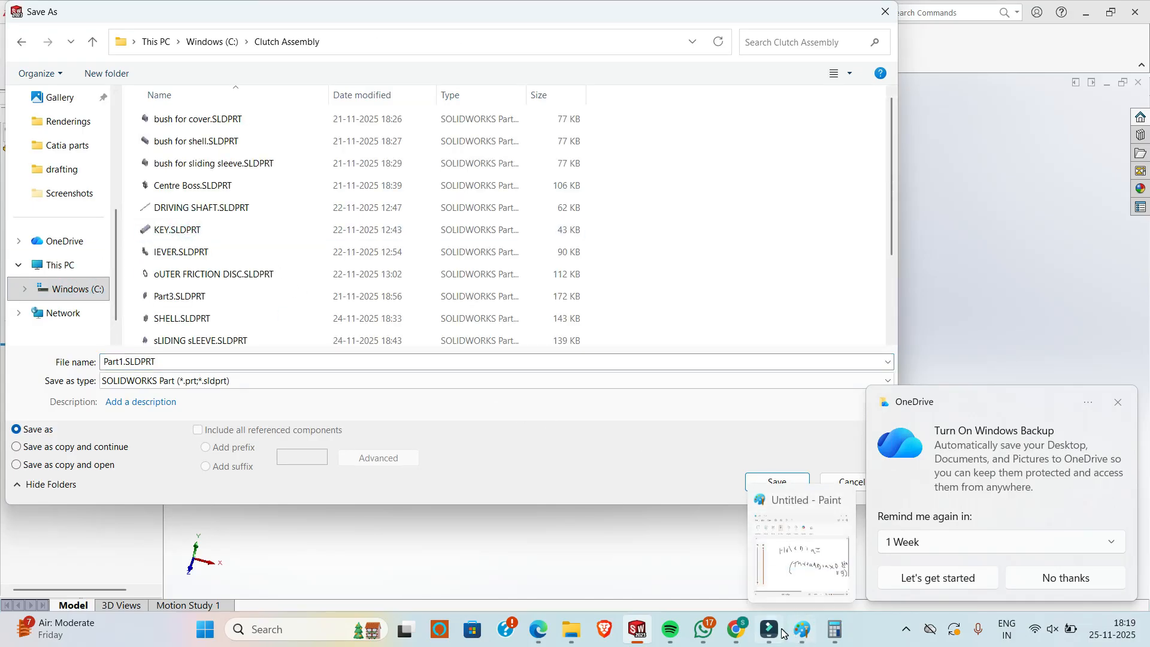
pyautogui.click(737, 630)
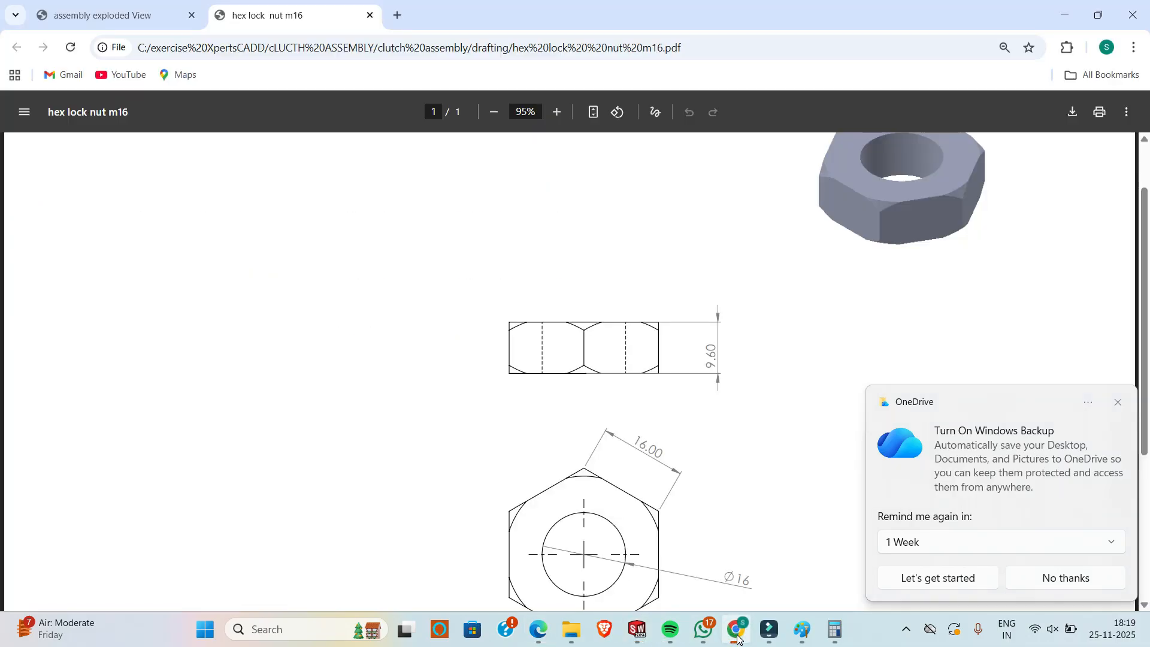
pyautogui.click(738, 636)
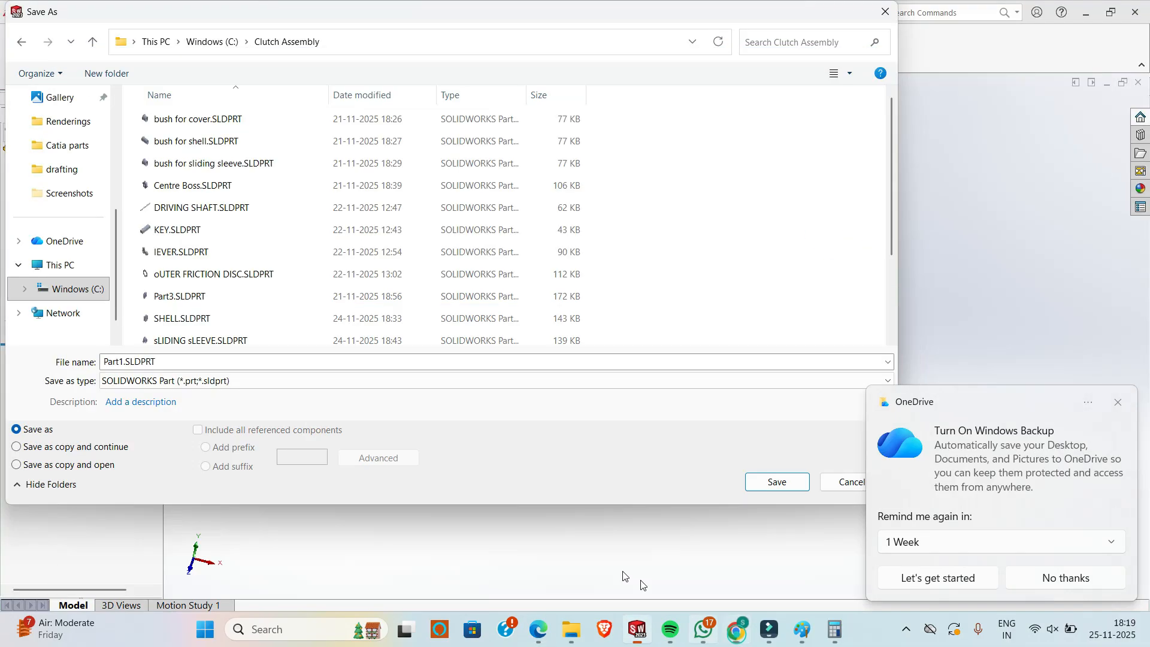
pyautogui.doubleClick(167, 363)
pyautogui.write('hex lock nut m1')
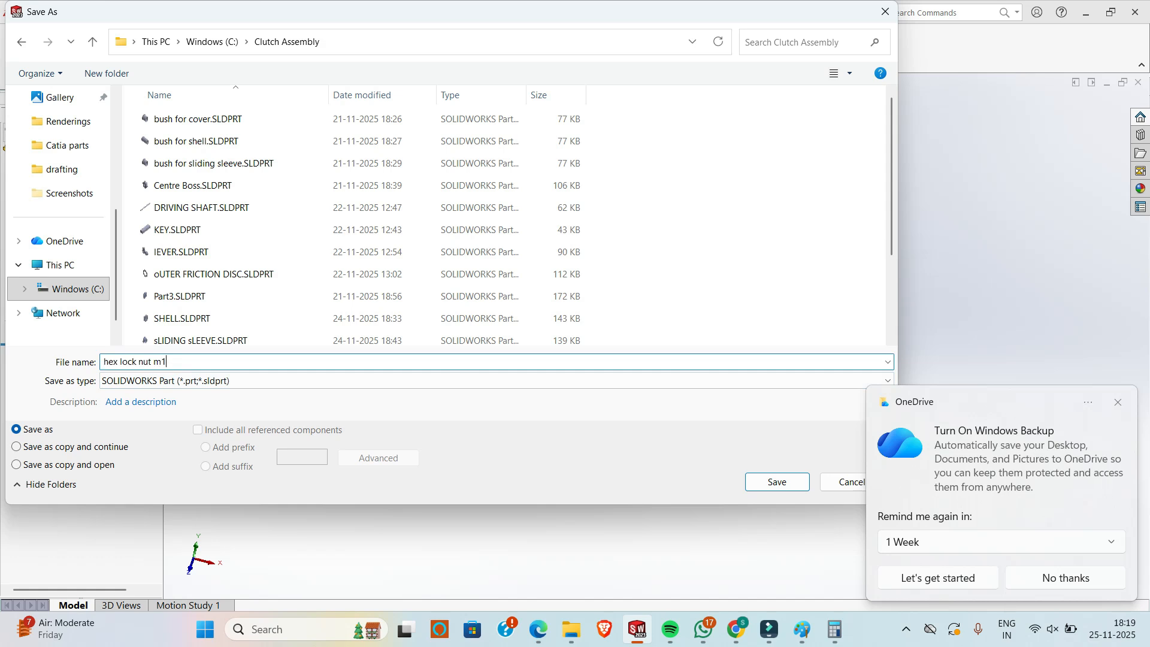
pyautogui.press('Return')
pyautogui.click(450, 446)
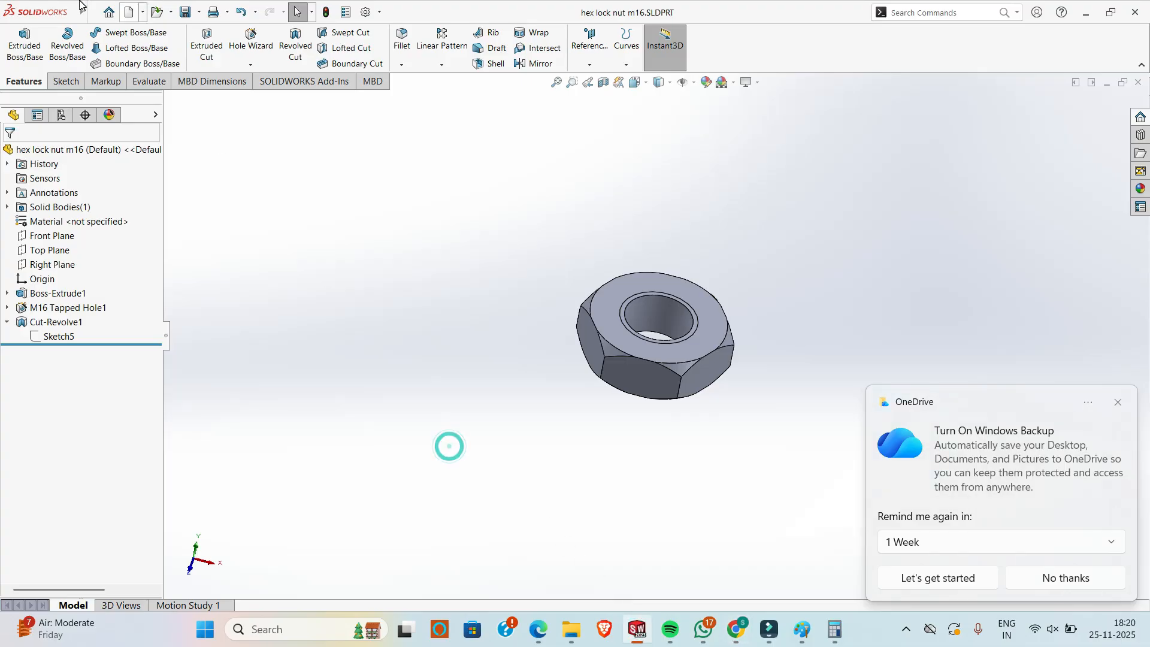
# - Consult the hexagon m8 drawing and save the part under the new name "hex m8 bolt" in the Clutch Assembly folder
pyautogui.click(199, 13)
pyautogui.click(216, 45)
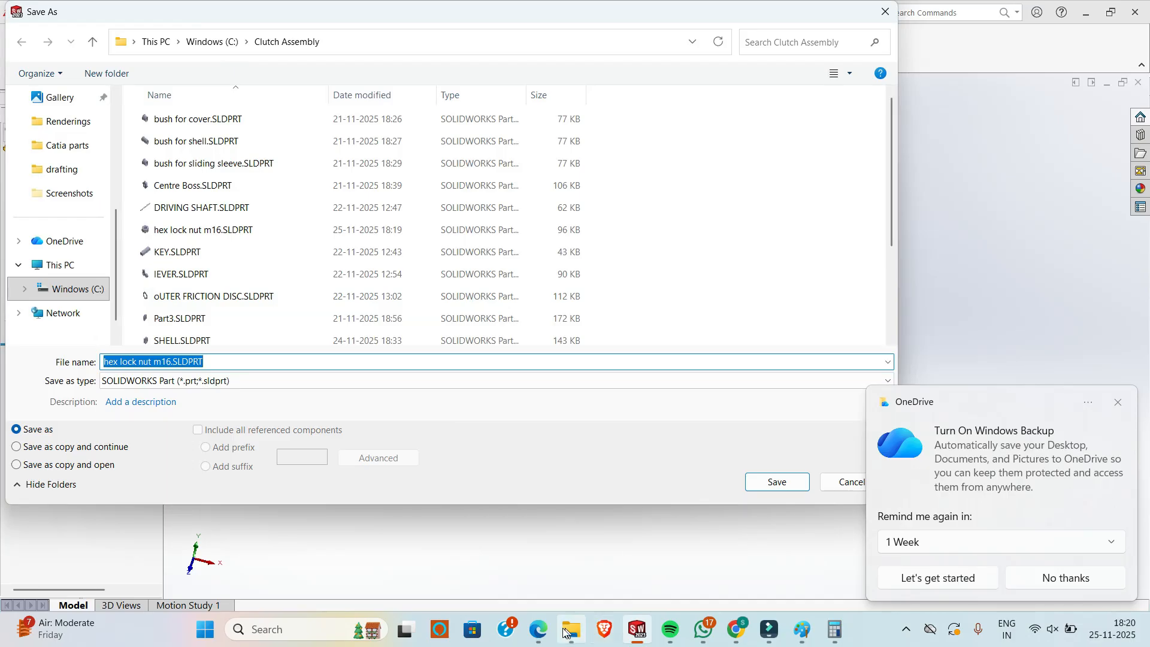
pyautogui.moveTo(572, 637)
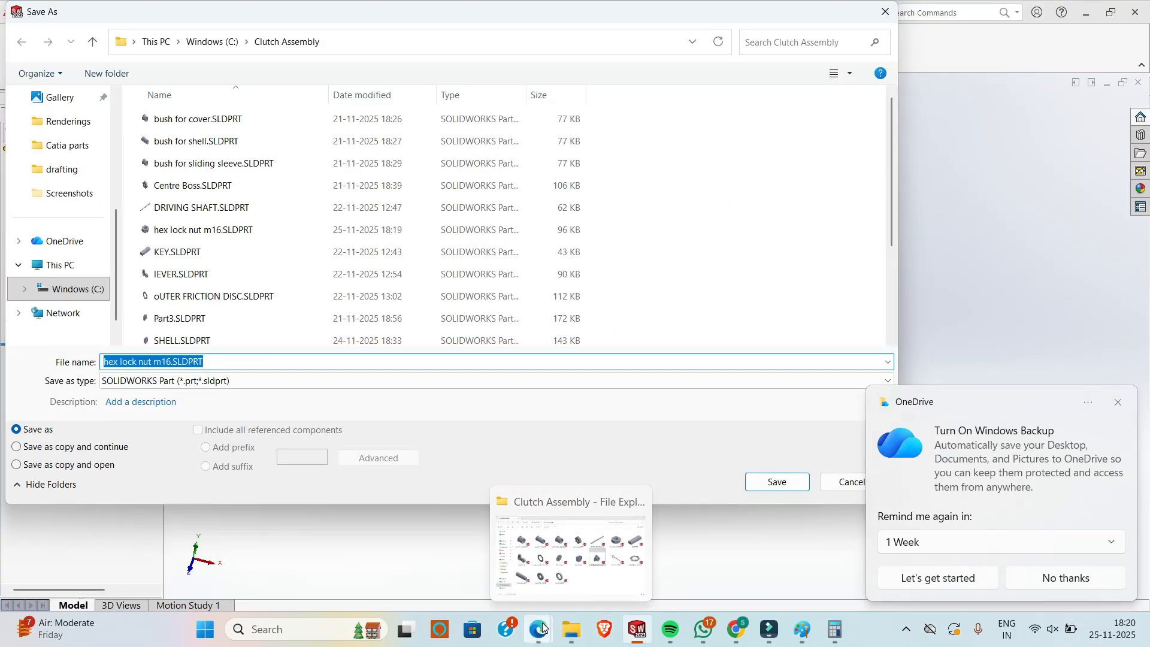
pyautogui.click(729, 630)
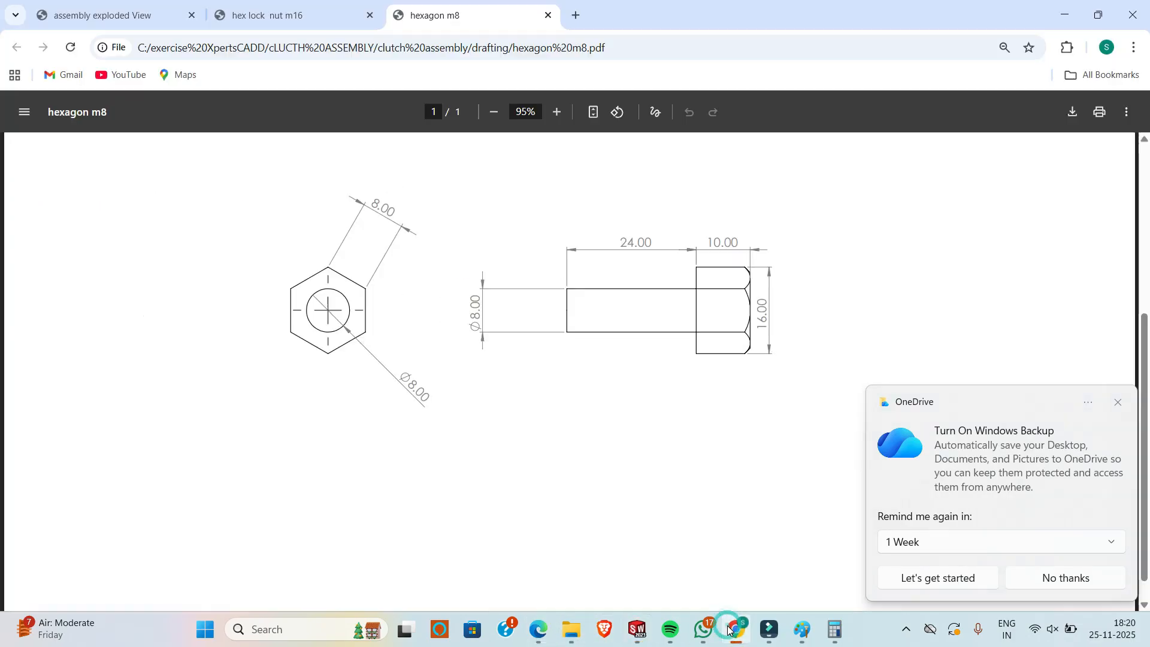
pyautogui.click(729, 630)
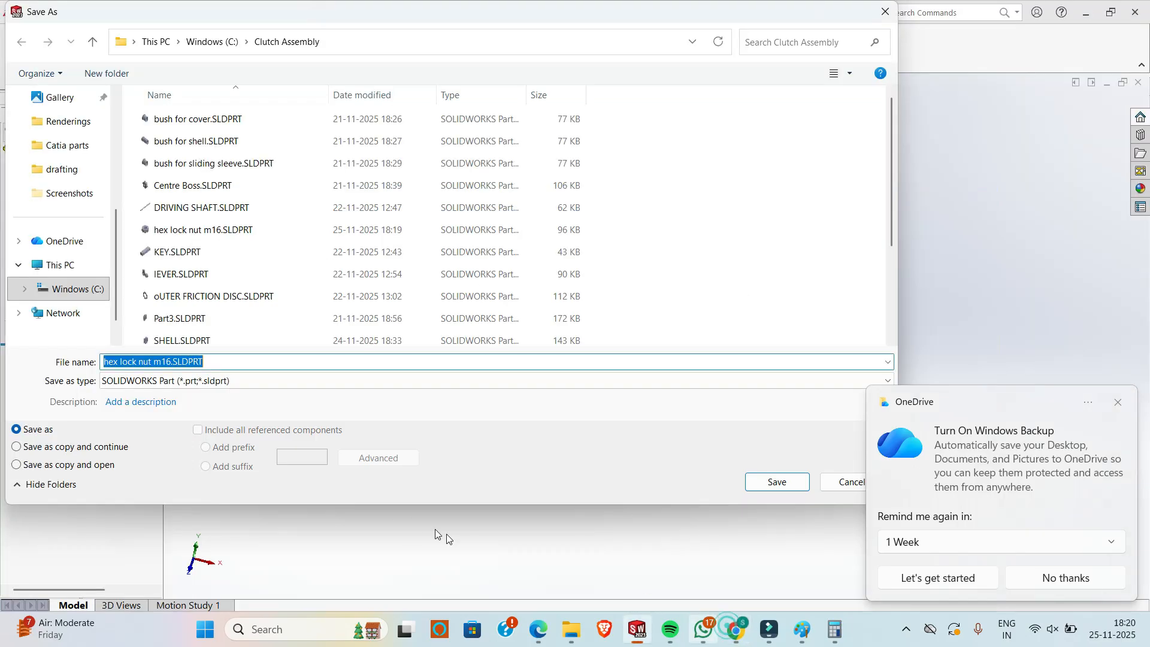
pyautogui.write('hex')
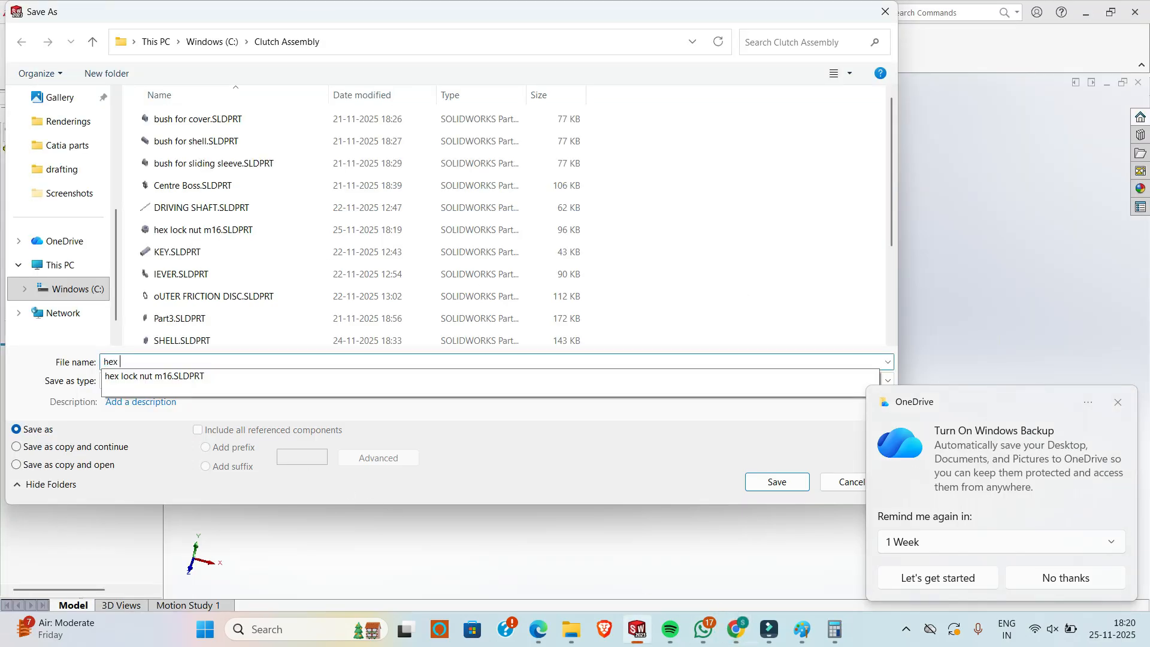
pyautogui.click(286, 435)
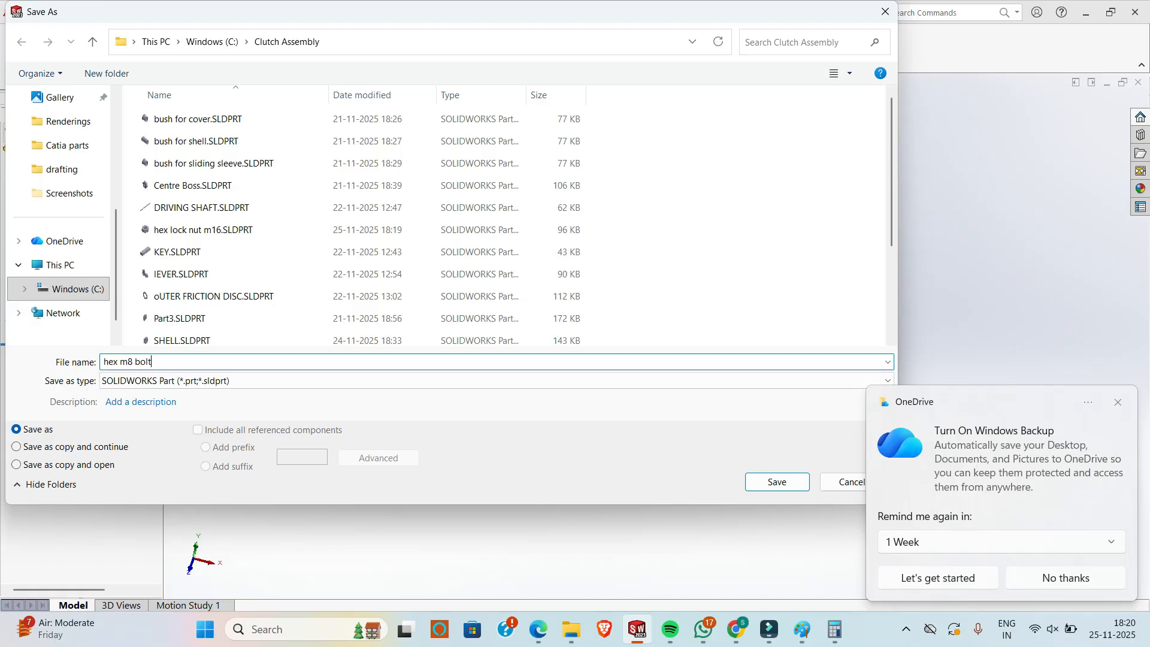
pyautogui.press('Return')
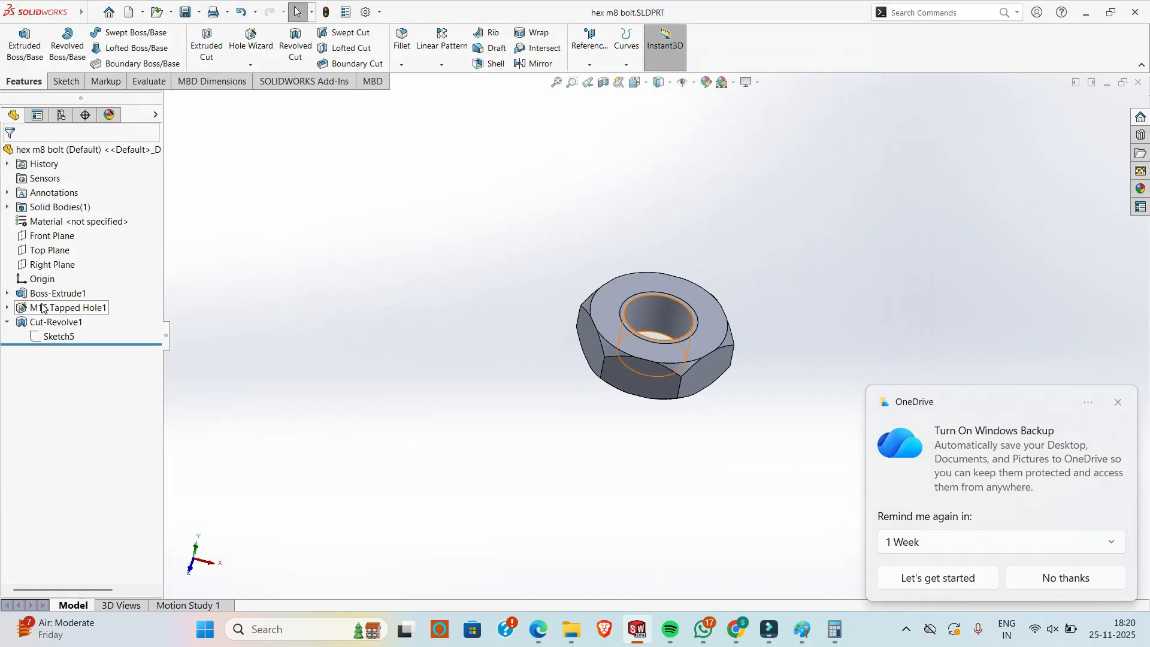
# - Delete the M16 tapped hole together with its dependent sketches and thread
pyautogui.click(58, 323)
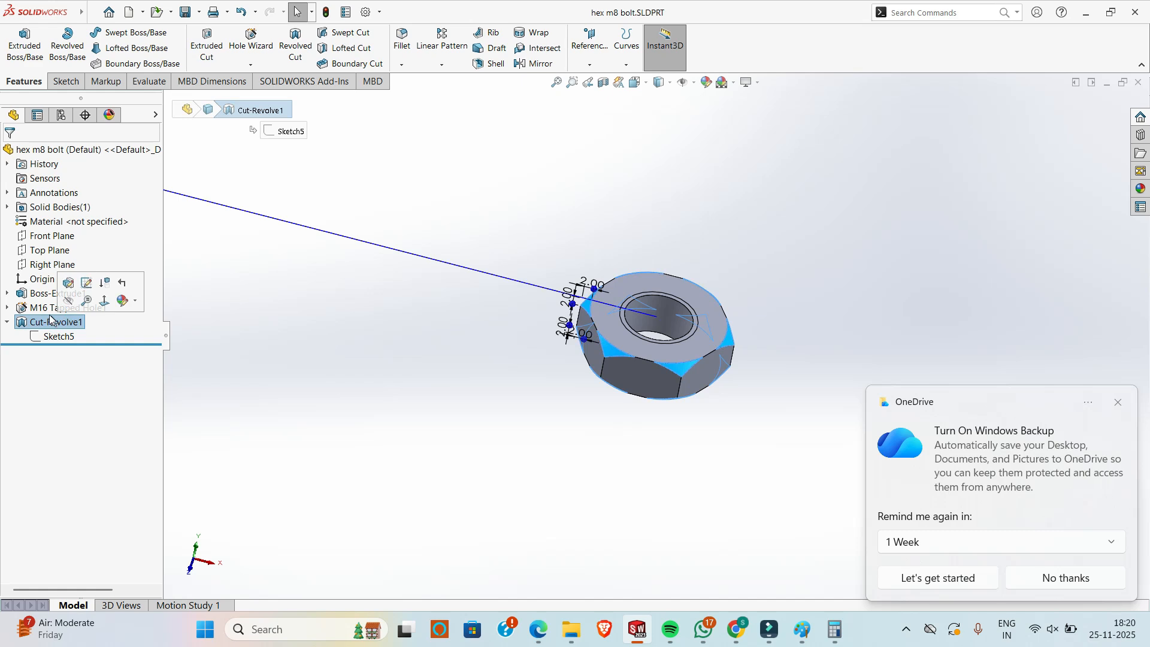
pyautogui.click(53, 308)
pyautogui.press('Delete')
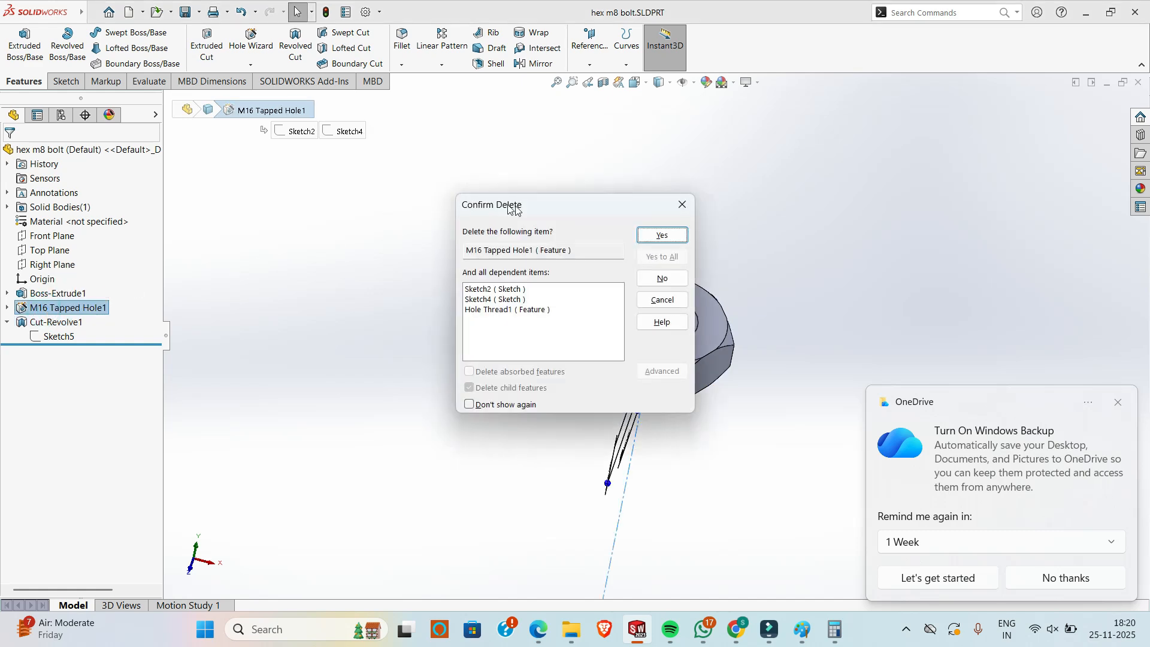
pyautogui.click(662, 236)
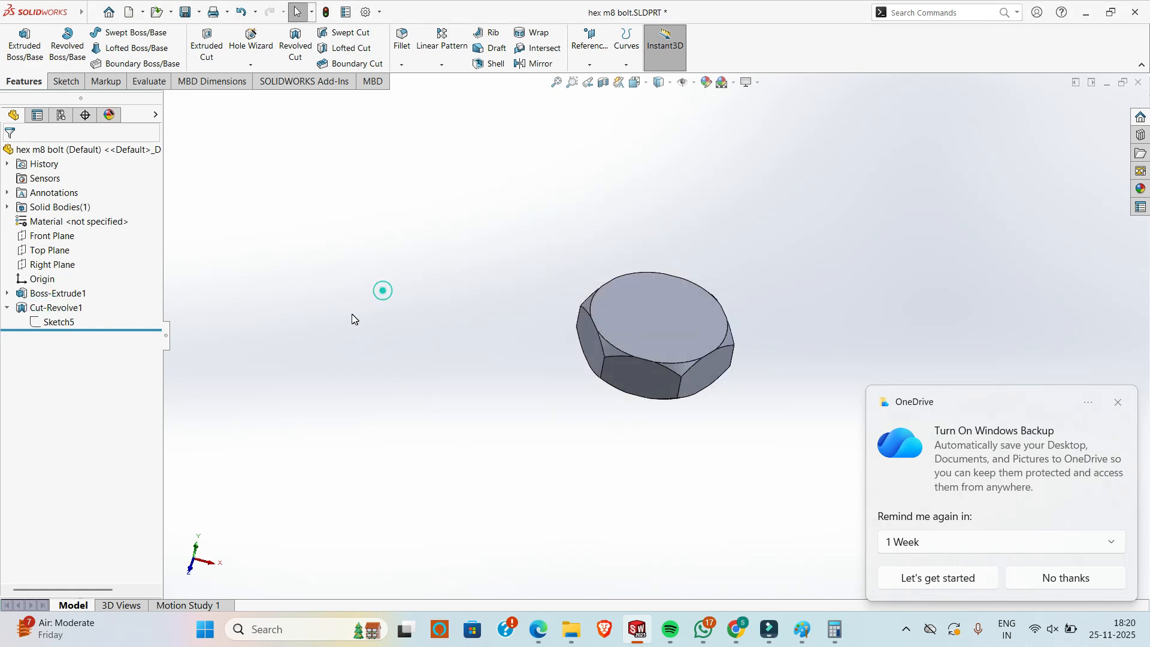
# - Edit the head's base sketch, set the hexagon's side length to 8 mm, and exit the sketch
pyautogui.click(7, 293)
pyautogui.click(59, 307)
pyautogui.click(72, 268)
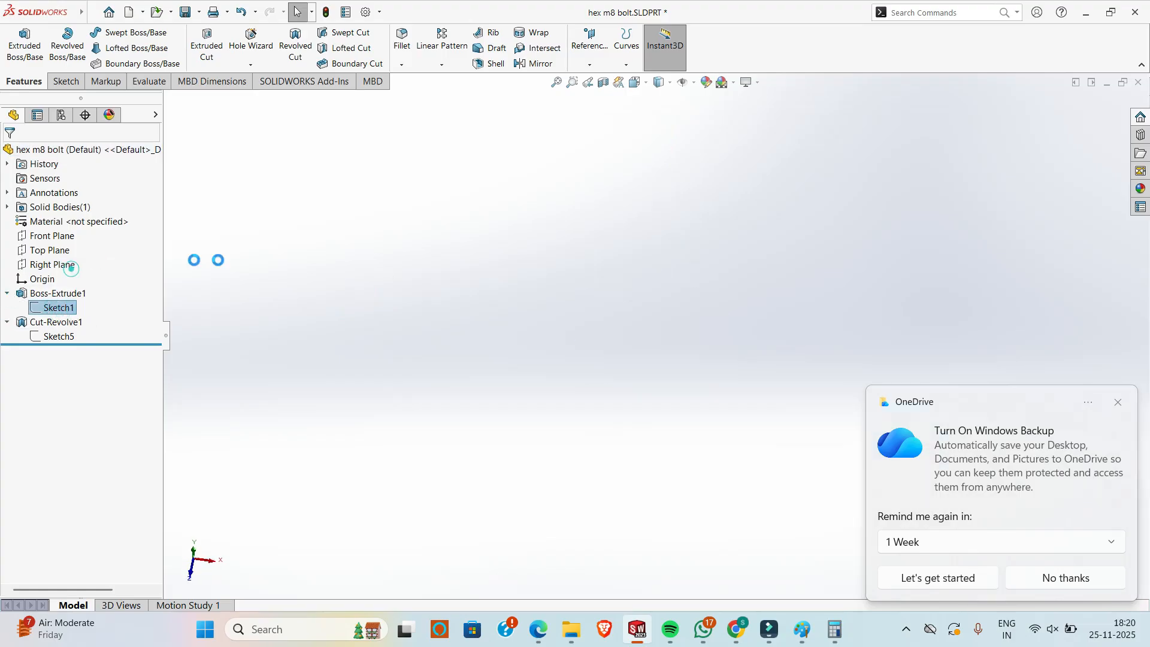
pyautogui.doubleClick(667, 293)
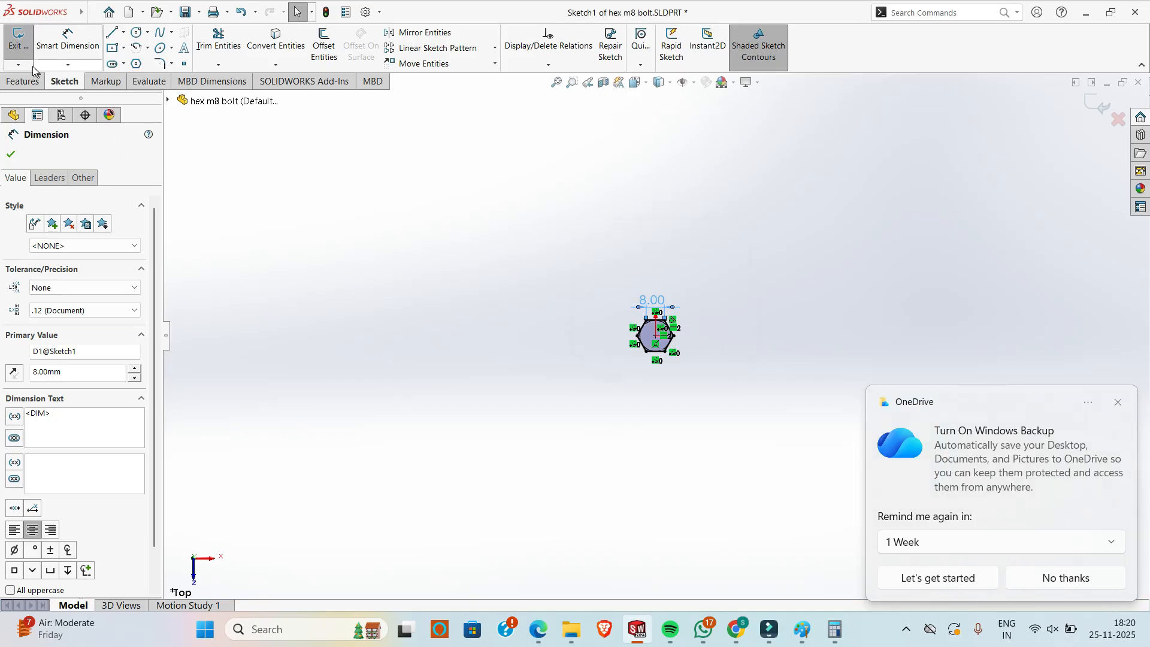
pyautogui.click(29, 56)
# - Set the hexagonal head's extrusion depth to 10 mm, checking the value against the hexagon m8 drawing
pyautogui.click(58, 293)
pyautogui.click(77, 256)
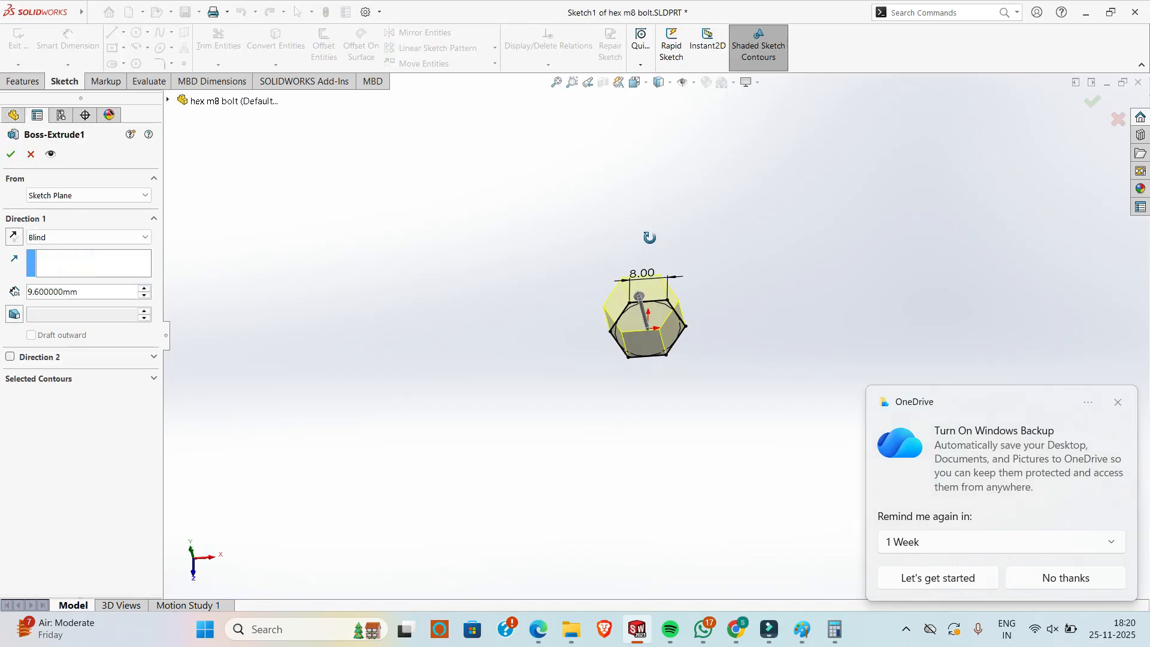
pyautogui.hotkey('alt', 'Tab')
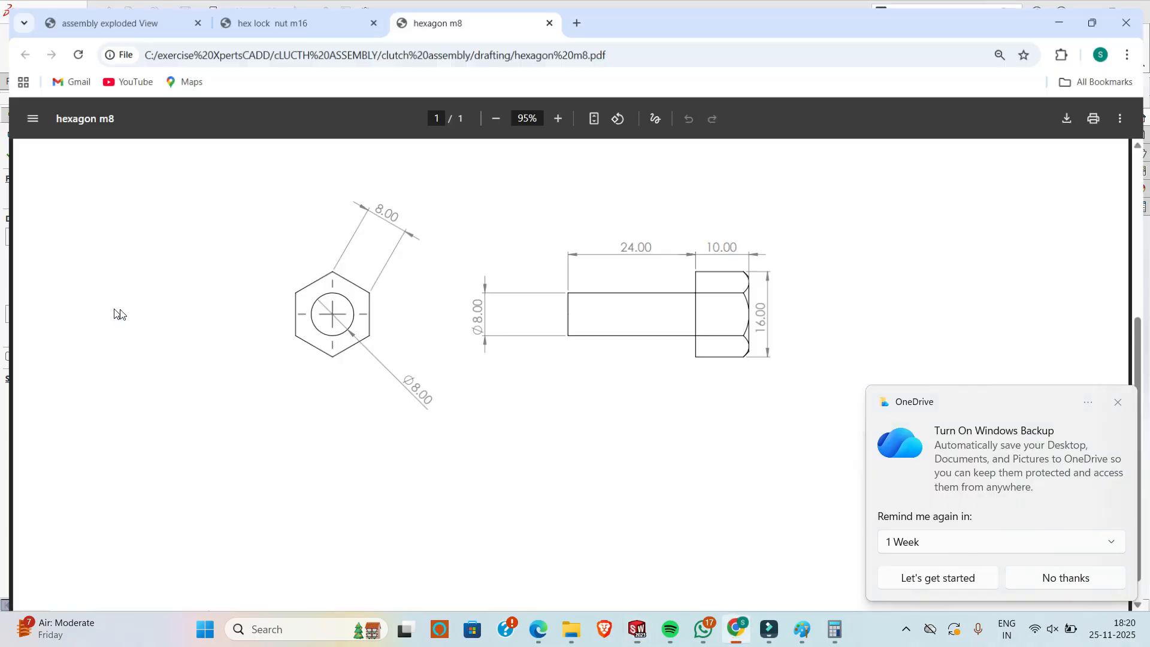
pyautogui.hotkey('alt', 'Tab')
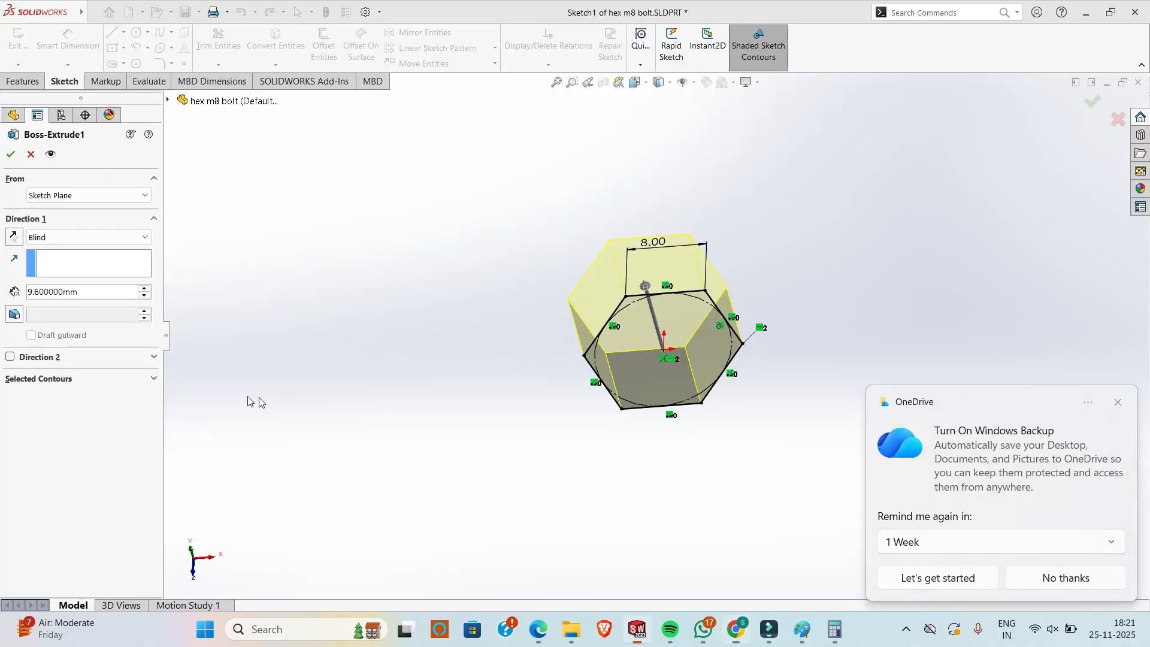
pyautogui.moveTo(84, 292); pyautogui.dragTo(2, 283)
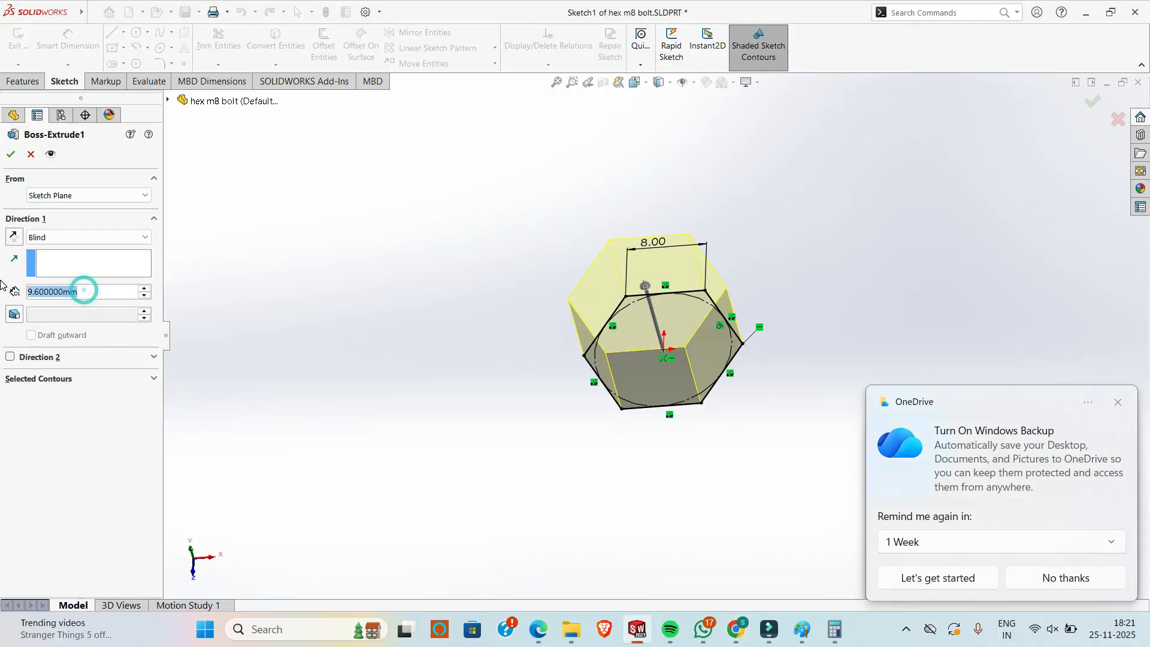
pyautogui.write('10')
pyautogui.press('Return')
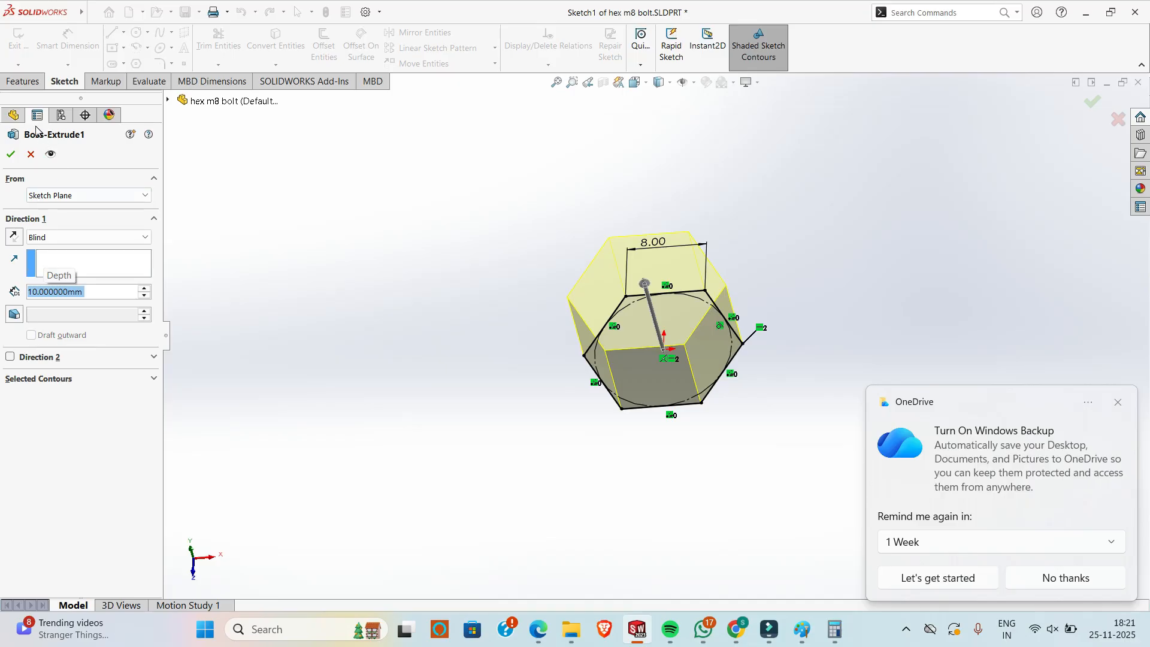
pyautogui.click(10, 154)
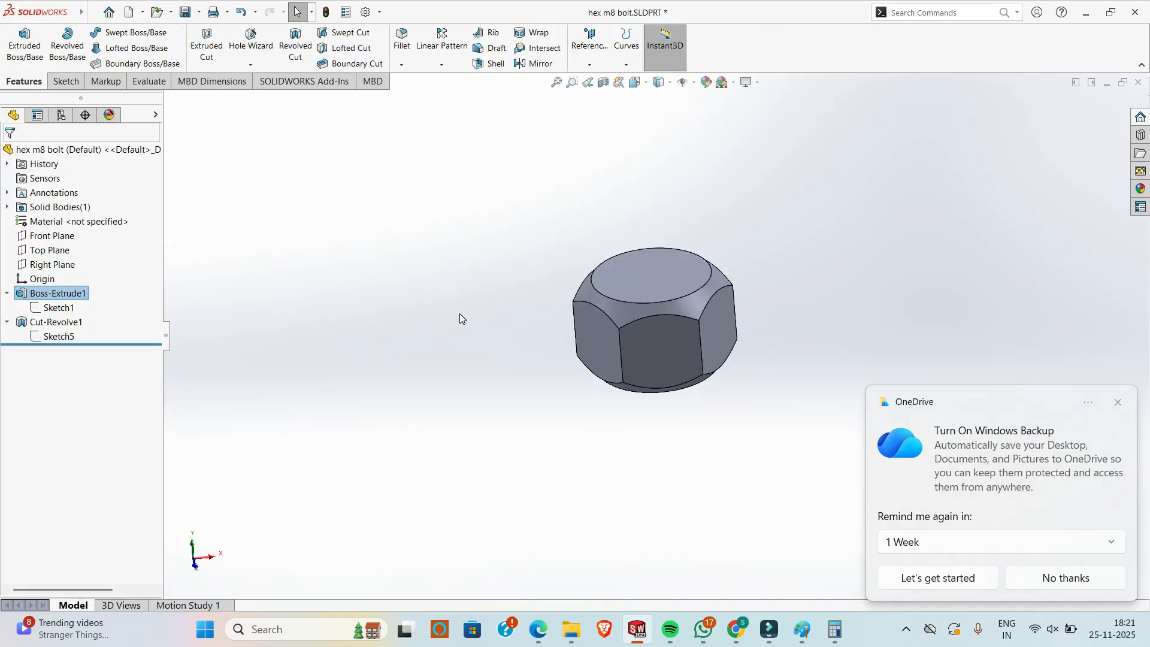
# - Edit the revolved cut's sketch and delete all triangle dimensions except the upper triangle's horizontal leg
pyautogui.click(56, 336)
pyautogui.click(70, 298)
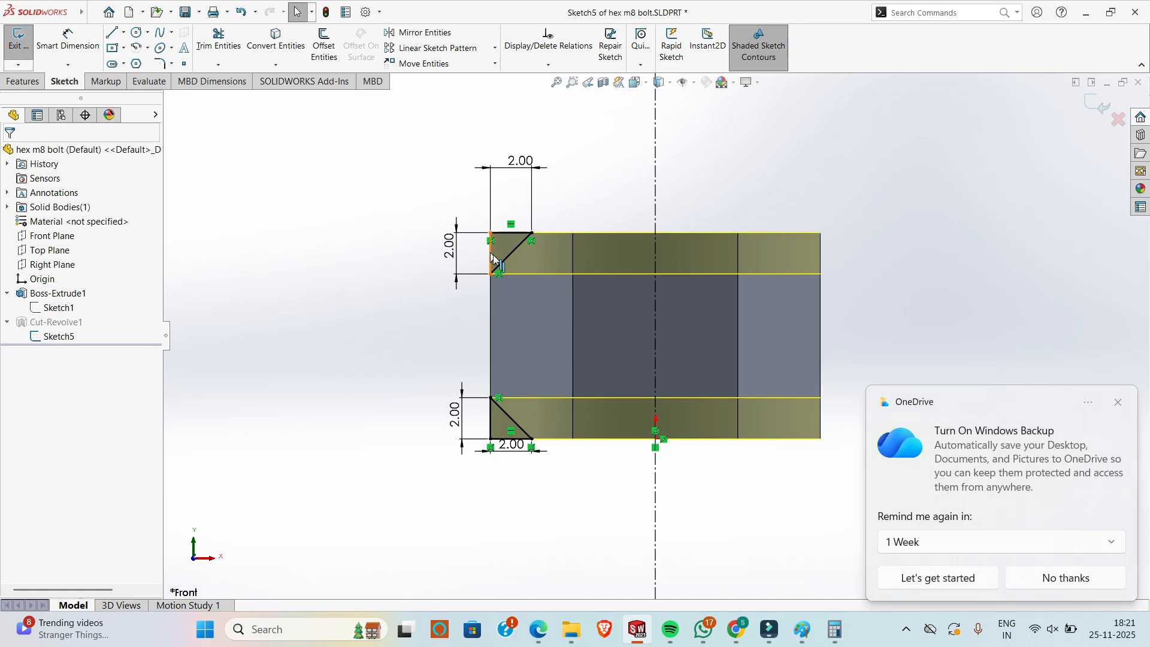
pyautogui.click(511, 444)
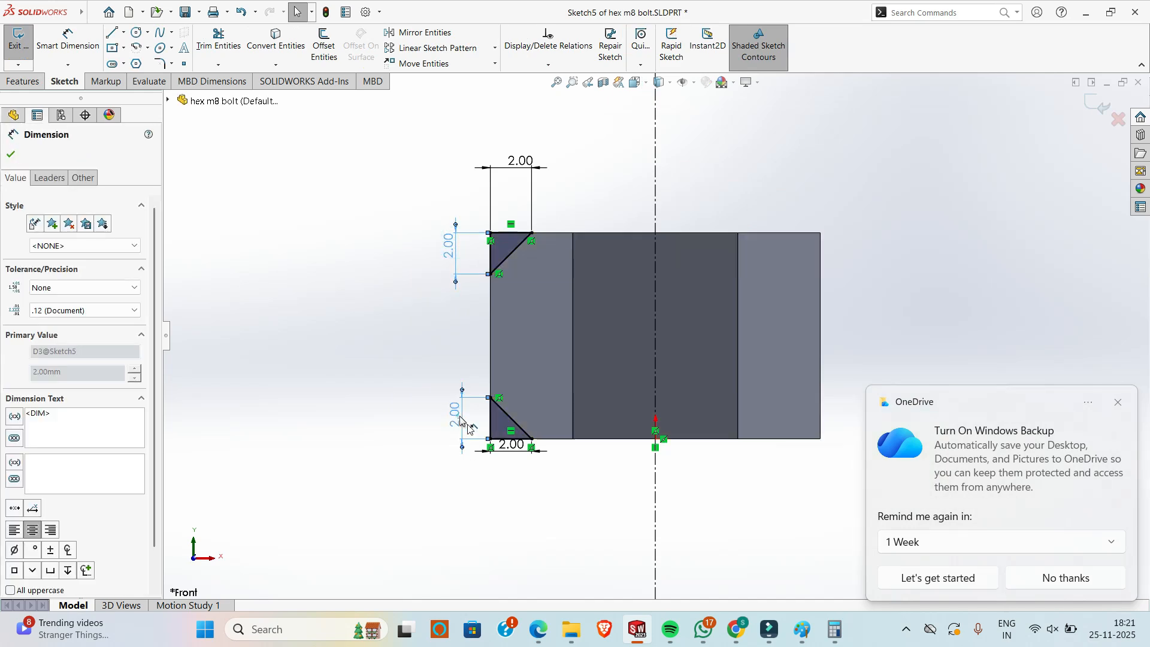
pyautogui.press('Delete')
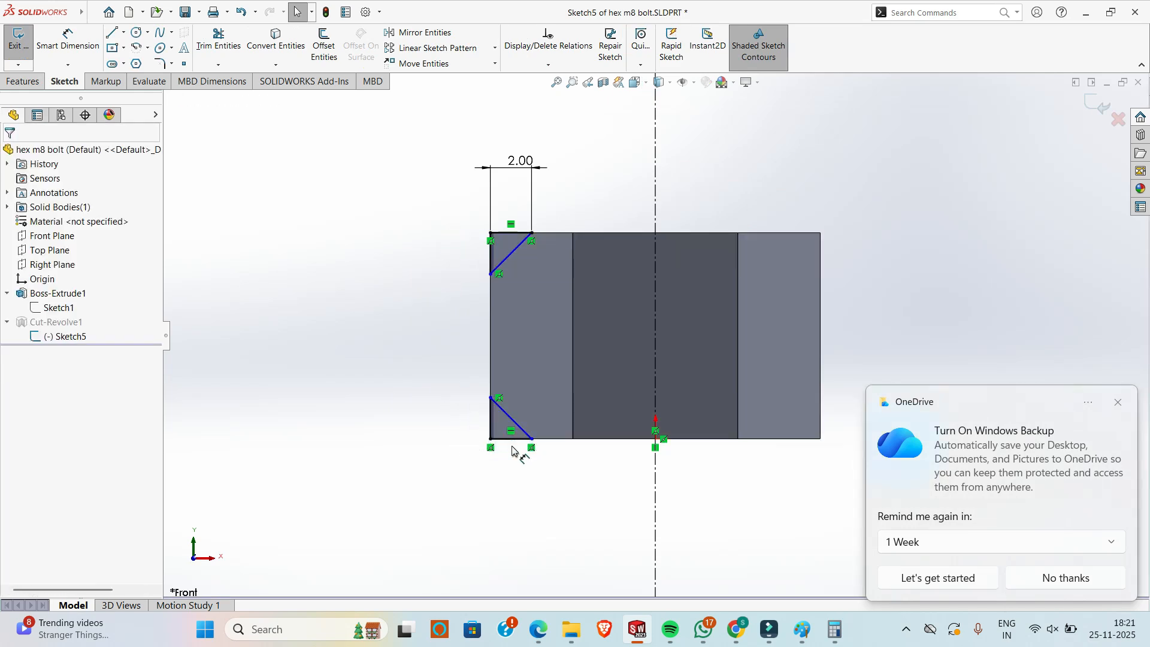
# - Apply an Equal relation to the horizontal and vertical legs of both corner triangles
pyautogui.click(507, 439)
pyautogui.keyDown('ctrl'); pyautogui.click(489, 416); pyautogui.keyUp('ctrl')
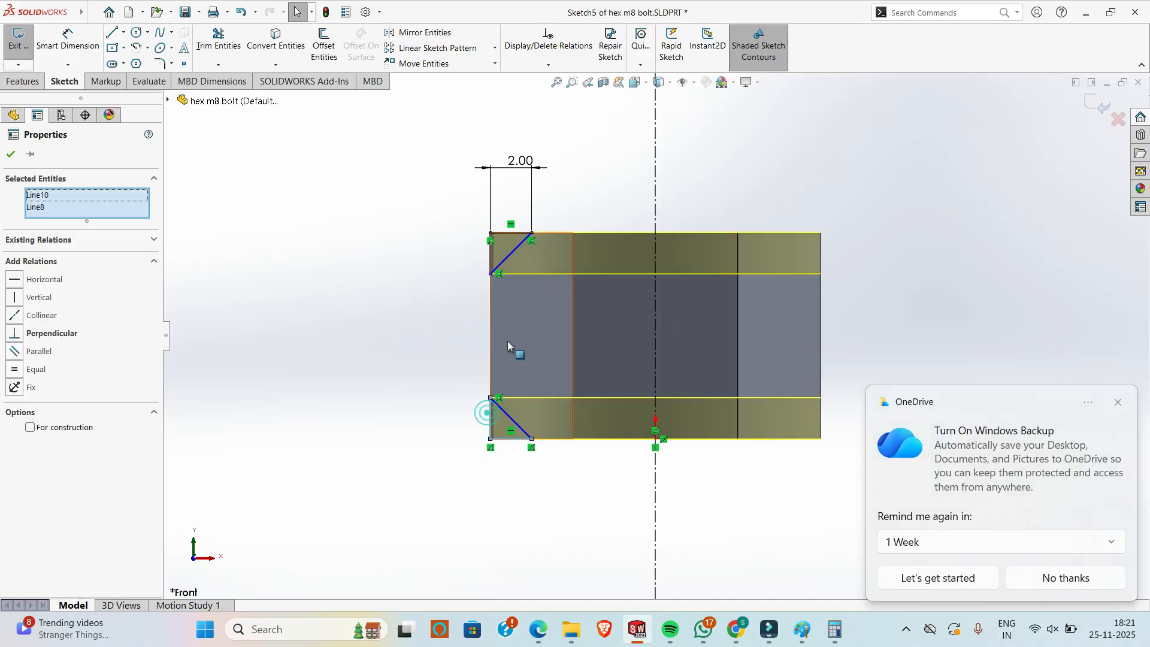
pyautogui.keyDown('ctrl'); pyautogui.click(491, 252); pyautogui.keyUp('ctrl')
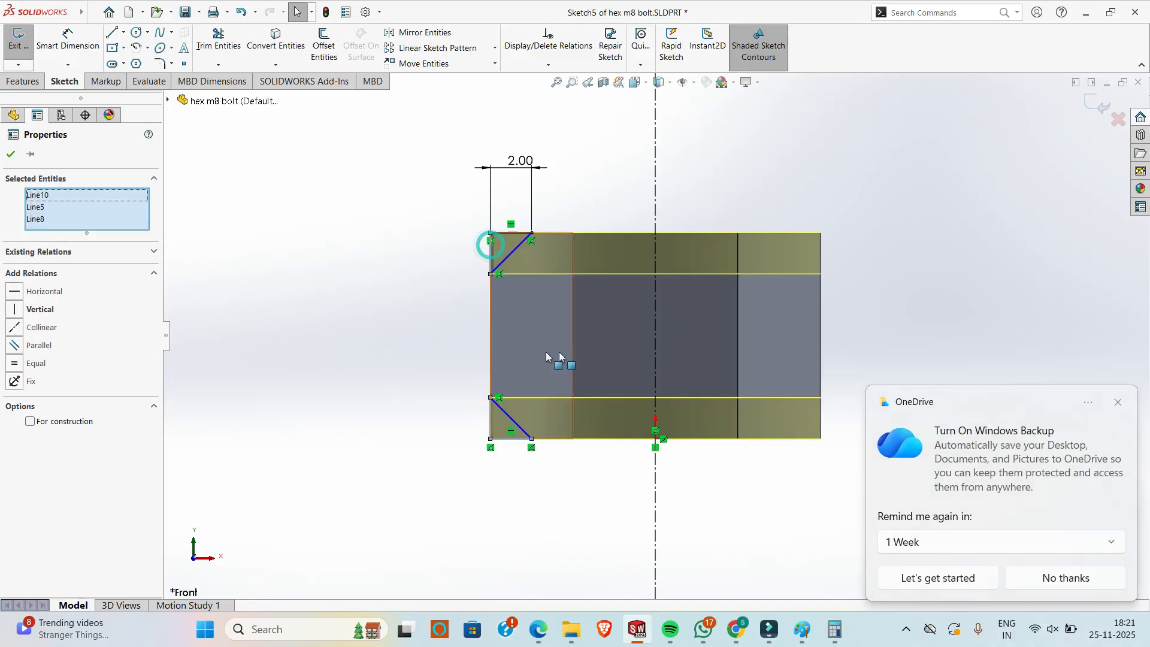
pyautogui.keyDown('ctrl'); pyautogui.click(505, 237); pyautogui.keyUp('ctrl')
pyautogui.click(36, 375)
pyautogui.click(319, 280)
# - Reduce the upper triangle's remaining leg dimension and exit the sketch to rebuild the revolved cut
pyautogui.doubleClick(520, 159)
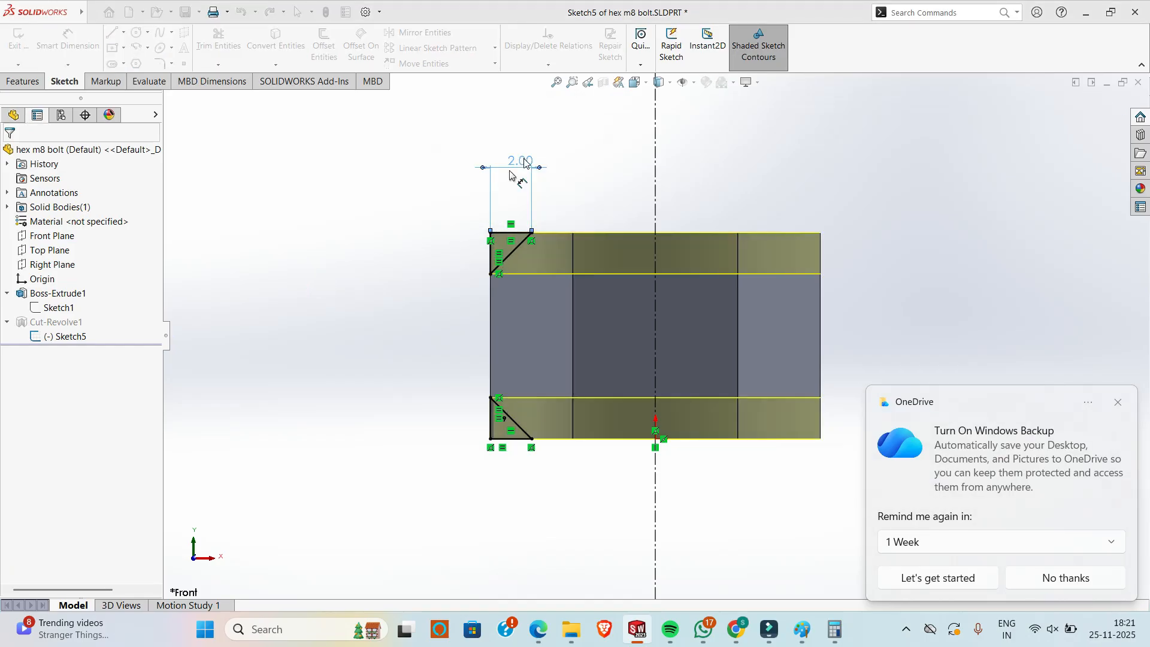
pyautogui.moveTo(435, 221); pyautogui.dragTo(423, 256, button='middle')
pyautogui.click(19, 43)
# - Consult the hexagon m8 drawing and sketch an 8 mm diameter circle centred on the origin on the head's bottom face
pyautogui.moveTo(405, 270); pyautogui.dragTo(631, 487, button='middle')
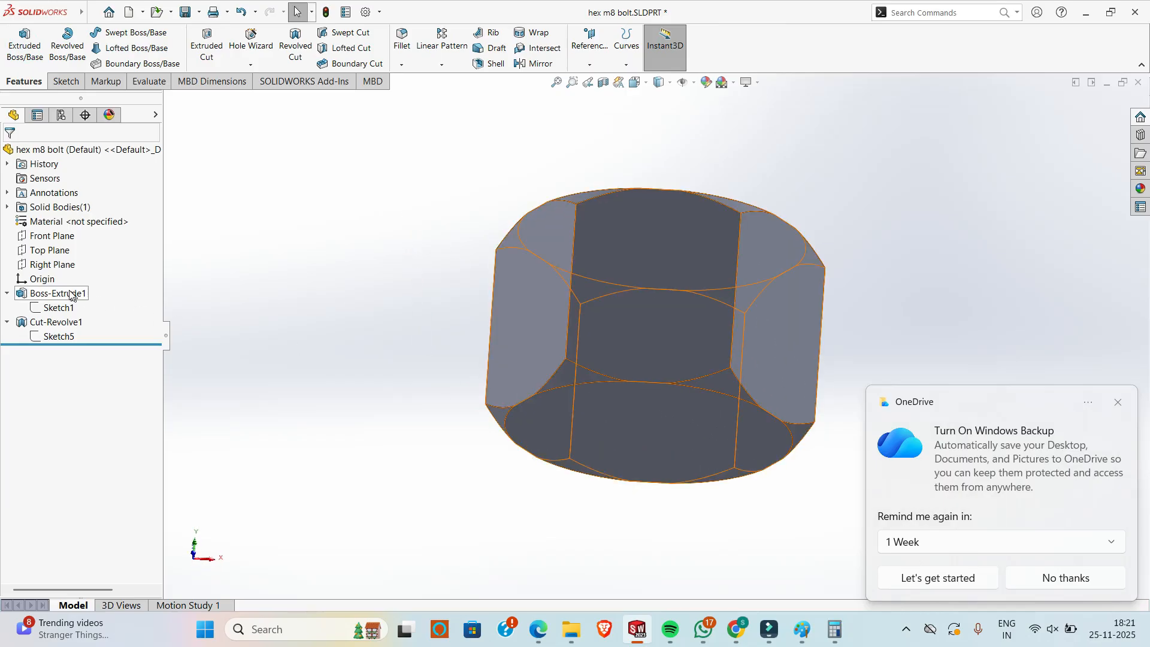
pyautogui.click(683, 422)
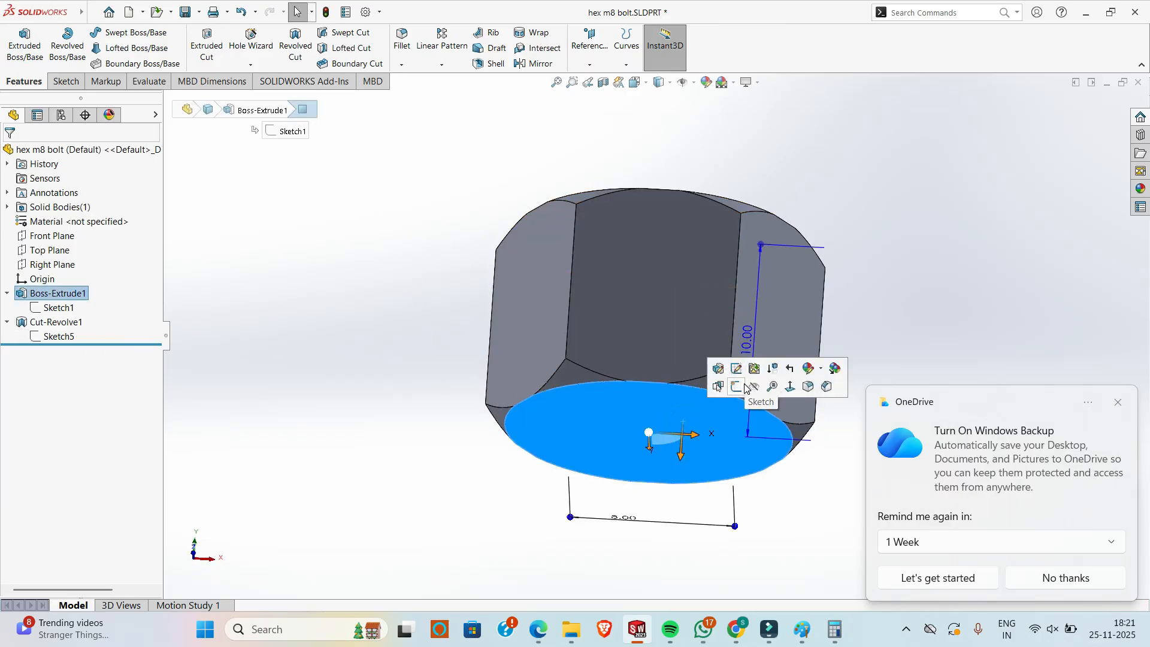
pyautogui.click(745, 387)
pyautogui.hotkey('alt', 'Tab')
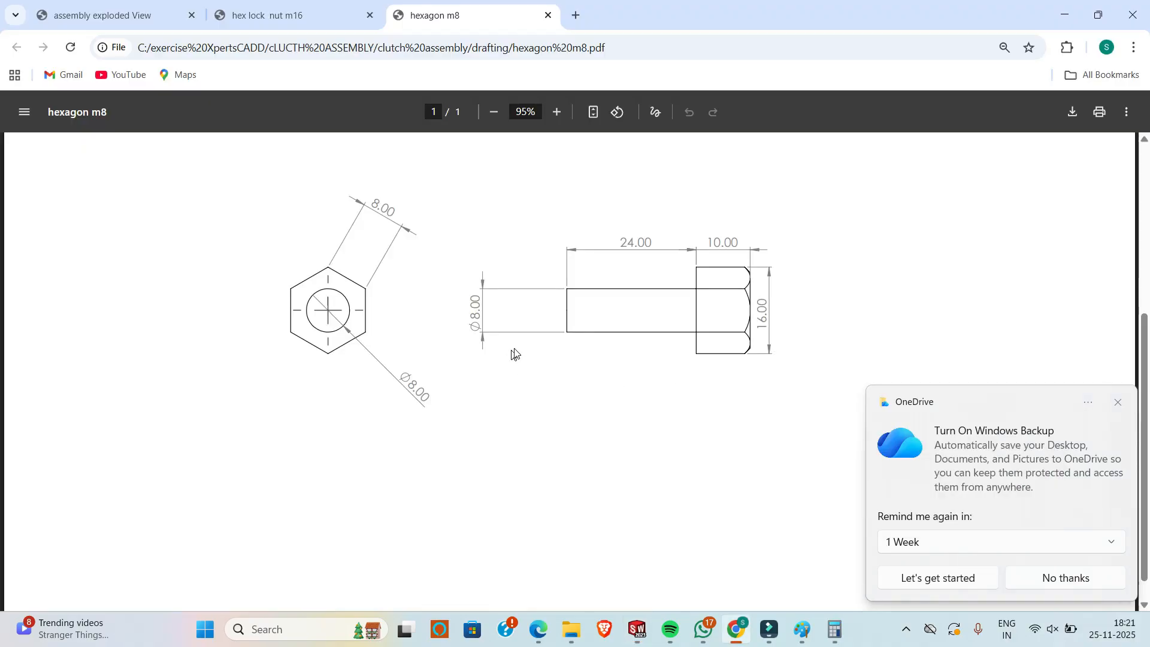
pyautogui.hotkey('alt', 'Tab')
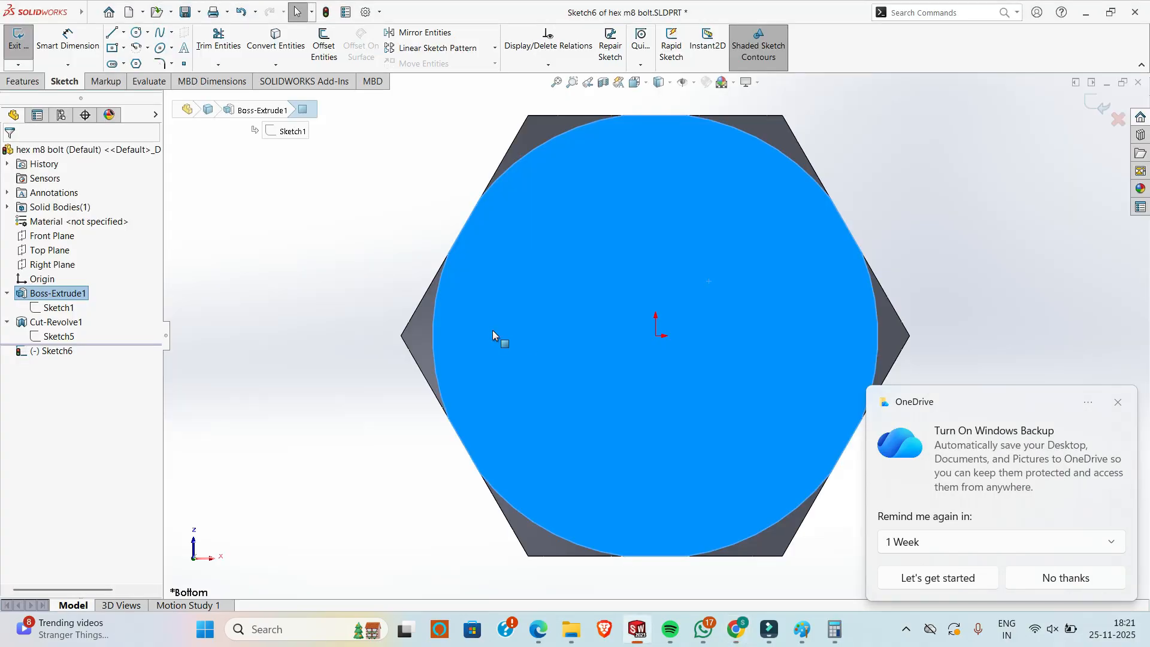
pyautogui.click(137, 32)
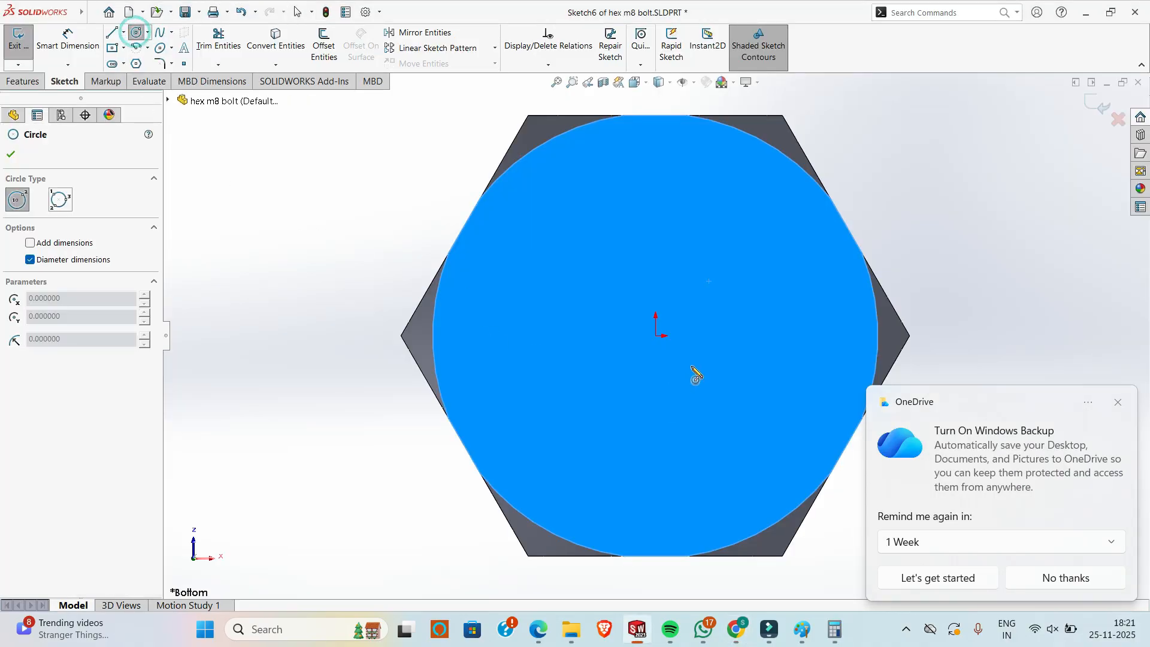
pyautogui.click(656, 336)
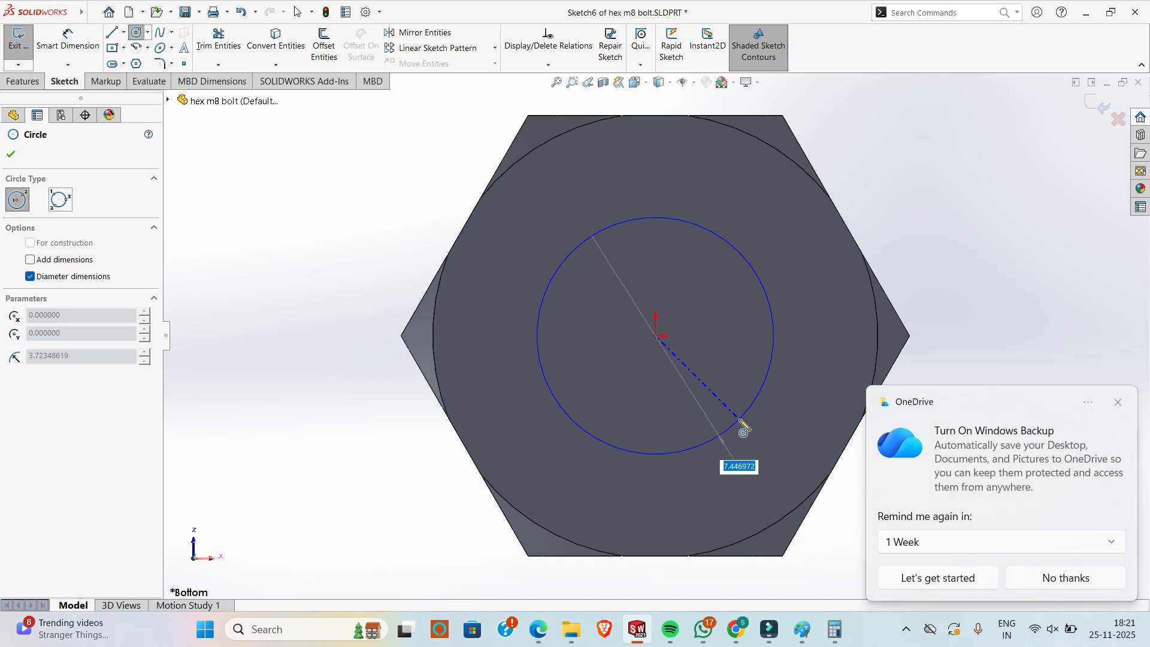
pyautogui.write('8')
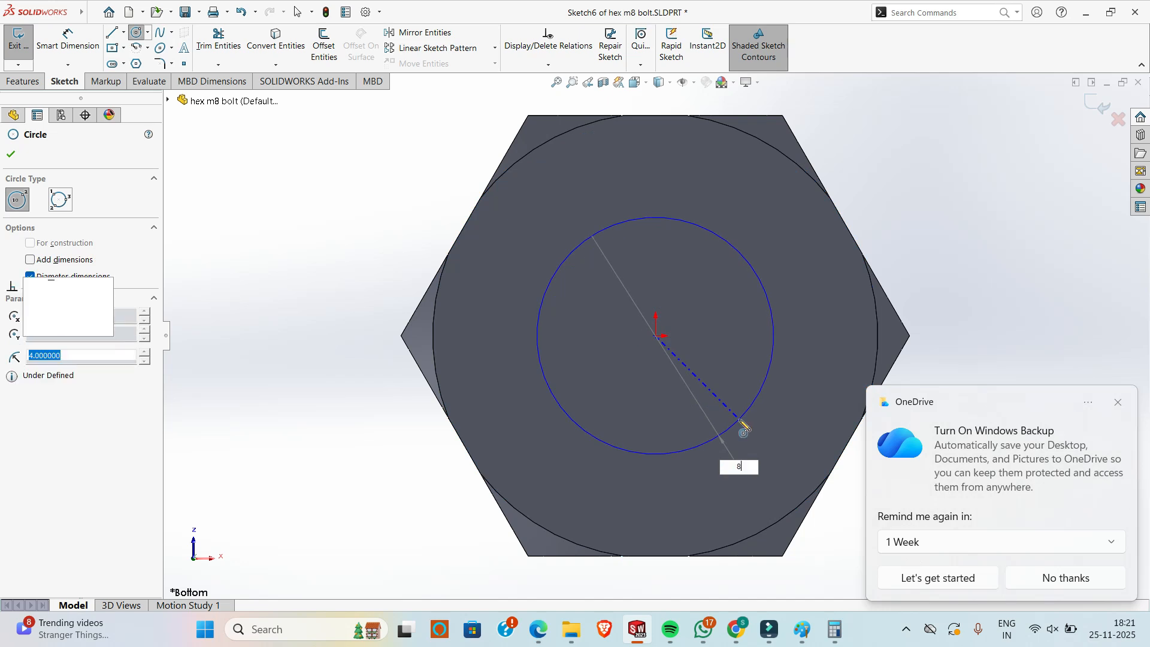
pyautogui.press('Return')
# - Dimension the shank circle's diameter and exit the sketch
pyautogui.click(78, 37)
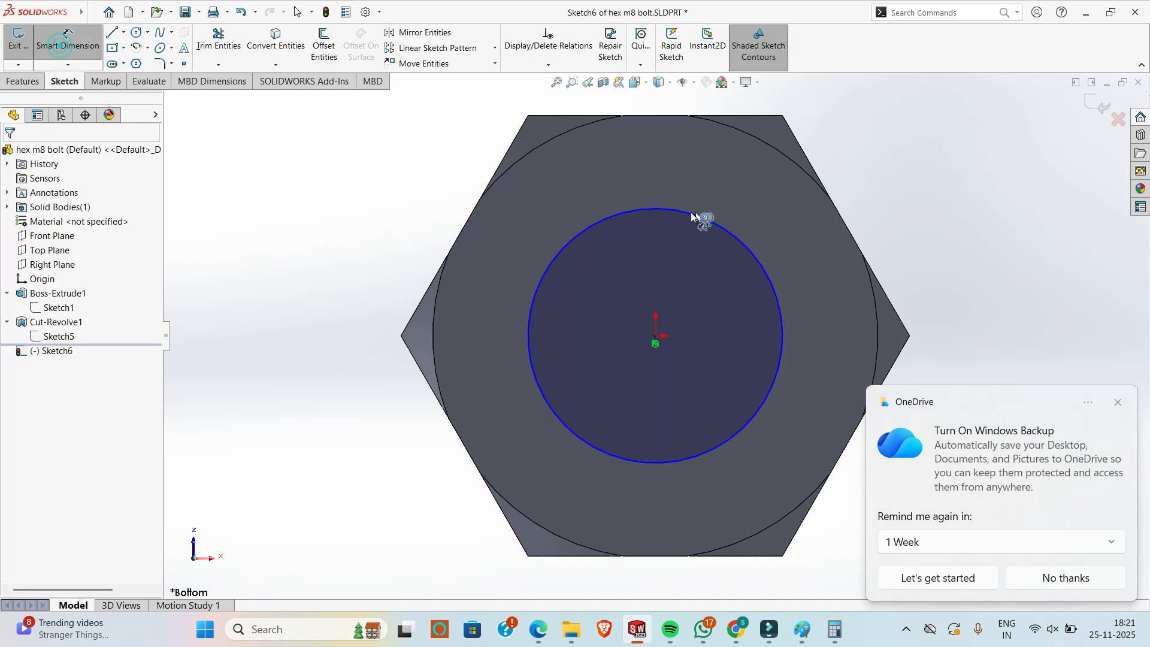
pyautogui.click(601, 221)
pyautogui.click(305, 174)
pyautogui.press('Return')
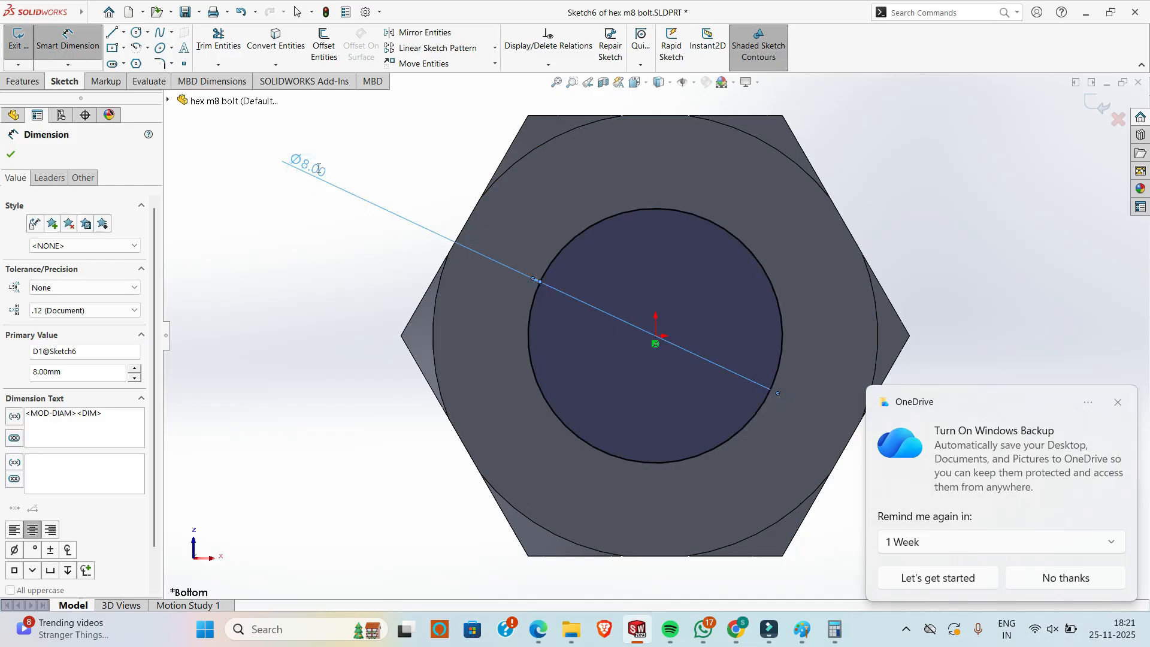
pyautogui.hotkey('ctrl', '7')
pyautogui.click(18, 42)
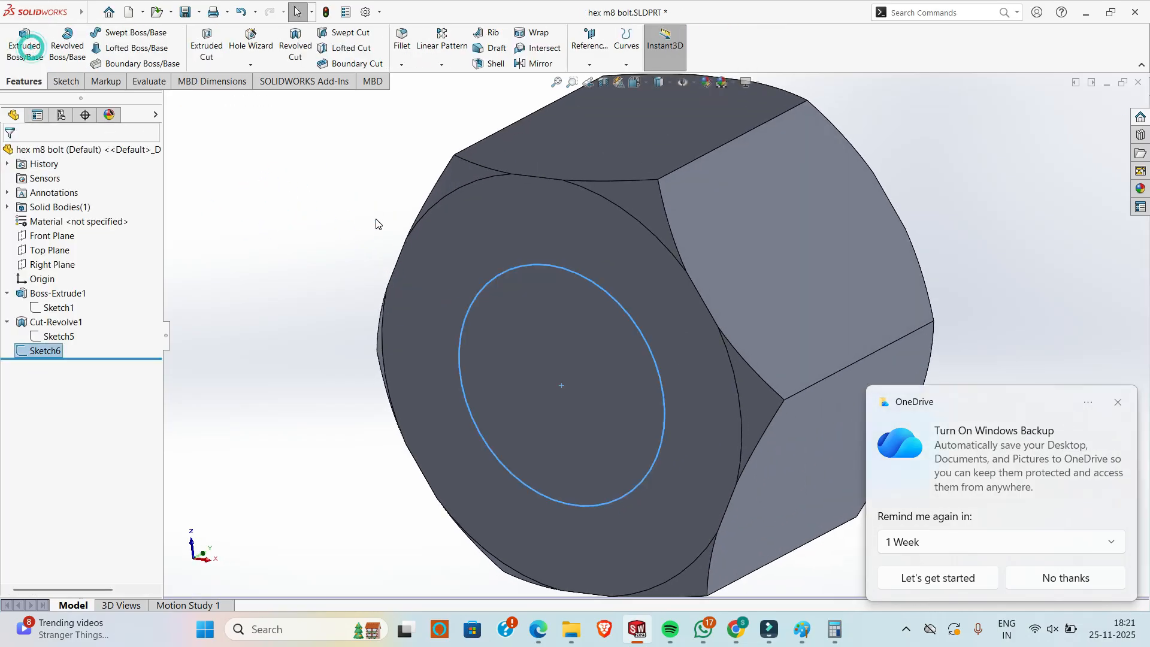
# - Extrude the circle 24 mm away from the head as the bolt's shank and save the part
pyautogui.scroll(5, 237, 148)
pyautogui.click(24, 48)
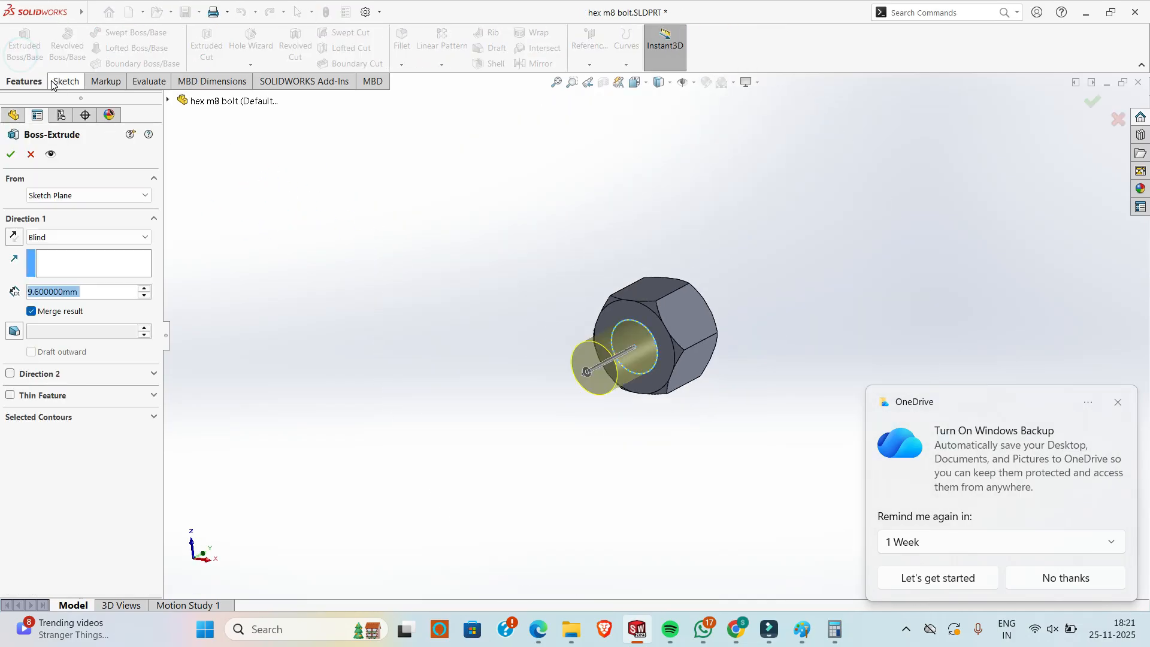
pyautogui.write('24')
pyautogui.press('Return')
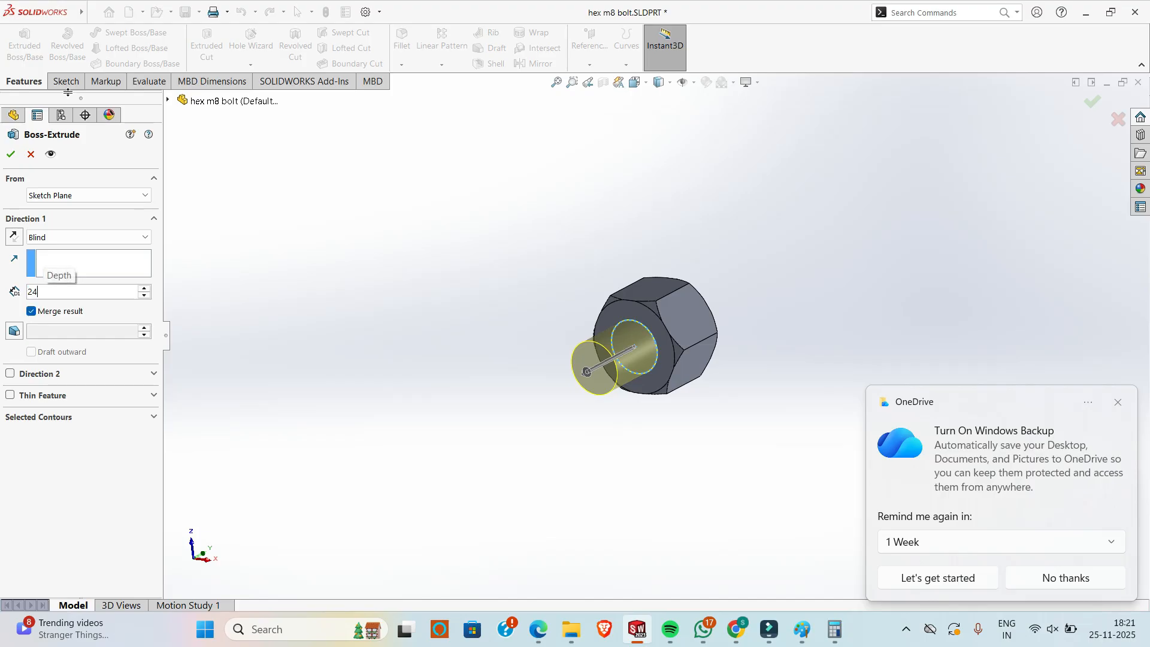
pyautogui.click(14, 155)
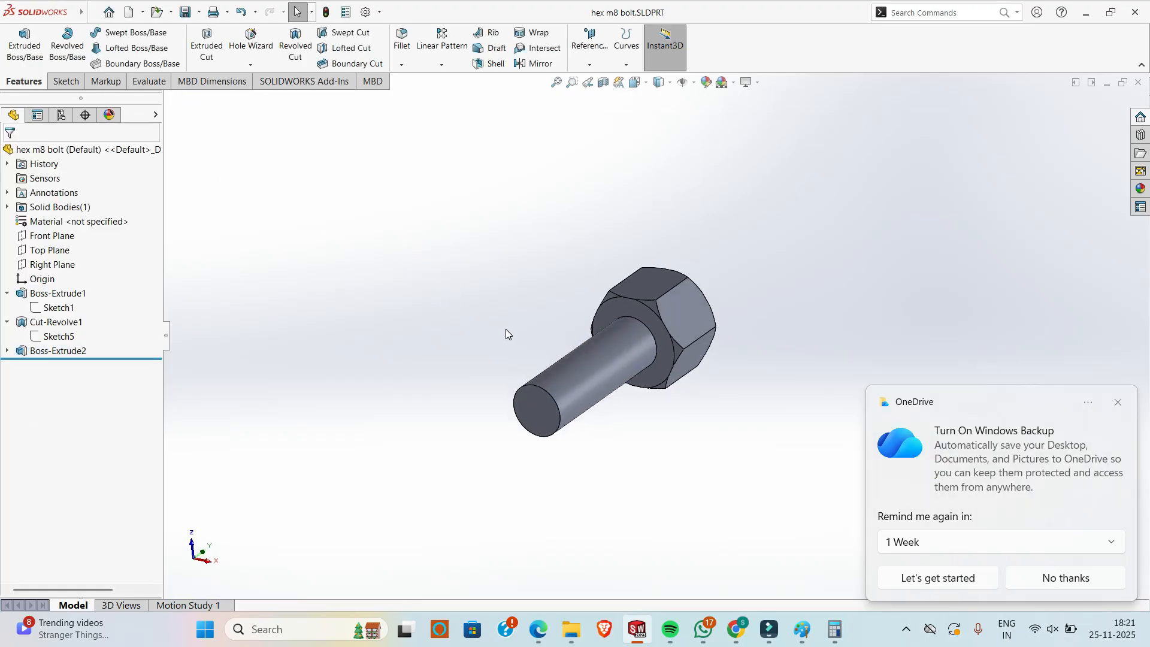
# - Switch to File Explorer and browse drive C through exercise XpertsCADD, cLUCTH ASSEMBLY and clutch assembly to the drafting folder
pyautogui.click(571, 629)
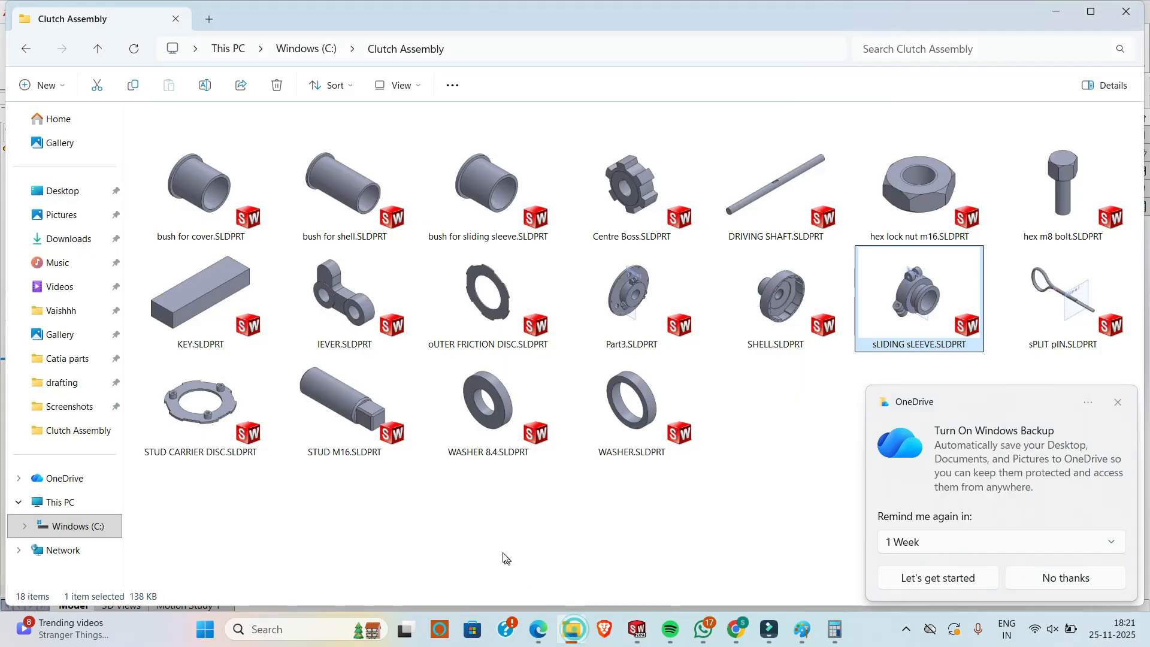
pyautogui.click(79, 431)
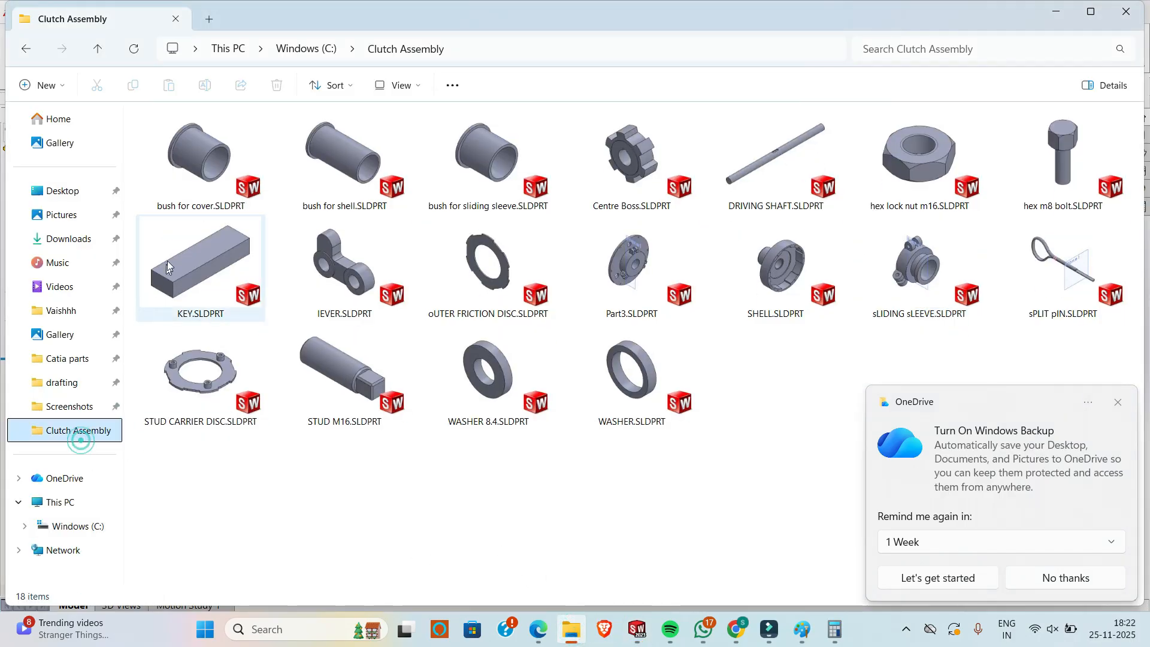
pyautogui.click(83, 527)
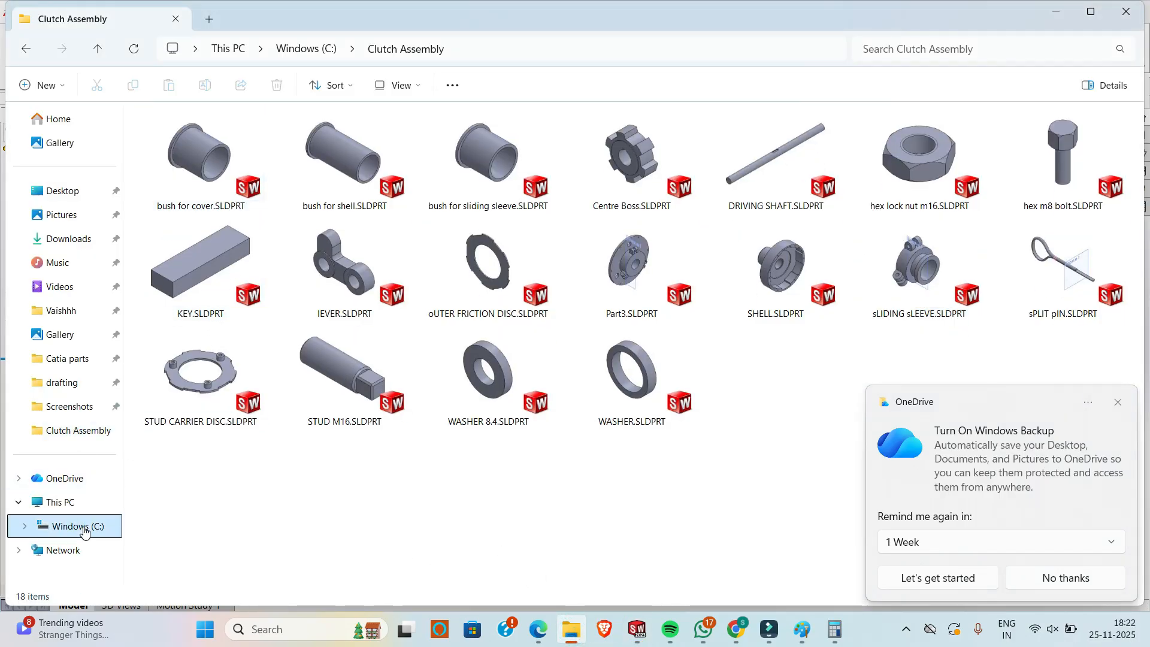
pyautogui.doubleClick(198, 292)
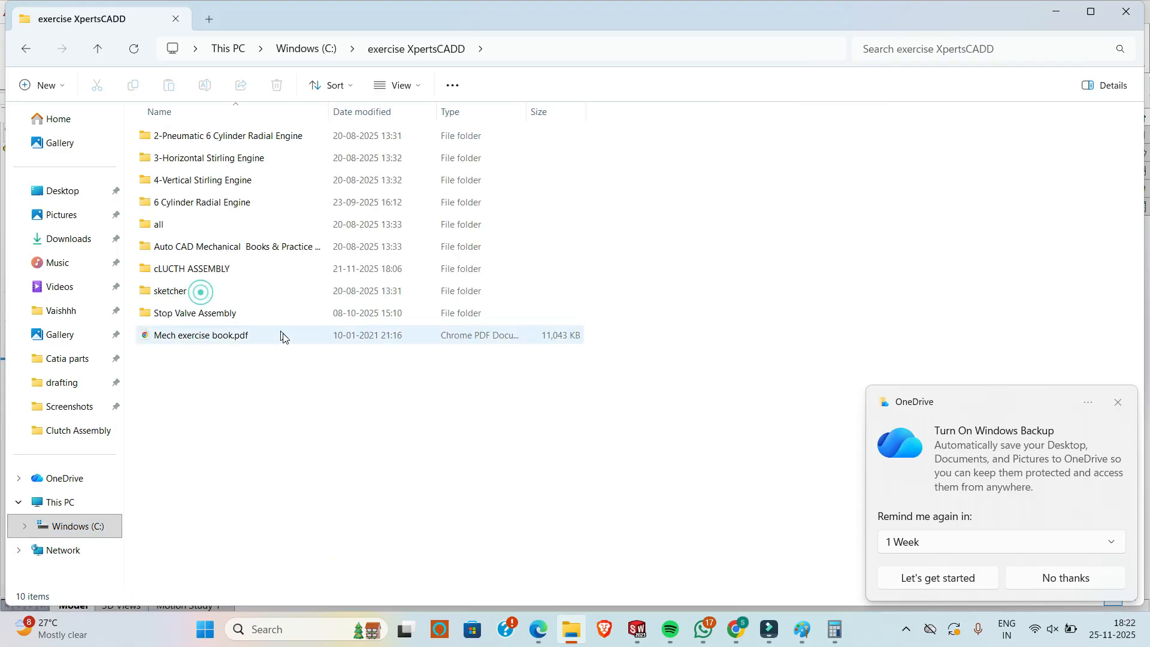
pyautogui.doubleClick(202, 268)
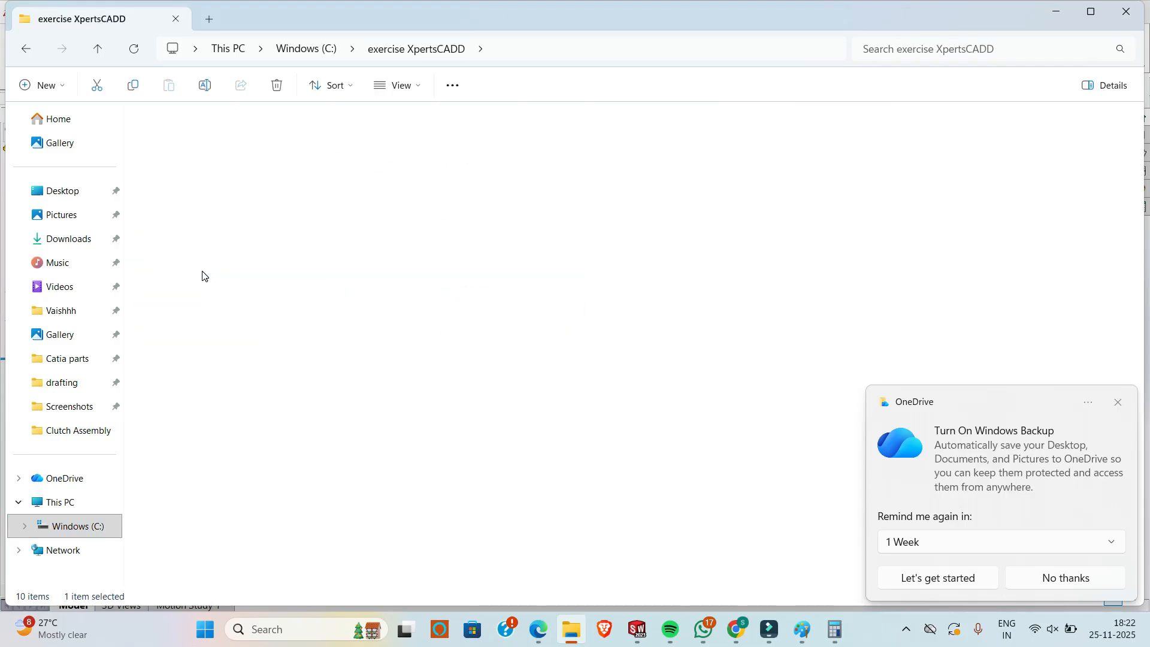
pyautogui.doubleClick(203, 135)
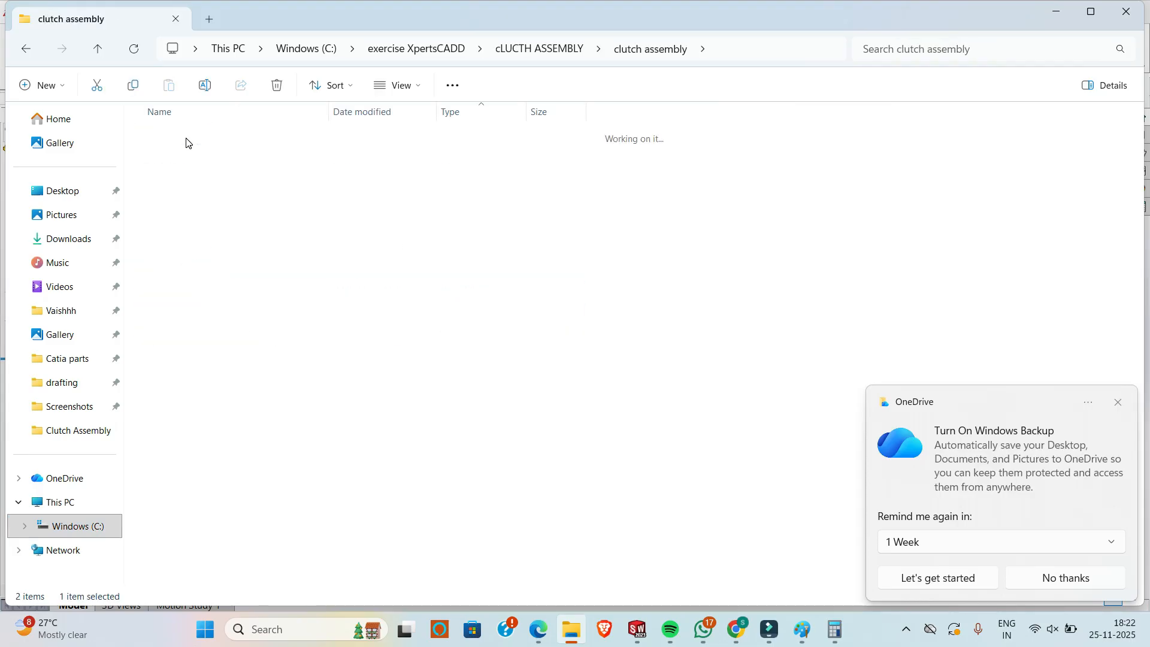
pyautogui.doubleClick(186, 138)
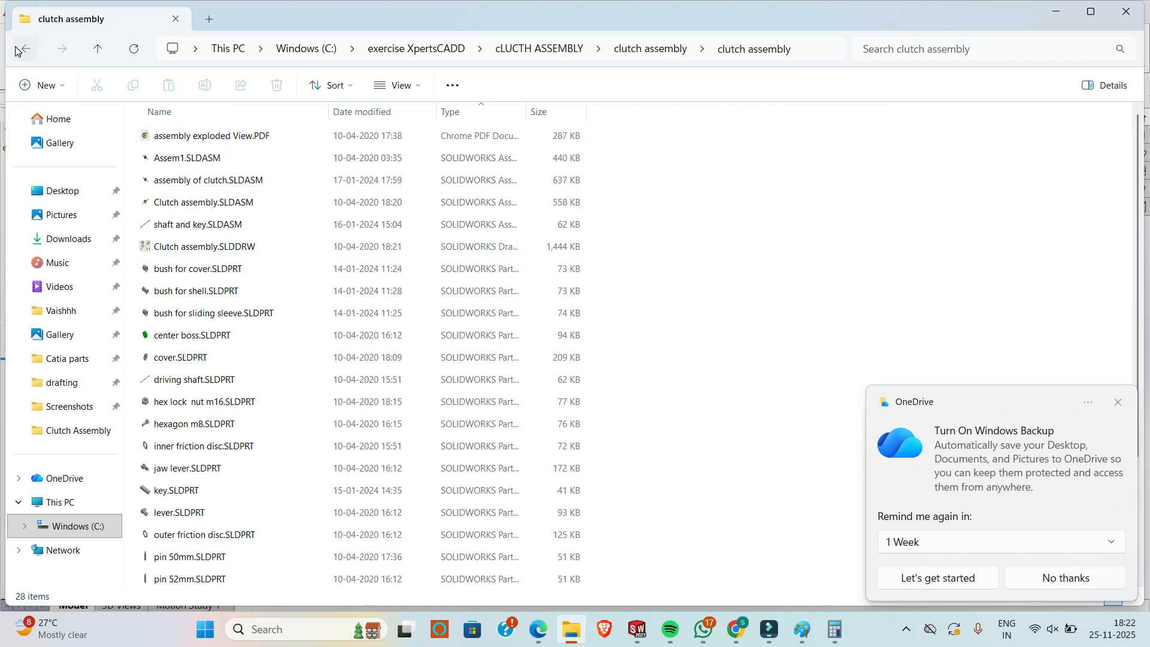
pyautogui.click(19, 50)
pyautogui.doubleClick(174, 159)
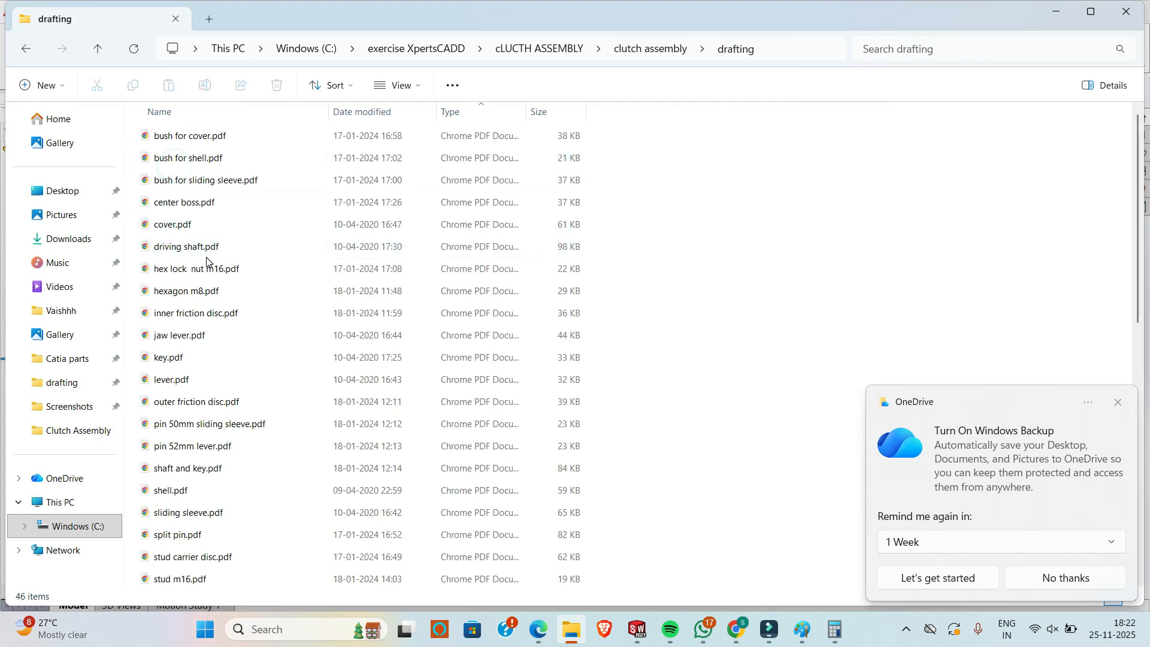
# - Open inner friction disc.pdf from the drafting folder and examine the disc's diameter, radii, slot width and thickness
pyautogui.click(204, 292)
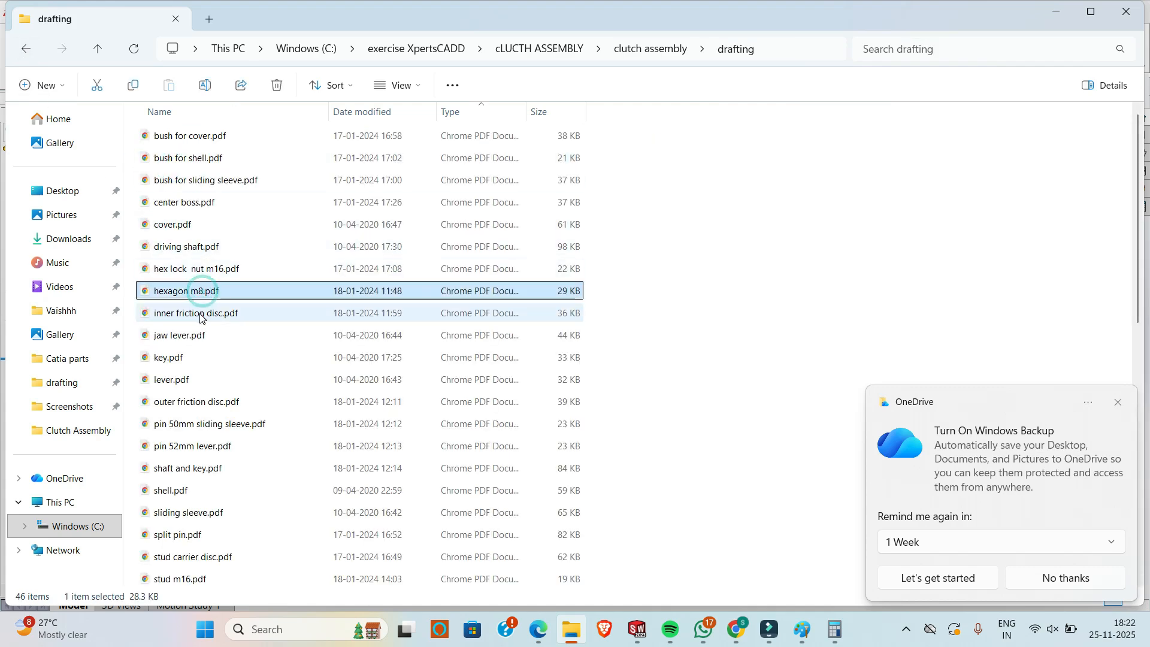
pyautogui.click(200, 316)
pyautogui.doubleClick(200, 318)
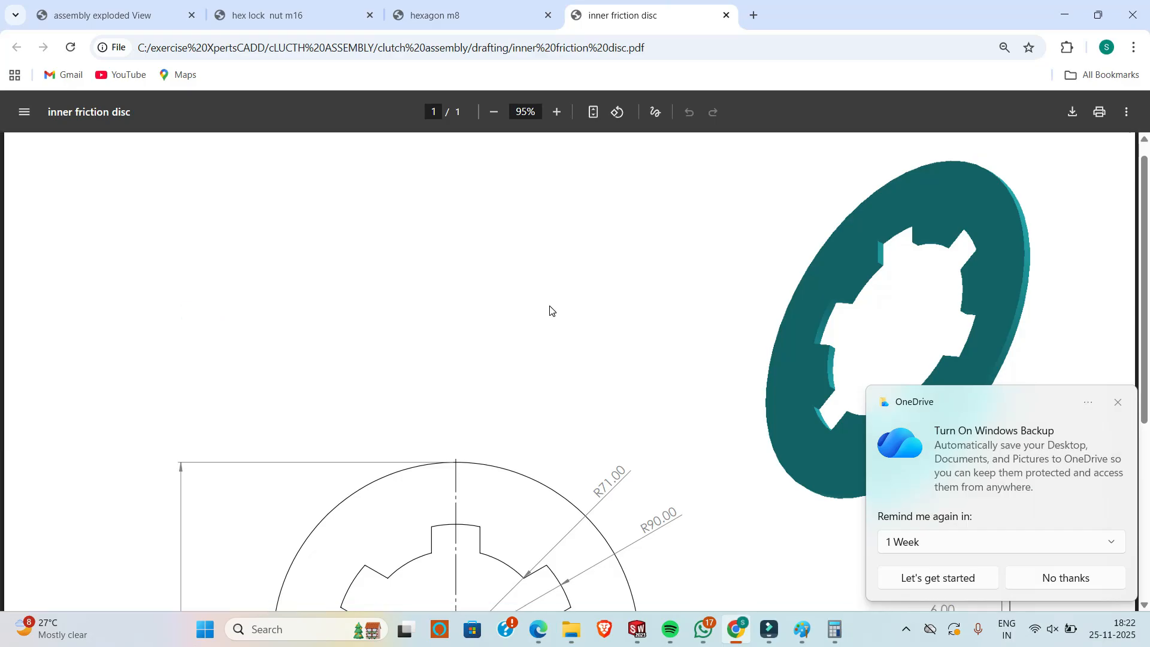
pyautogui.scroll(-5, 537, 377)
pyautogui.scroll(3, 596, 424)
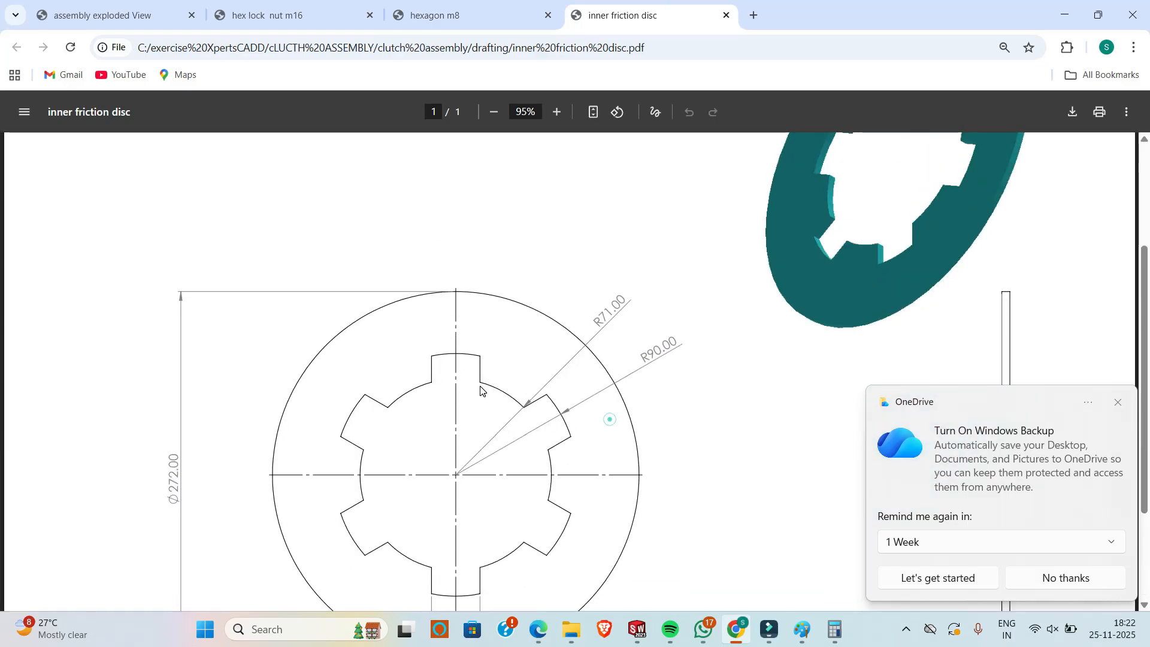
pyautogui.scroll(-3, 571, 424)
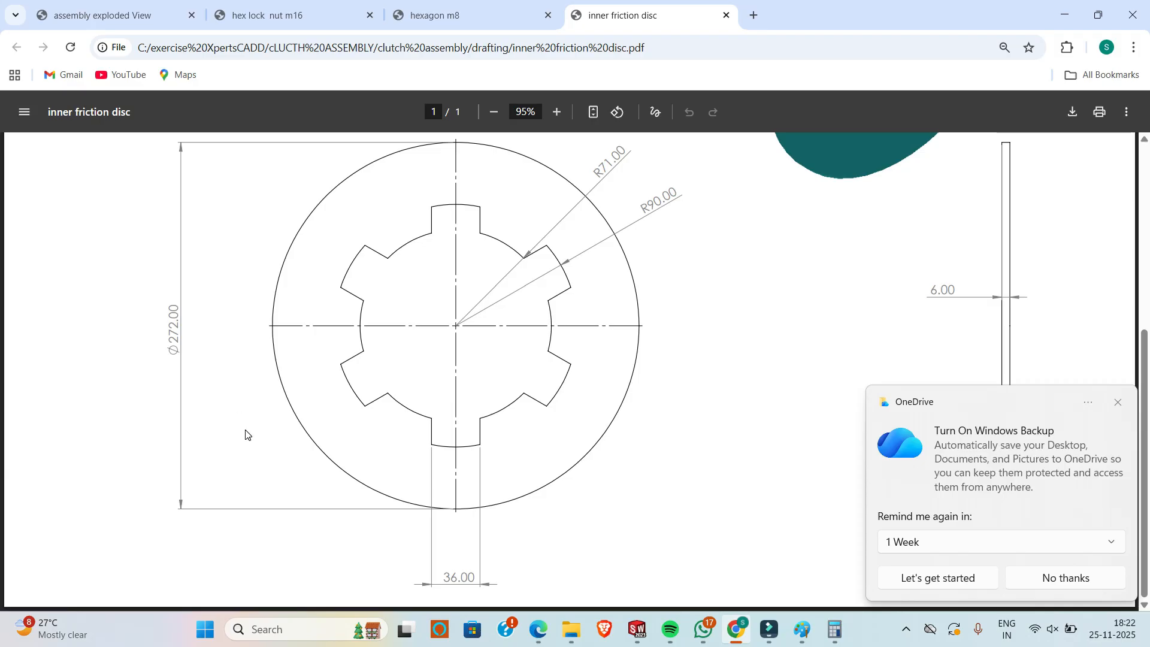
pyautogui.scroll(2, 245, 434)
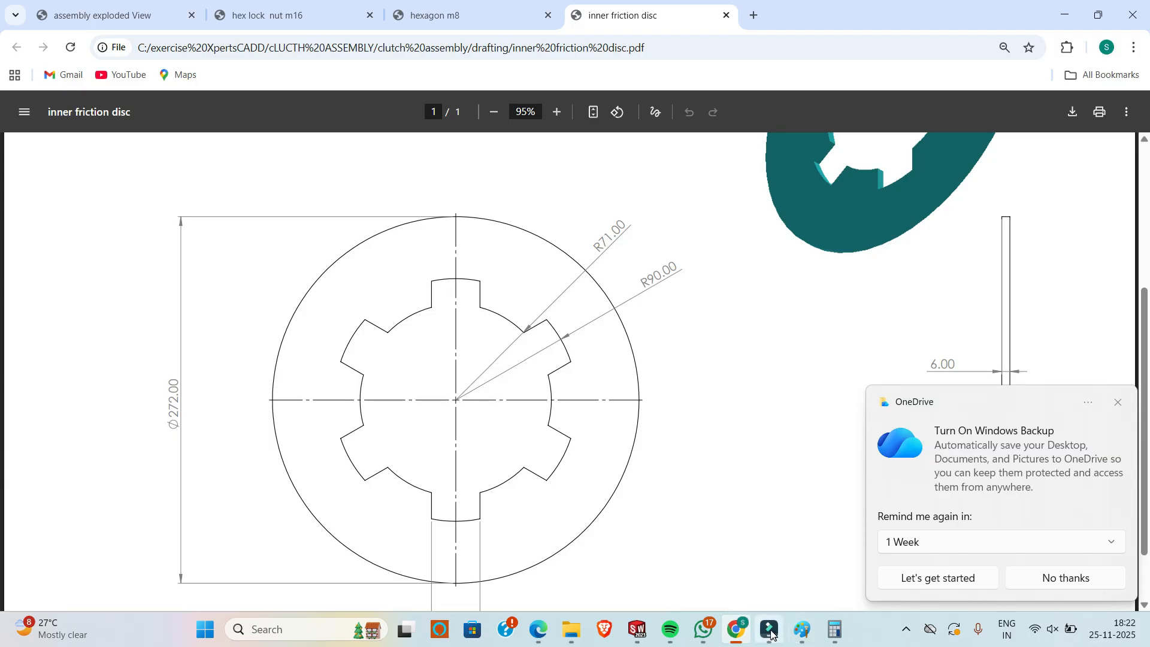
# - Switch to SOLIDWORKS, close the hex m8 bolt part and create a new part
pyautogui.click(638, 629)
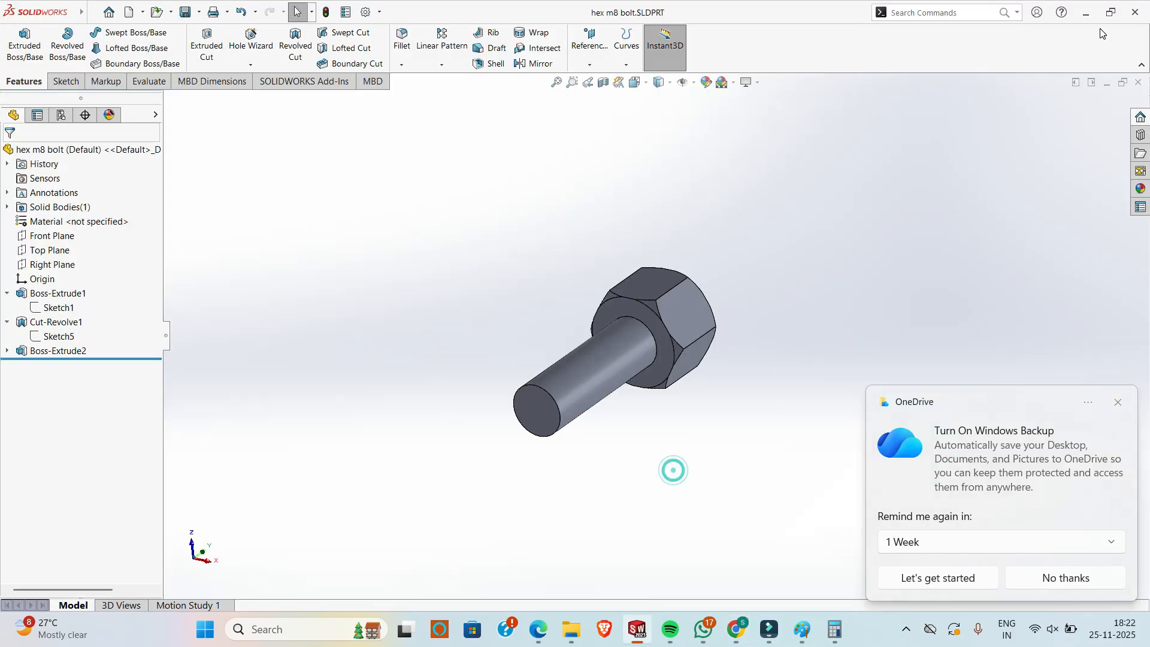
pyautogui.click(1138, 82)
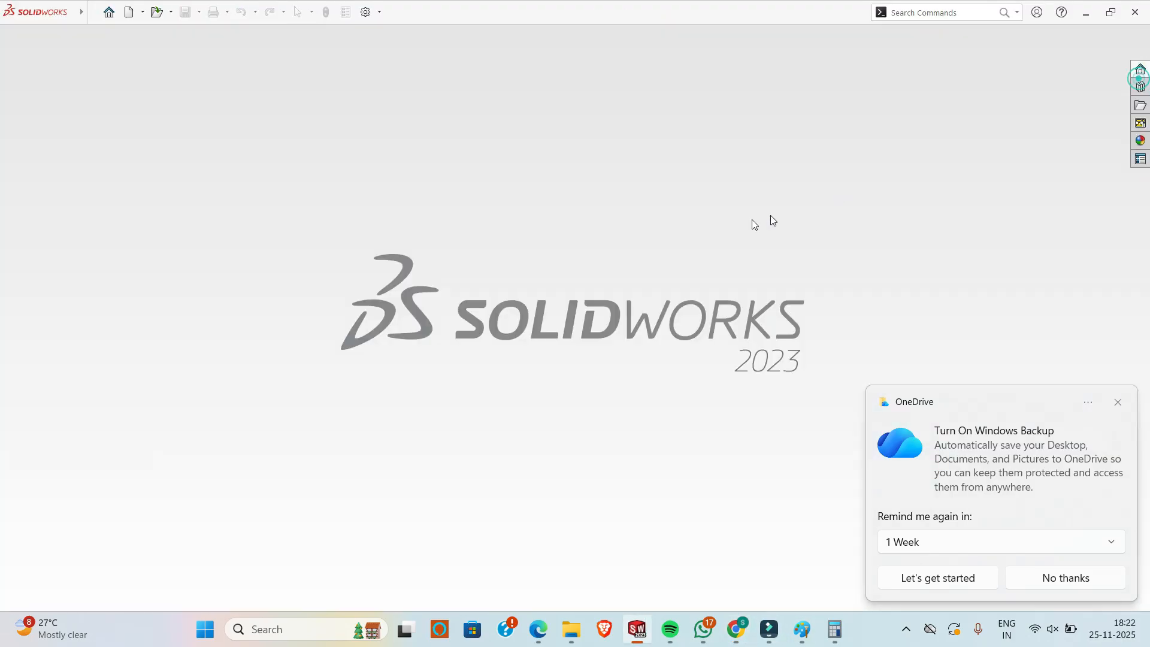
pyautogui.hotkey('ctrl', 'n')
pyautogui.doubleClick(276, 287)
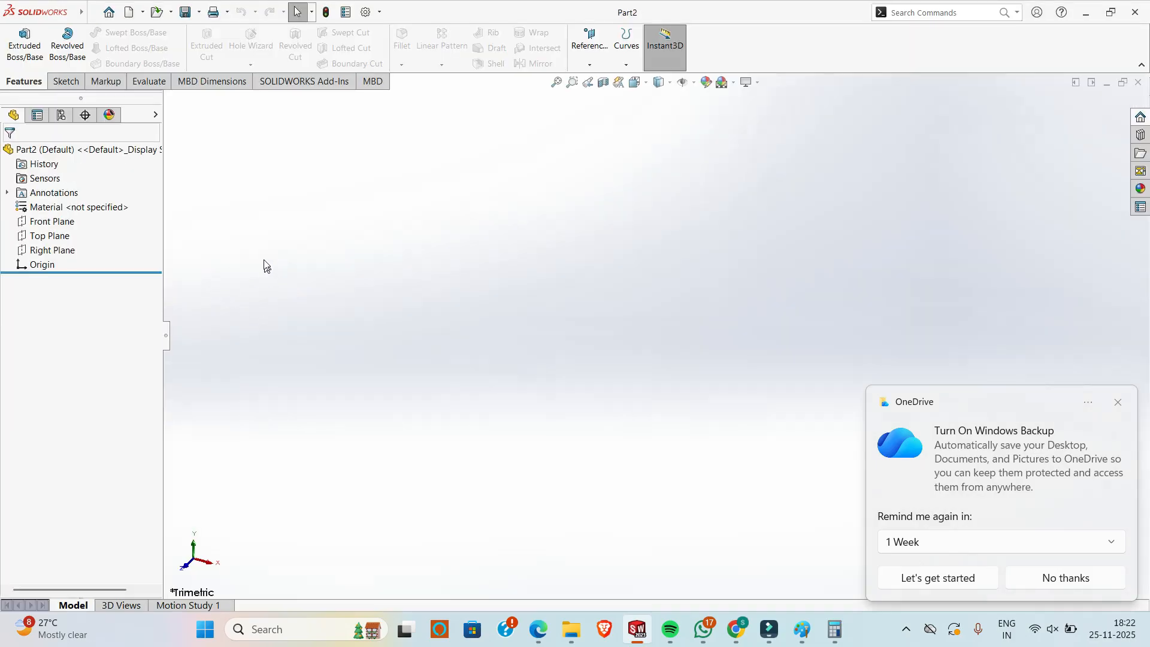
# - Sketch two concentric circles centred on the origin on the Front Plane, the outer one about 196 mm in diameter
pyautogui.click(62, 222)
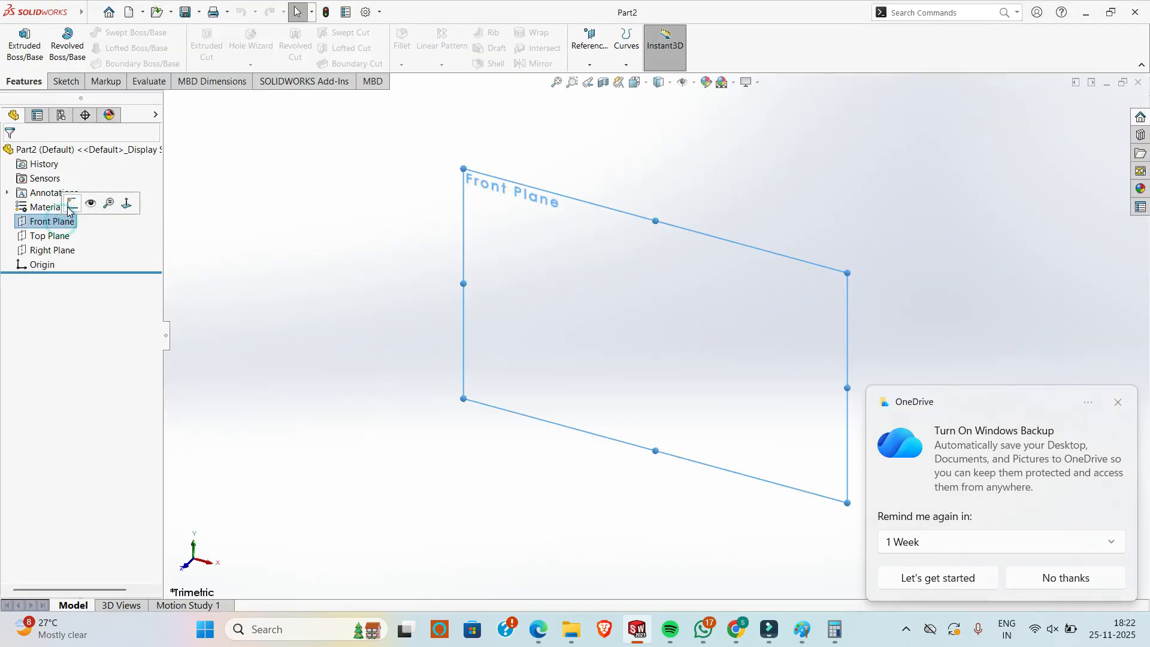
pyautogui.click(72, 204)
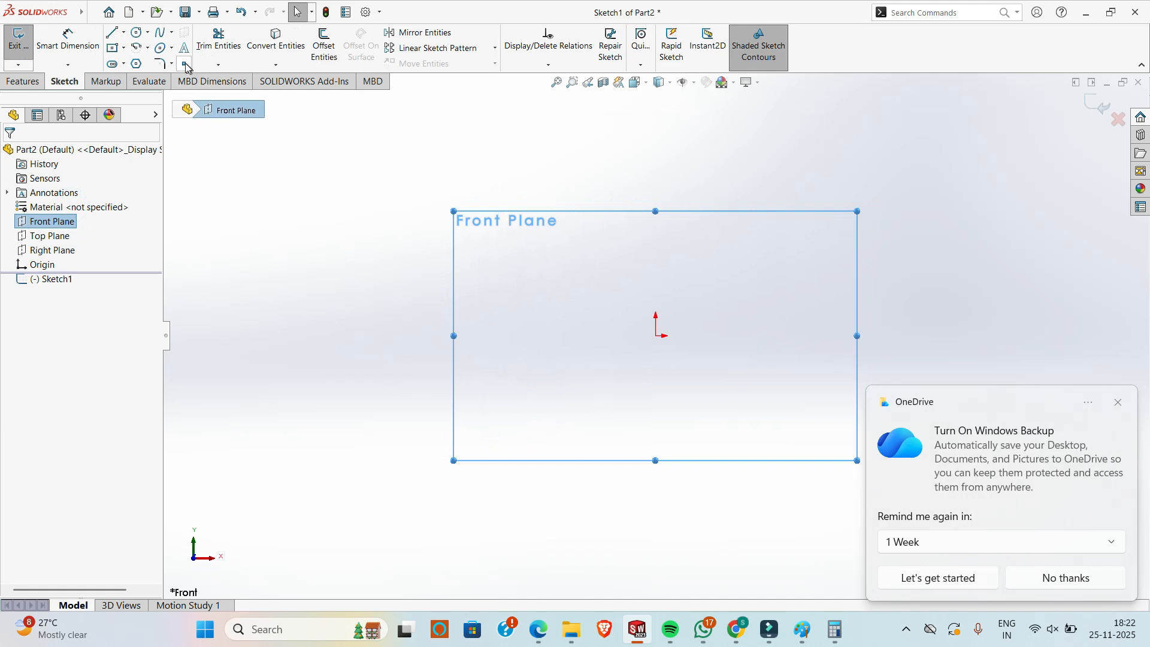
pyautogui.click(138, 34)
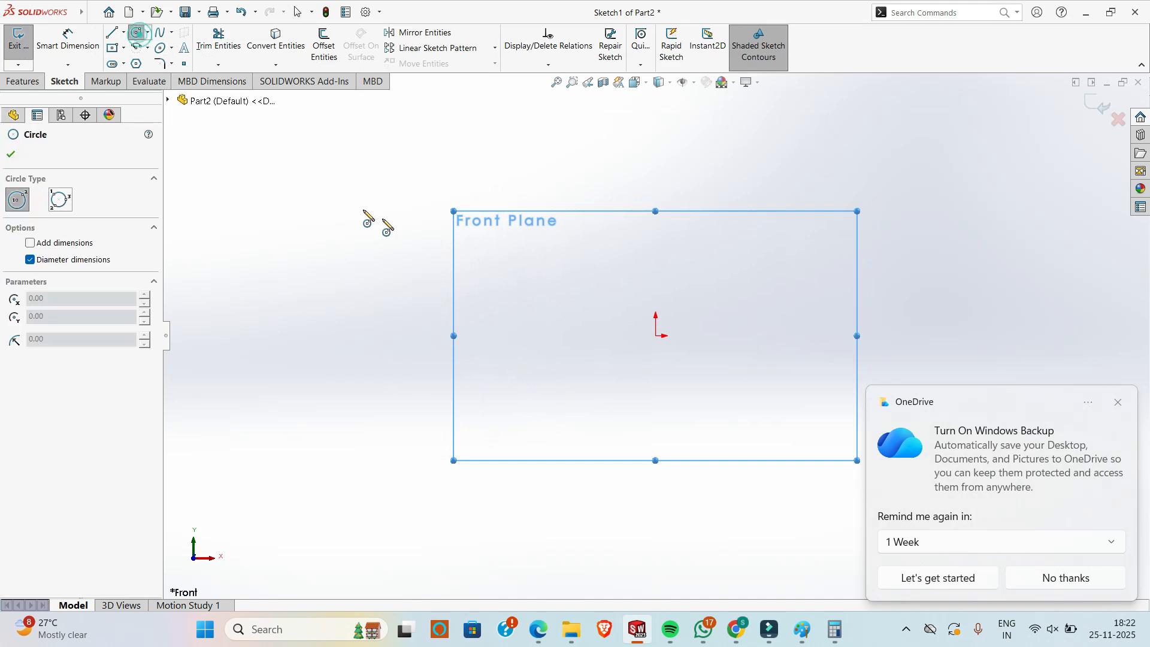
pyautogui.click(657, 336)
pyautogui.click(874, 297)
pyautogui.click(656, 336)
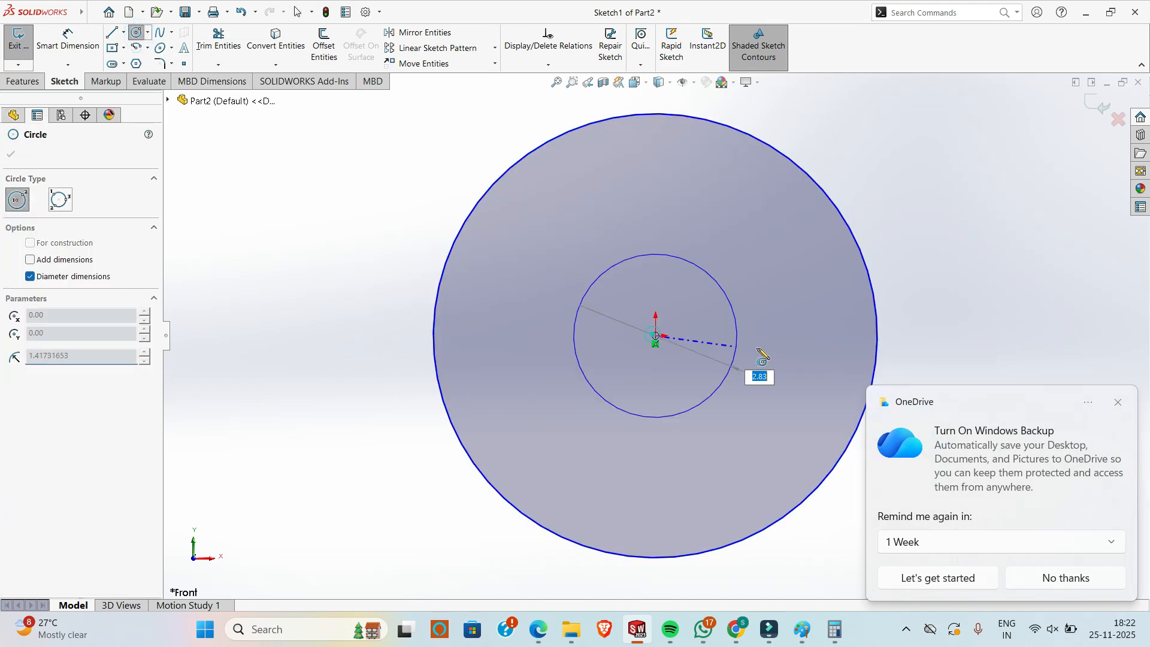
pyautogui.click(799, 336)
# - Set the document's unit system to MMGS (millimeter, gram, second)
pyautogui.click(364, 13)
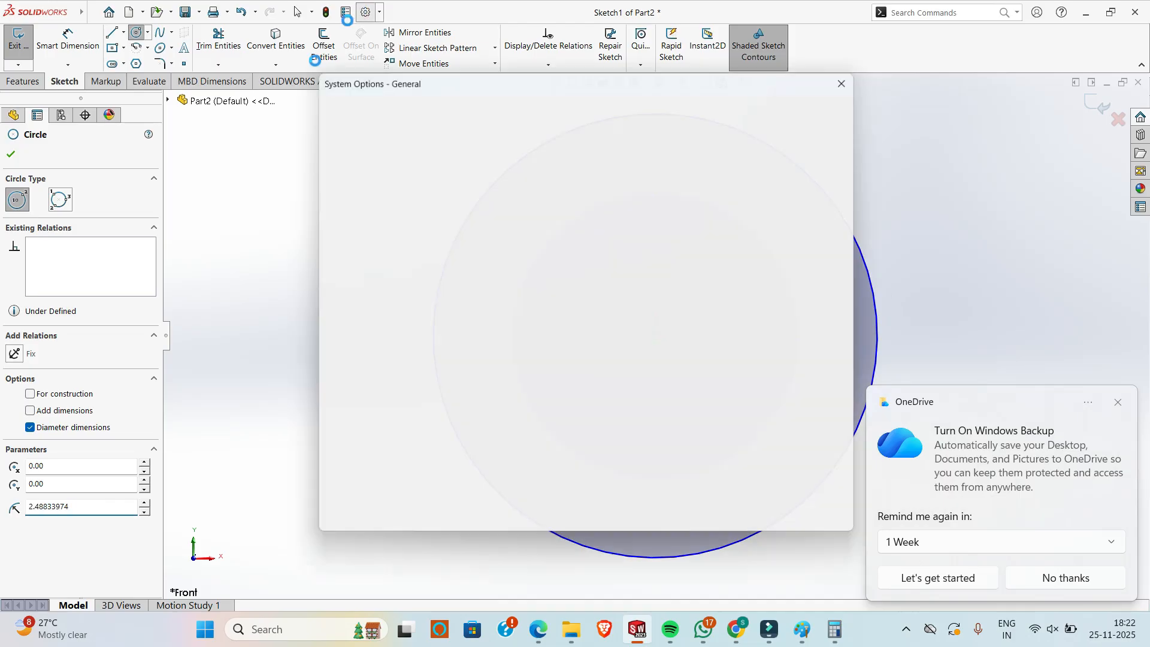
pyautogui.click(419, 102)
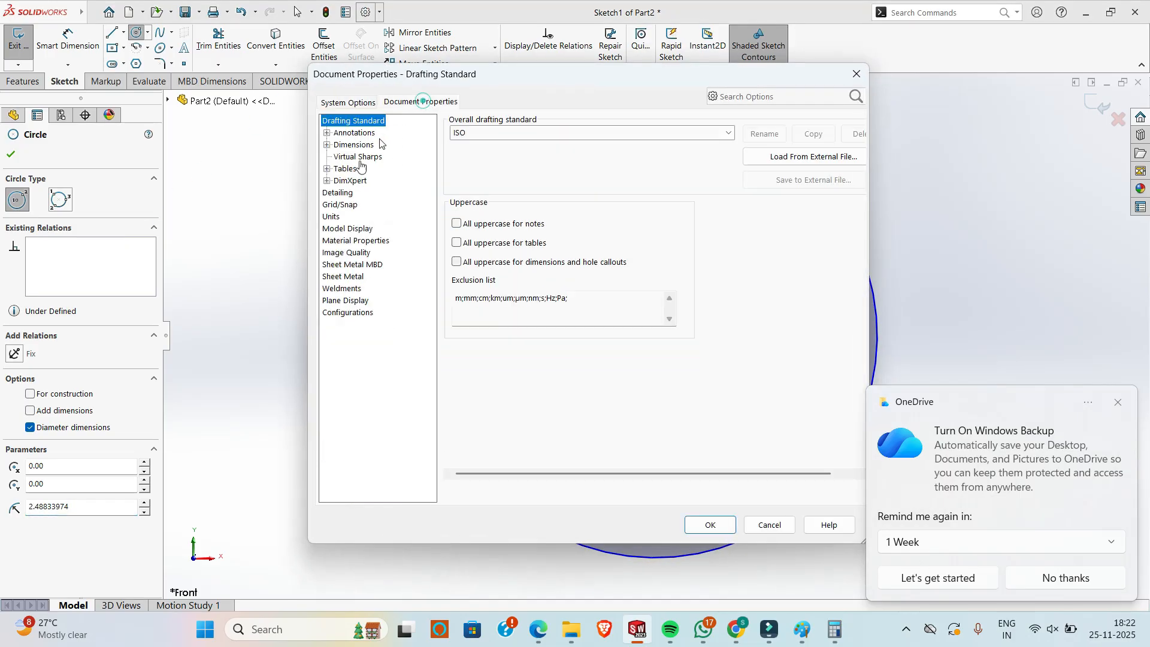
pyautogui.click(331, 216)
pyautogui.click(479, 159)
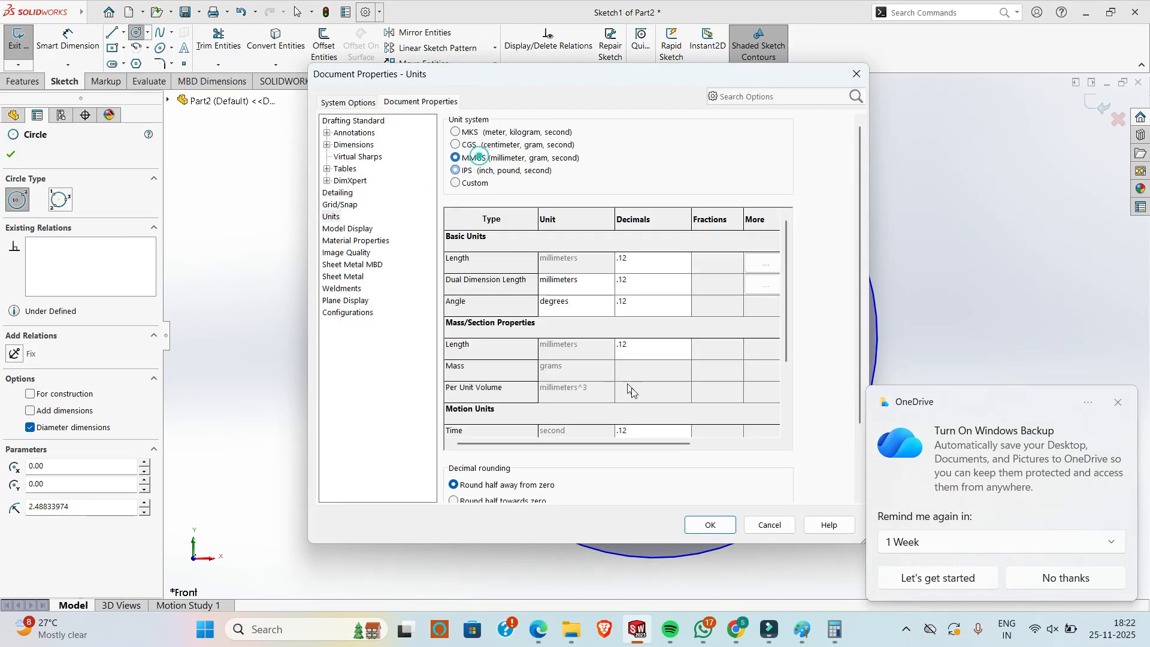
pyautogui.click(710, 525)
# - Reopen the sketch for editing and dimension the outer circle's diameter as 272 mm per the inner friction disc drawing
pyautogui.click(55, 280)
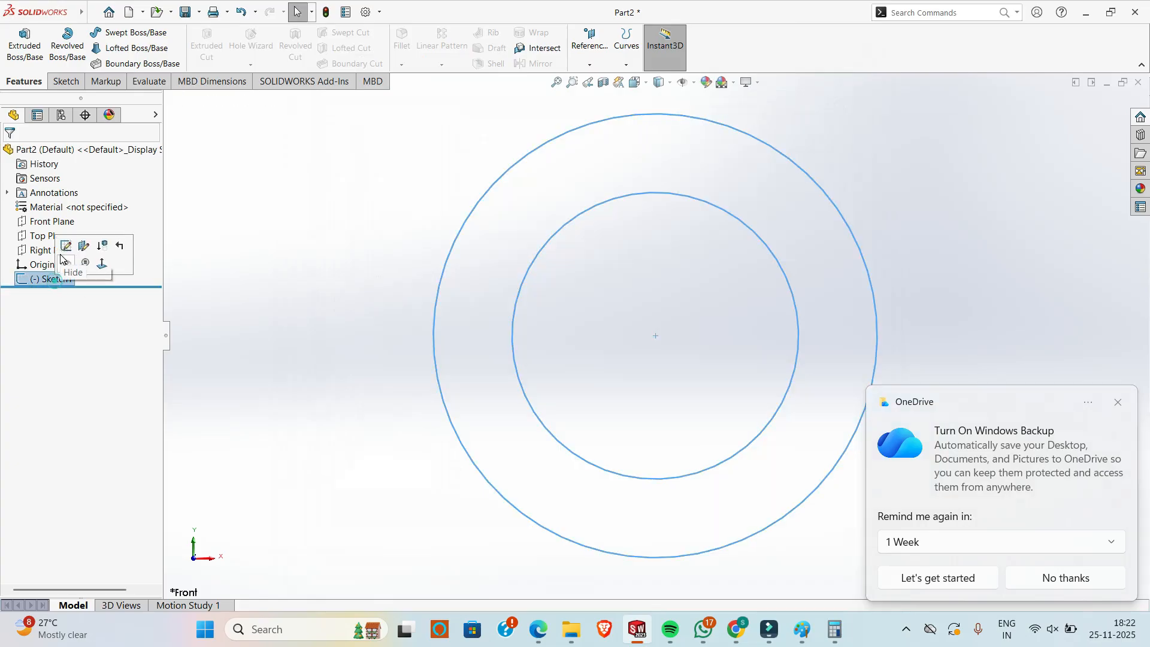
pyautogui.click(66, 257)
pyautogui.click(53, 44)
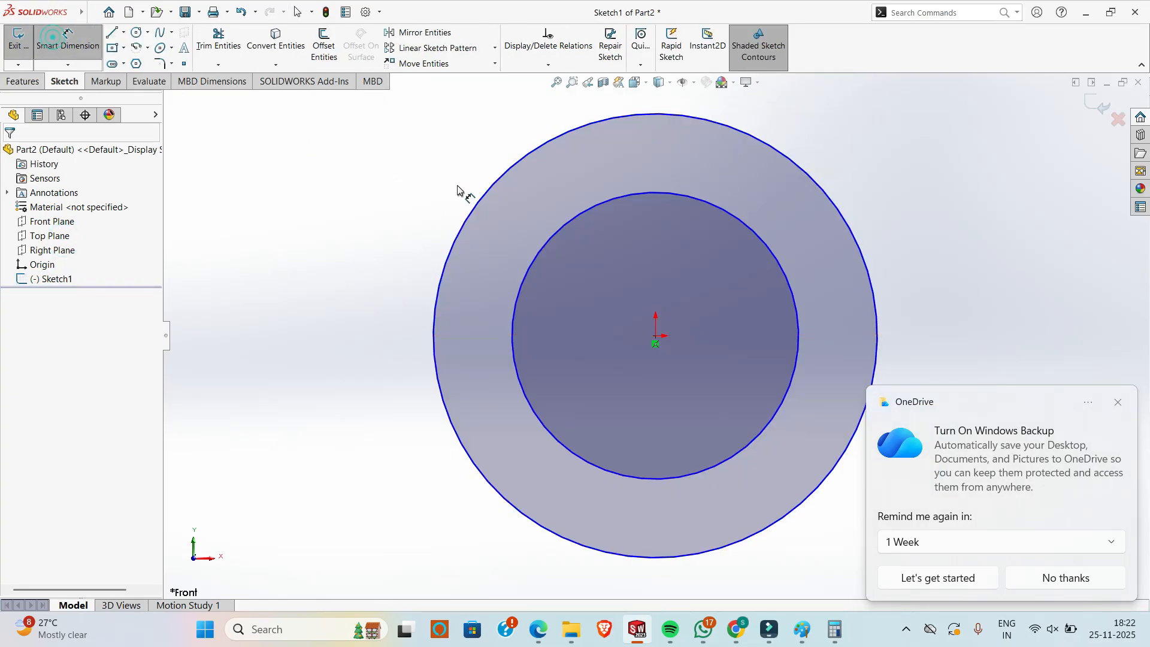
pyautogui.click(484, 191)
pyautogui.click(430, 164)
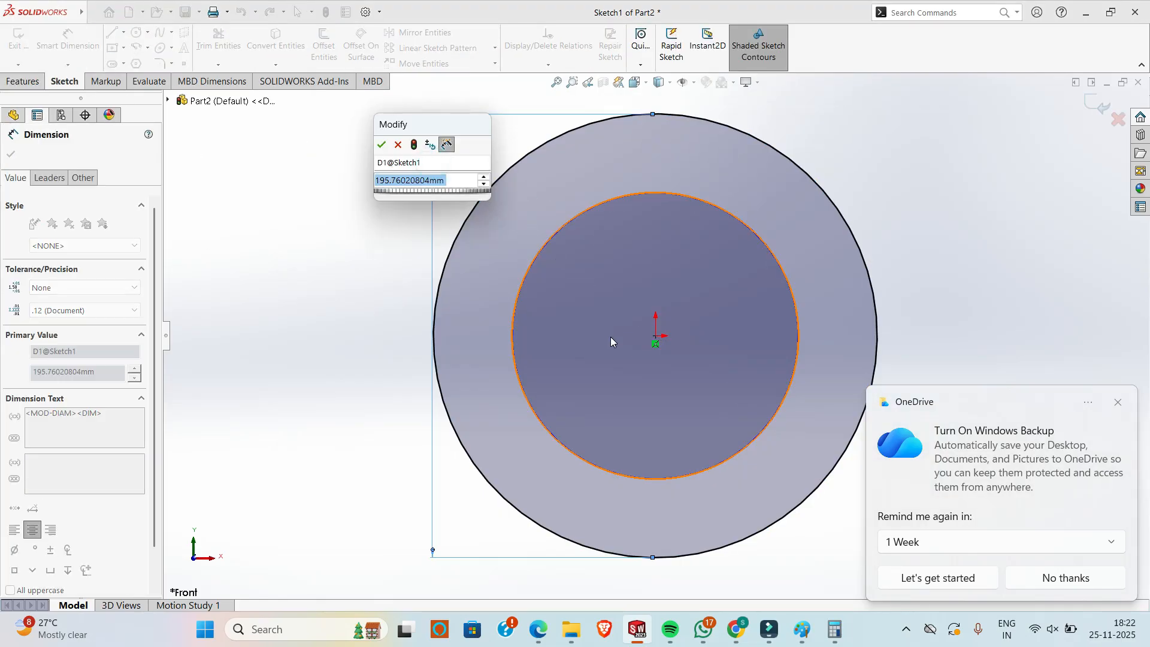
pyautogui.hotkey('alt', 'Tab')
pyautogui.hotkey('alt', 'Tab')
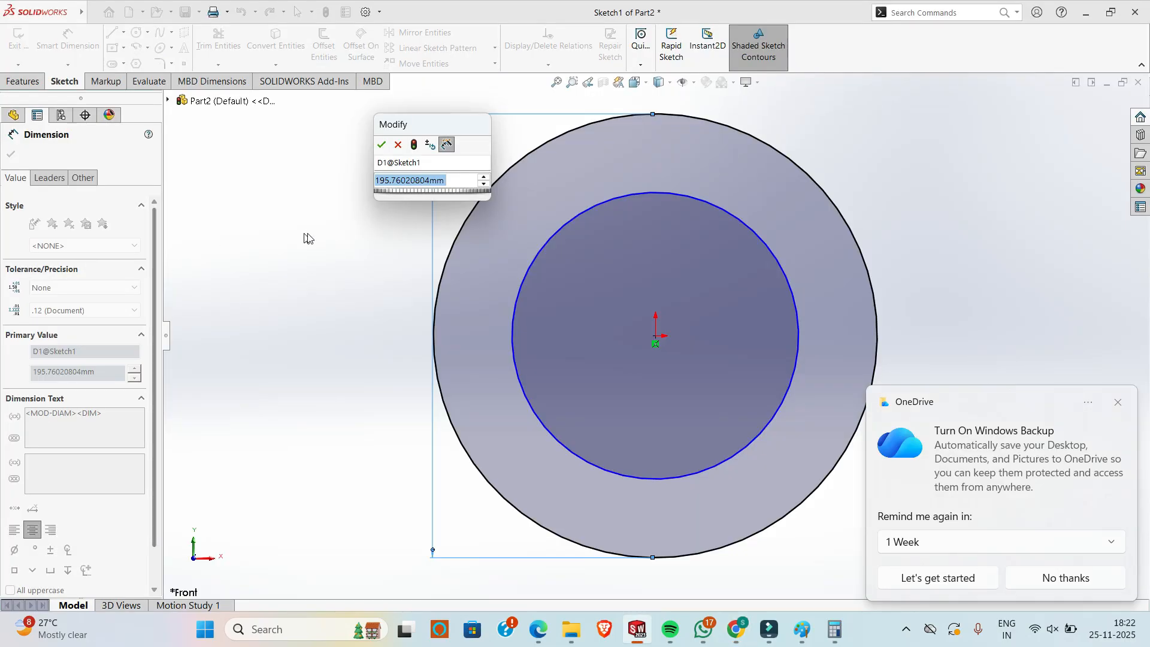
pyautogui.write('272')
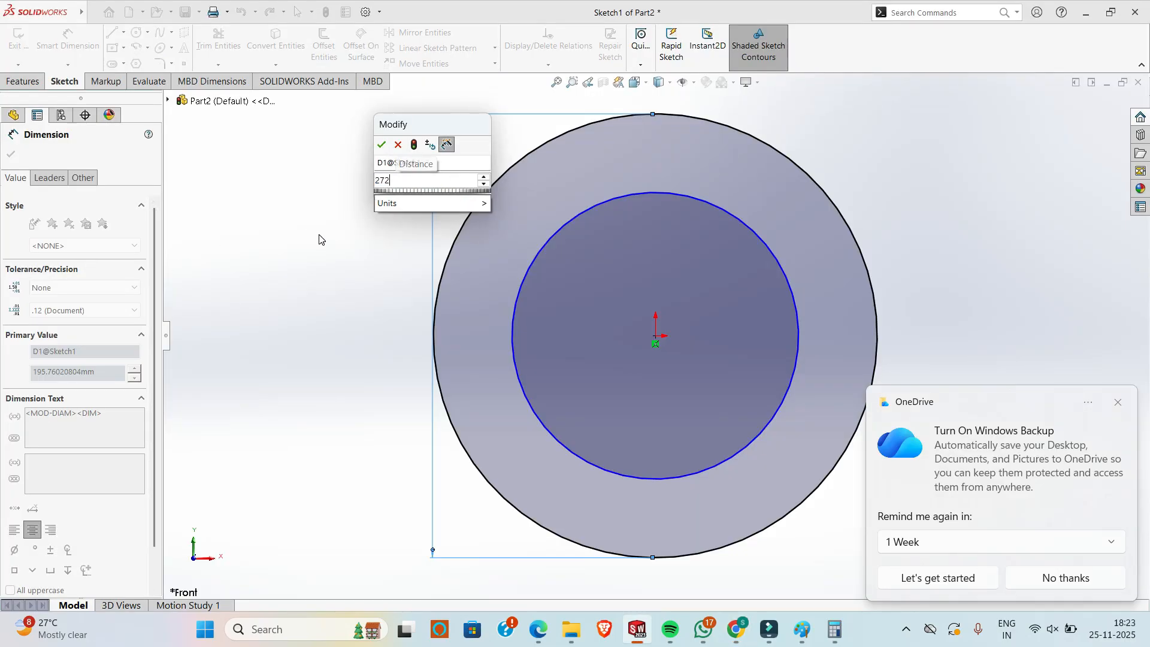
pyautogui.press('Return')
# - Consult the drawing, dimension the inner circle's diameter as 180 mm and exit the sketch
pyautogui.hotkey('alt', 'Tab')
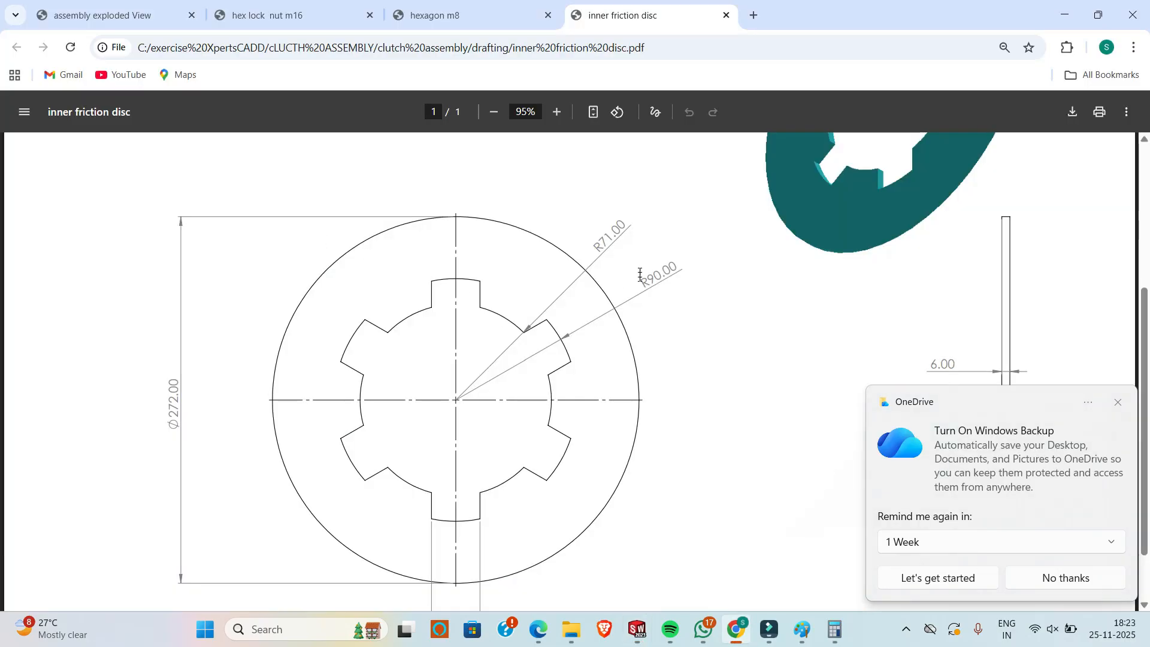
pyautogui.hotkey('alt', 'Tab')
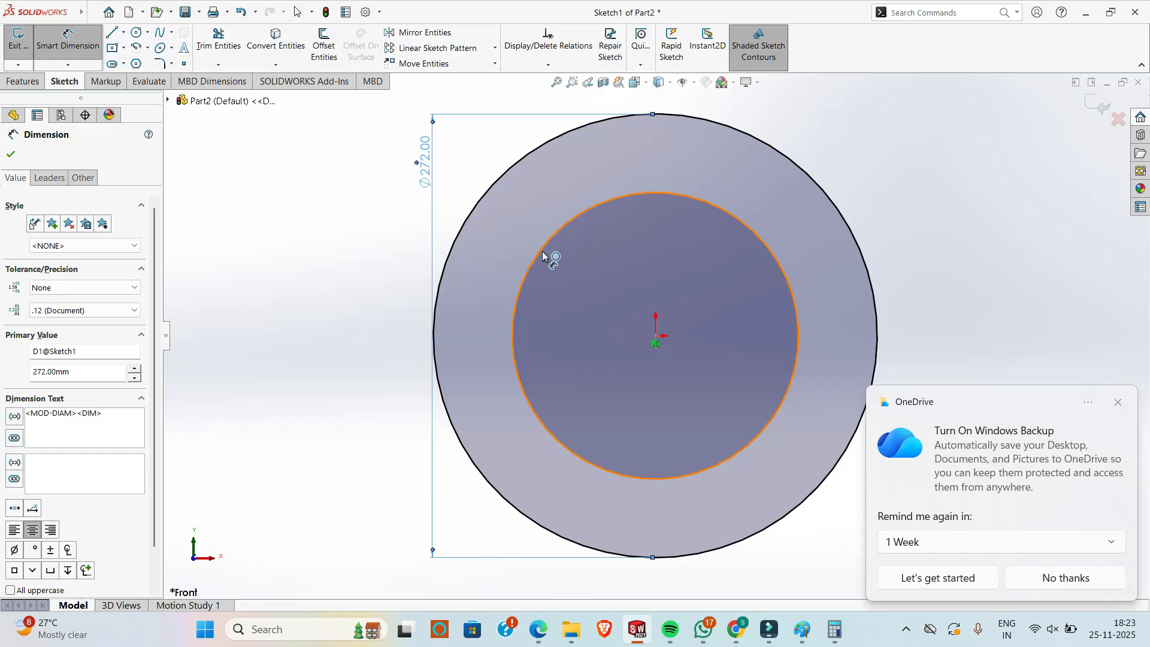
pyautogui.click(542, 251)
pyautogui.click(336, 233)
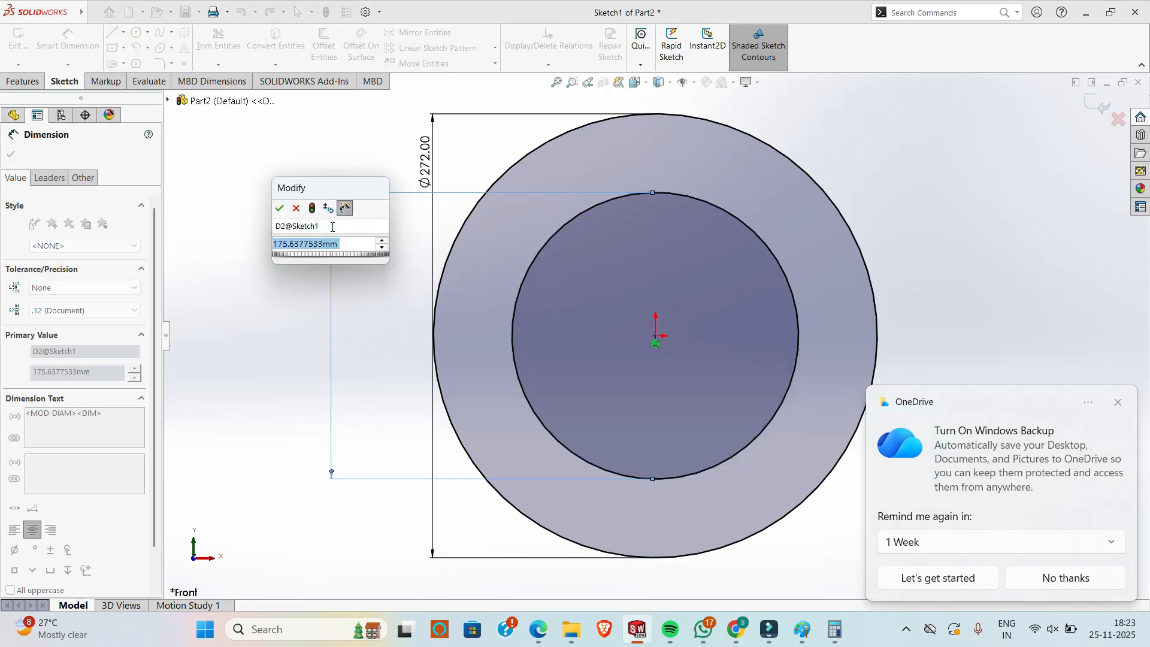
pyautogui.write('180')
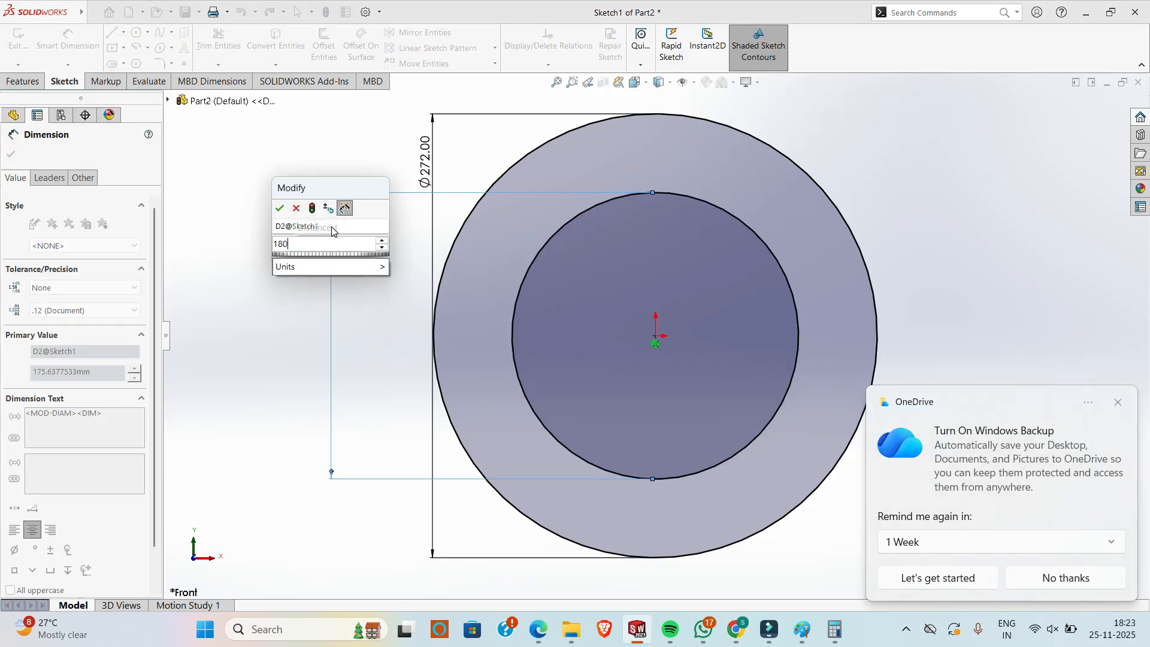
pyautogui.press('Return')
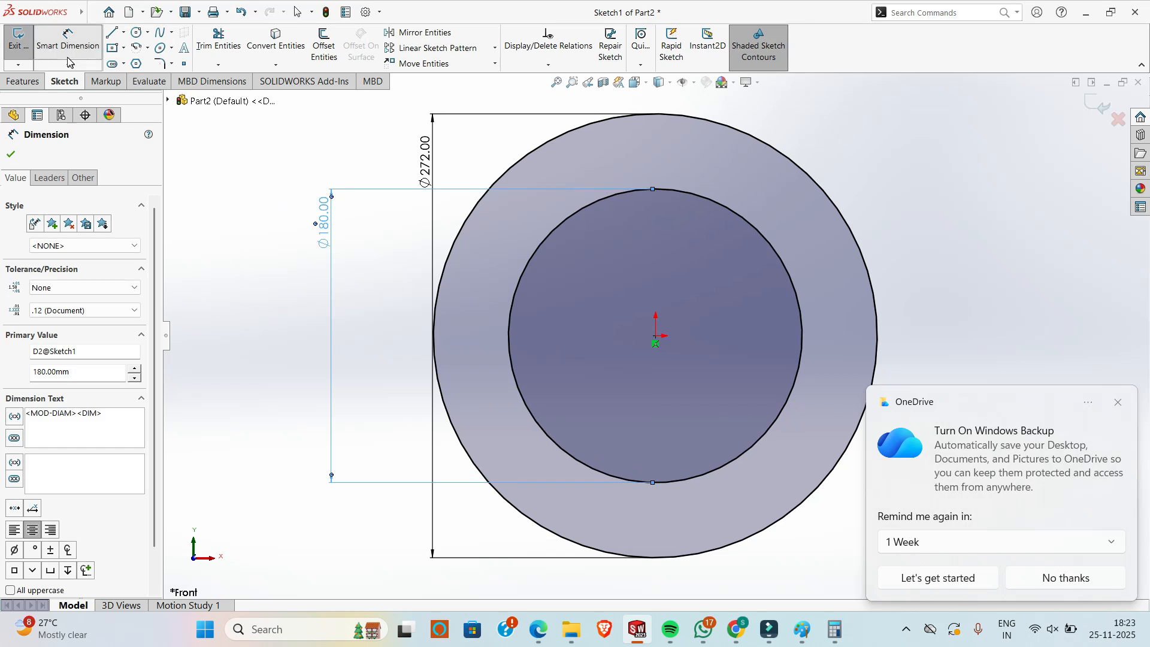
pyautogui.click(17, 35)
pyautogui.moveTo(492, 270); pyautogui.dragTo(433, 318, button='middle')
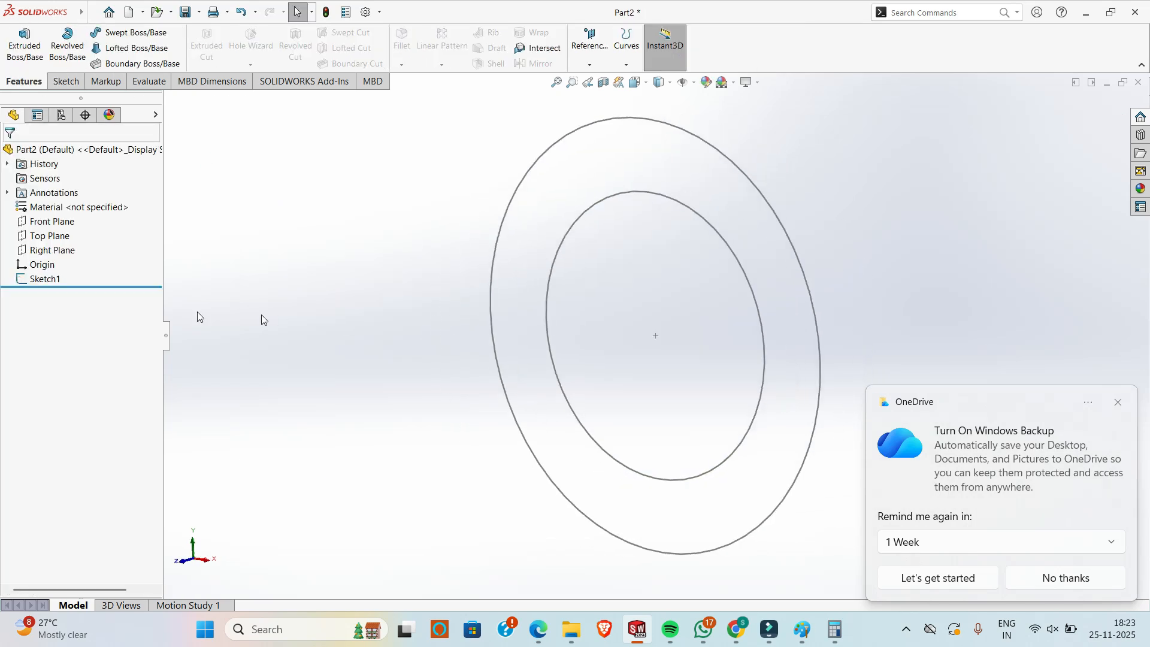
# - Extrude the ring sketch to a blind depth of 6 mm per the inner friction disc drawing, declining the Windows Backup reminder
pyautogui.click(42, 284)
pyautogui.hotkey('alt', 'Tab')
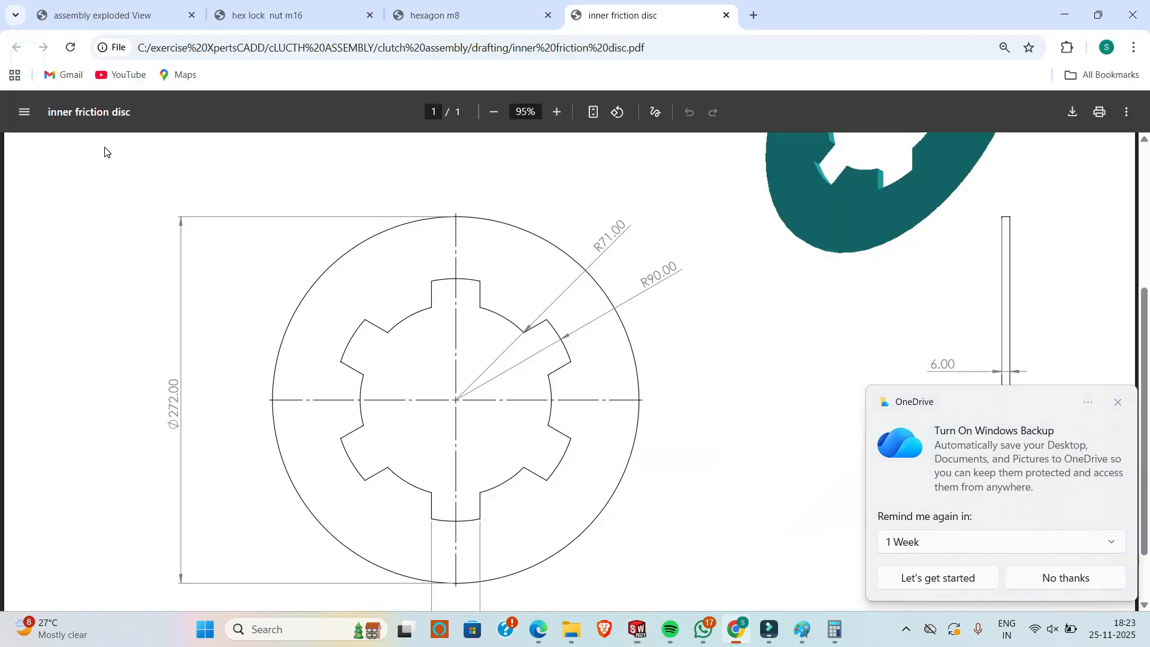
pyautogui.keyDown('ctrl'); pyautogui.scroll(-3, 534, 288); pyautogui.keyUp('ctrl')
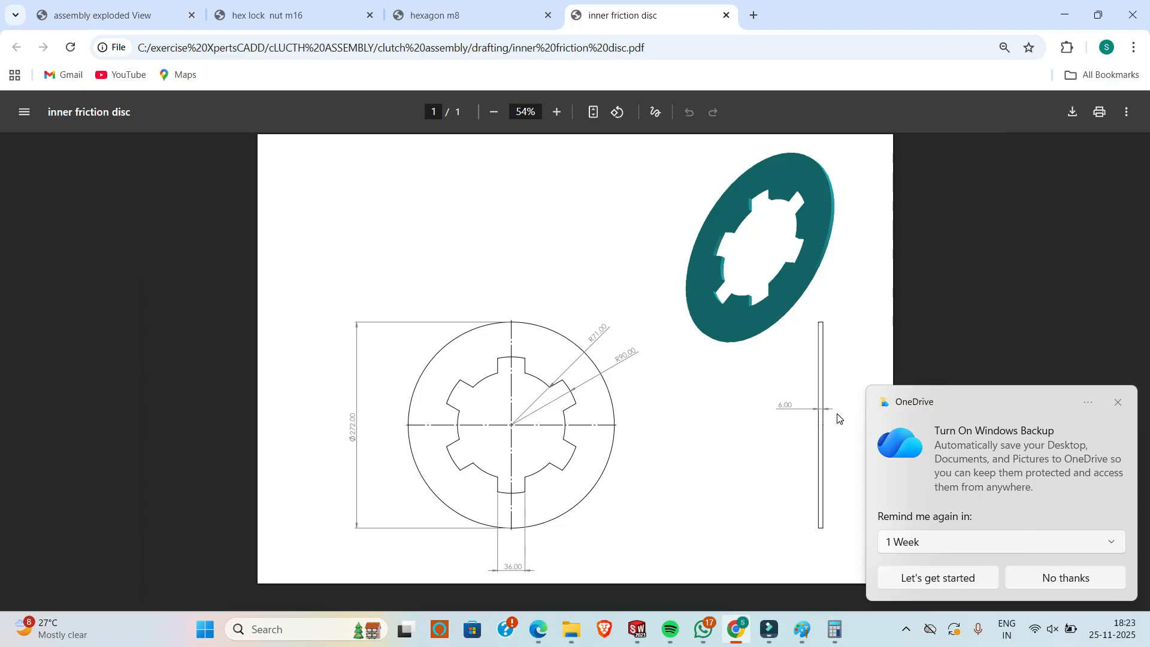
pyautogui.click(1066, 577)
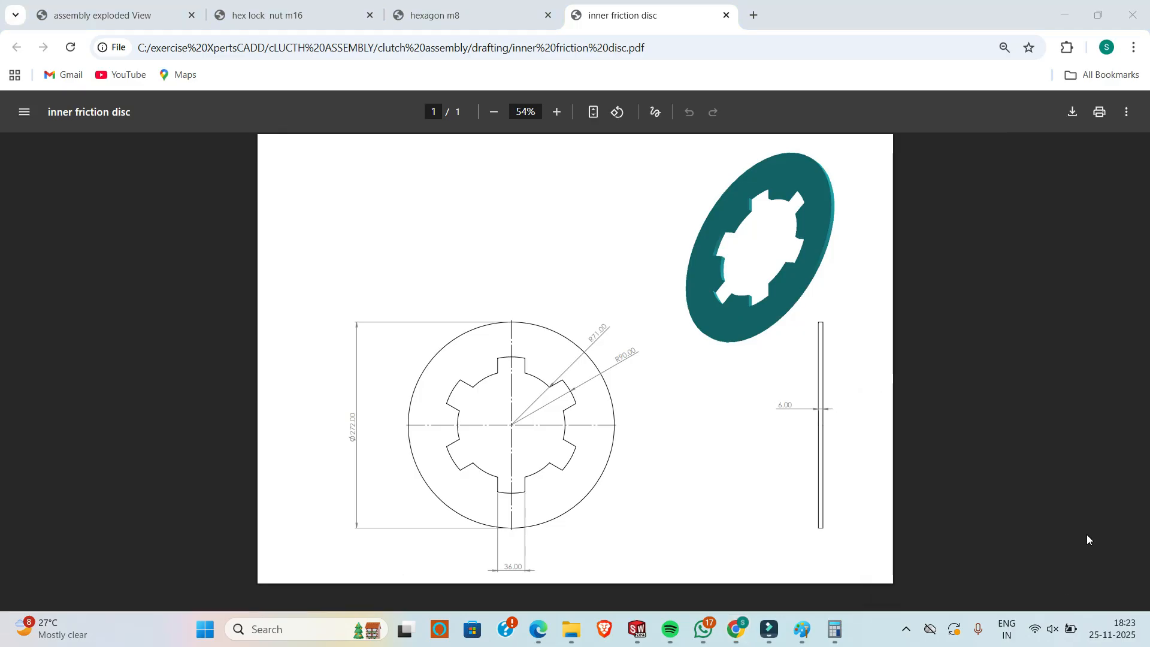
pyautogui.hotkey('alt', 'Tab')
pyautogui.hotkey('alt', 'Tab')
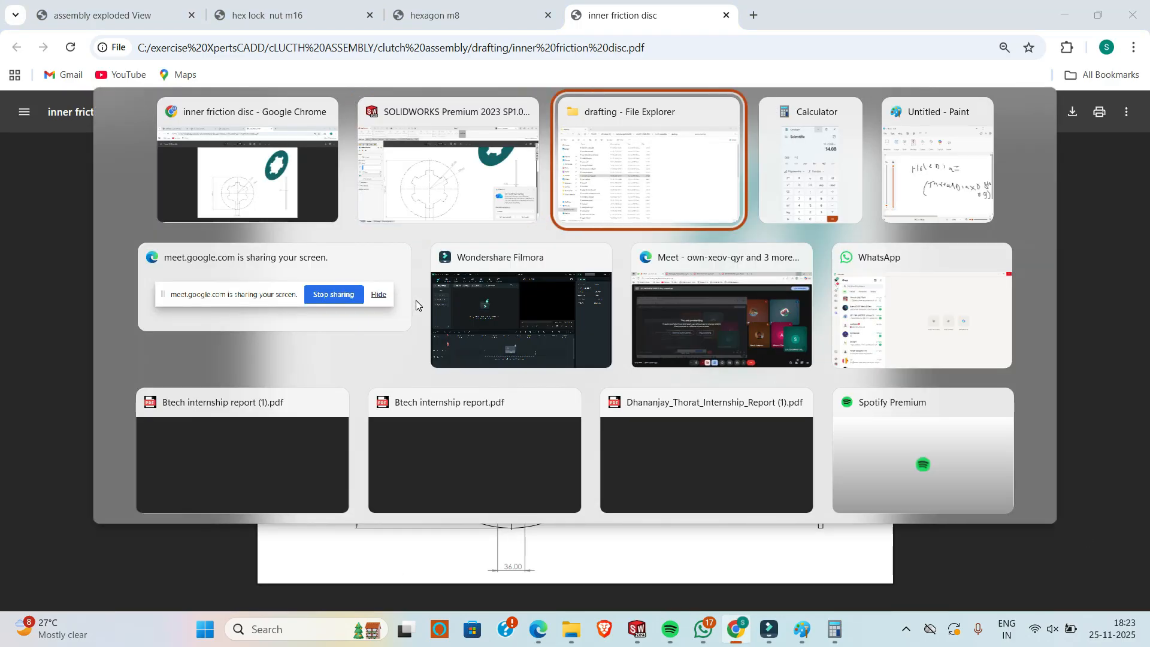
pyautogui.hotkey('alt', 'Tab')
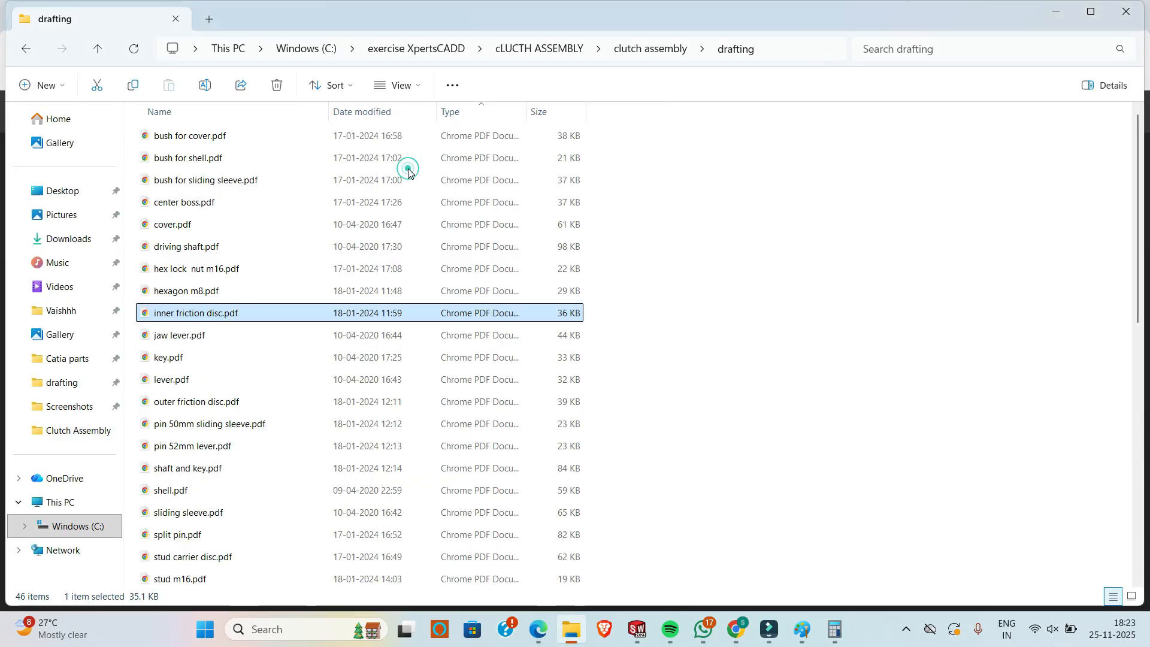
pyautogui.click(639, 630)
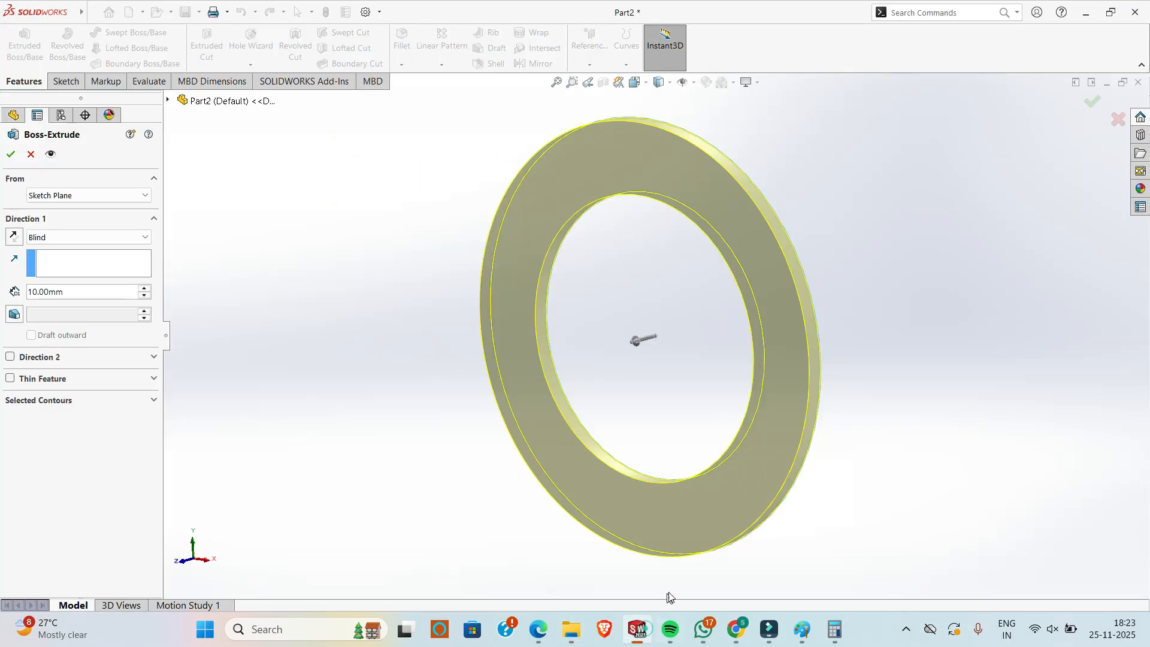
pyautogui.doubleClick(71, 295)
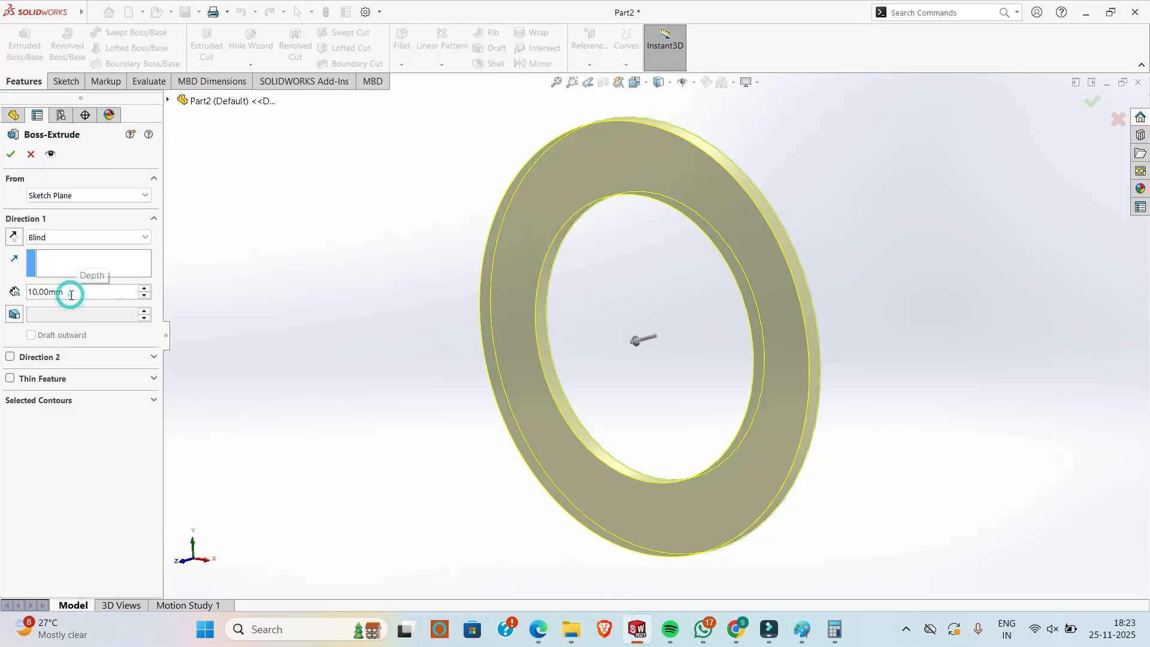
pyautogui.write('6')
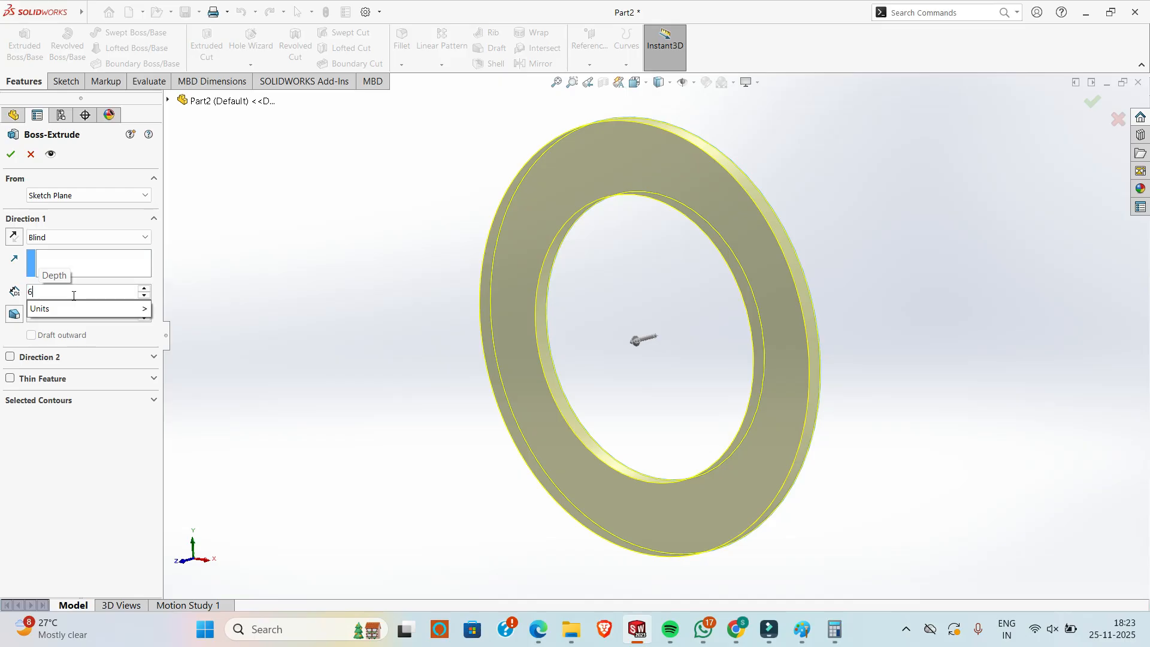
pyautogui.press('Return')
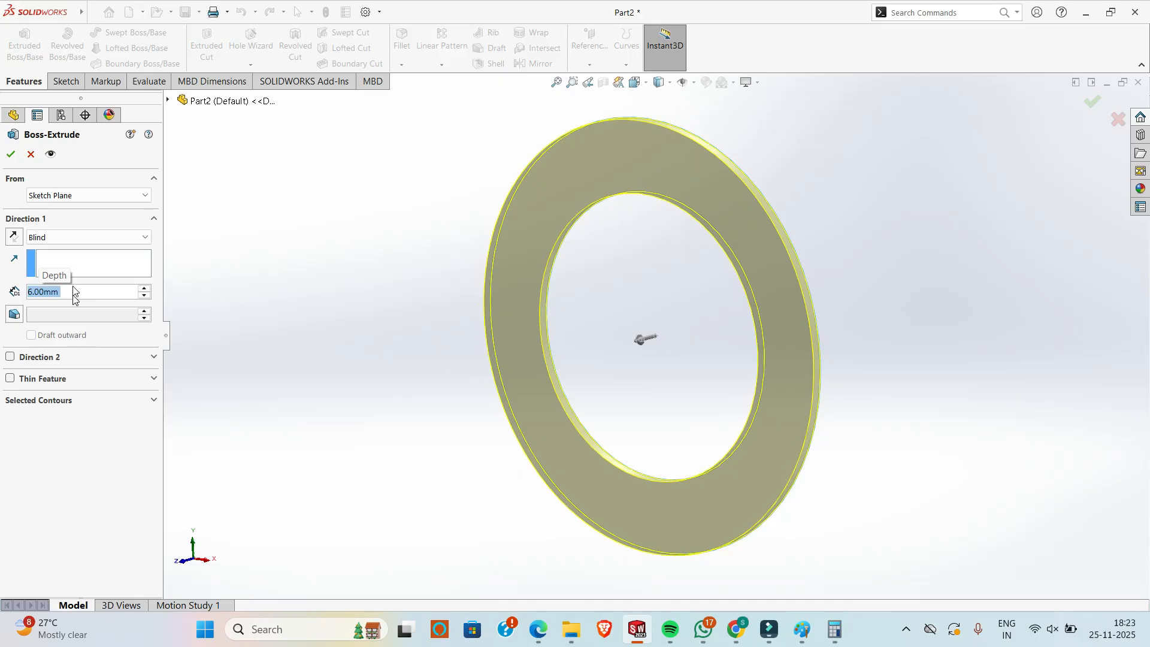
pyautogui.click(11, 154)
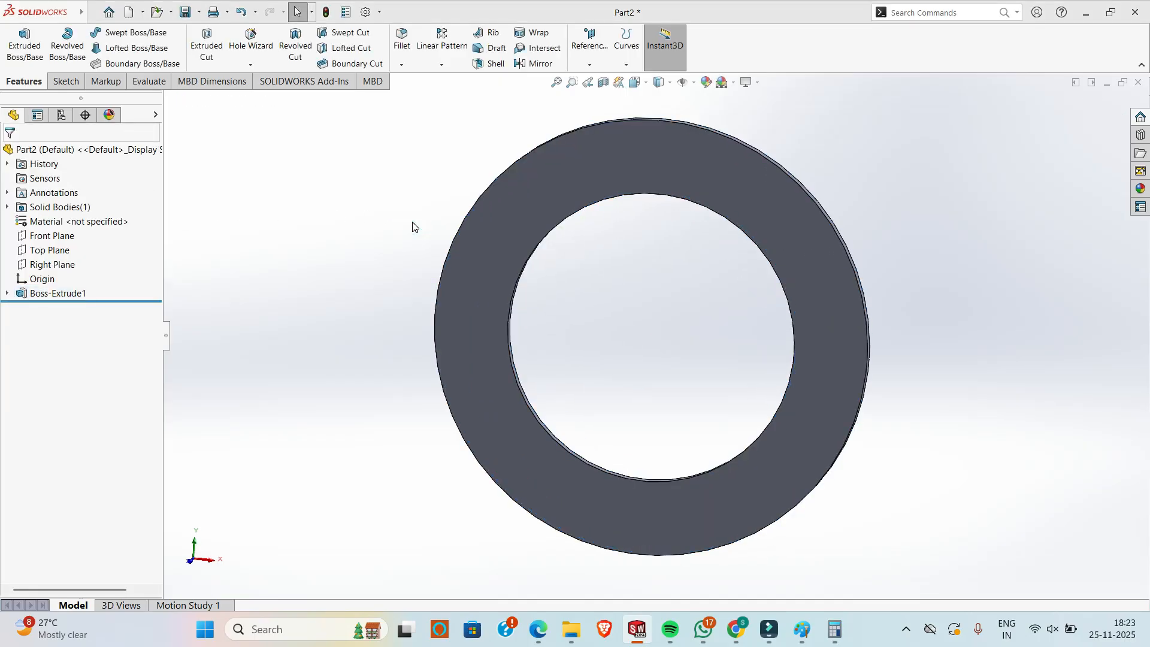
# - Examine the bore and slot radii on the inner friction disc drawing and return to the part
pyautogui.hotkey('alt', 'Tab')
pyautogui.moveTo(702, 640)
pyautogui.hotkey('alt', 'Tab')
pyautogui.hotkey('alt', 'Tab')
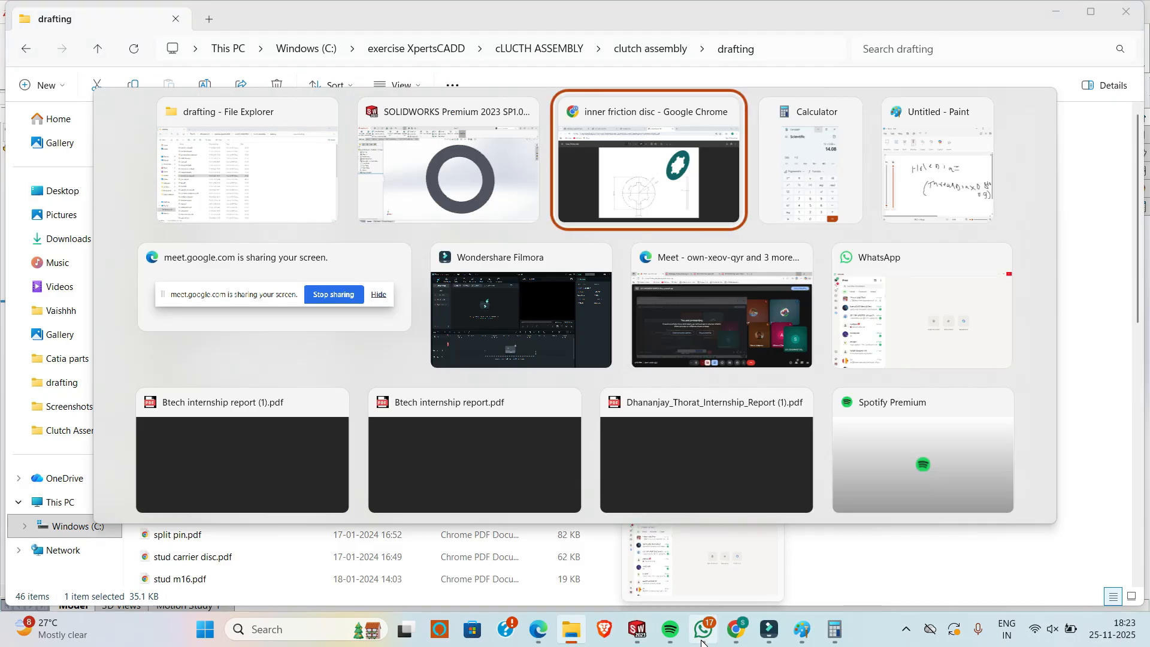
pyautogui.keyDown('ctrl'); pyautogui.scroll(5, 541, 437); pyautogui.keyUp('ctrl')
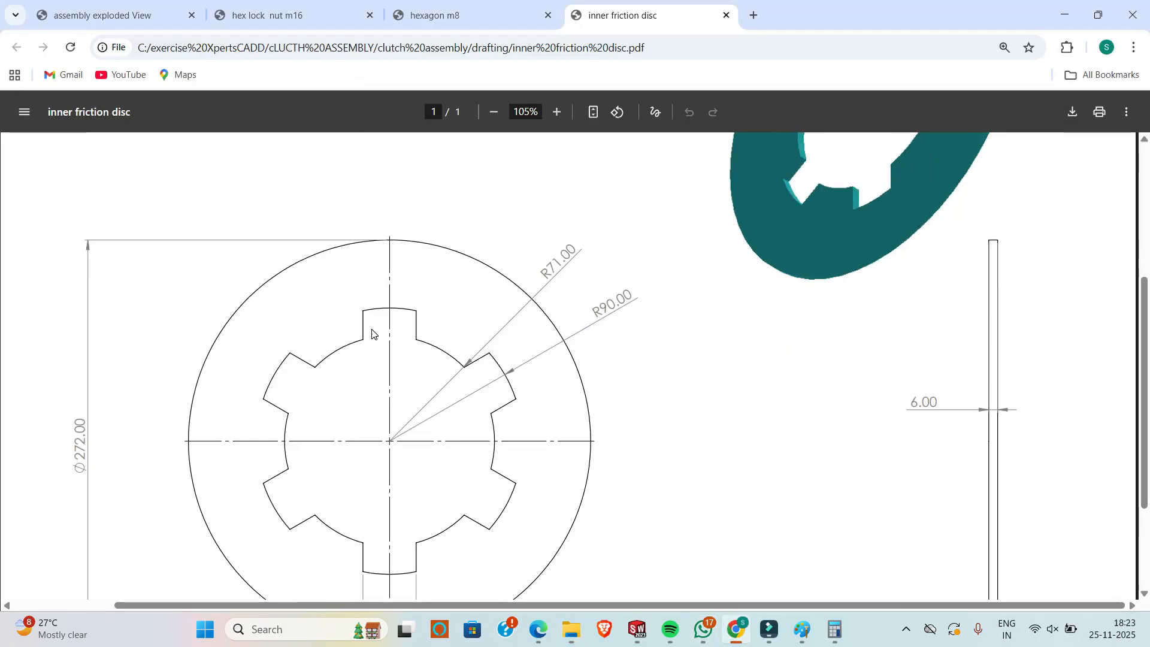
pyautogui.keyDown('ctrl'); pyautogui.scroll(2, 309, 298); pyautogui.keyUp('ctrl')
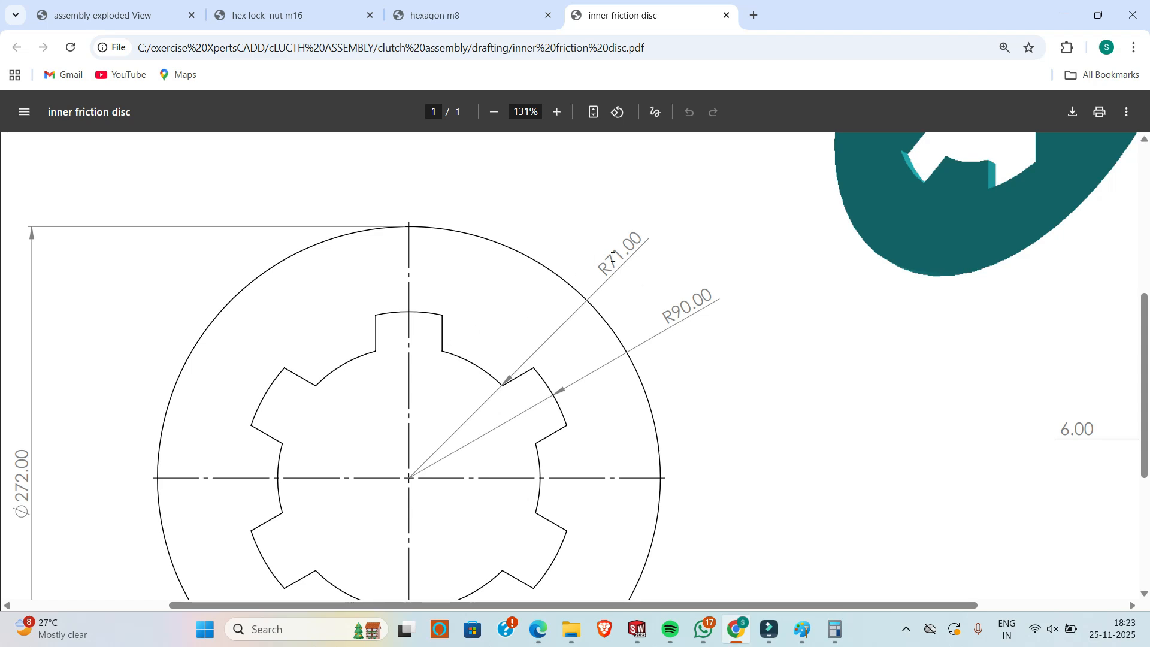
pyautogui.hotkey('alt', 'Tab')
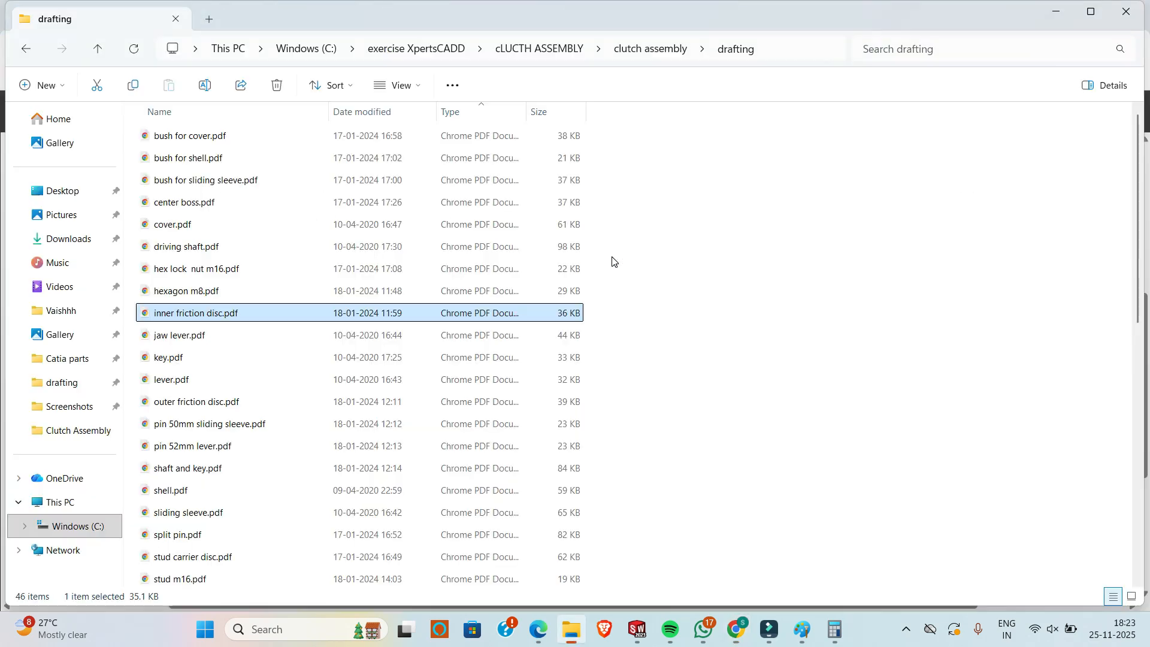
pyautogui.click(626, 634)
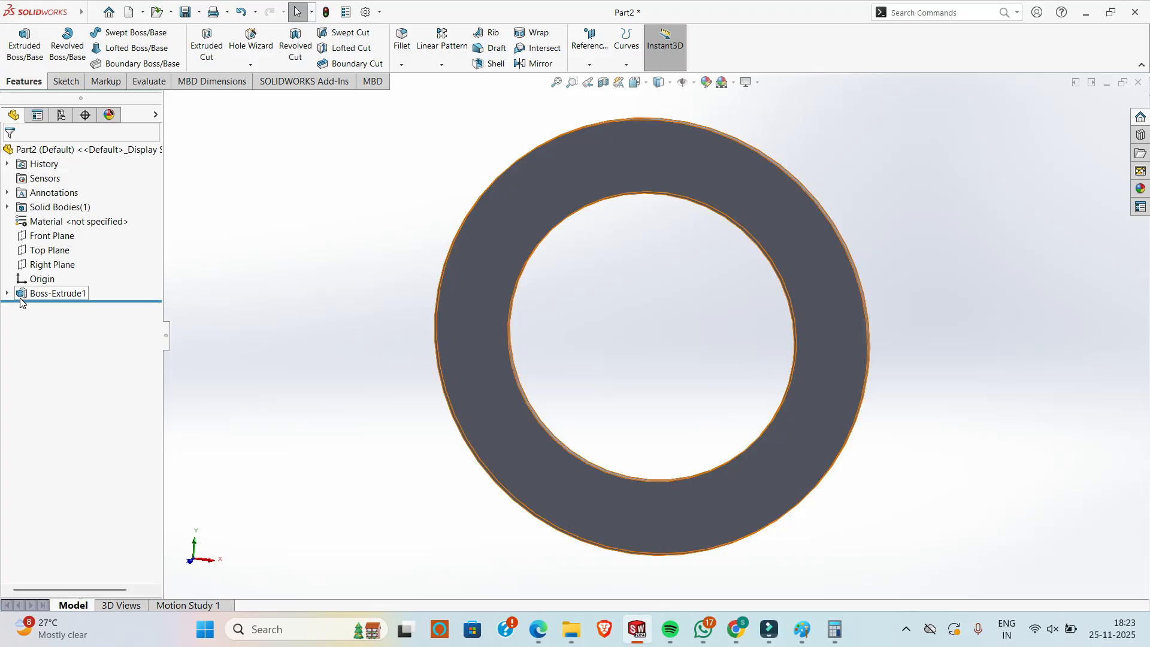
# - Reopen the extrusion's sketch, set the inner circle's diameter to 142 mm (71*2) and exit the sketch
pyautogui.click(57, 308)
pyautogui.click(63, 278)
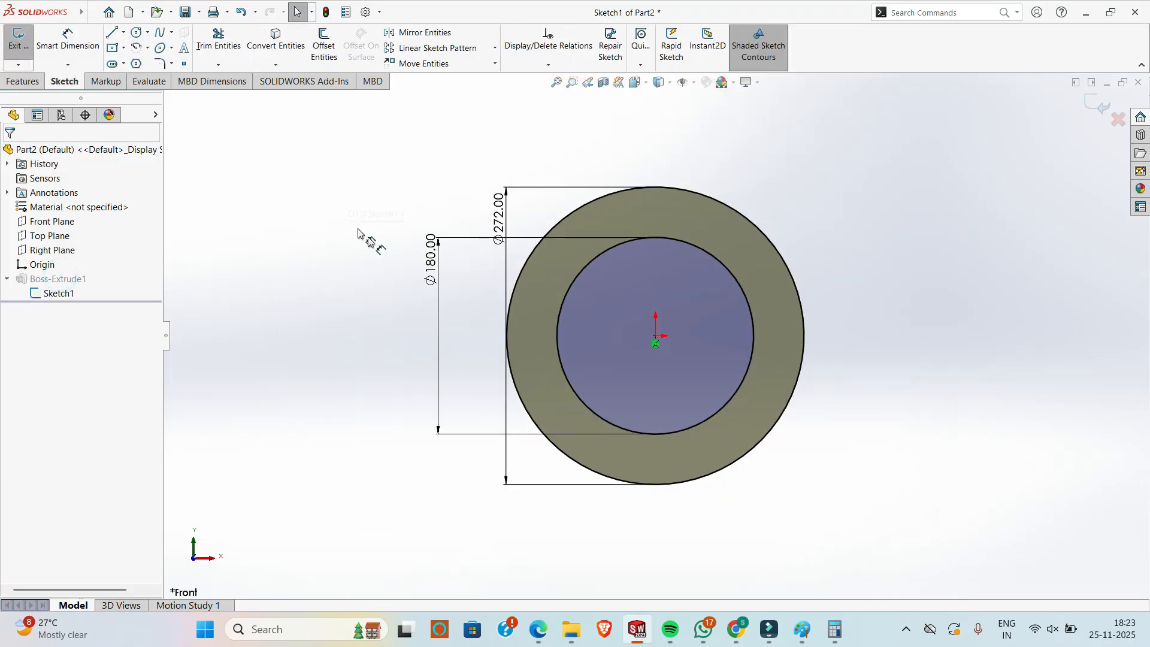
pyautogui.doubleClick(430, 260)
pyautogui.write('71*2')
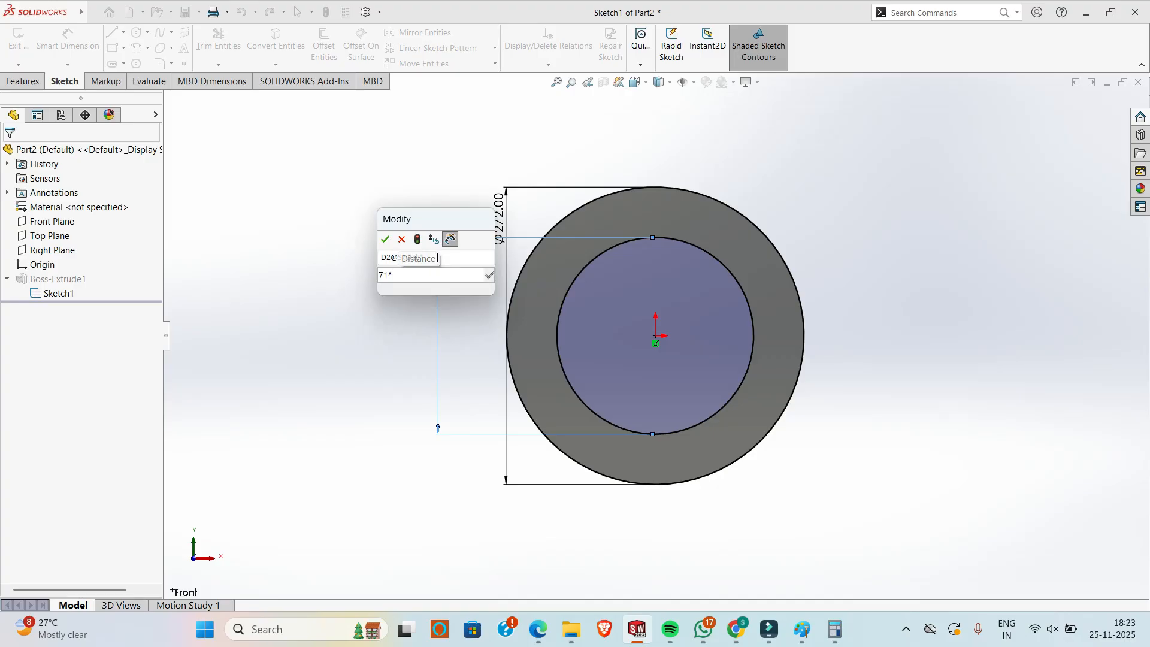
pyautogui.press('Return')
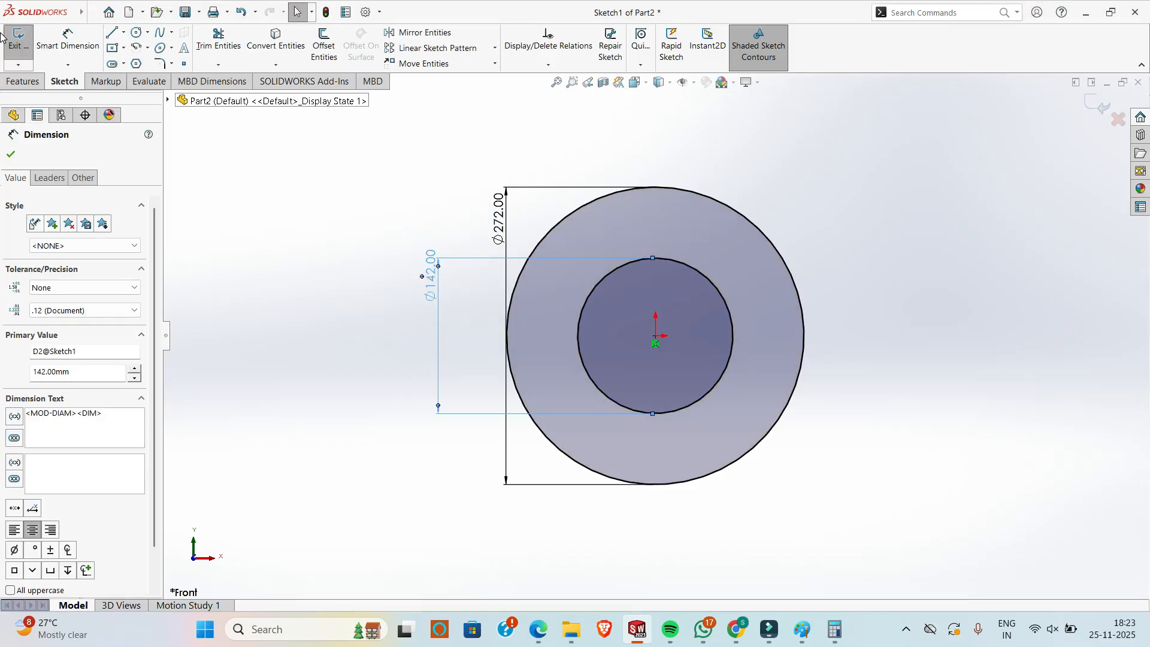
pyautogui.click(18, 39)
# - Start a sketch on the ring's front face and draw a circle 180 mm in diameter centred on the origin
pyautogui.click(612, 224)
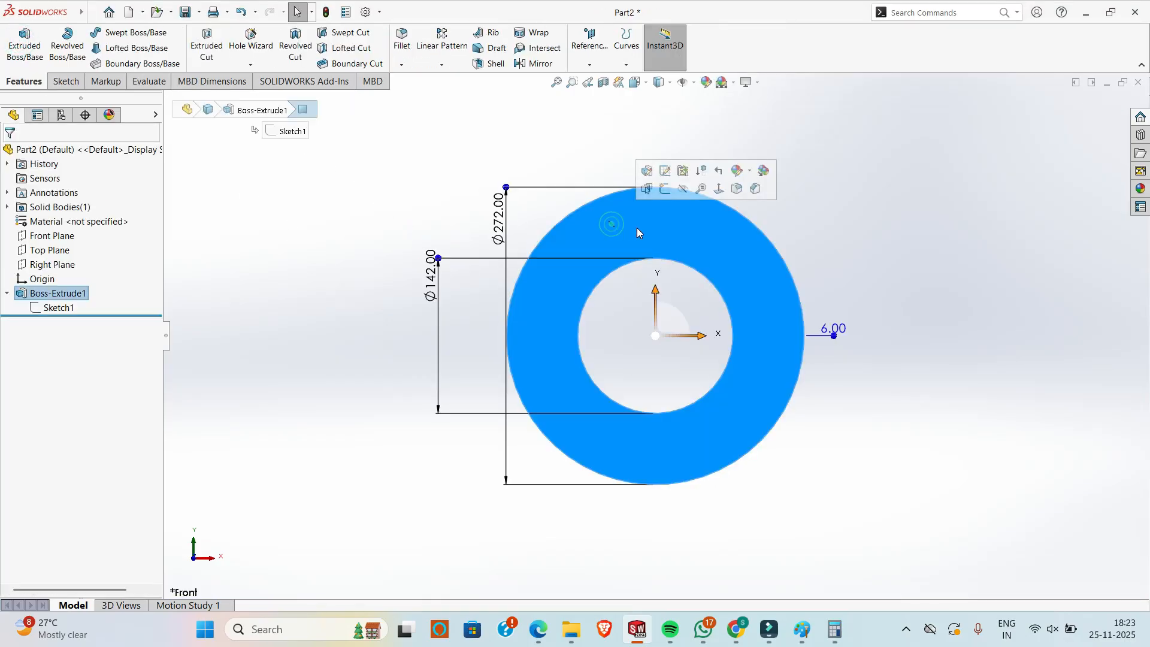
pyautogui.click(662, 189)
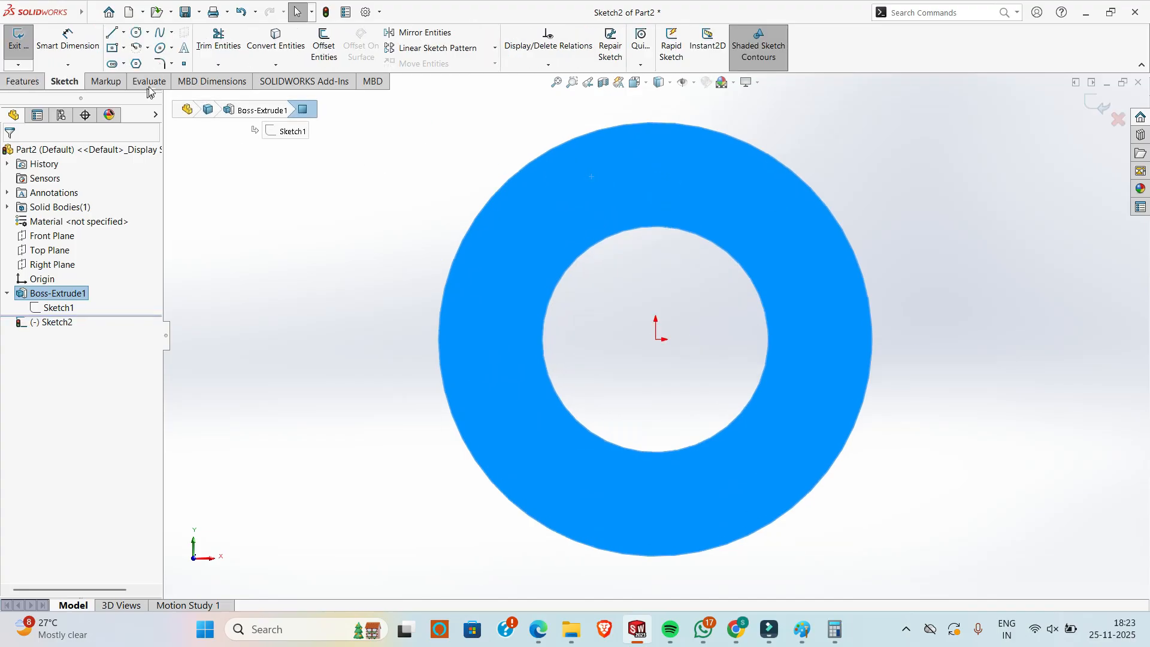
pyautogui.click(137, 33)
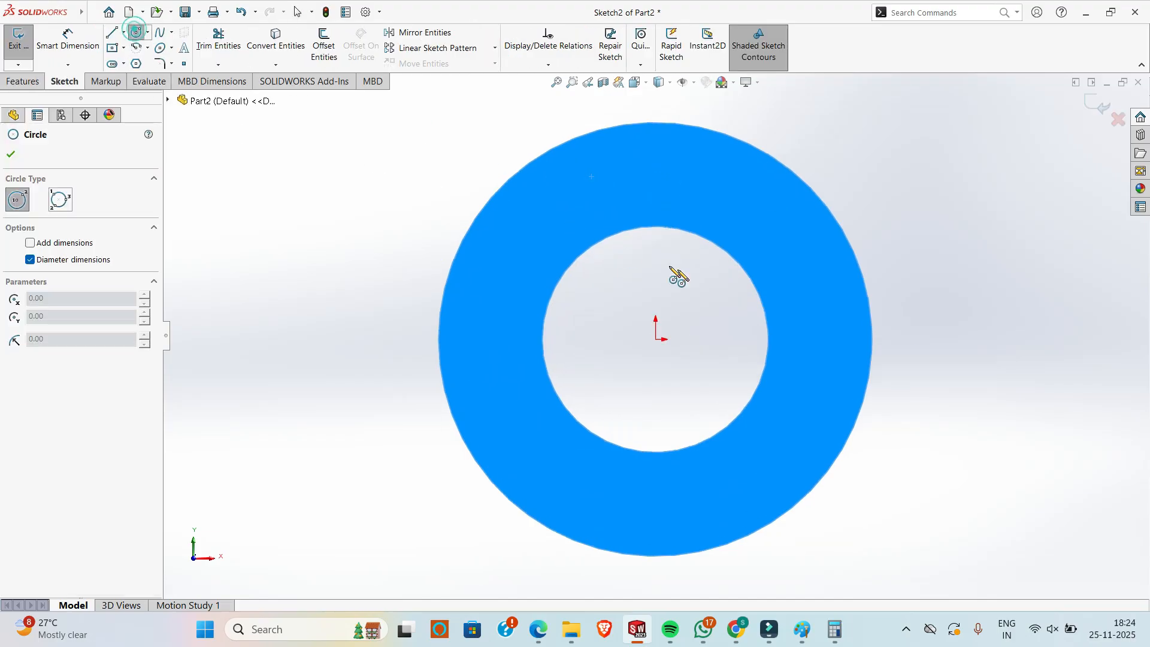
pyautogui.click(657, 338)
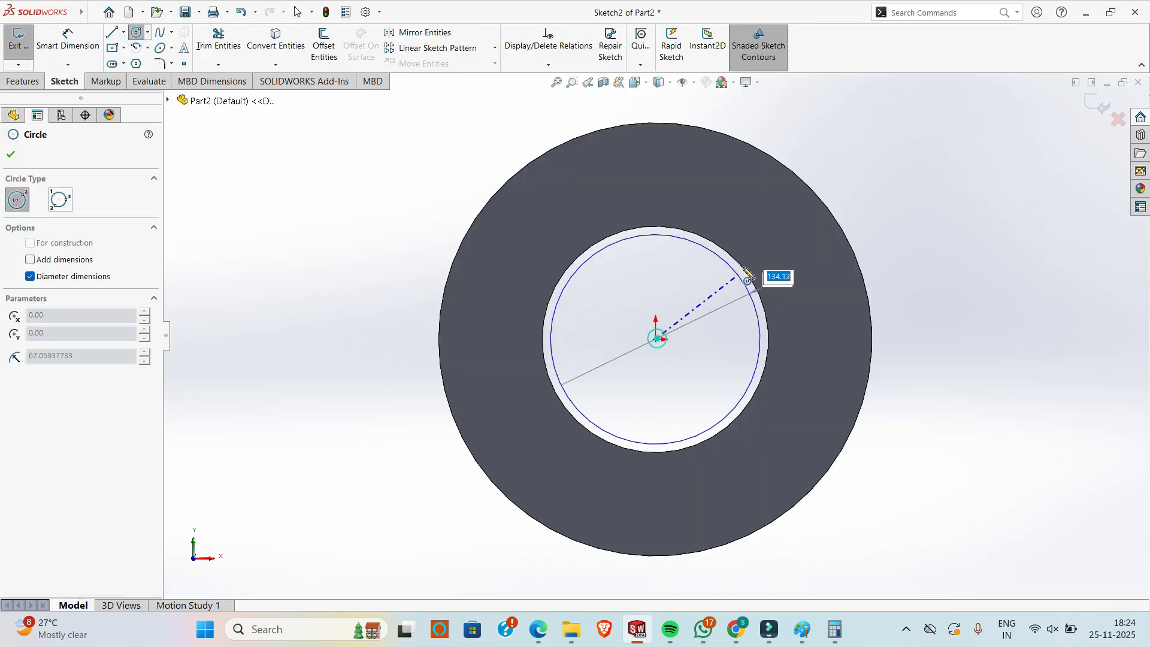
pyautogui.click(774, 239)
pyautogui.write('1')
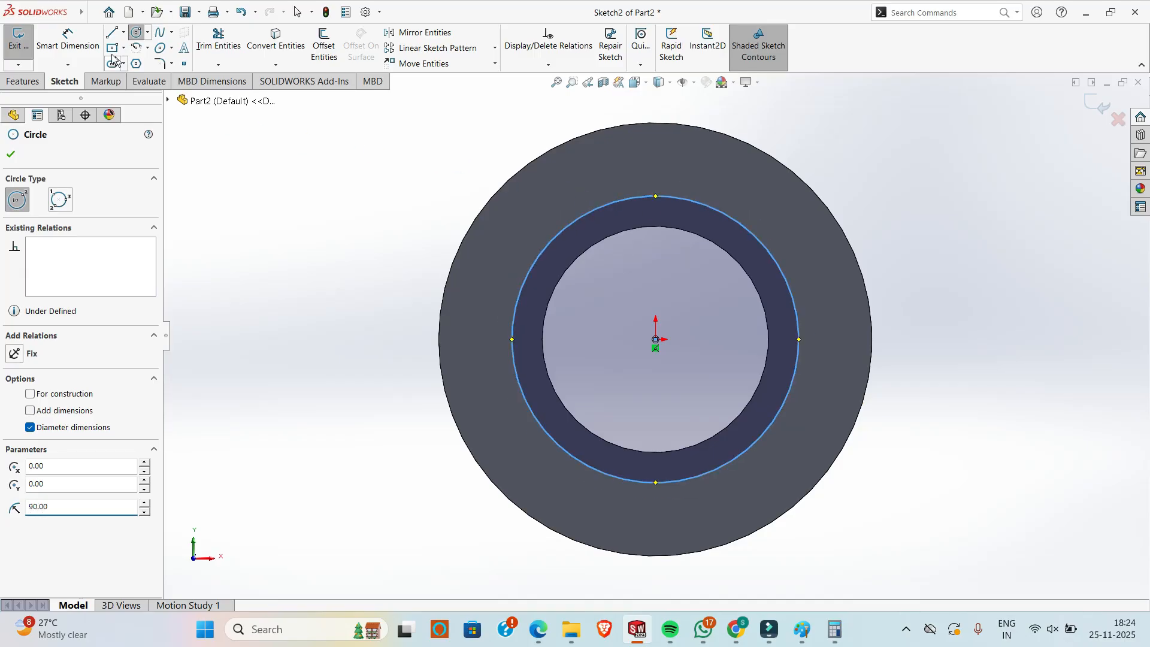
# - Add a 180 mm diameter dimension to the new circle
pyautogui.click(89, 39)
pyautogui.click(776, 262)
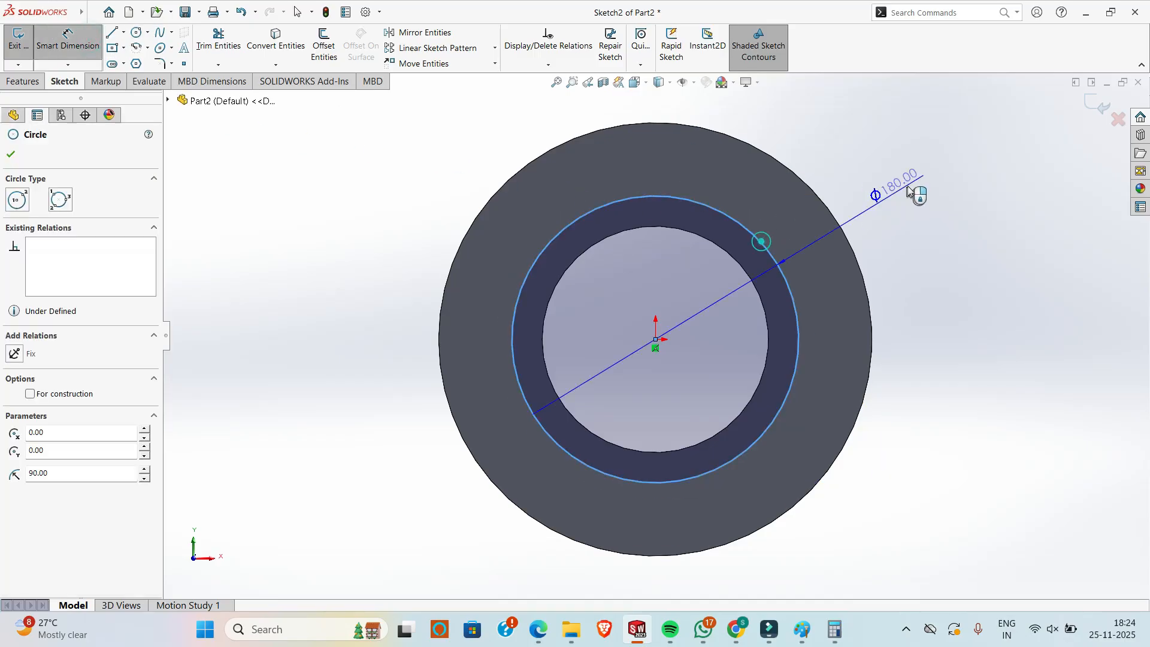
pyautogui.click(913, 182)
pyautogui.press('Escape')
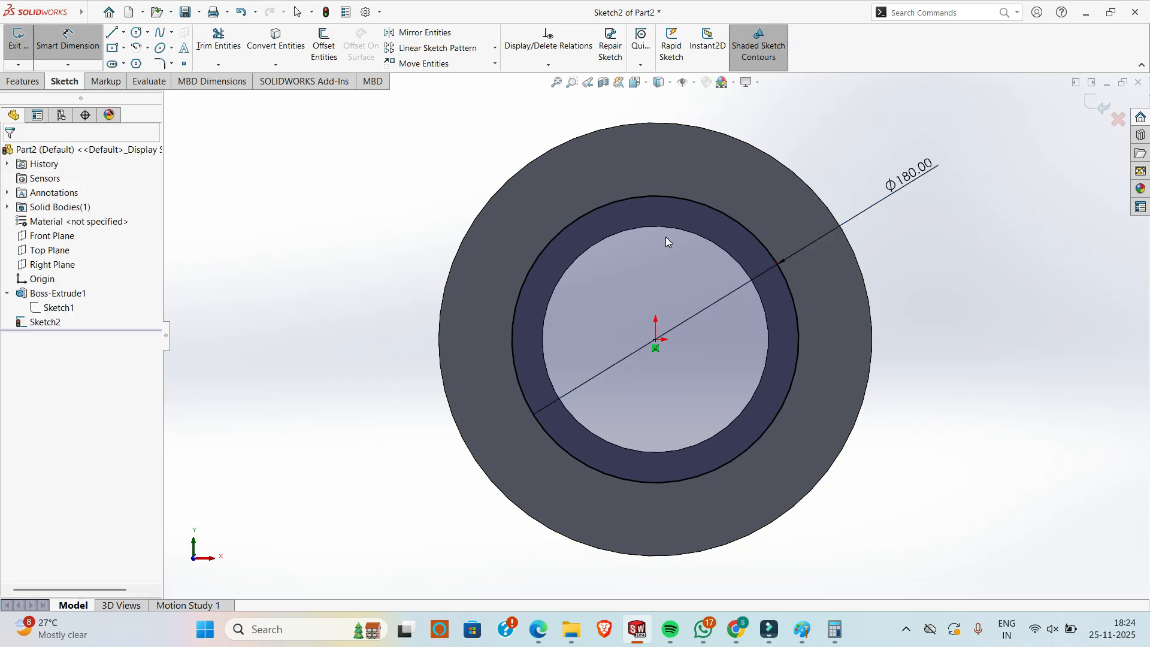
# - Convert the ring's circular bore edge into a sketch entity
pyautogui.click(657, 229)
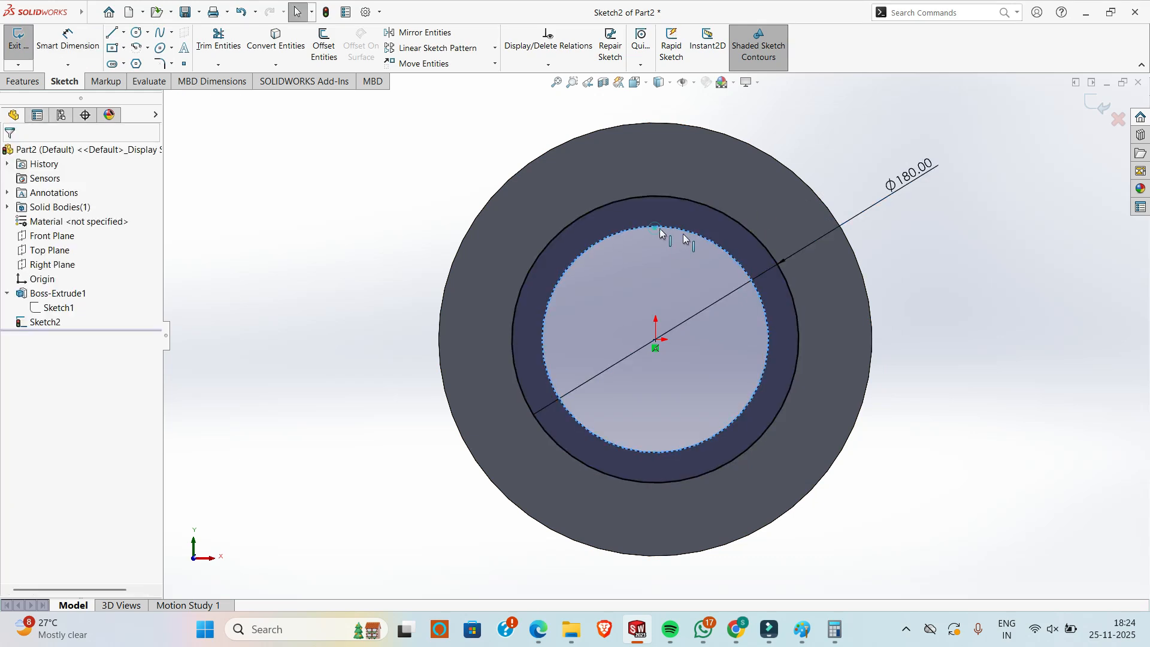
pyautogui.click(285, 44)
pyautogui.scroll(-2, 638, 183)
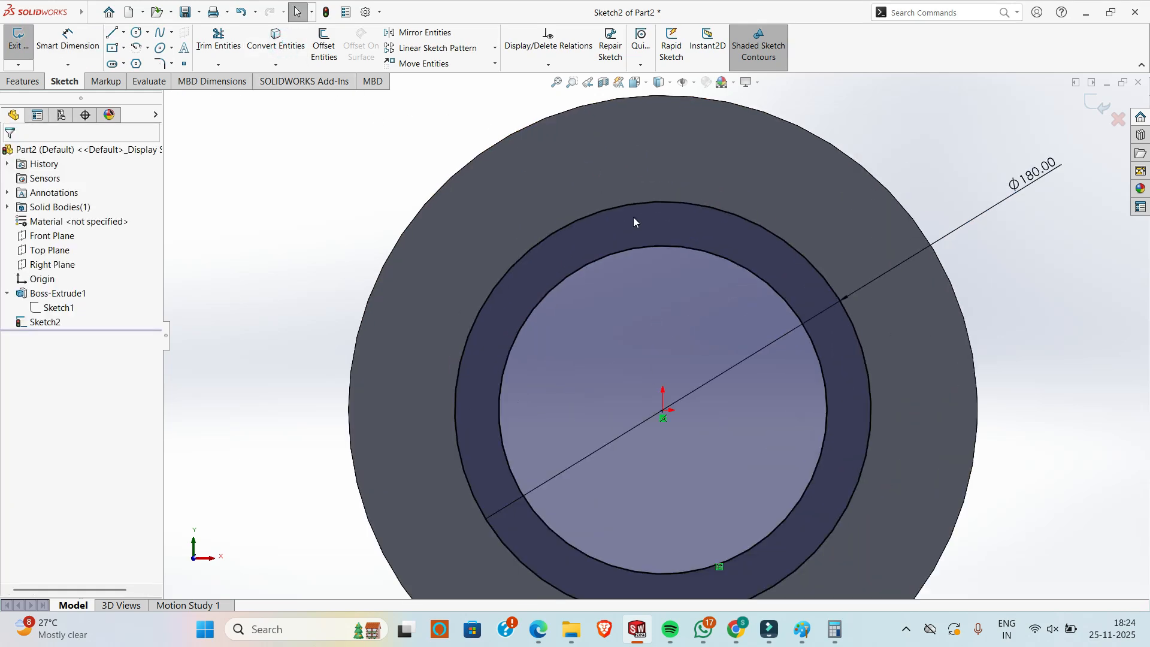
# - Draw a vertical construction line of infinite length through the origin
pyautogui.press('l')
pyautogui.click(32, 265)
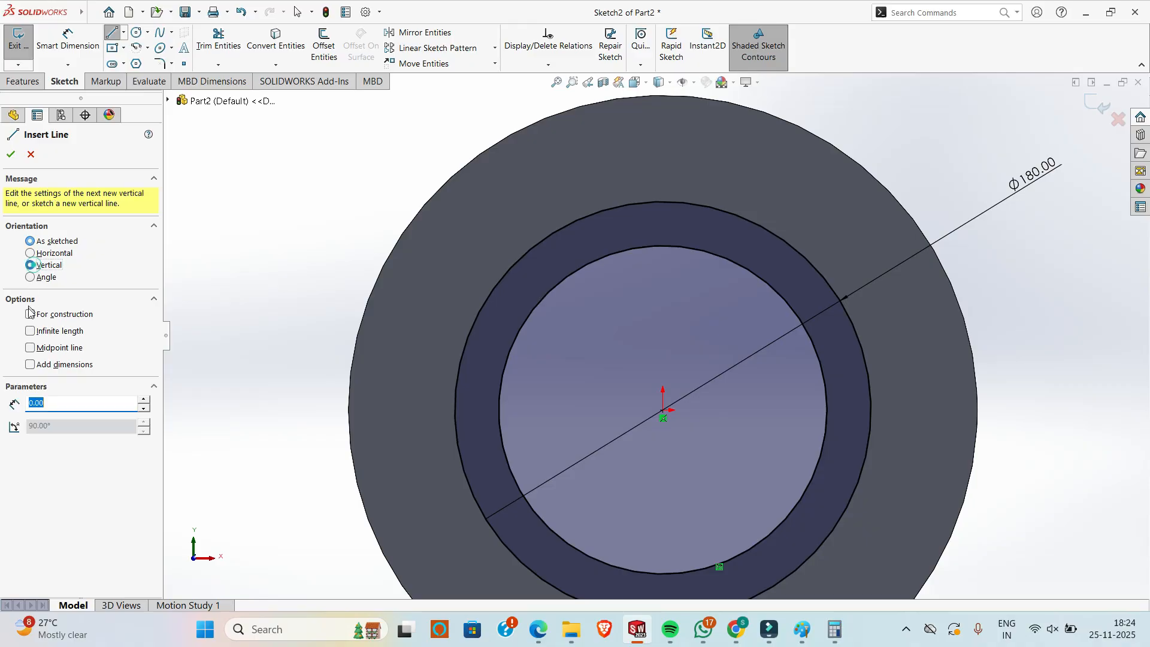
pyautogui.click(30, 331)
pyautogui.click(47, 314)
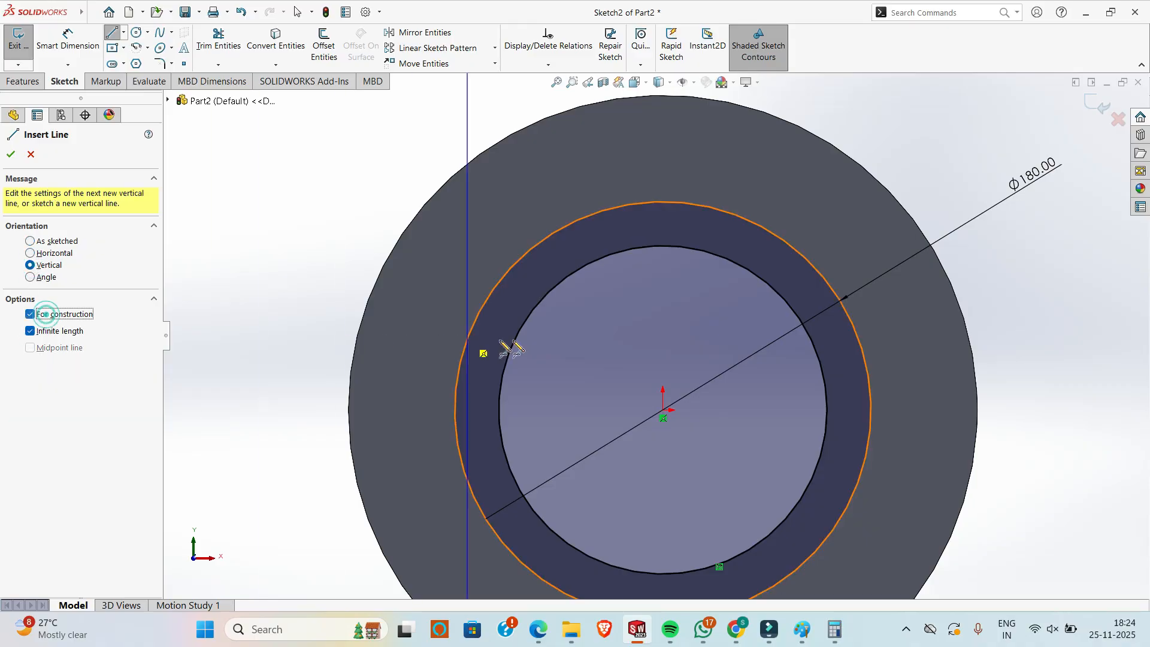
pyautogui.click(663, 410)
pyautogui.press('Escape')
# - Sketch two vertical lines about 43 mm long across the upper ring area, one on each side of the centerline
pyautogui.press('l')
pyautogui.click(595, 190)
pyautogui.click(594, 294)
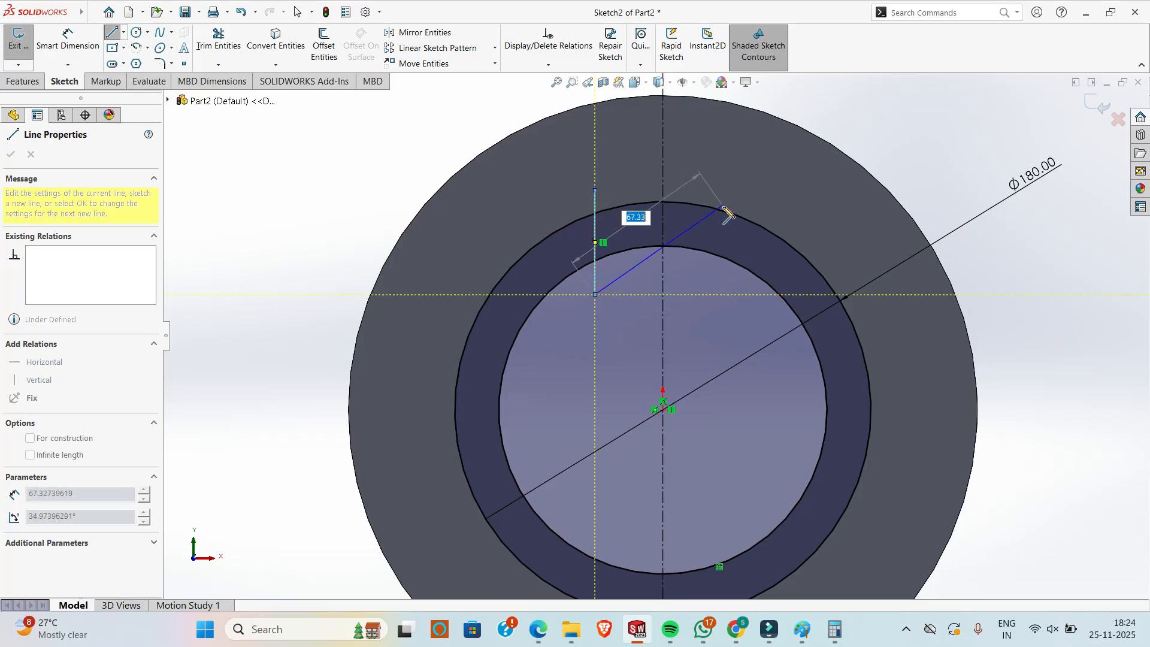
pyautogui.press('Escape')
pyautogui.press('l')
pyautogui.click(711, 189)
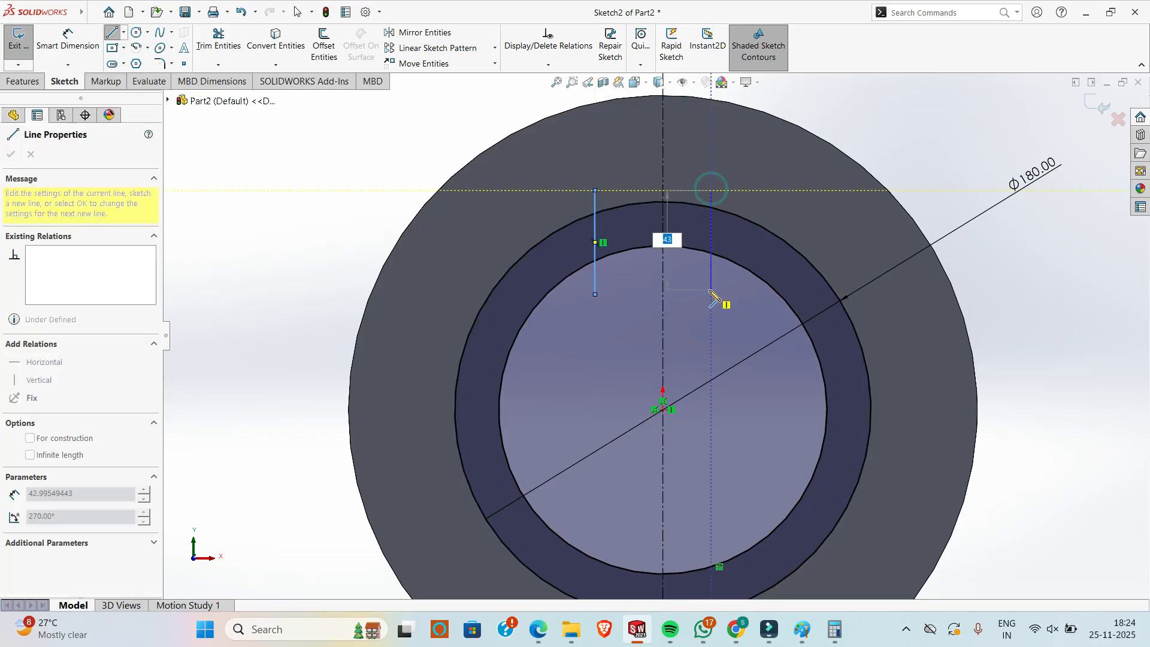
pyautogui.click(711, 292)
pyautogui.press('Escape')
pyautogui.press('Escape')
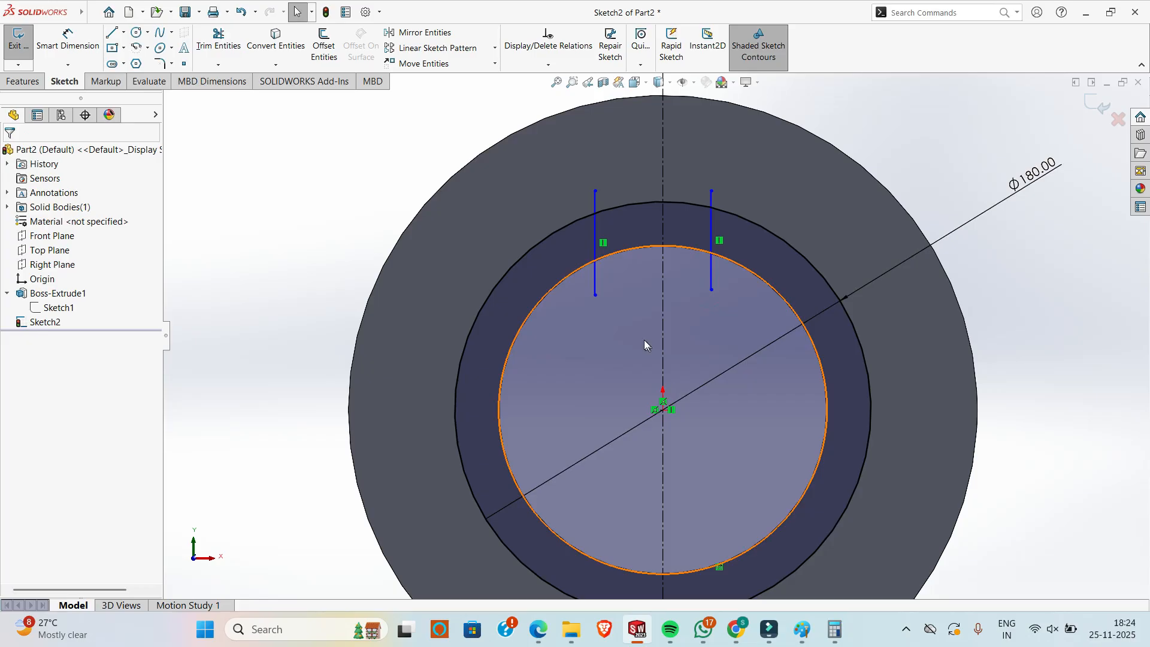
# - Make the two vertical lines symmetric about the vertical construction line
pyautogui.click(597, 227)
pyautogui.keyDown('ctrl'); pyautogui.click(707, 207); pyautogui.keyUp('ctrl')
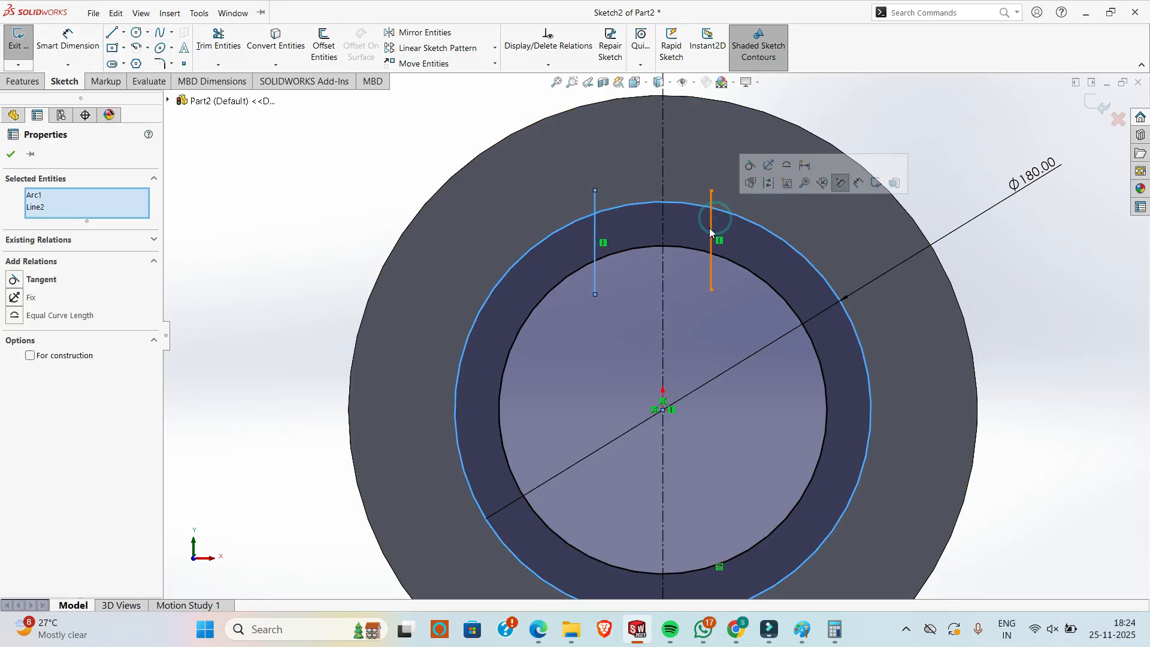
pyautogui.click(710, 228)
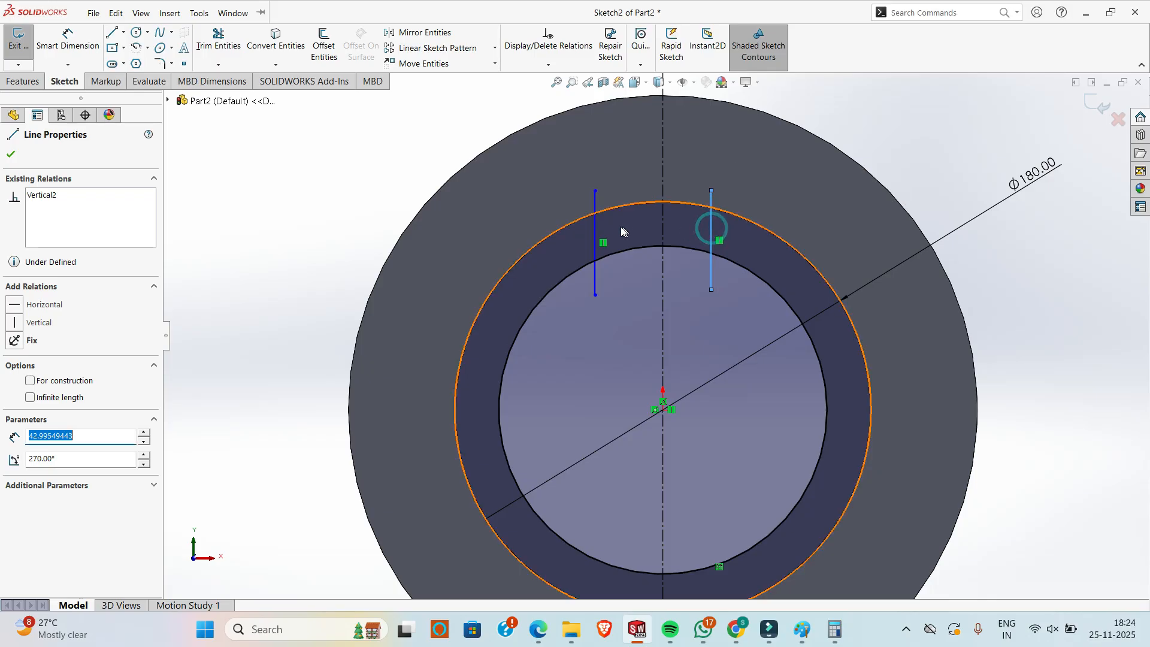
pyautogui.keyDown('ctrl'); pyautogui.click(592, 228); pyautogui.keyUp('ctrl')
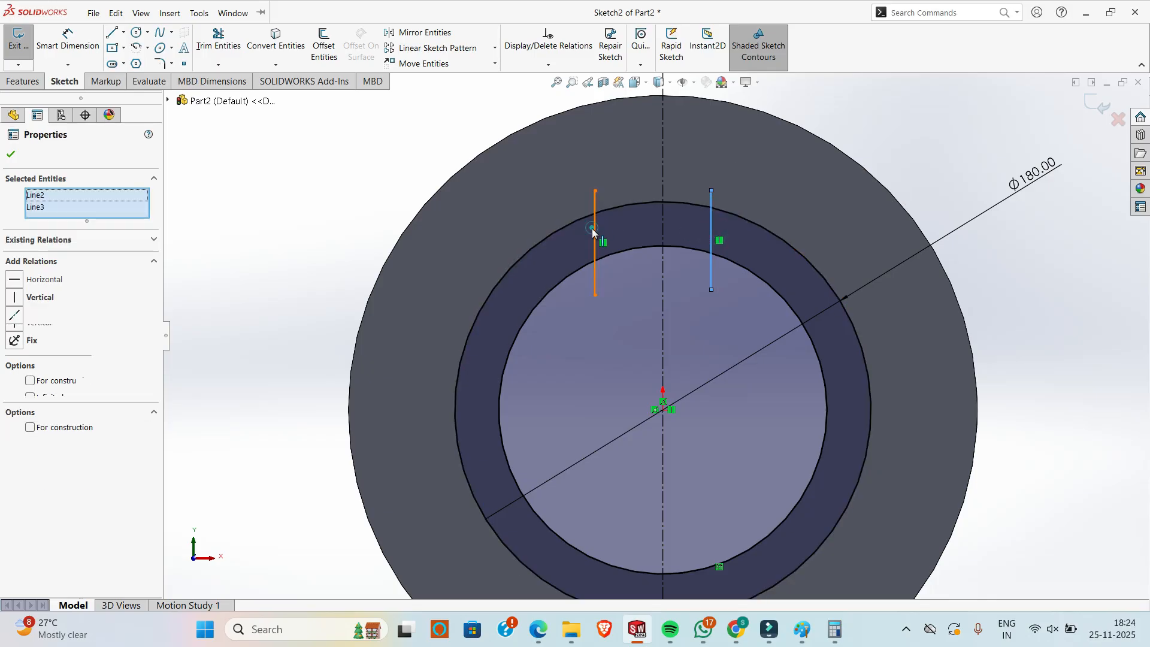
pyautogui.keyDown('ctrl'); pyautogui.click(662, 164); pyautogui.keyUp('ctrl')
pyautogui.click(17, 363)
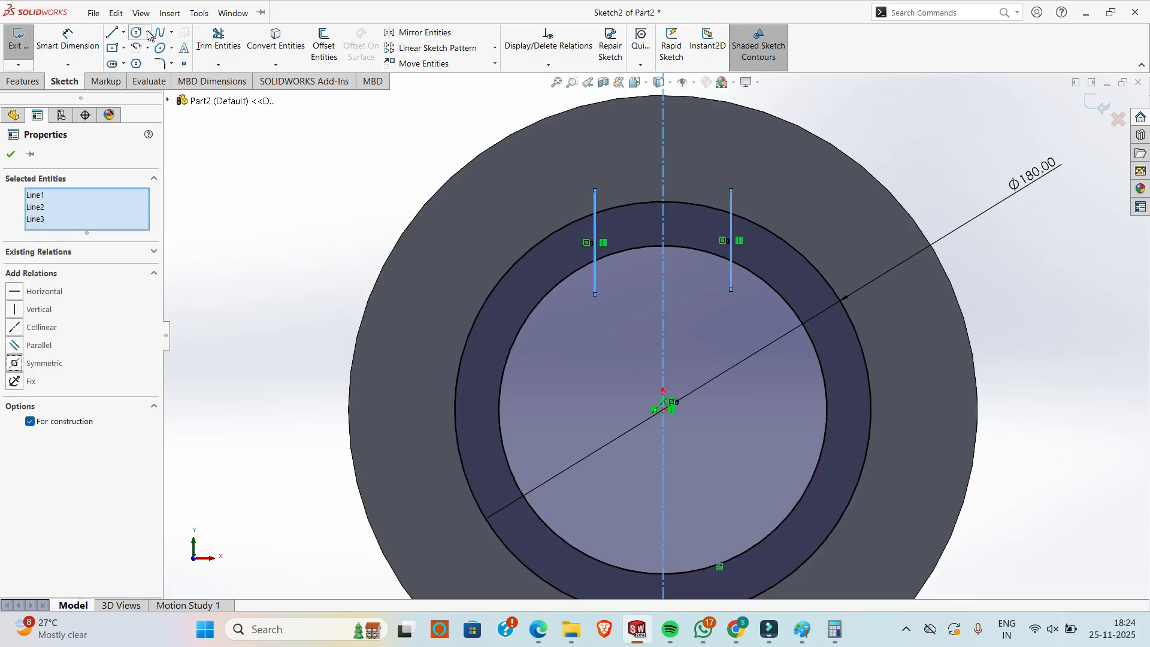
# - Dimension the spacing between the two vertical lines as 36 mm, consulting the inner friction disc PDF drawing for the slot width
pyautogui.click(62, 56)
pyautogui.scroll(3, 379, 183)
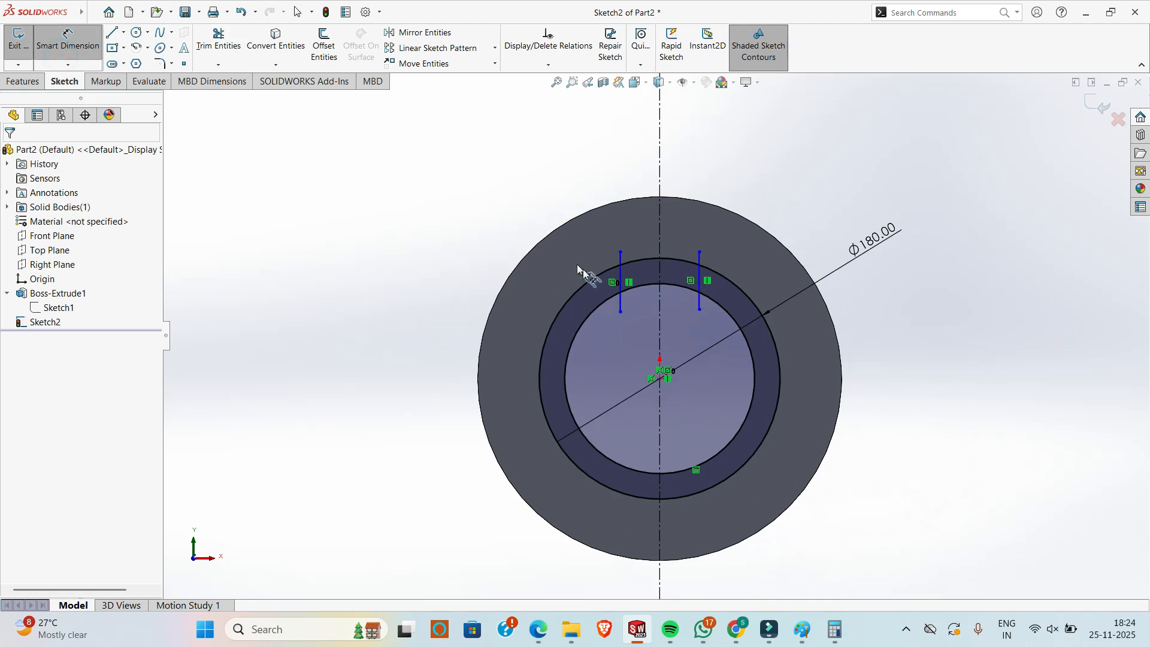
pyautogui.click(620, 281)
pyautogui.click(699, 281)
pyautogui.click(687, 174)
pyautogui.hotkey('alt', 'Tab')
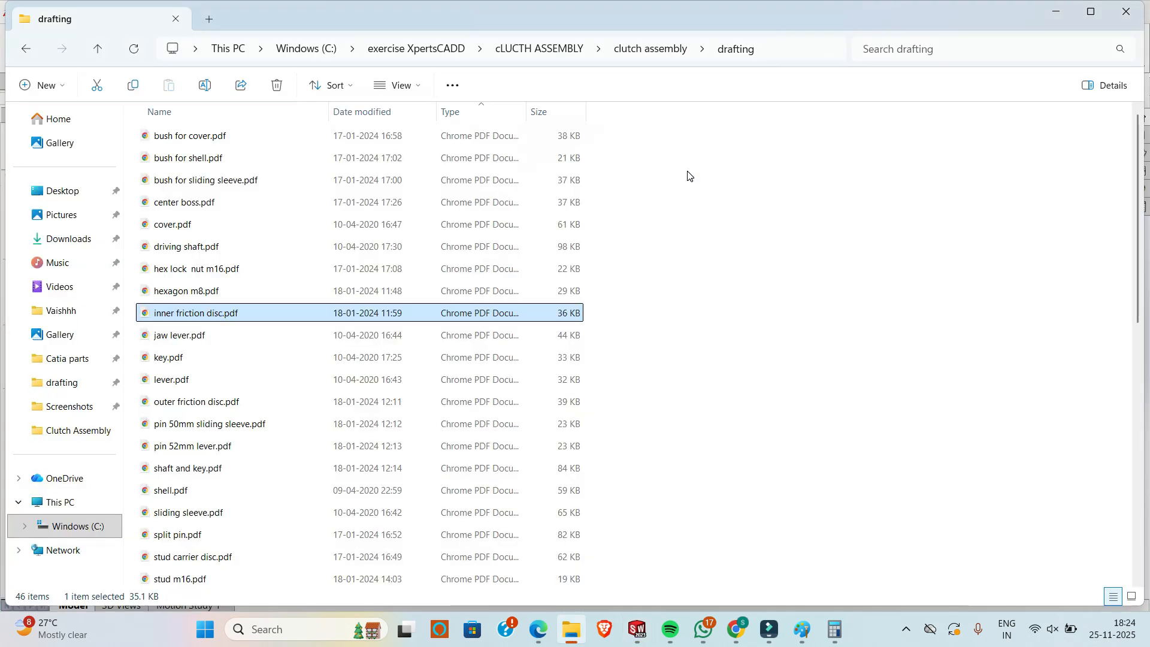
pyautogui.hotkey('alt', 'Tab')
pyautogui.hotkey('alt', 'Tab')
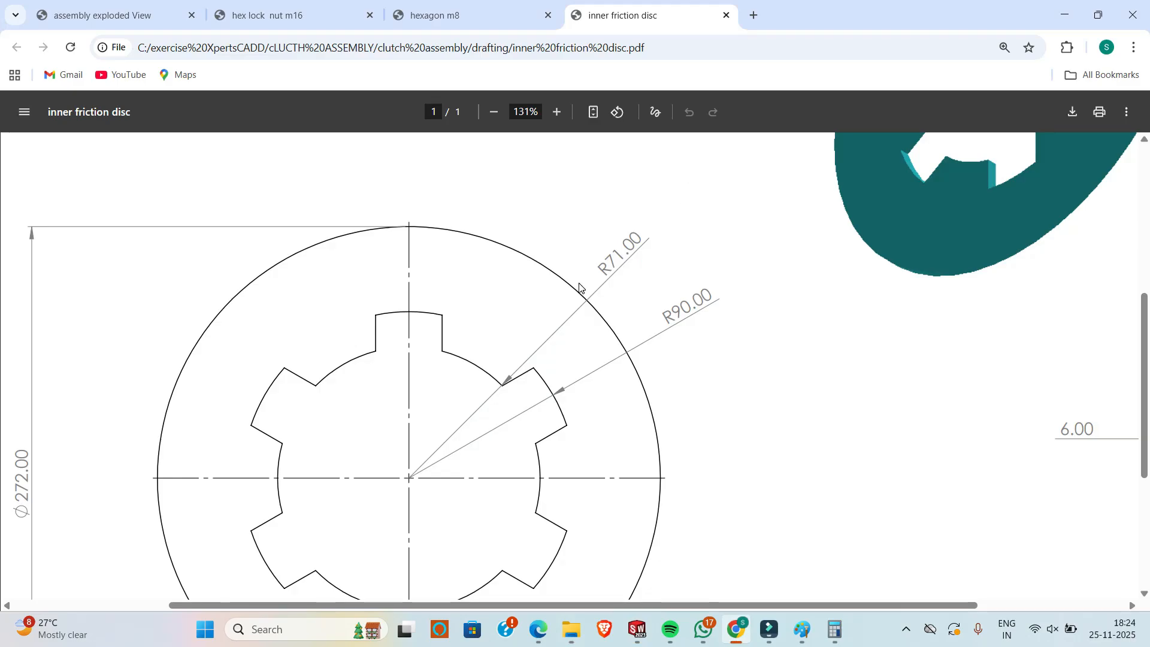
pyautogui.scroll(-5, 495, 390)
pyautogui.hotkey('alt', 'Tab')
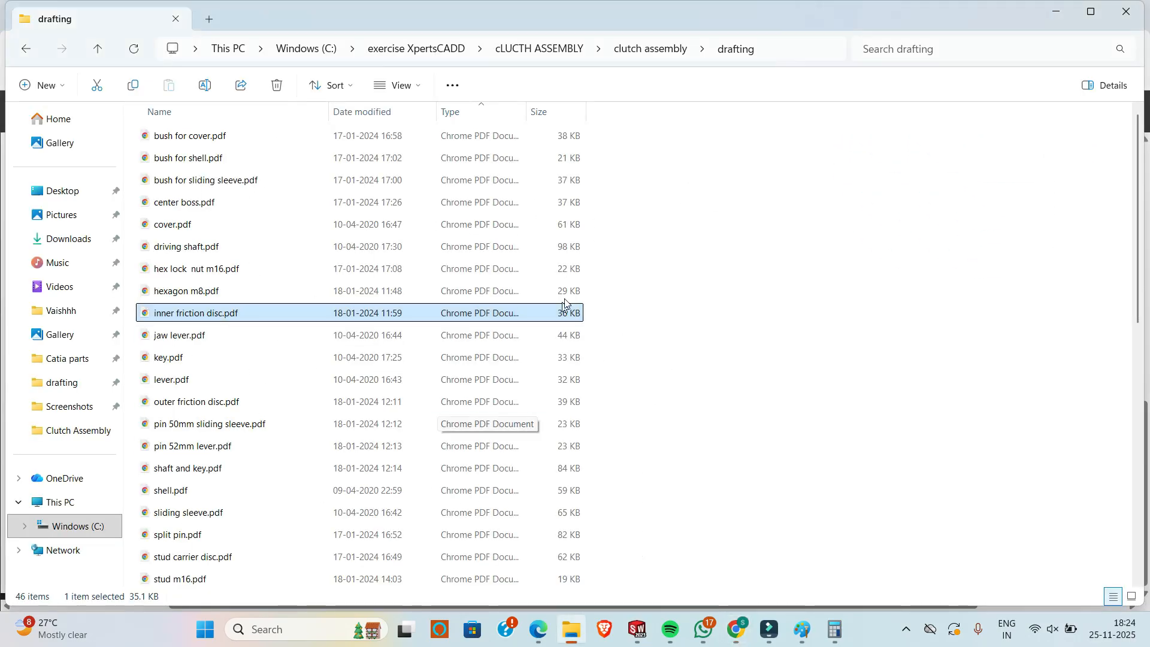
pyautogui.hotkey('alt', 'Tab')
pyautogui.hotkey('alt', 'Tab')
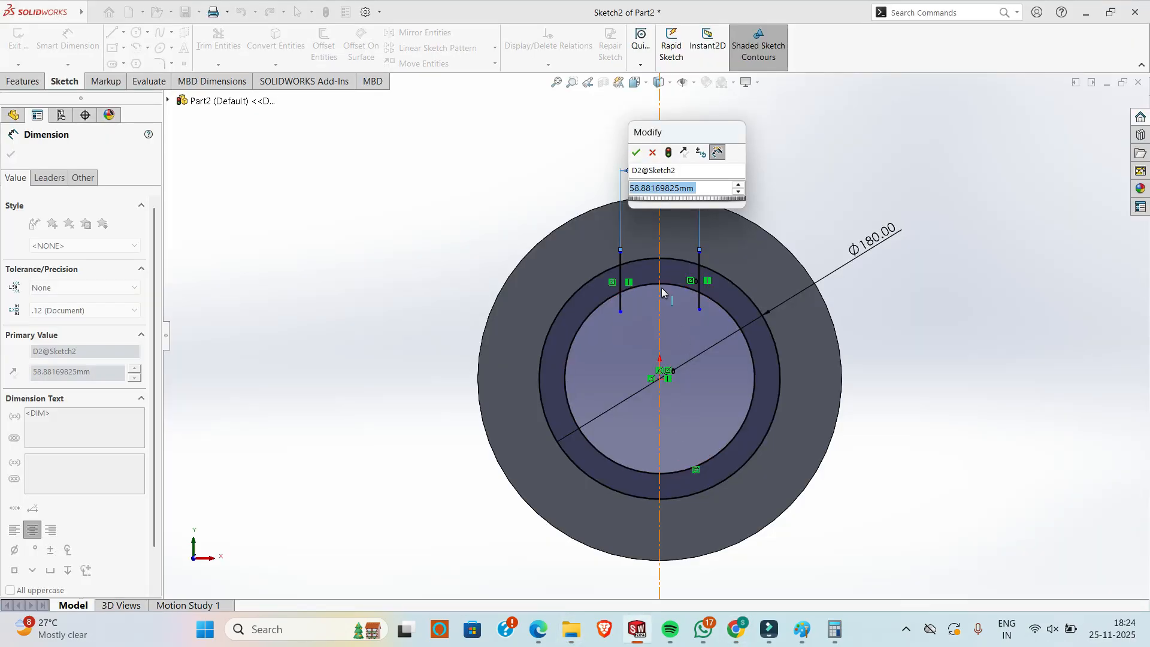
pyautogui.write('36')
pyautogui.press('Return')
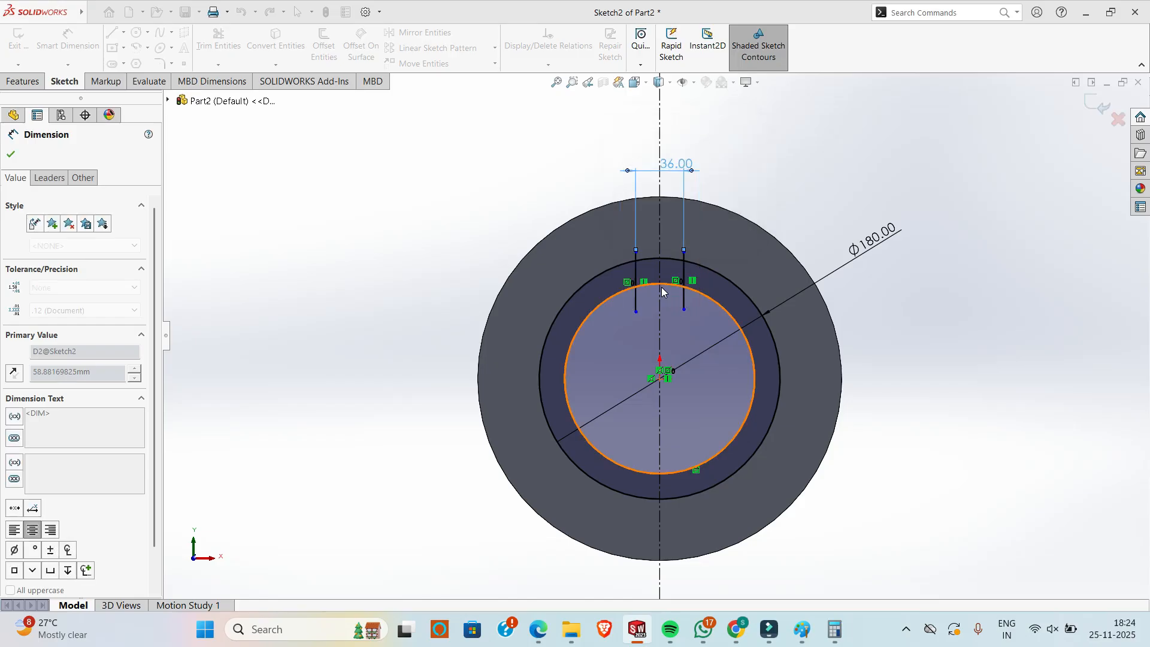
# - Power trim the 180 mm circle, the inner circle and the line ends, leaving only the closed slot profile above the hole
pyautogui.scroll(-2, 661, 287)
pyautogui.click(209, 46)
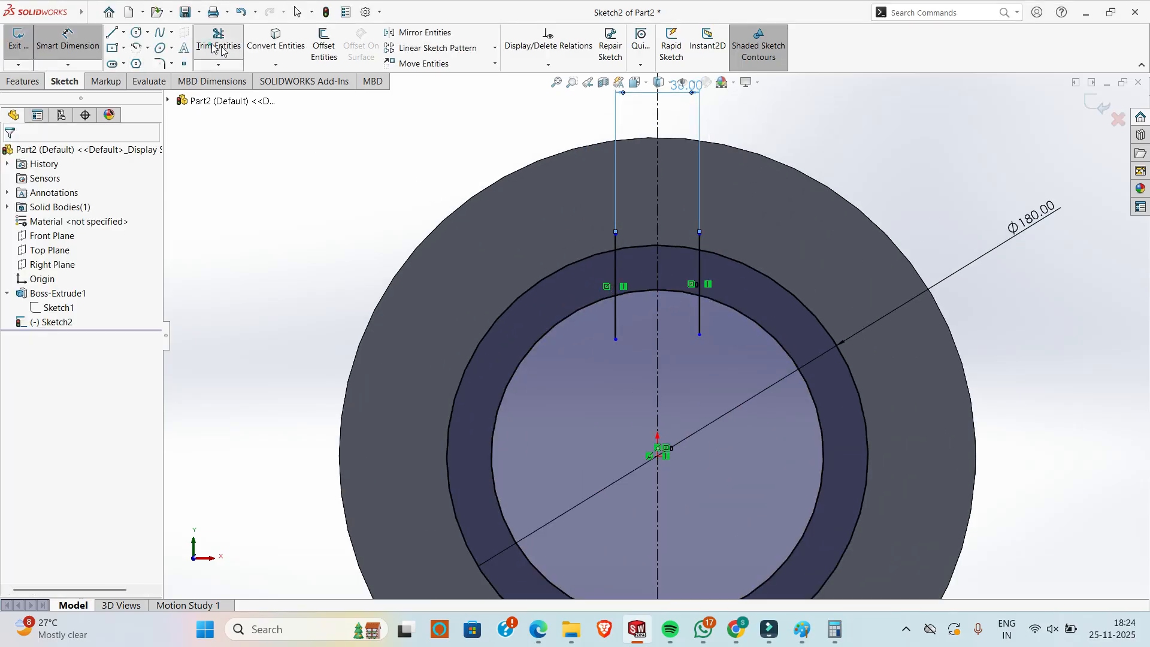
pyautogui.scroll(-2, 563, 204)
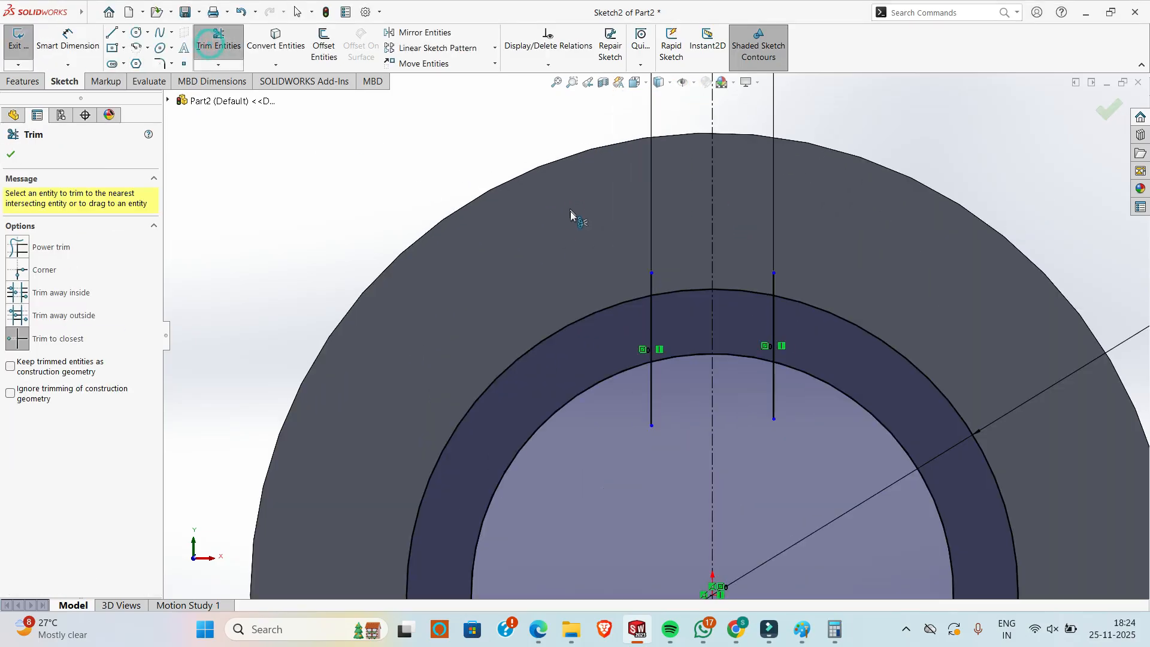
pyautogui.click(18, 249)
pyautogui.moveTo(482, 293)
pyautogui.mouseDown()
pyautogui.moveTo(585, 457)
pyautogui.moveTo(649, 396)
pyautogui.moveTo(659, 335)
pyautogui.mouseUp()
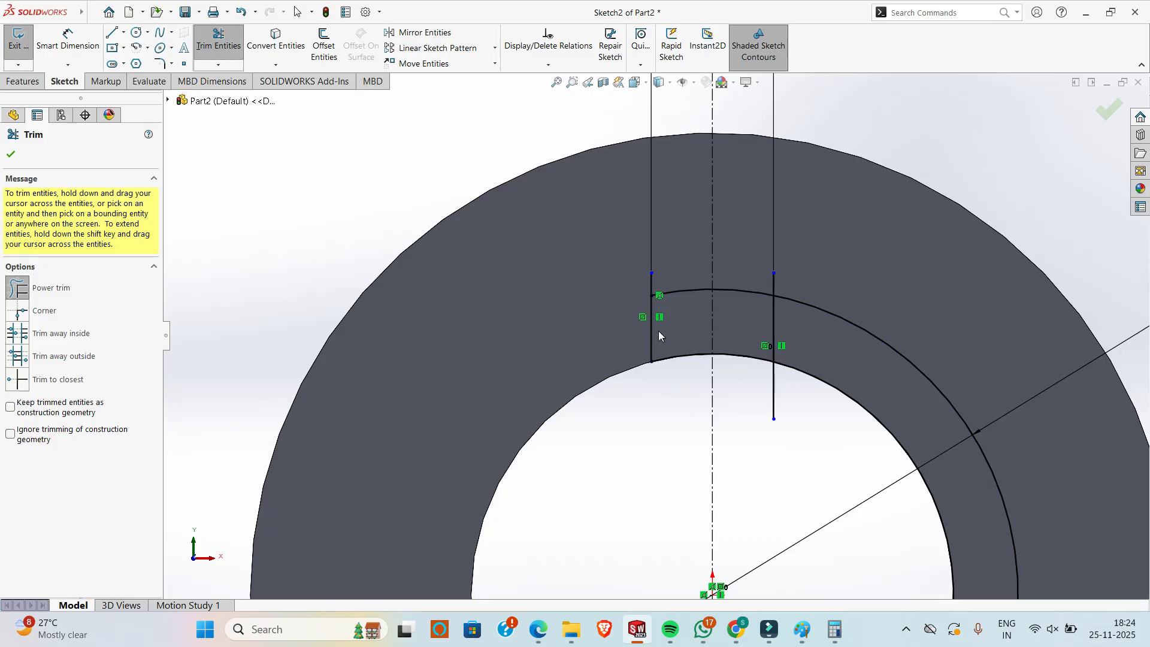
pyautogui.scroll(-2, 641, 286)
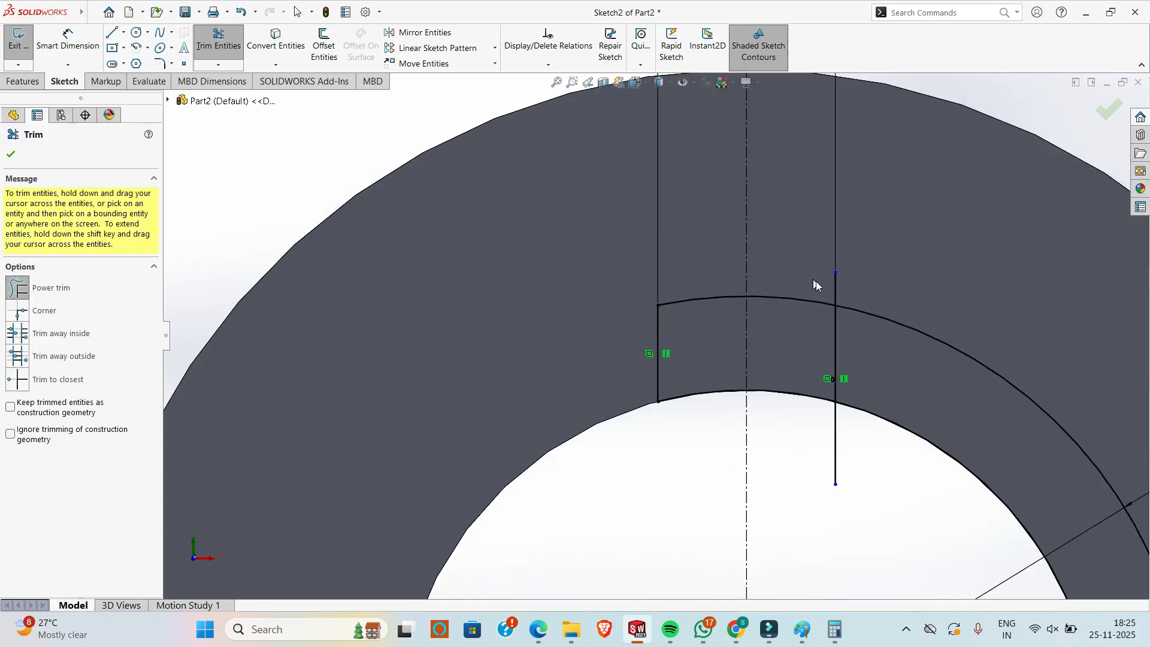
pyautogui.moveTo(886, 314)
pyautogui.mouseDown()
pyautogui.moveTo(847, 437)
pyautogui.moveTo(783, 457)
pyautogui.mouseUp()
pyautogui.scroll(5, 783, 457)
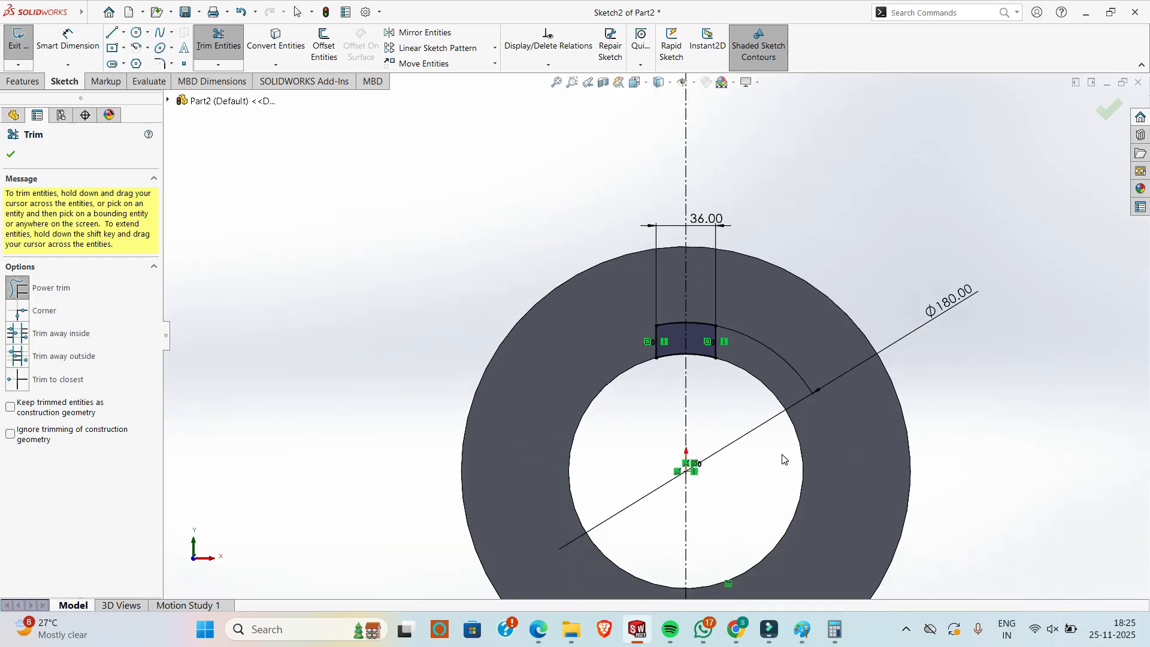
# - Exit the sketch and cut the slot profile with an Extruded Cut set to Through All
pyautogui.moveTo(730, 525); pyautogui.dragTo(584, 548, button='middle')
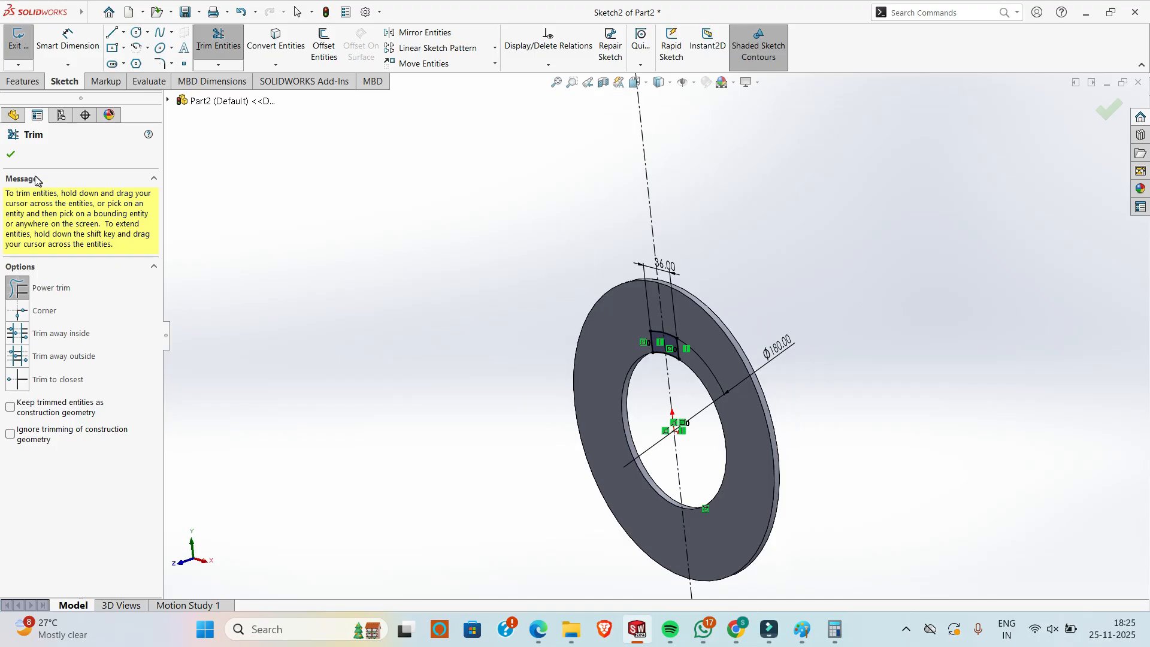
pyautogui.click(8, 63)
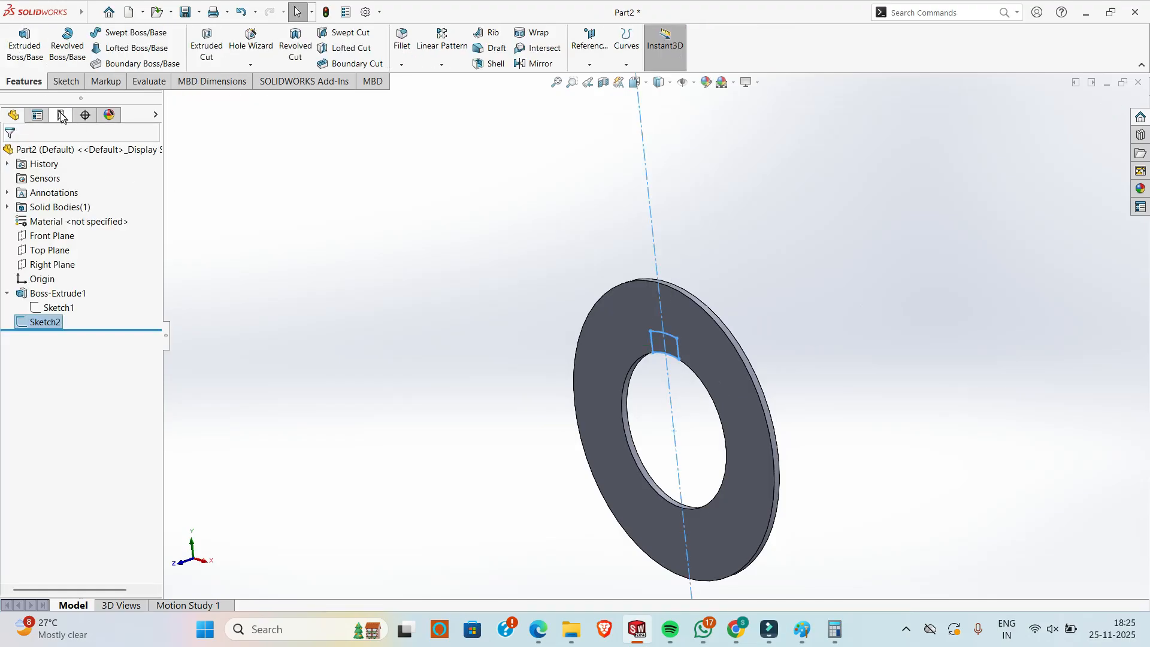
pyautogui.click(206, 45)
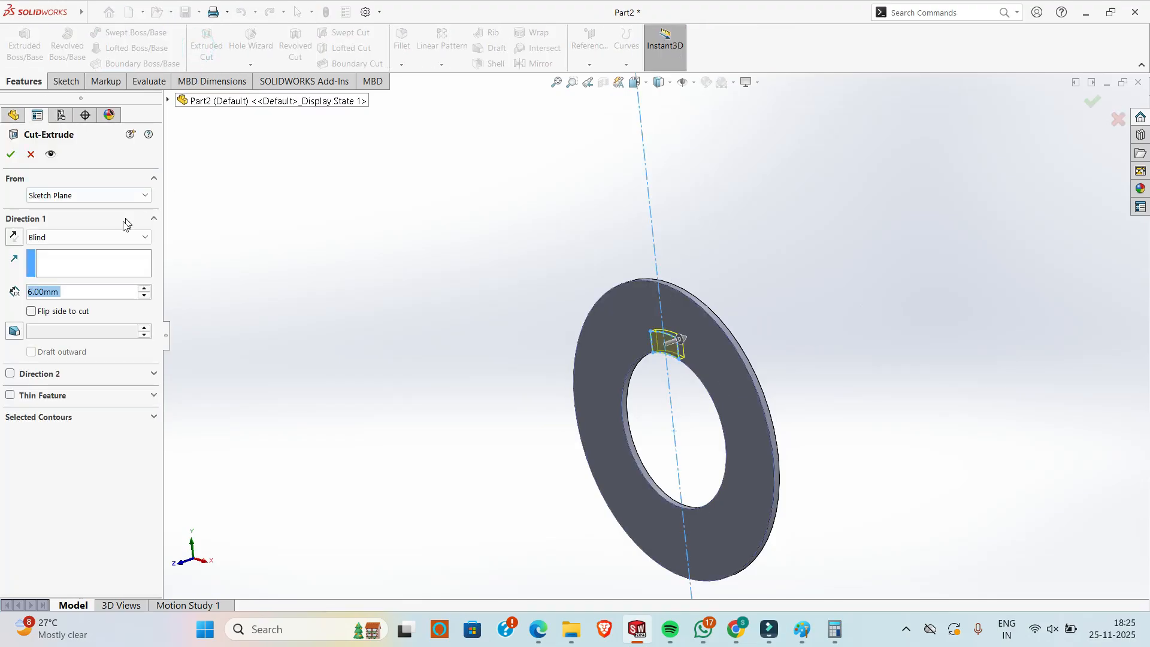
pyautogui.click(54, 238)
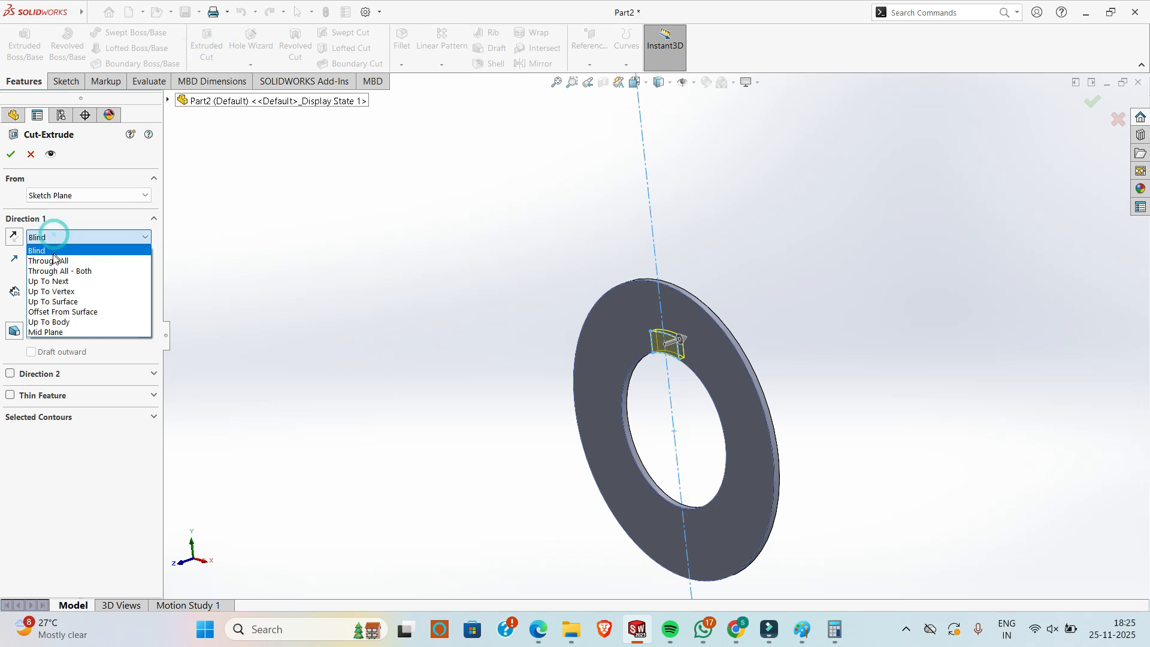
pyautogui.click(54, 260)
pyautogui.press('Return')
# - Circular pattern the slot cut around the disc's inner cylindrical face with 6 equally spaced instances over 360 degrees
pyautogui.moveTo(320, 259); pyautogui.dragTo(336, 279, button='middle')
pyautogui.click(41, 323)
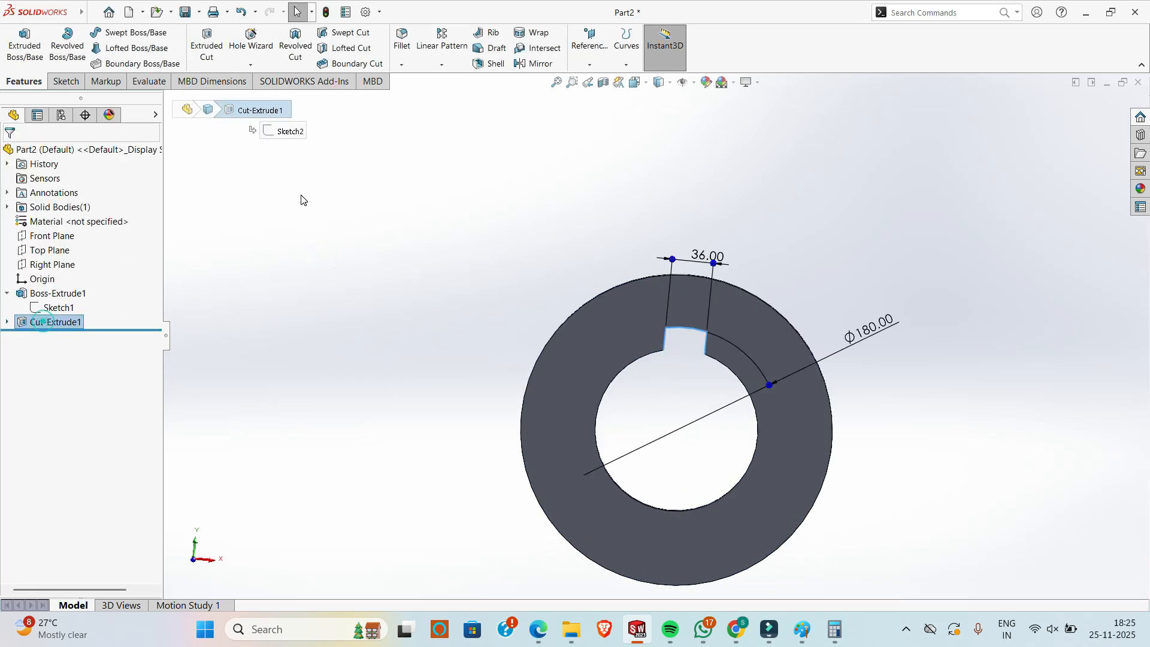
pyautogui.click(442, 64)
pyautogui.click(465, 94)
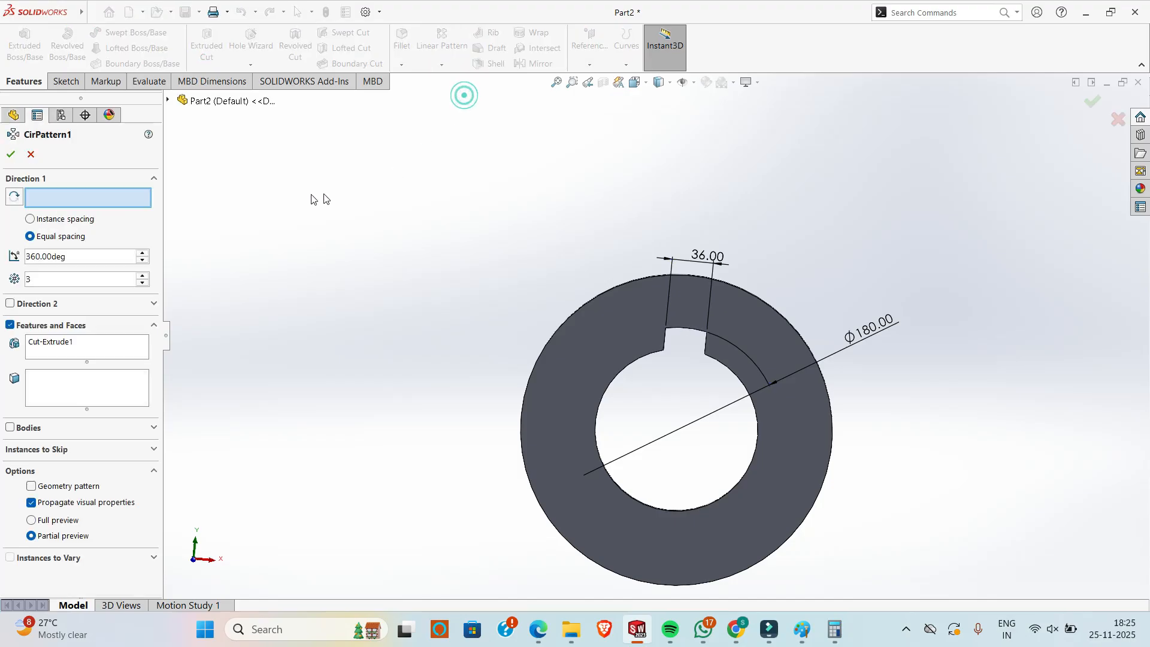
pyautogui.scroll(-3, 590, 363)
pyautogui.moveTo(586, 368); pyautogui.dragTo(484, 368, button='middle')
pyautogui.scroll(-4, 484, 367)
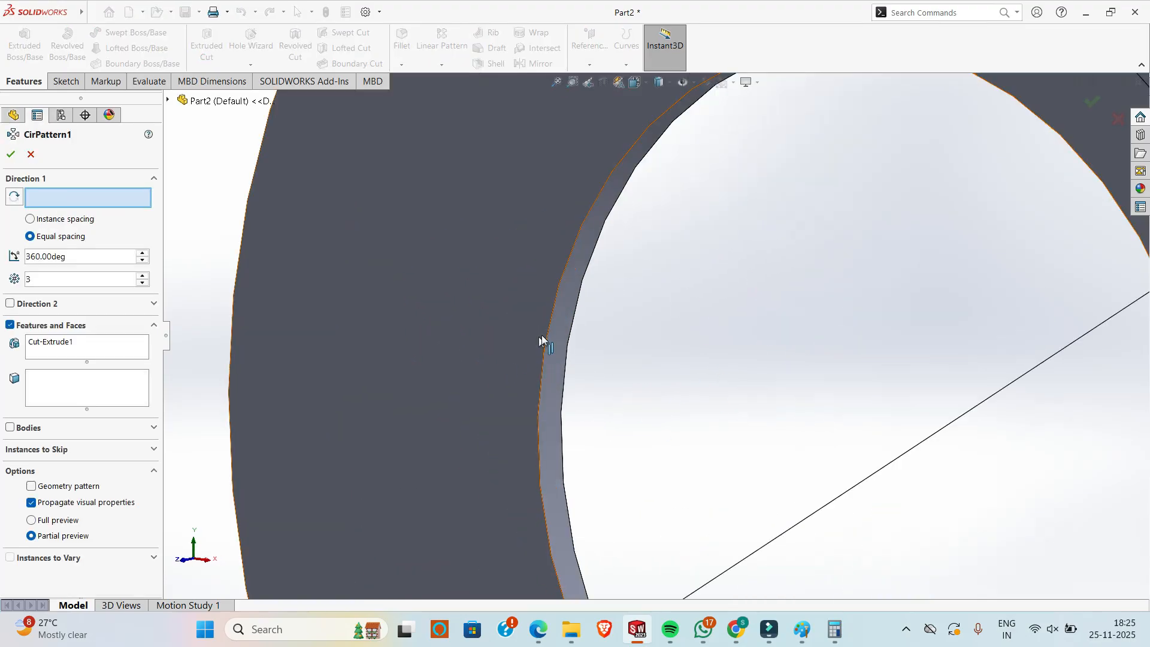
pyautogui.click(564, 330)
pyautogui.scroll(5, 565, 330)
pyautogui.scroll(2, 565, 333)
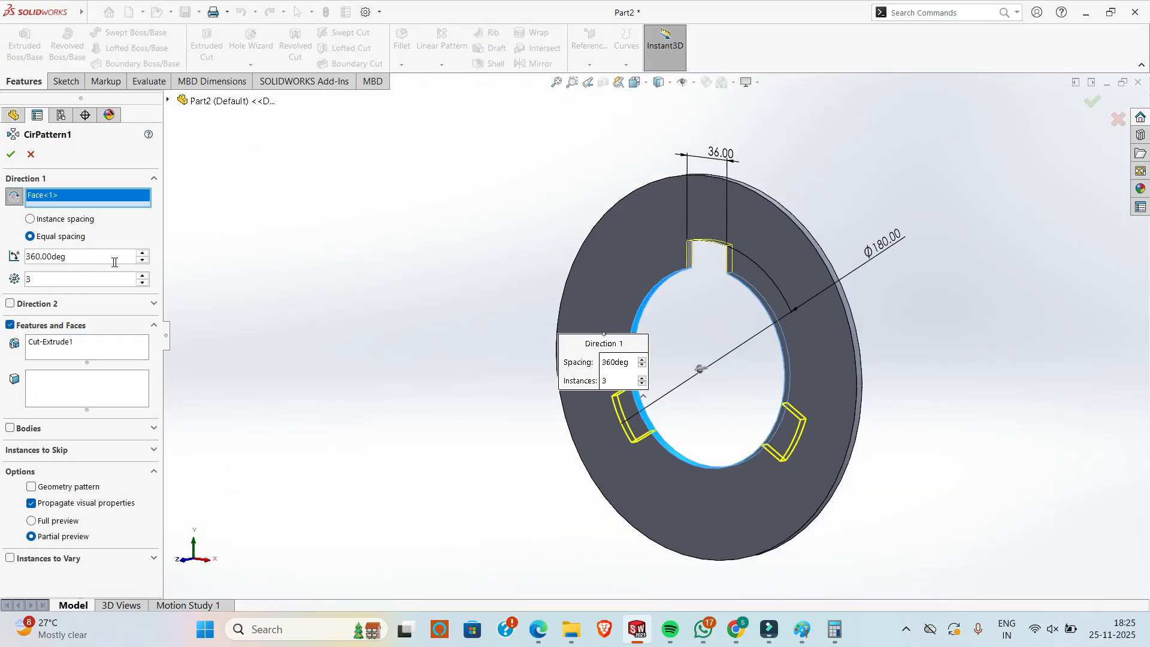
pyautogui.click(144, 275)
pyautogui.click(143, 275)
pyautogui.click(143, 274)
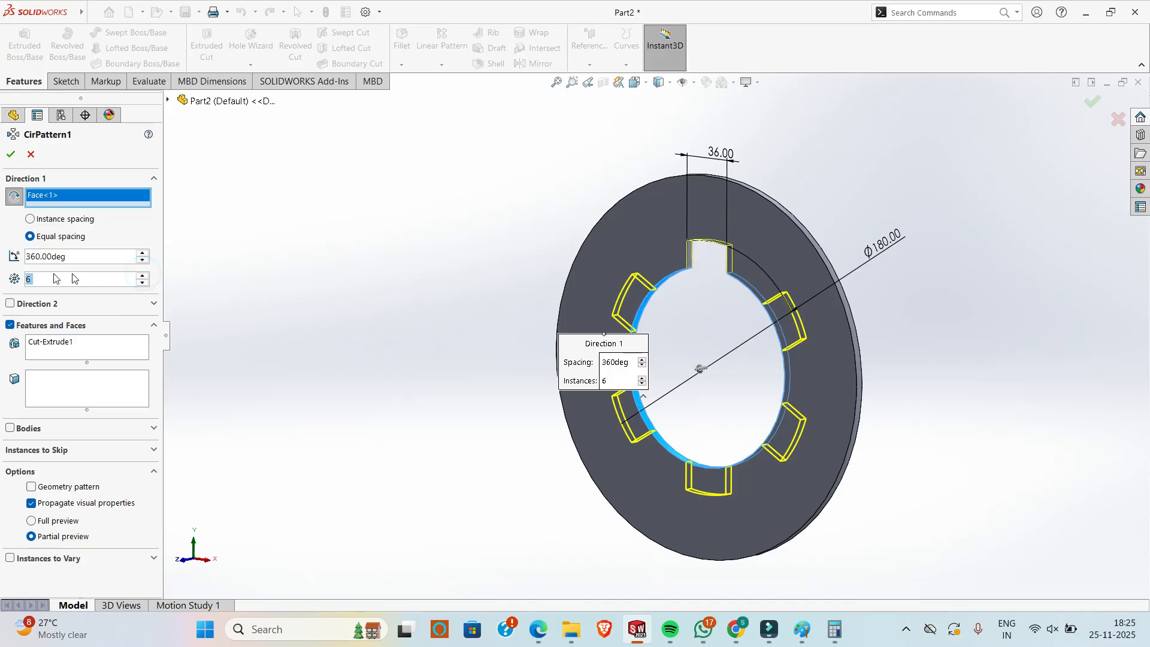
pyautogui.click(11, 156)
# - Save the part as Inner Friction Disc in the Clutch Assembly folder
pyautogui.hotkey('ctrl', '1')
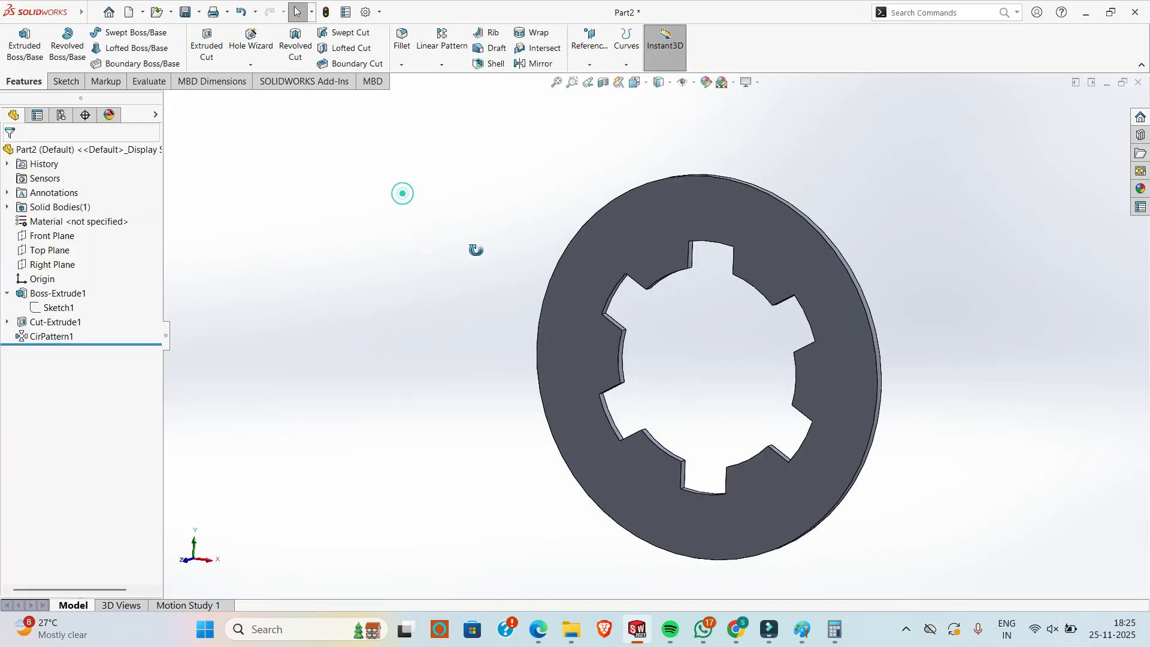
pyautogui.hotkey('ctrl', 's')
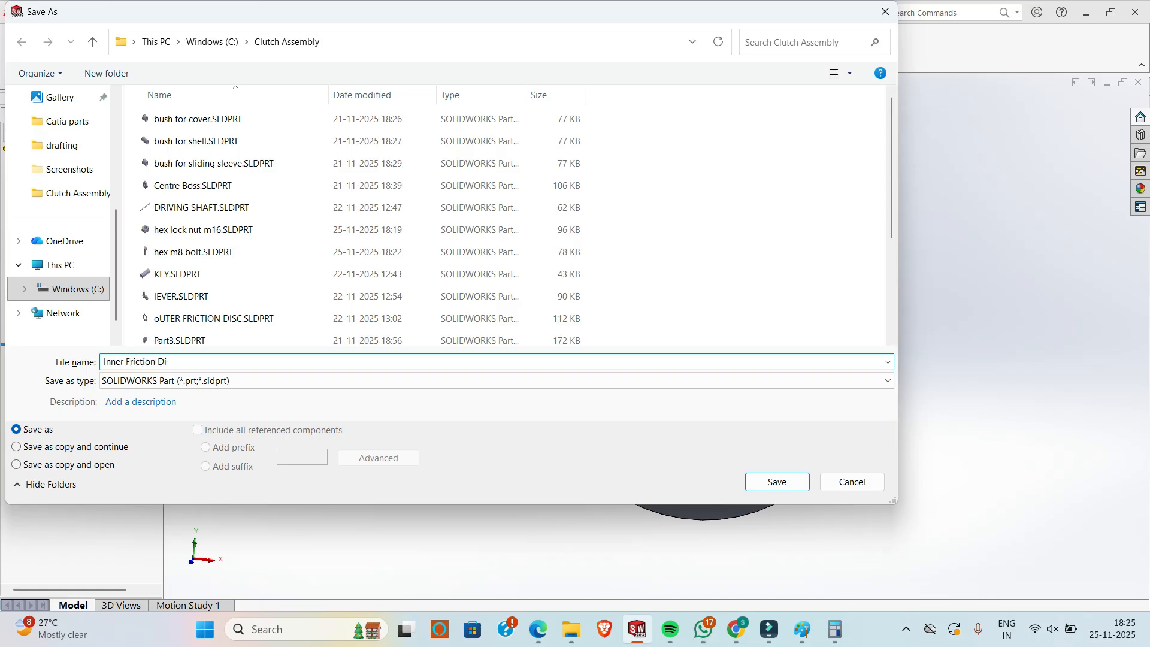
pyautogui.press('Return')
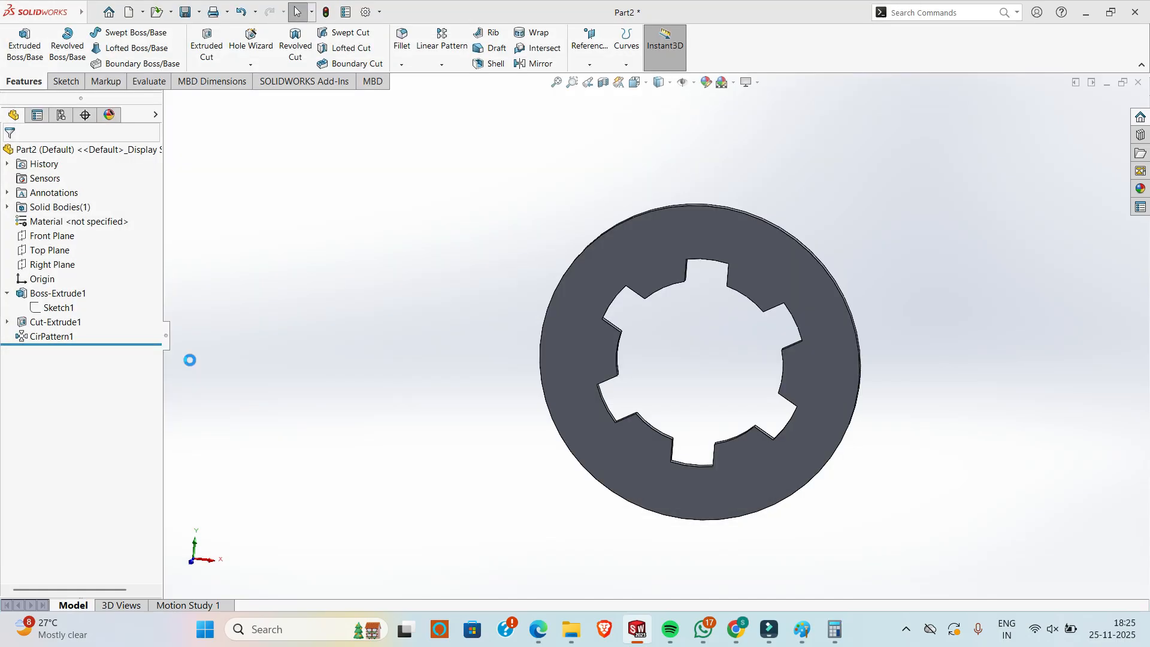
pyautogui.moveTo(327, 296); pyautogui.dragTo(357, 356, button='middle')
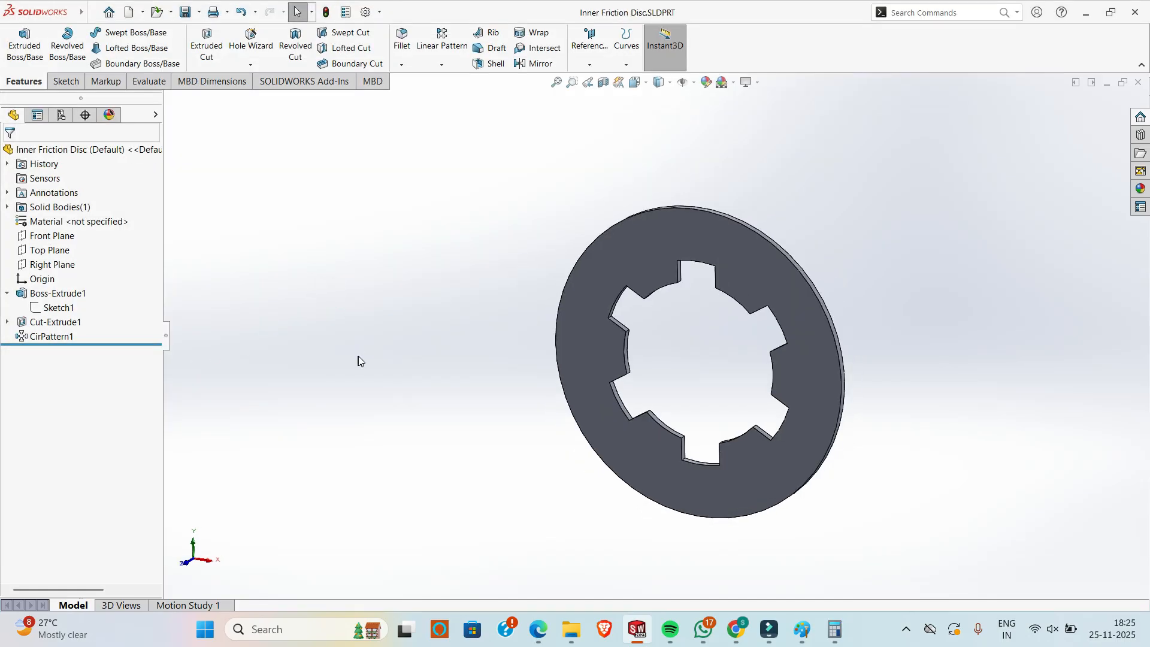
# - Create a new part document for the next component
pyautogui.click(907, 628)
pyautogui.click(571, 629)
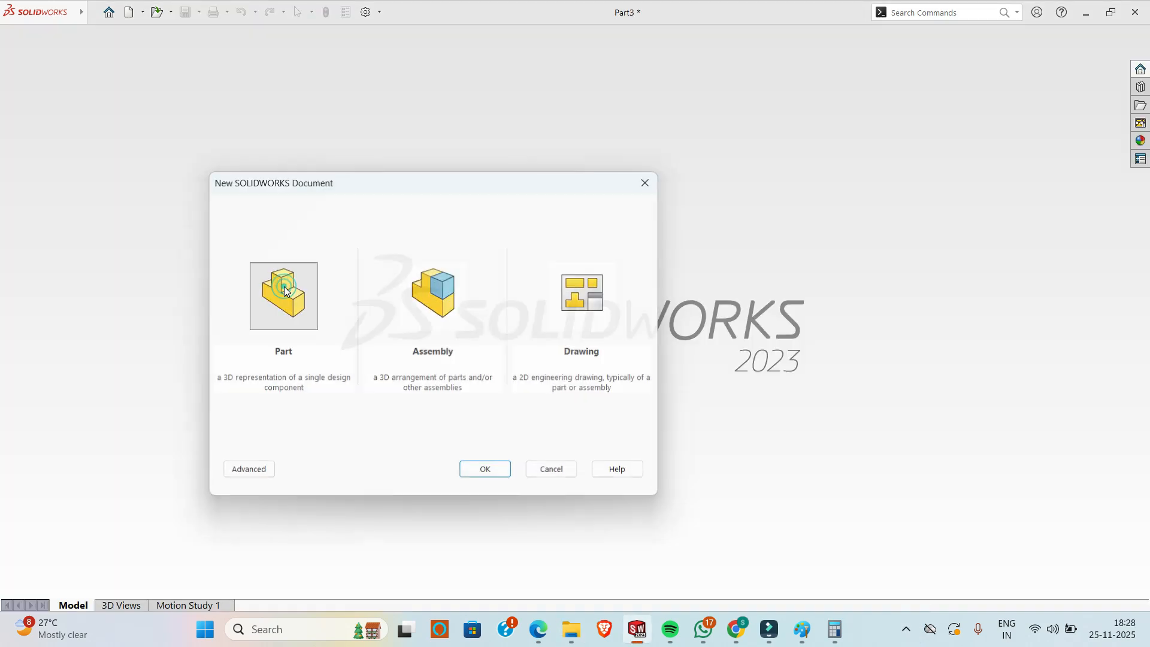
pyautogui.doubleClick(284, 290)
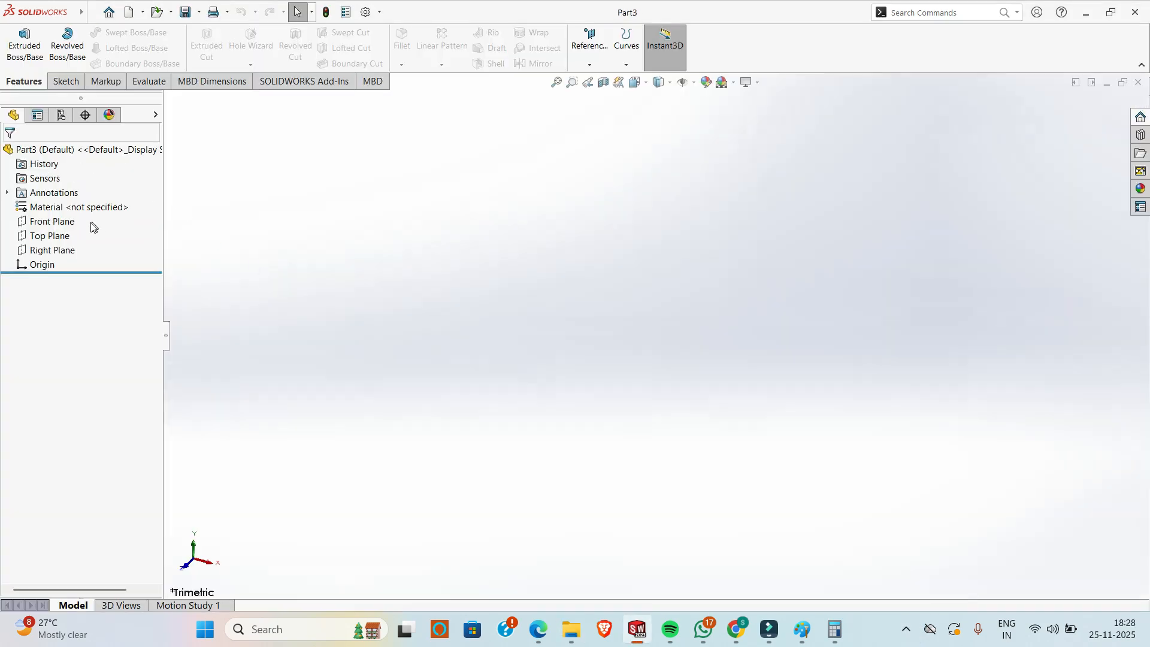
# - Consult the jaw lever PDF drawing and sketch a circle about 65 mm in diameter centred on the origin on the Top Plane
pyautogui.click(289, 414)
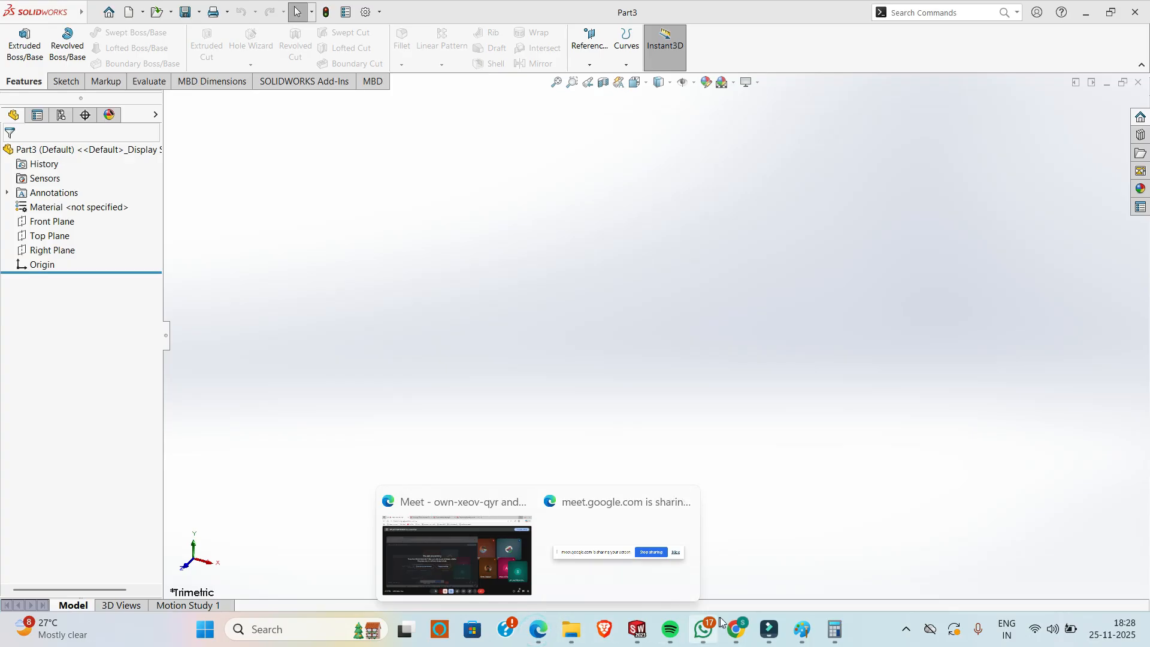
pyautogui.click(736, 629)
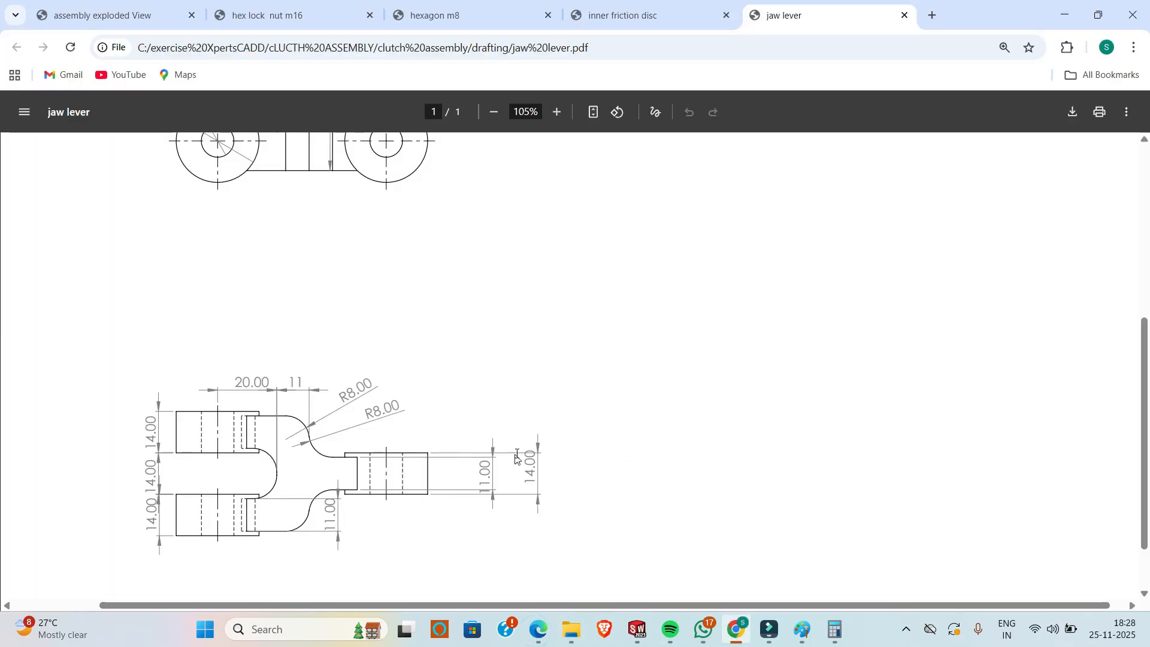
pyautogui.scroll(3, 450, 412)
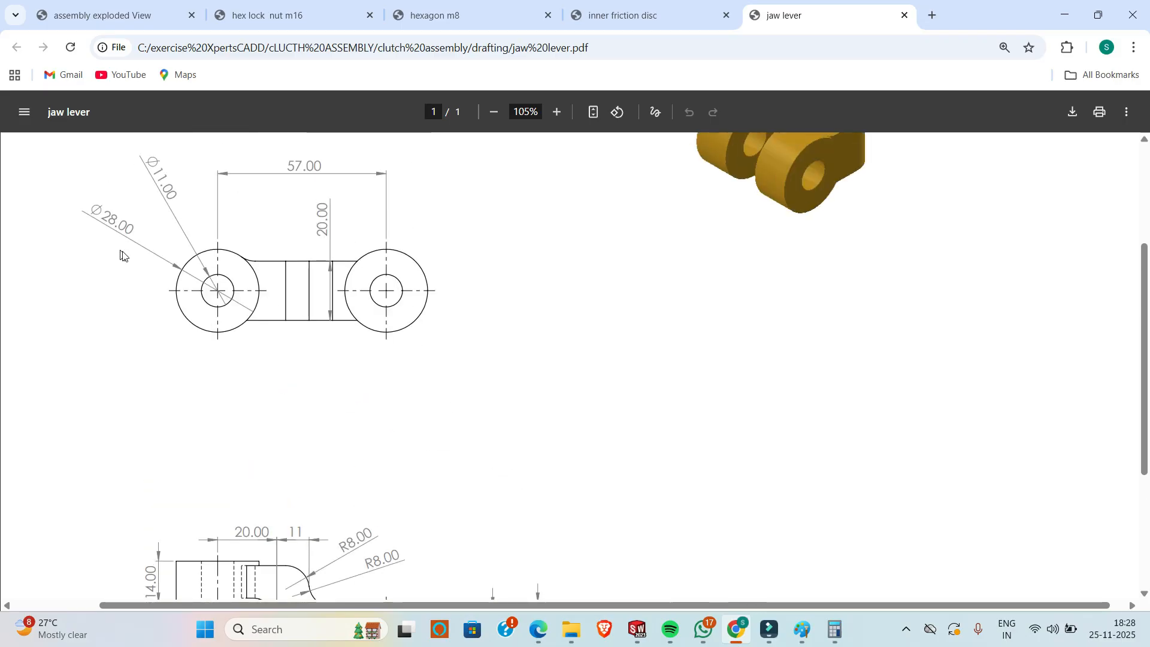
pyautogui.scroll(-3, 349, 406)
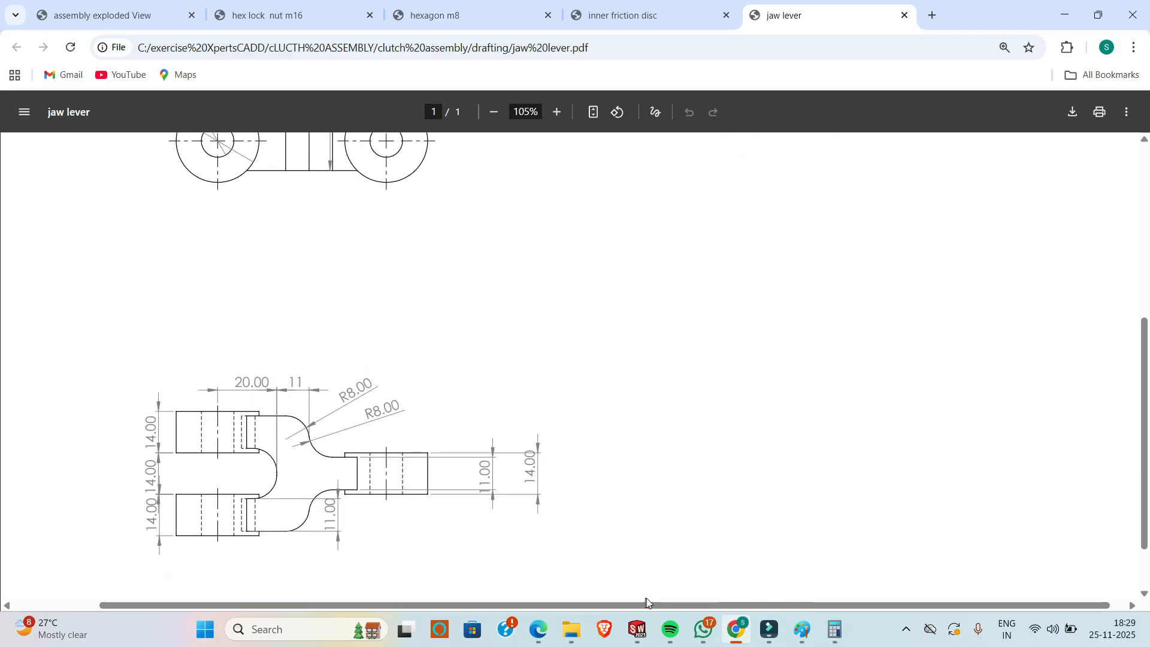
pyautogui.click(638, 629)
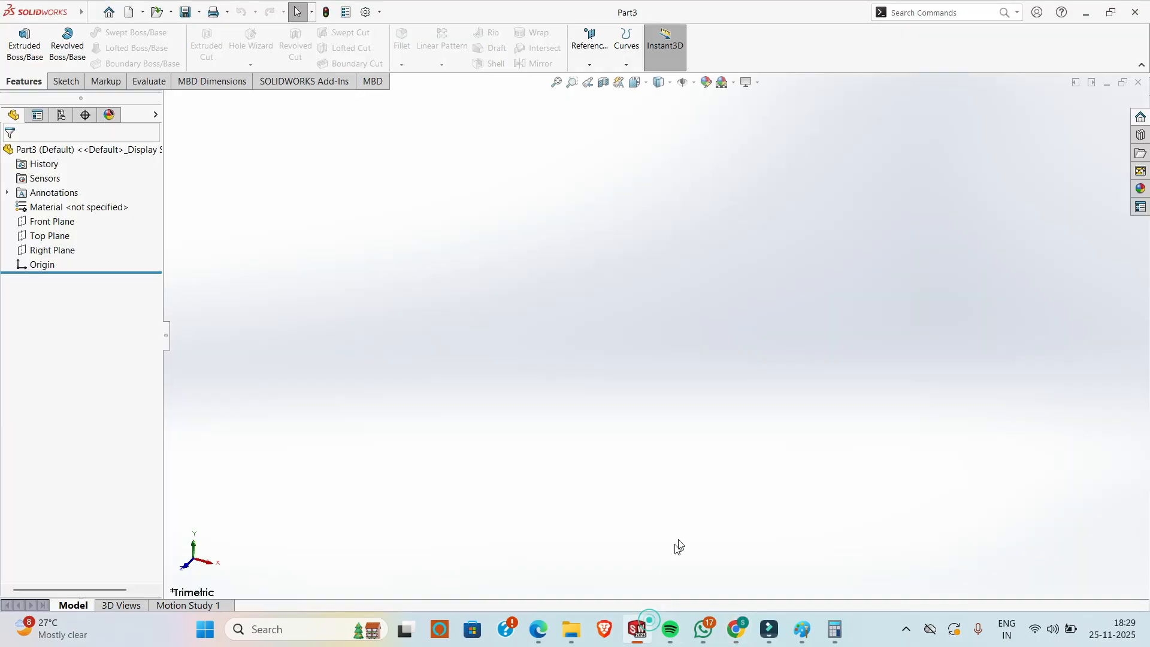
pyautogui.click(50, 236)
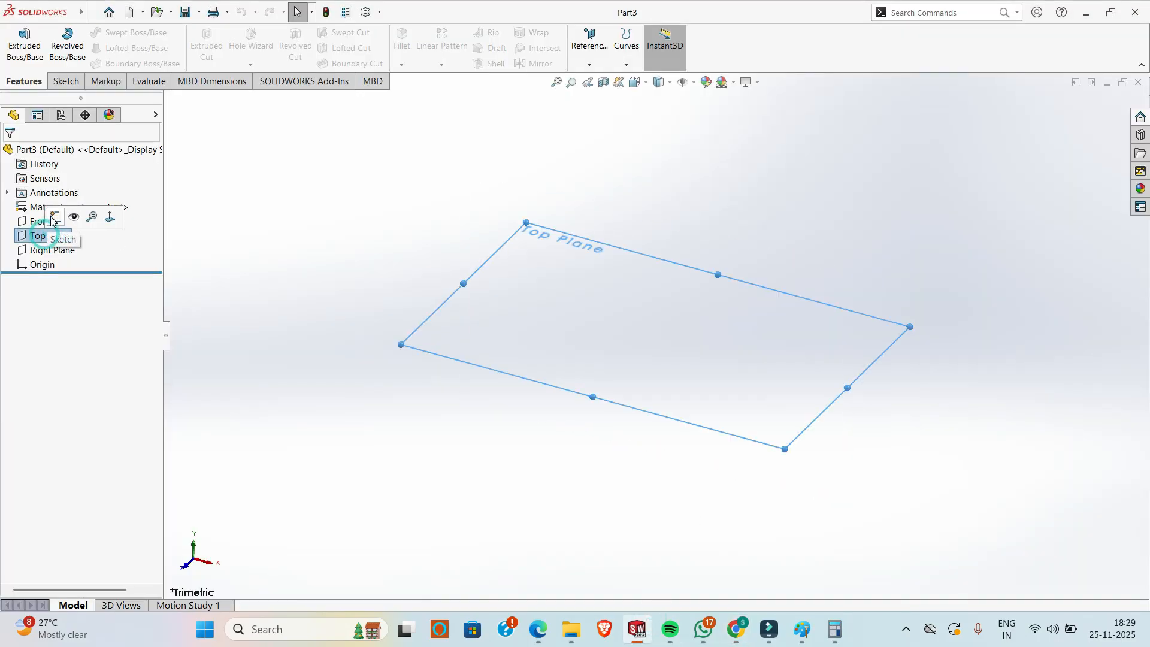
pyautogui.click(51, 215)
pyautogui.click(137, 34)
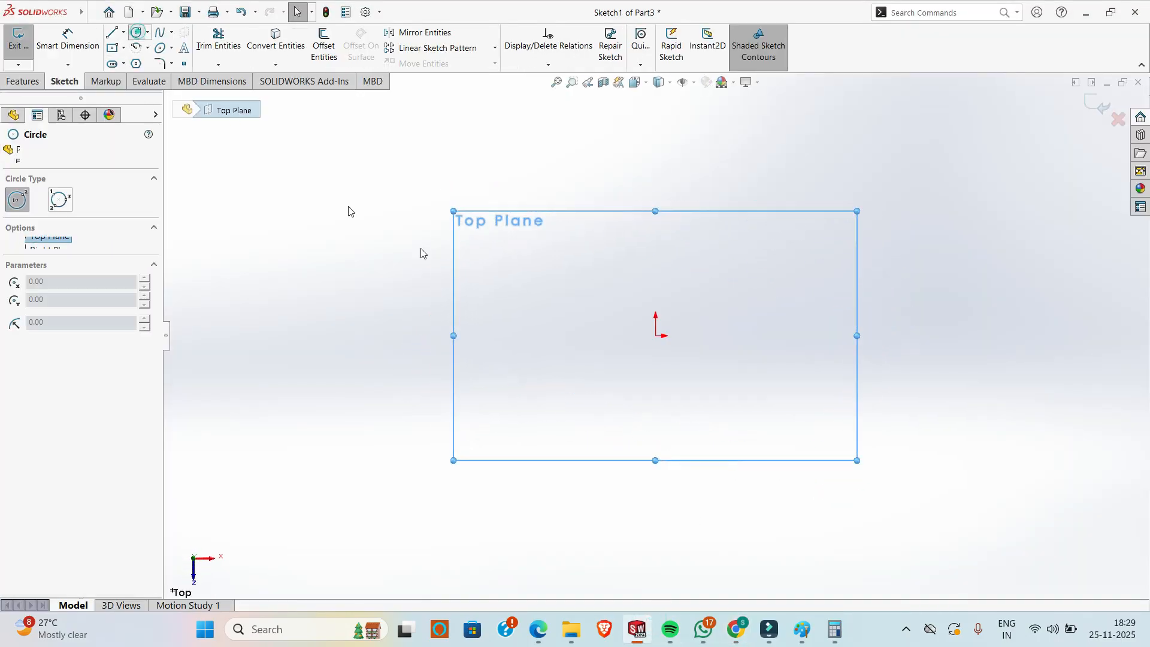
pyautogui.moveTo(655, 335); pyautogui.dragTo(718, 375)
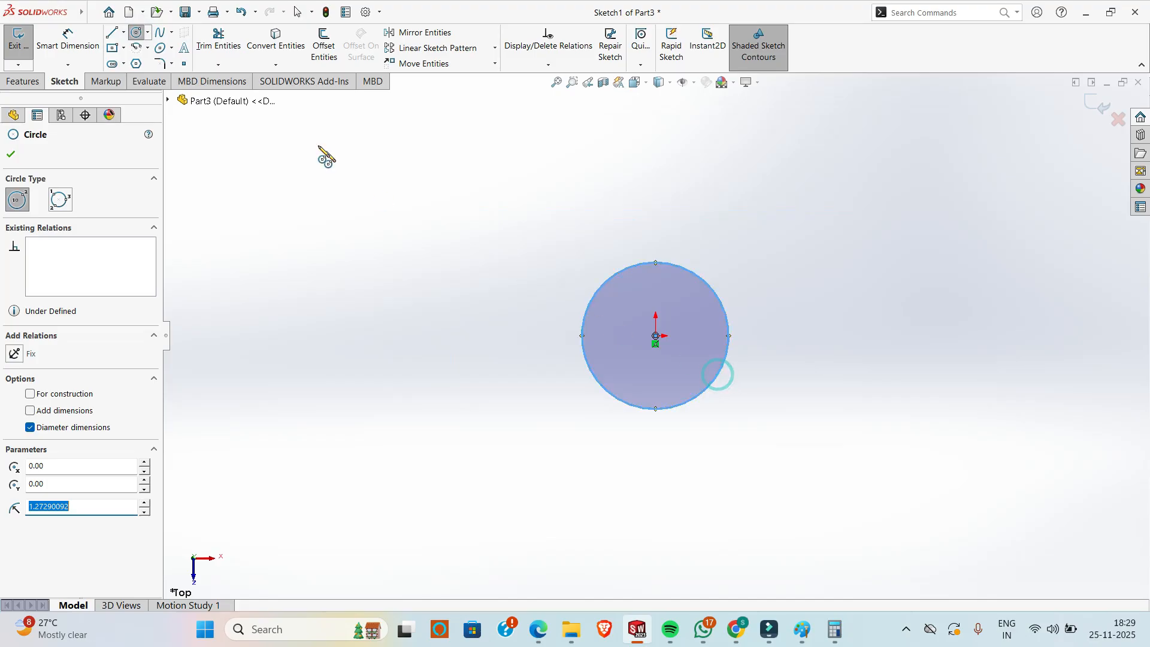
# - Change the part's document unit system to MMGS (millimeter, gram, second)
pyautogui.click(365, 12)
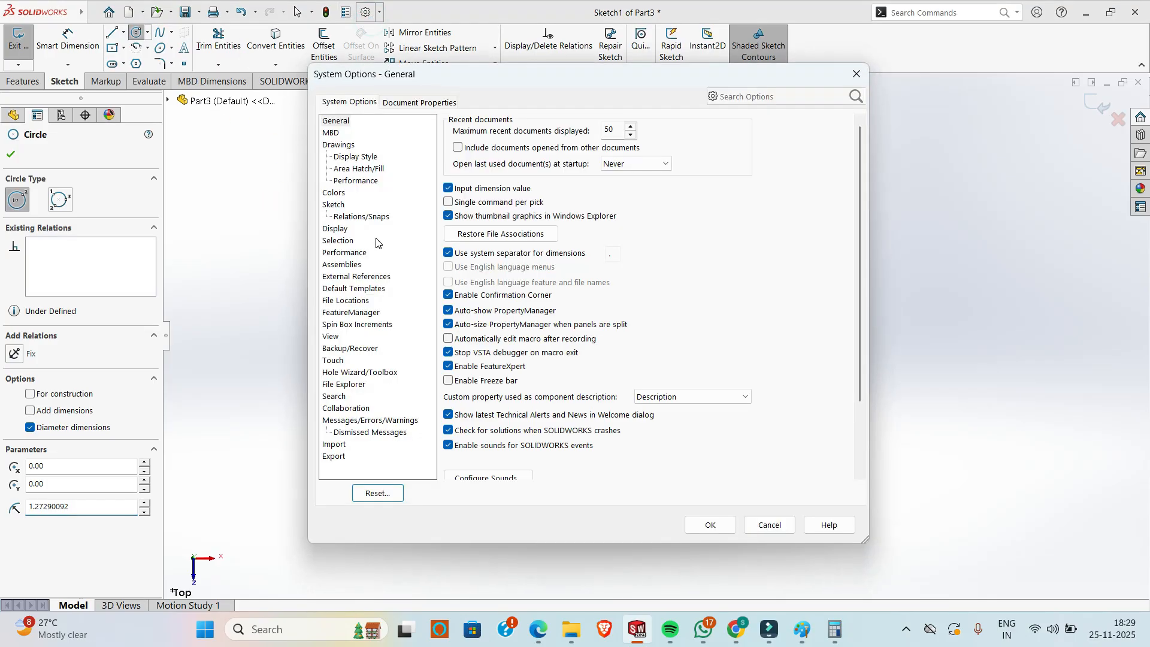
pyautogui.click(420, 103)
pyautogui.click(331, 217)
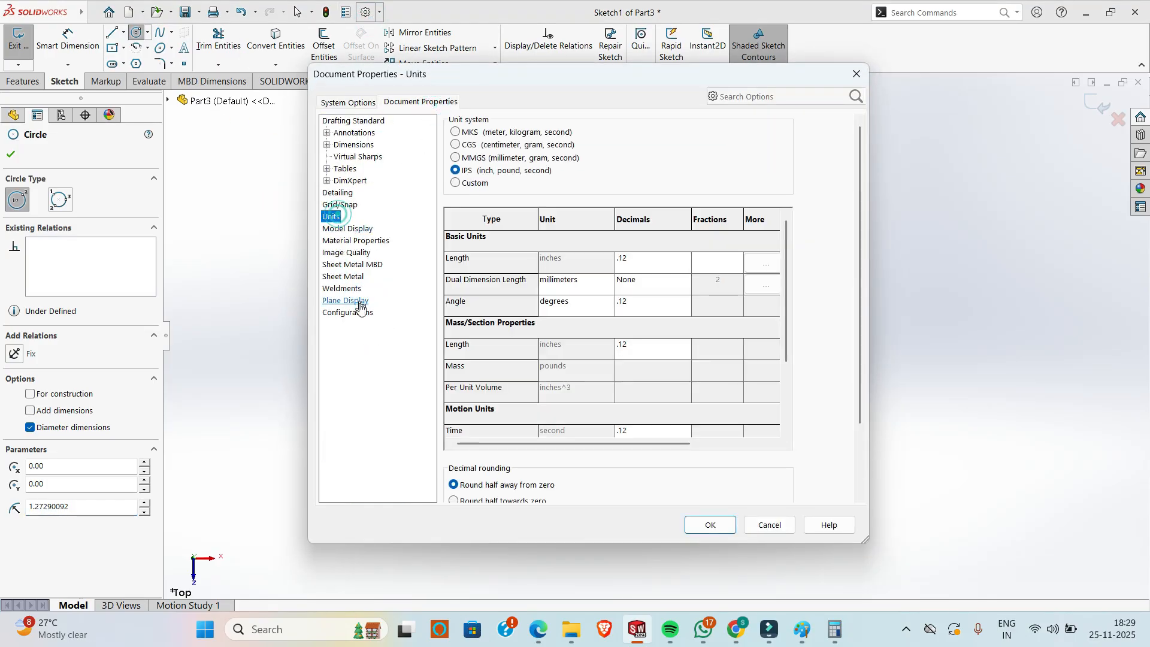
pyautogui.click(473, 157)
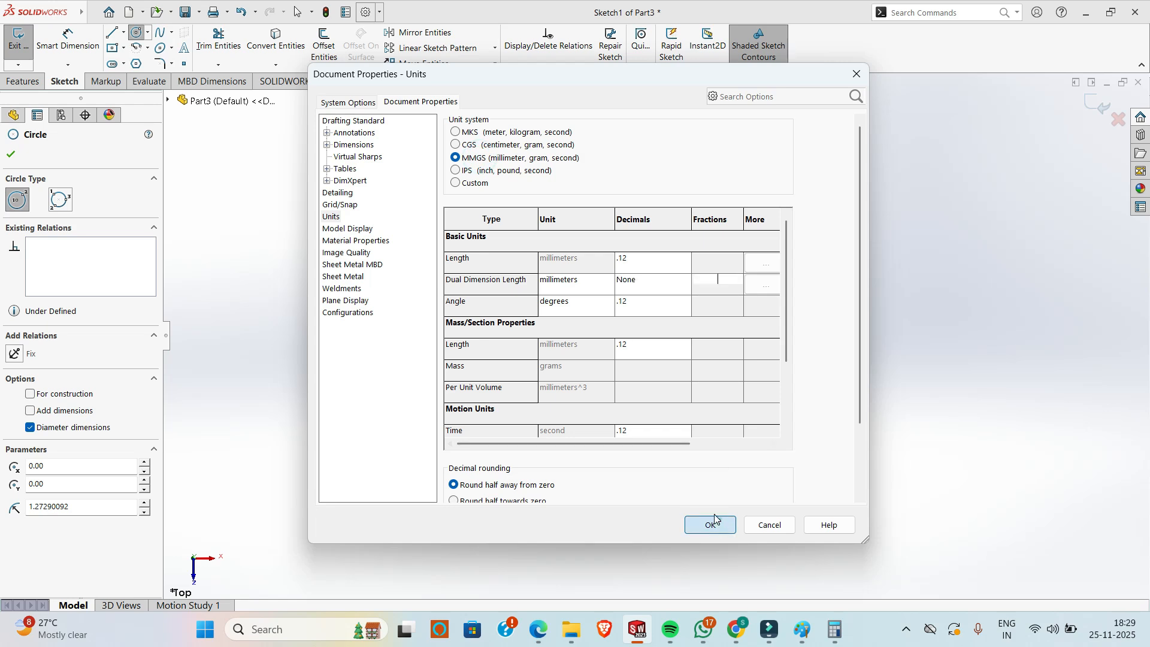
pyautogui.click(710, 525)
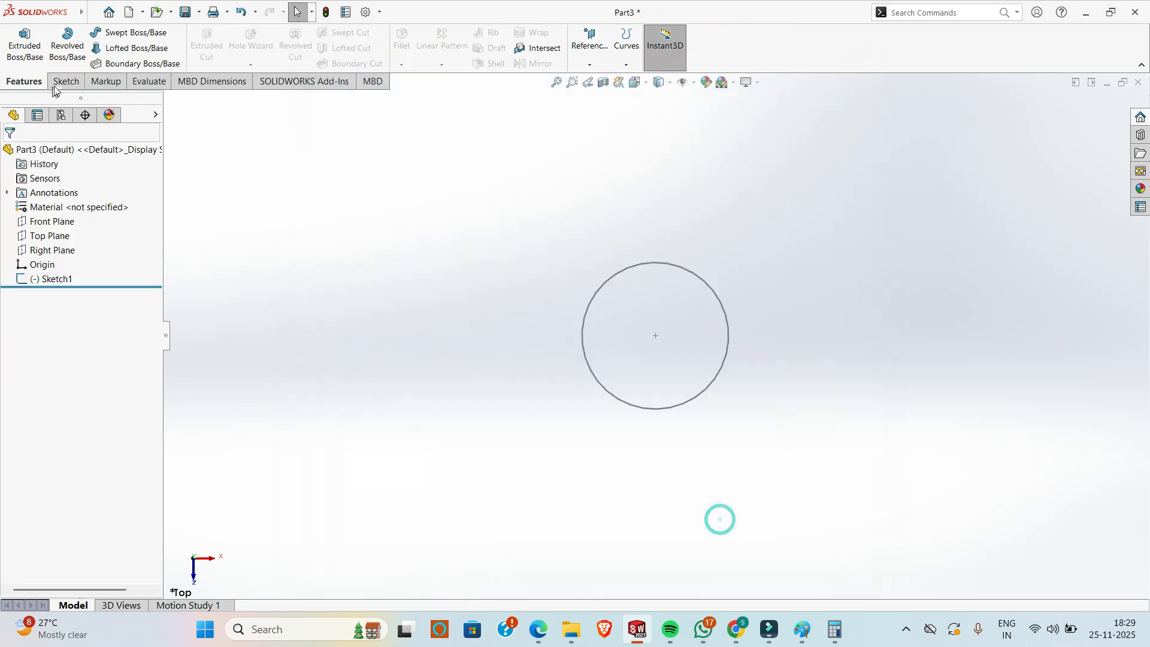
# - Reopen the circle sketch, dimension the circle's diameter to 28 mm and exit the sketch
pyautogui.click(59, 279)
pyautogui.click(73, 250)
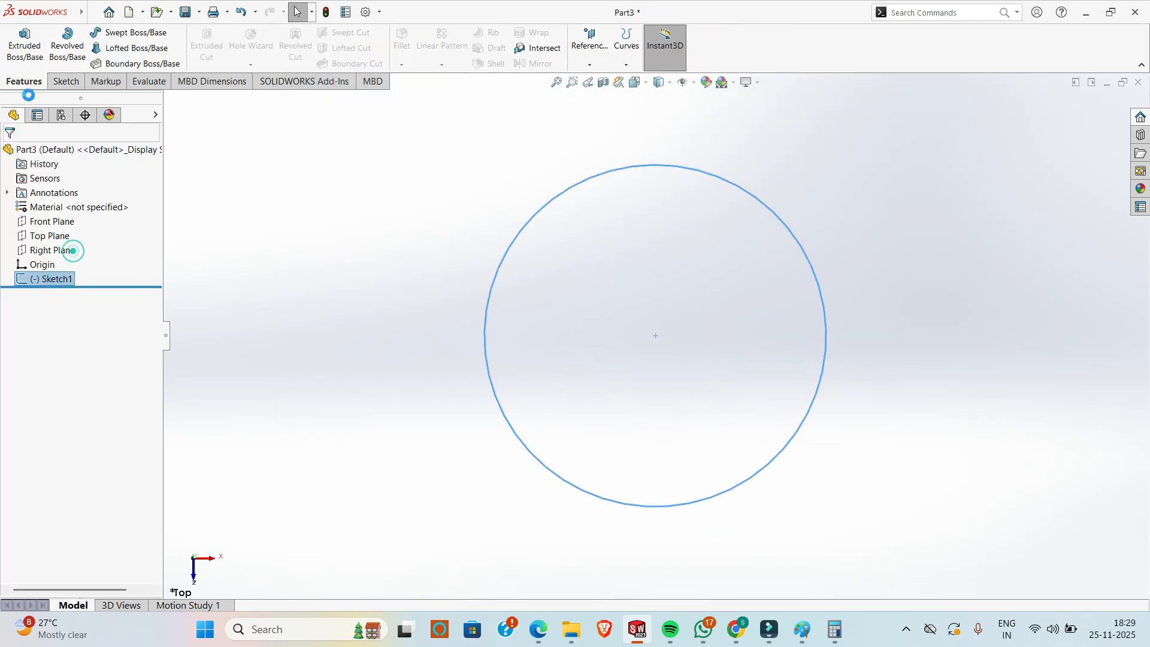
pyautogui.click(67, 42)
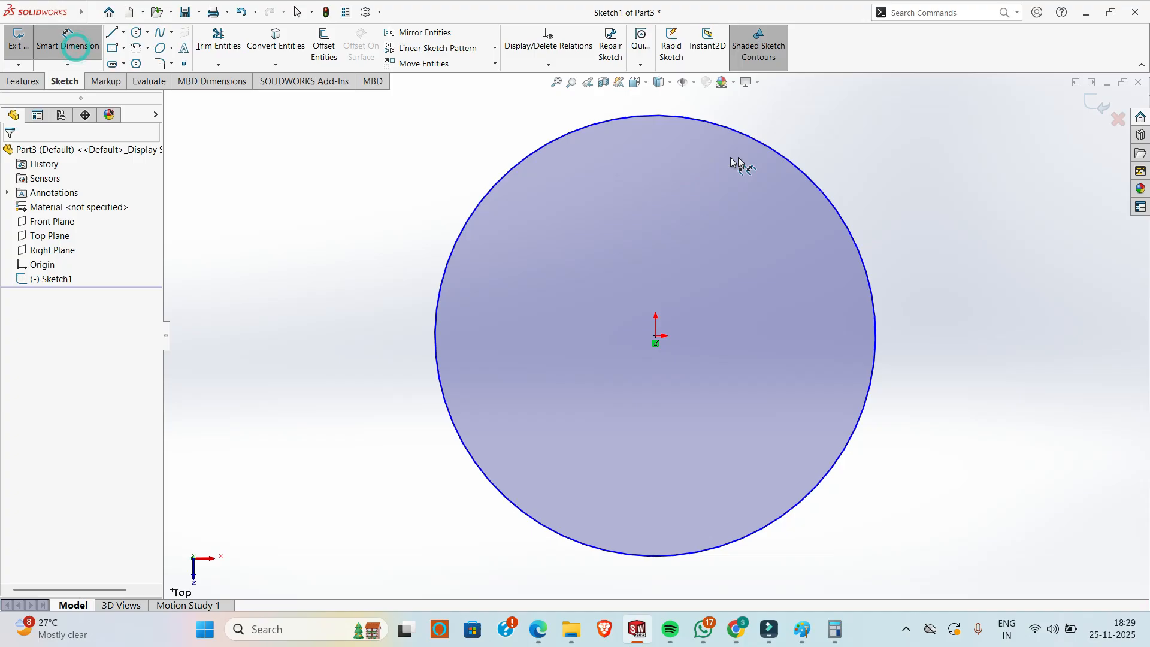
pyautogui.click(775, 156)
pyautogui.click(948, 171)
pyautogui.write('2')
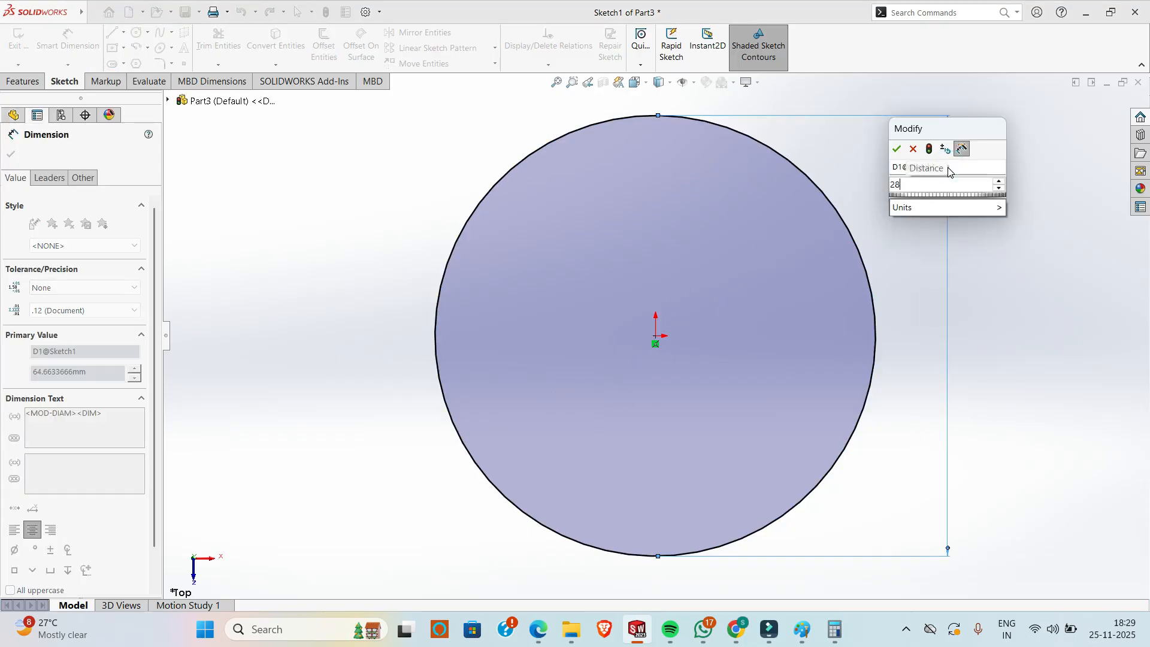
pyautogui.write('8')
pyautogui.press('Return')
pyautogui.click(22, 44)
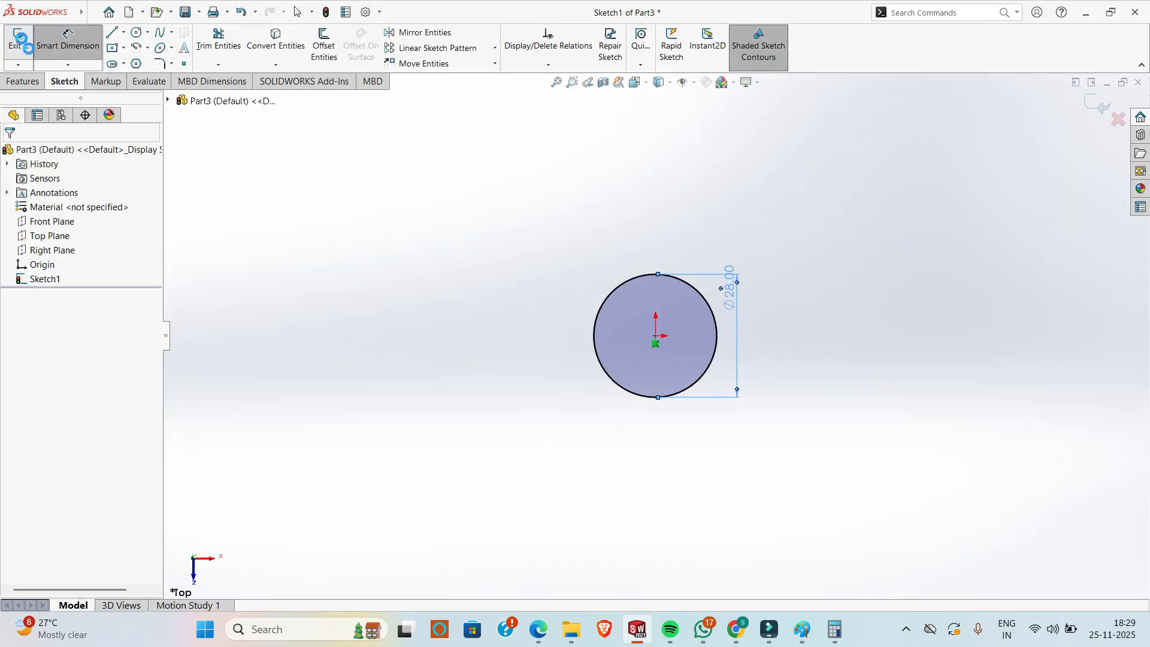
# - Extrude the 28 mm circle as a boss with a Mid Plane end condition and a depth of 14 mm
pyautogui.click(43, 279)
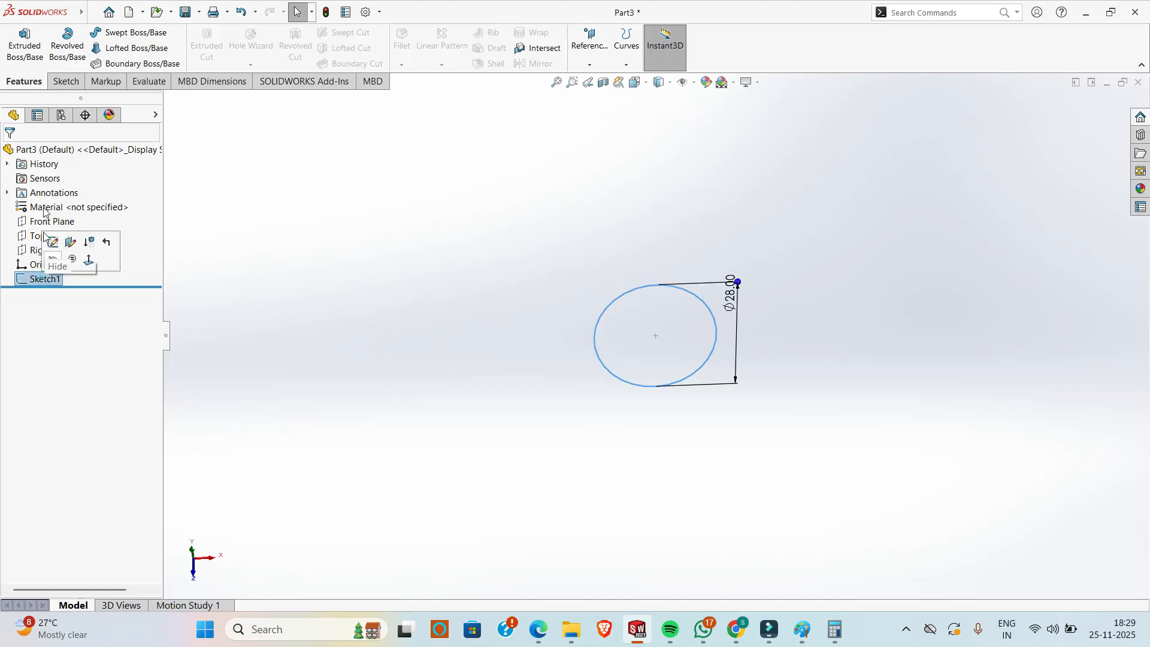
pyautogui.click(24, 45)
pyautogui.hotkey('alt', 'Tab')
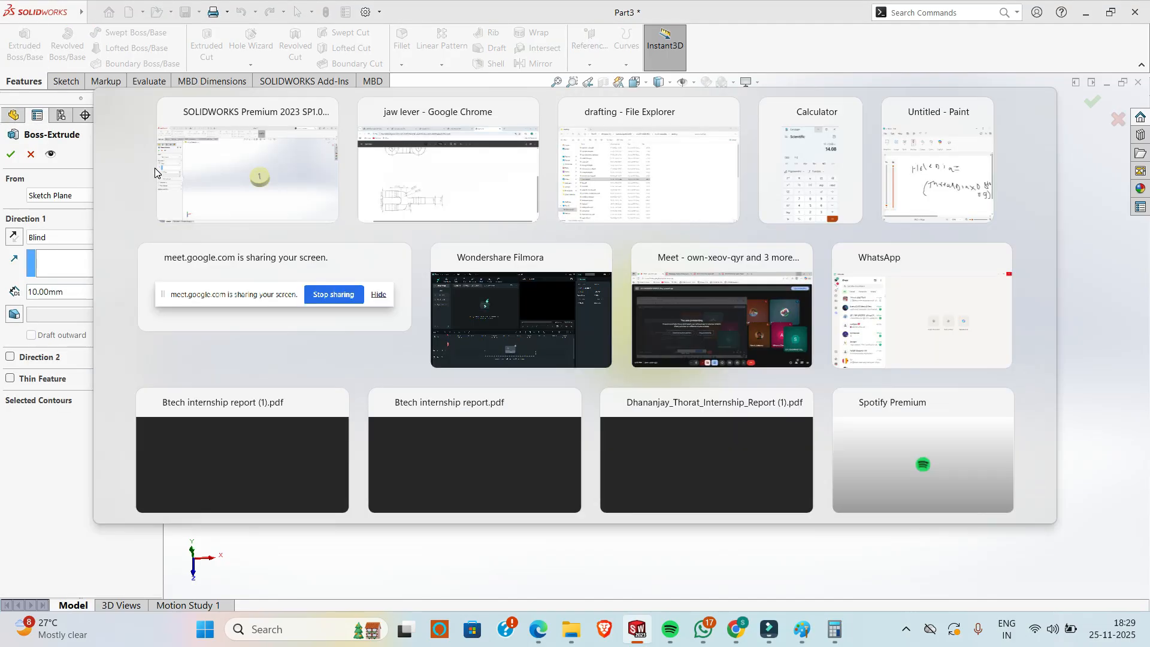
pyautogui.hotkey('alt', 'Tab')
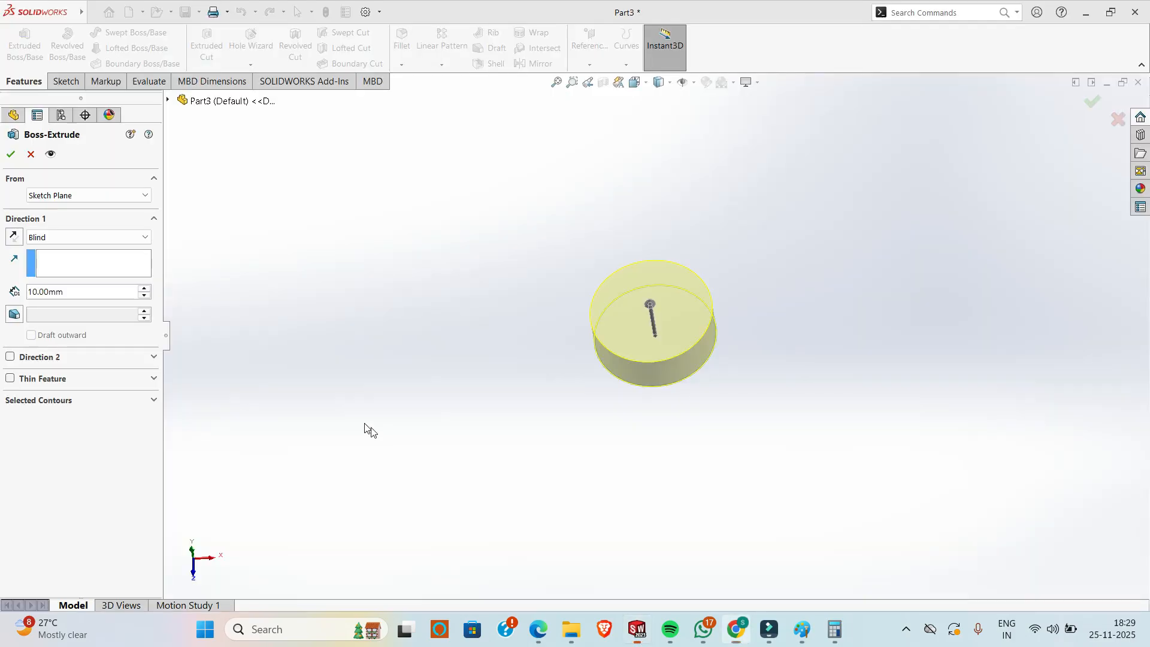
pyautogui.doubleClick(75, 290)
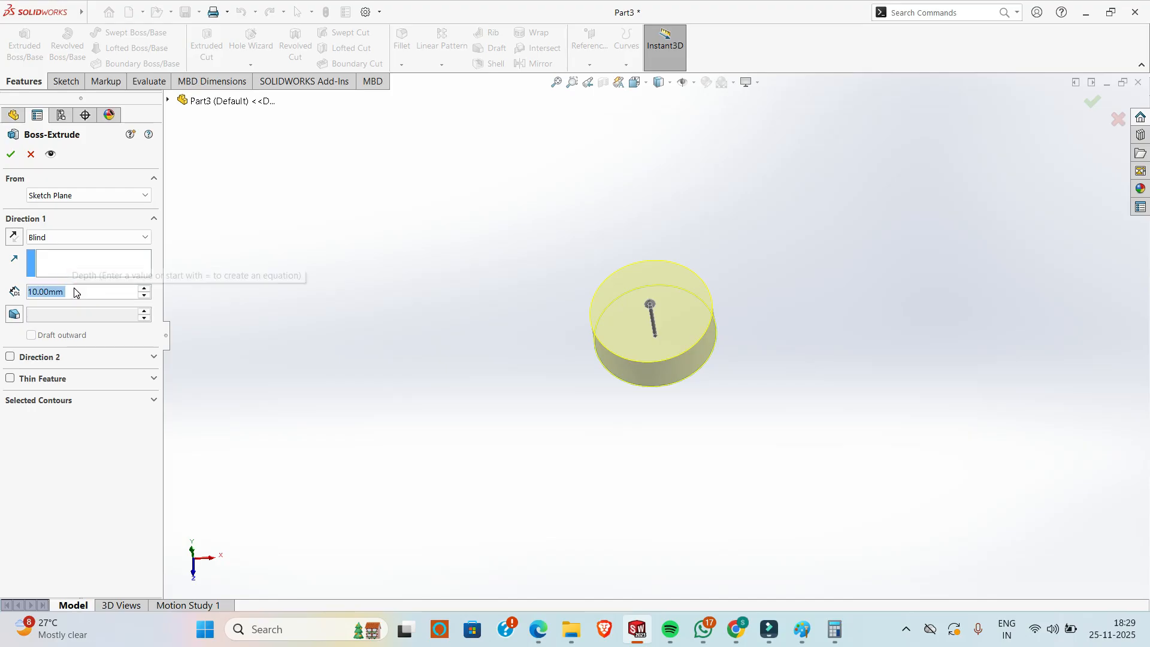
pyautogui.click(60, 237)
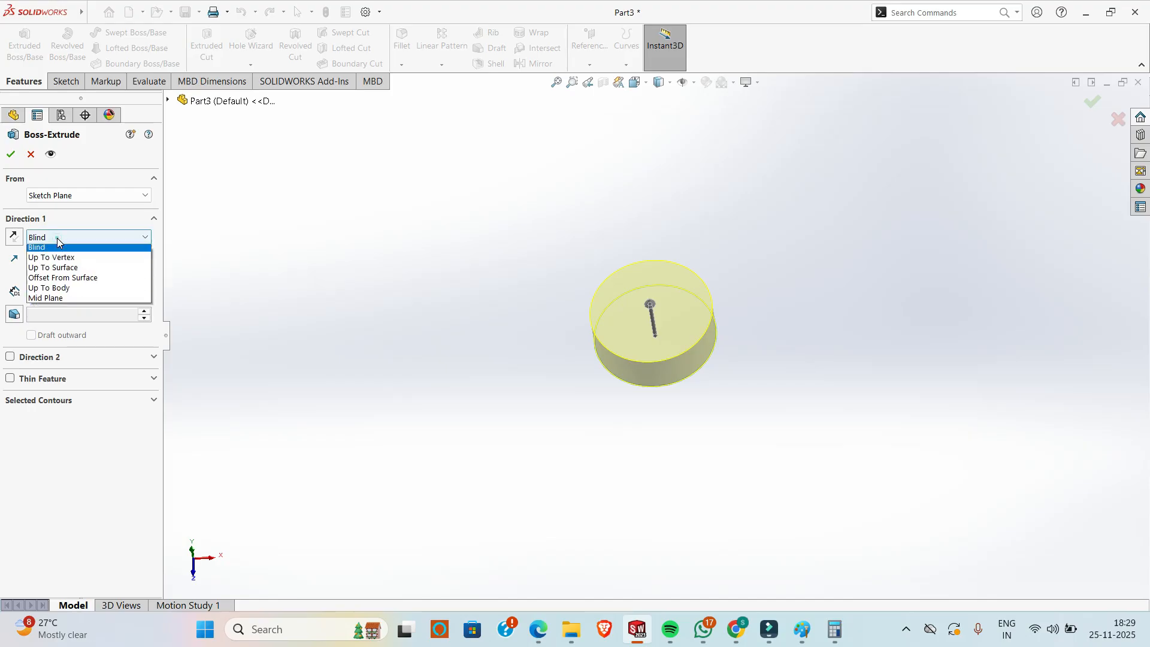
pyautogui.click(55, 302)
pyautogui.write('14')
pyautogui.press('Return')
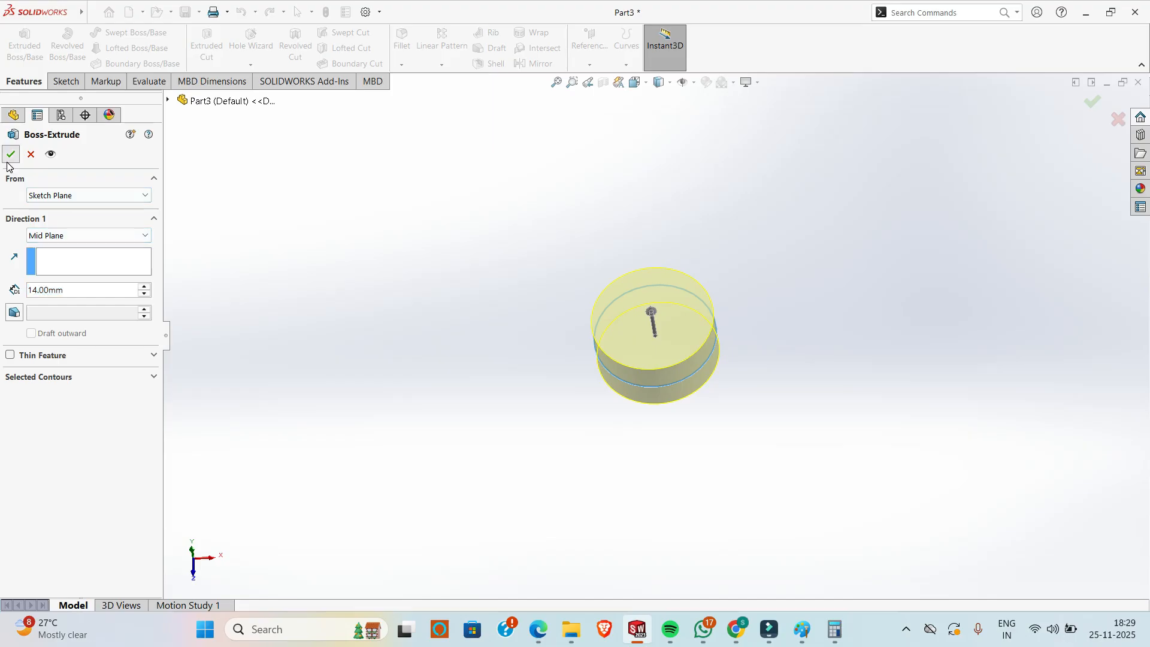
pyautogui.click(11, 155)
# - Create a reference plane offset 7 mm above the Top Plane, checking the spacing in the jaw lever drawing
pyautogui.click(67, 253)
pyautogui.moveTo(539, 294); pyautogui.dragTo(513, 341, button='middle')
pyautogui.click(589, 57)
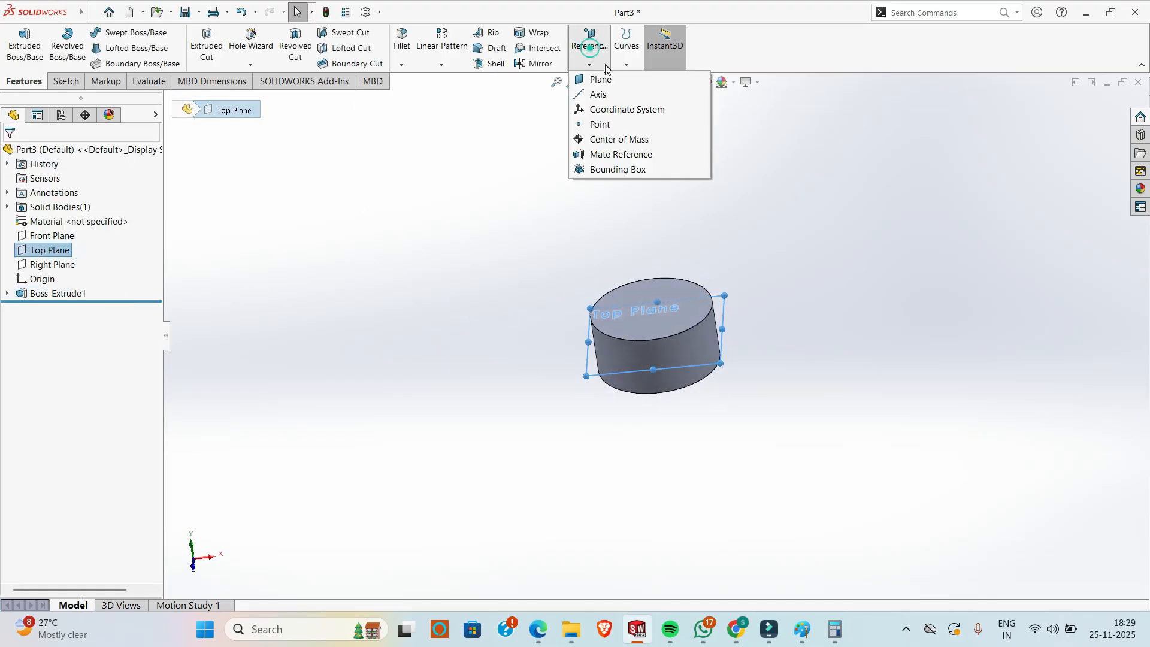
pyautogui.click(600, 81)
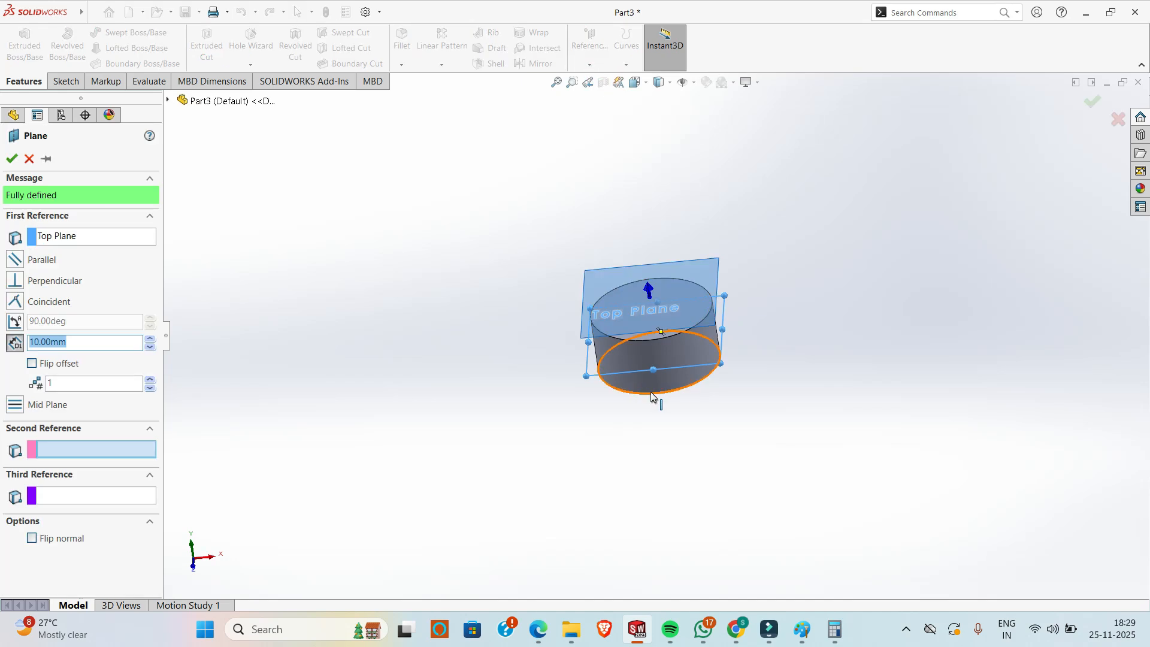
pyautogui.hotkey('alt', 'Tab')
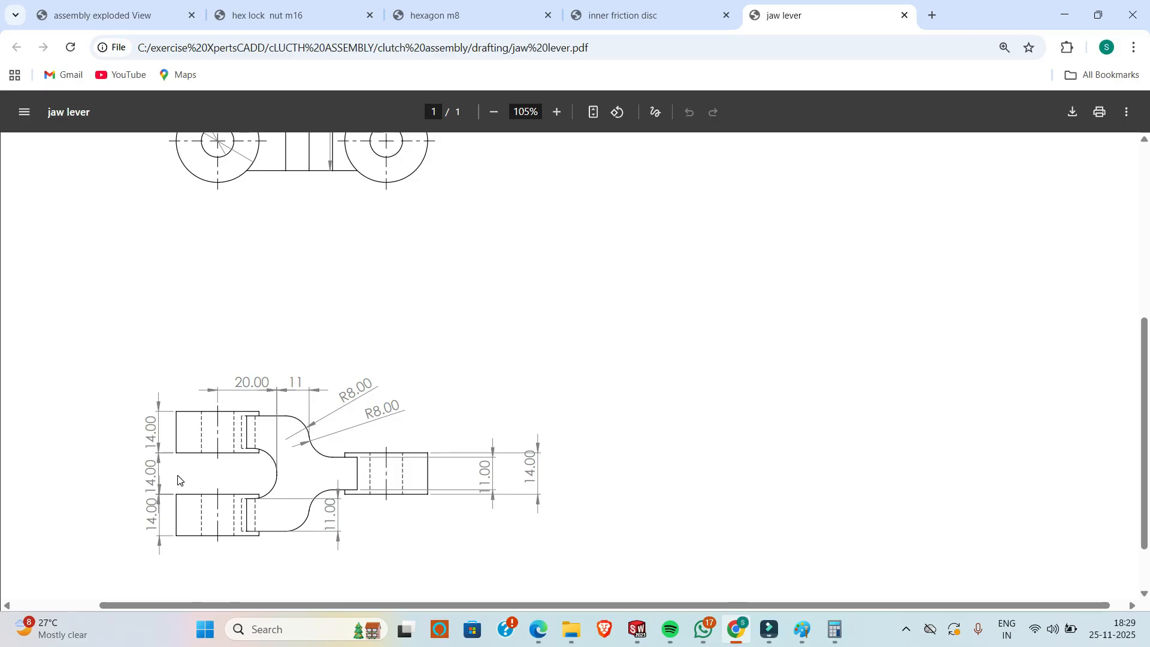
pyautogui.hotkey('alt', 'Tab')
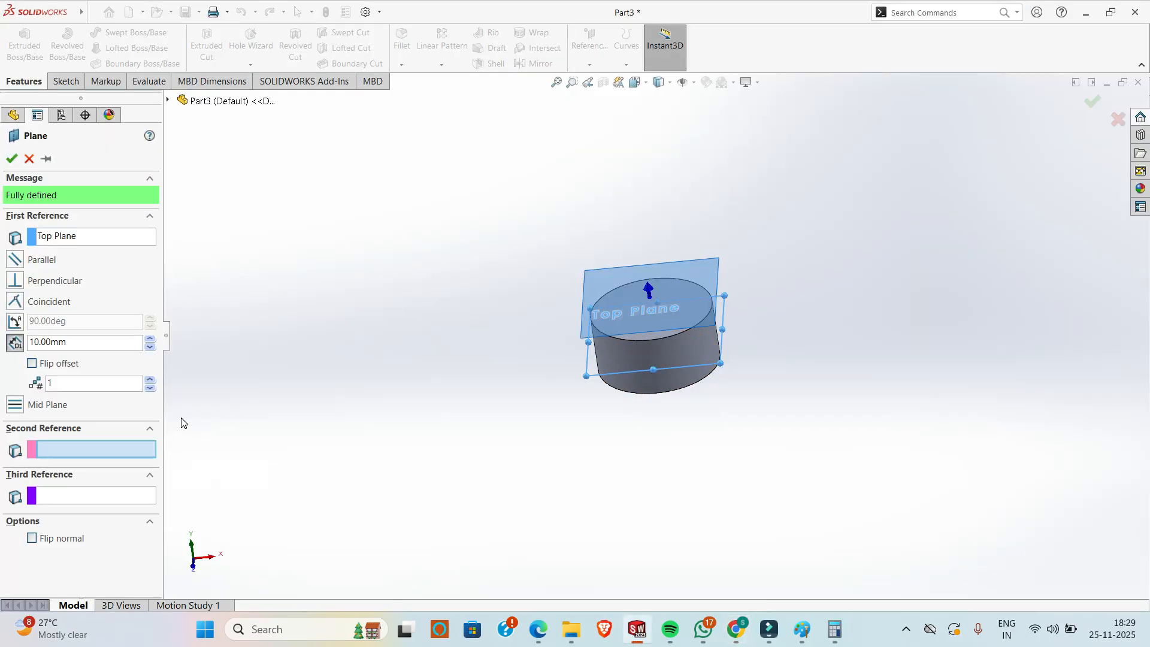
pyautogui.doubleClick(76, 347)
pyautogui.write('7')
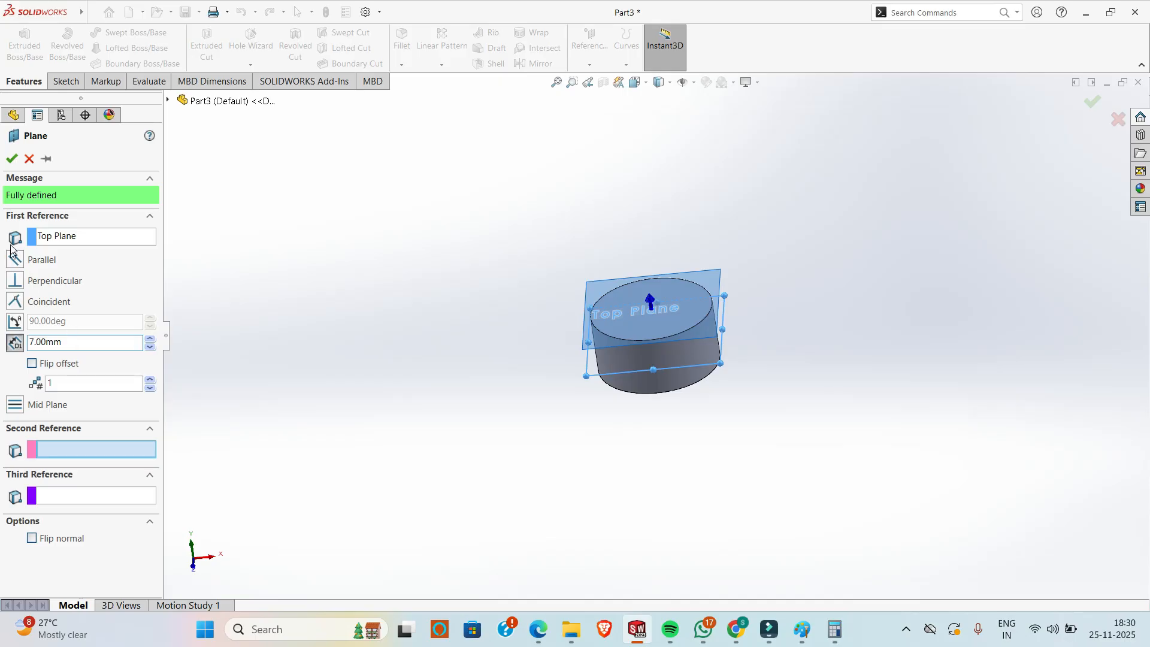
pyautogui.click(14, 160)
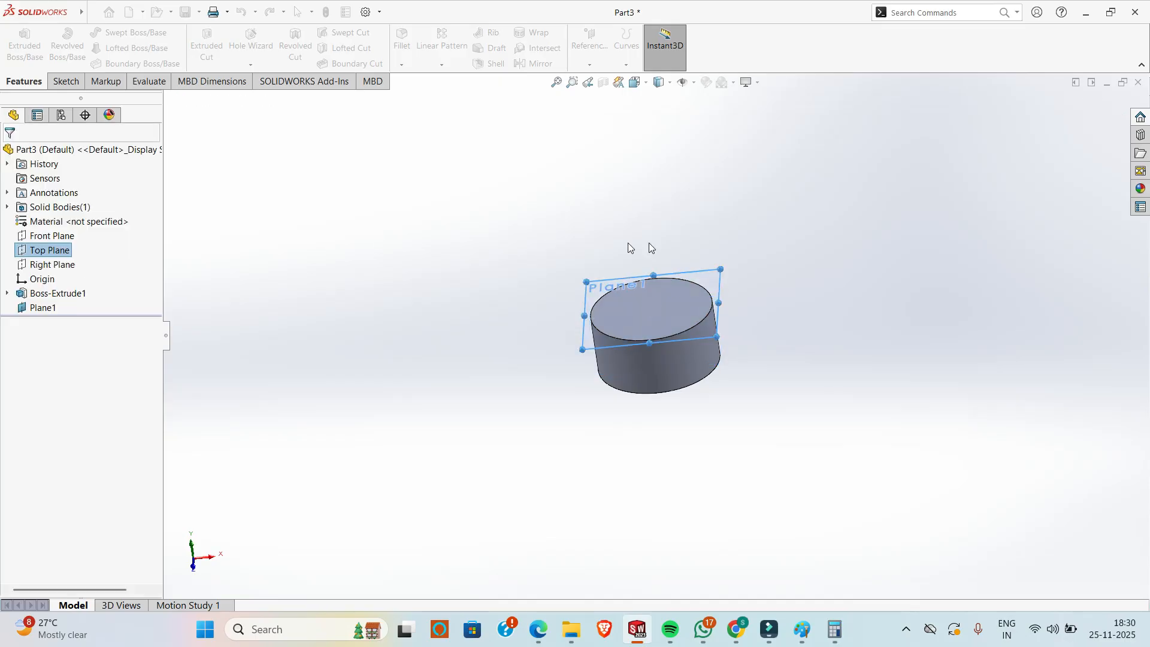
# - Start a sketch on the offset plane and draw a circle about 42 mm in diameter, level with the origin, about 68 mm left of it
pyautogui.rightClick(713, 276)
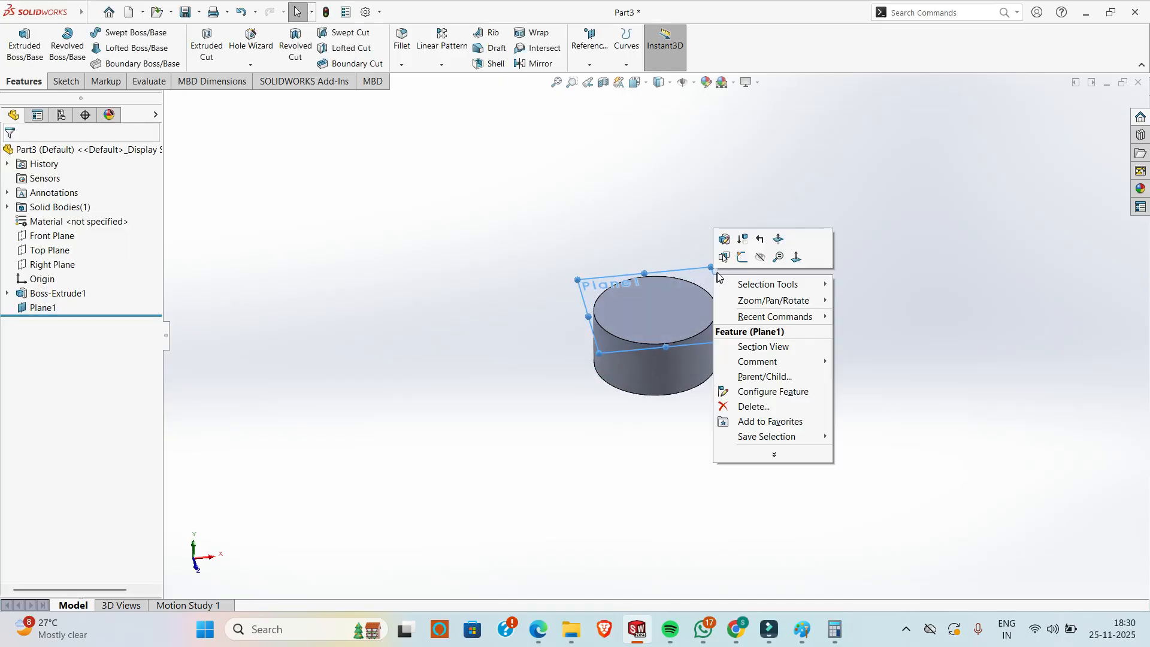
pyautogui.click(732, 257)
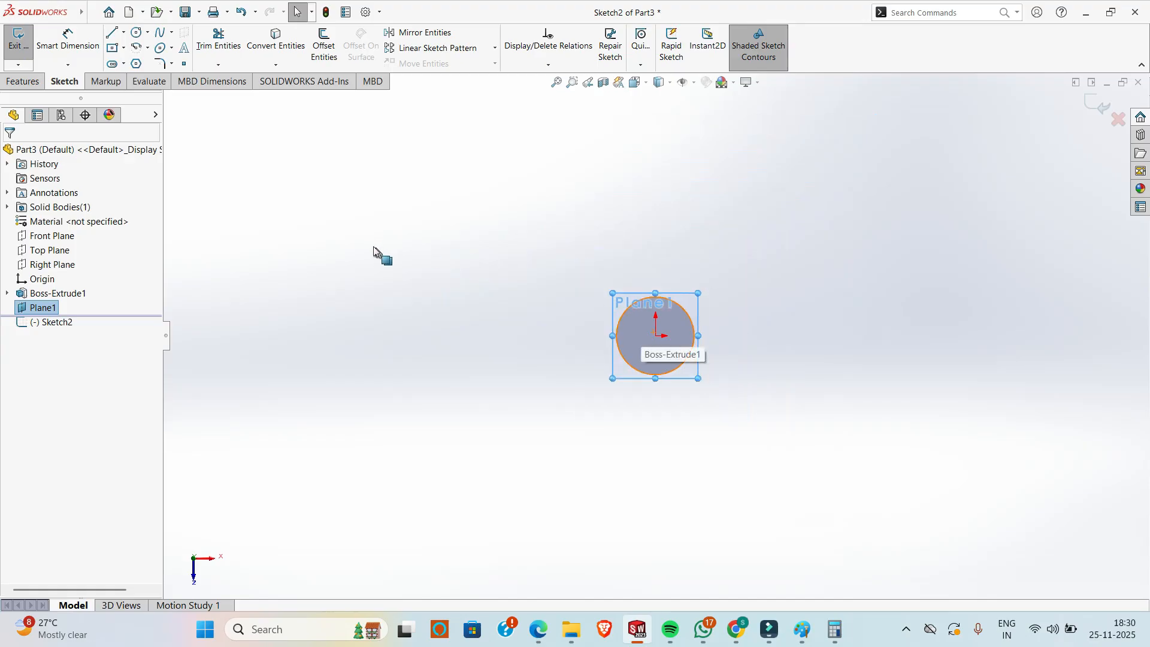
pyautogui.click(137, 32)
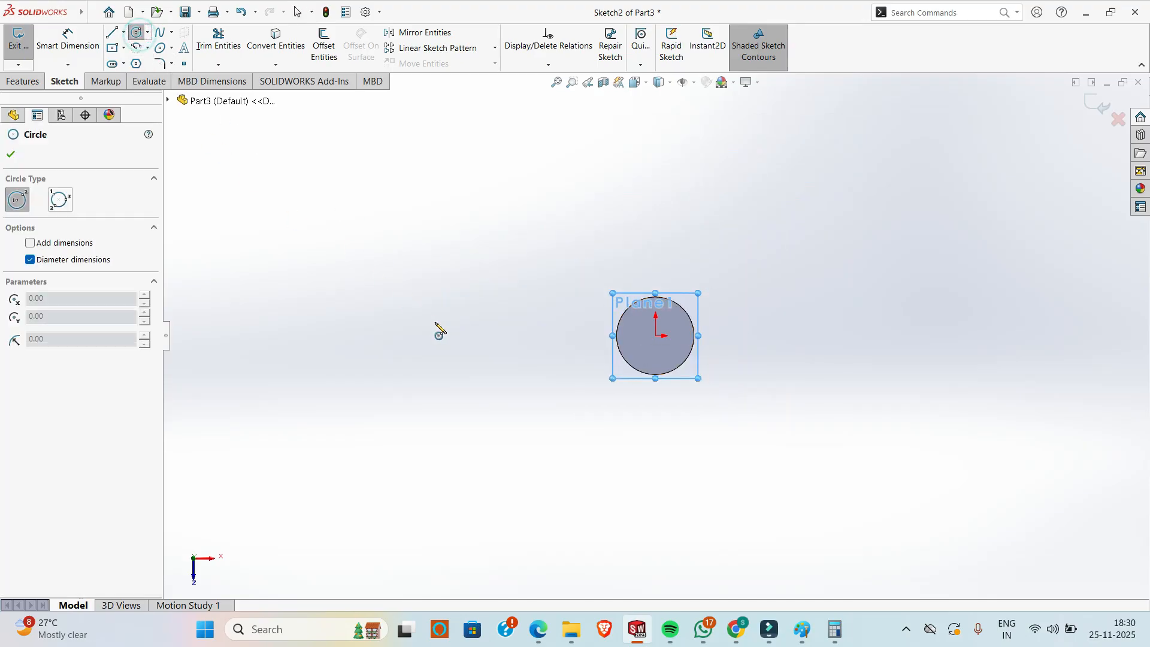
pyautogui.click(468, 336)
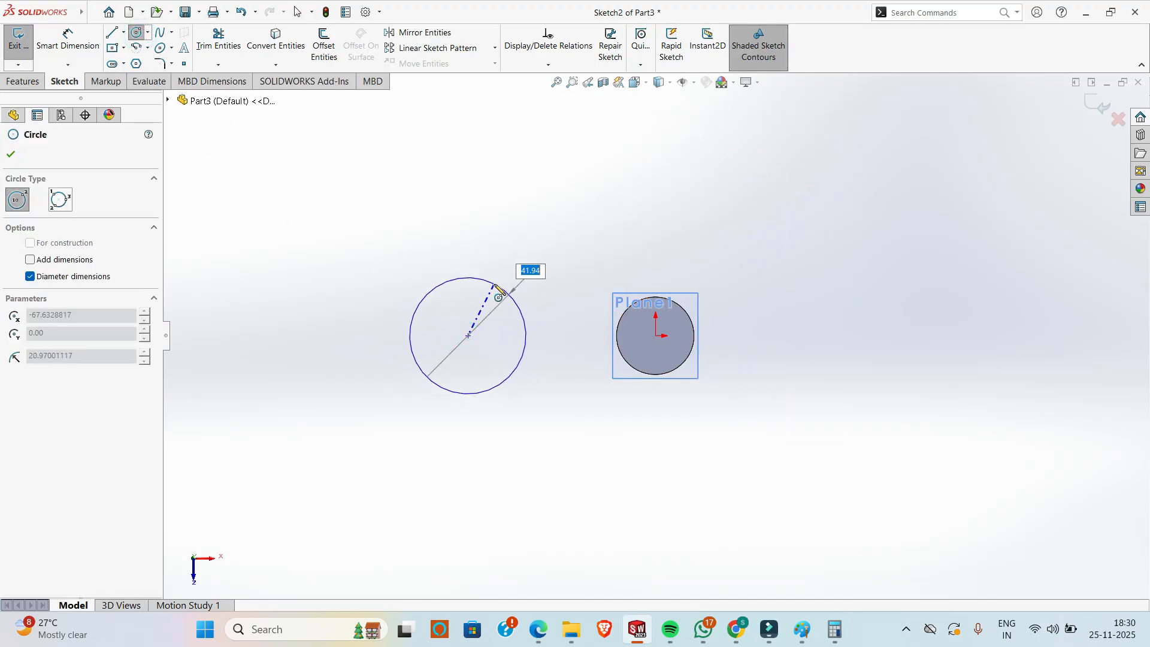
pyautogui.click(494, 285)
# - Dimension the new circle's diameter to 28 mm
pyautogui.press('d')
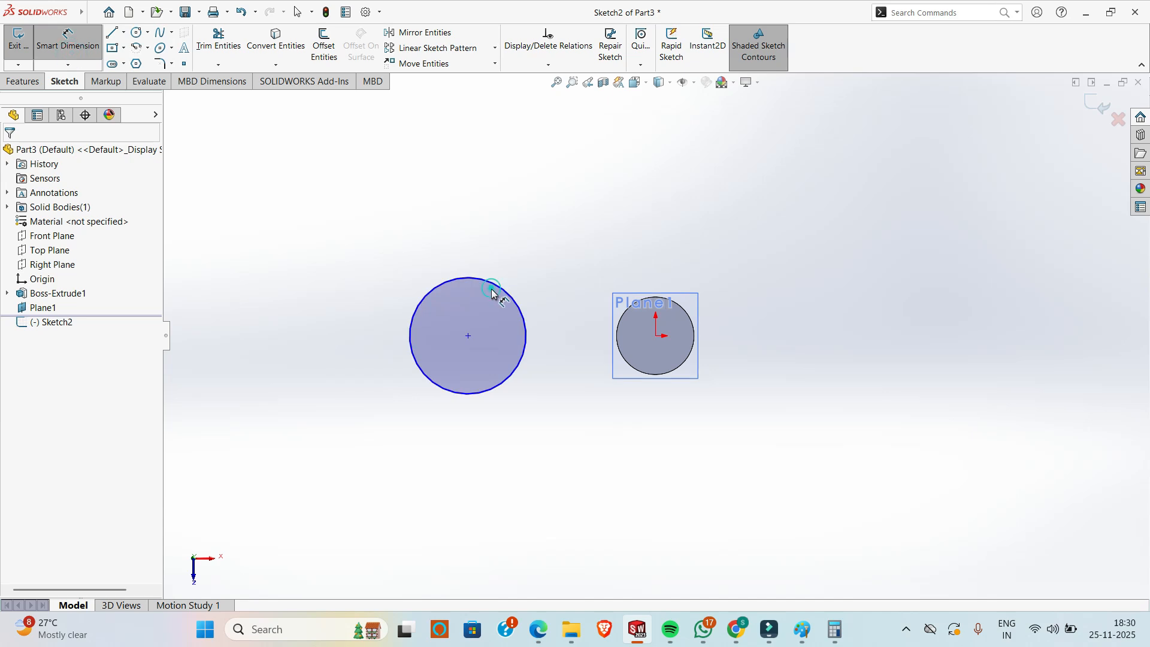
pyautogui.click(491, 291)
pyautogui.click(537, 235)
pyautogui.write('28')
pyautogui.press('Return')
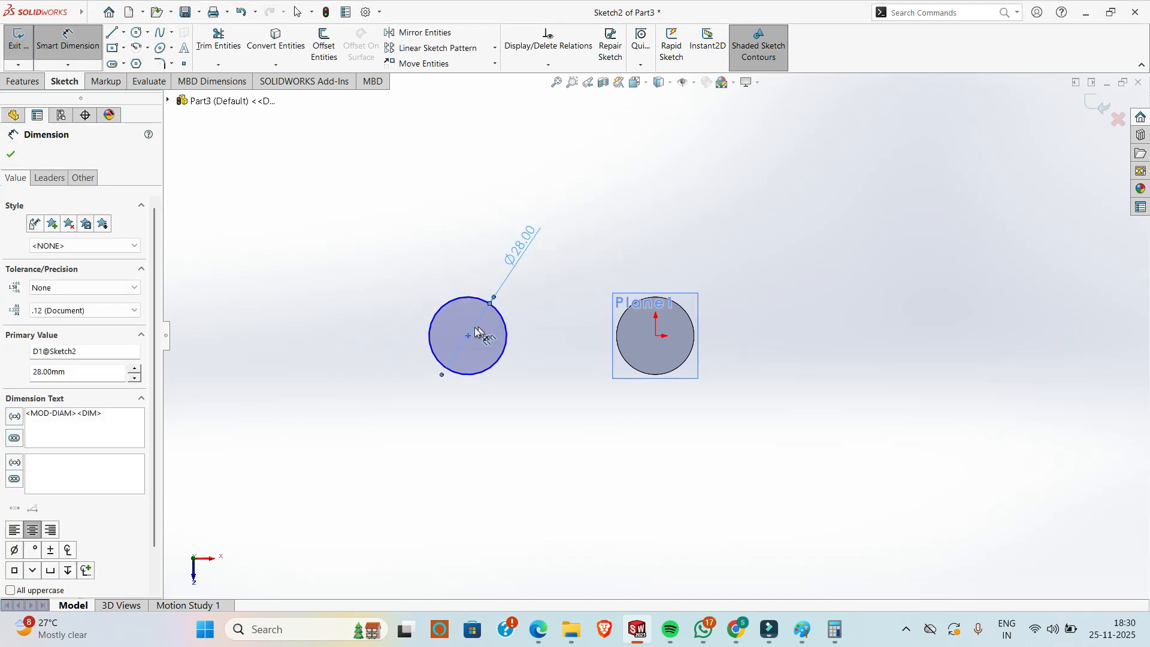
# - Dimension the horizontal distance between the new circle's centre and the origin to 57 mm, checking the jaw lever drawing
pyautogui.click(468, 338)
pyautogui.click(662, 337)
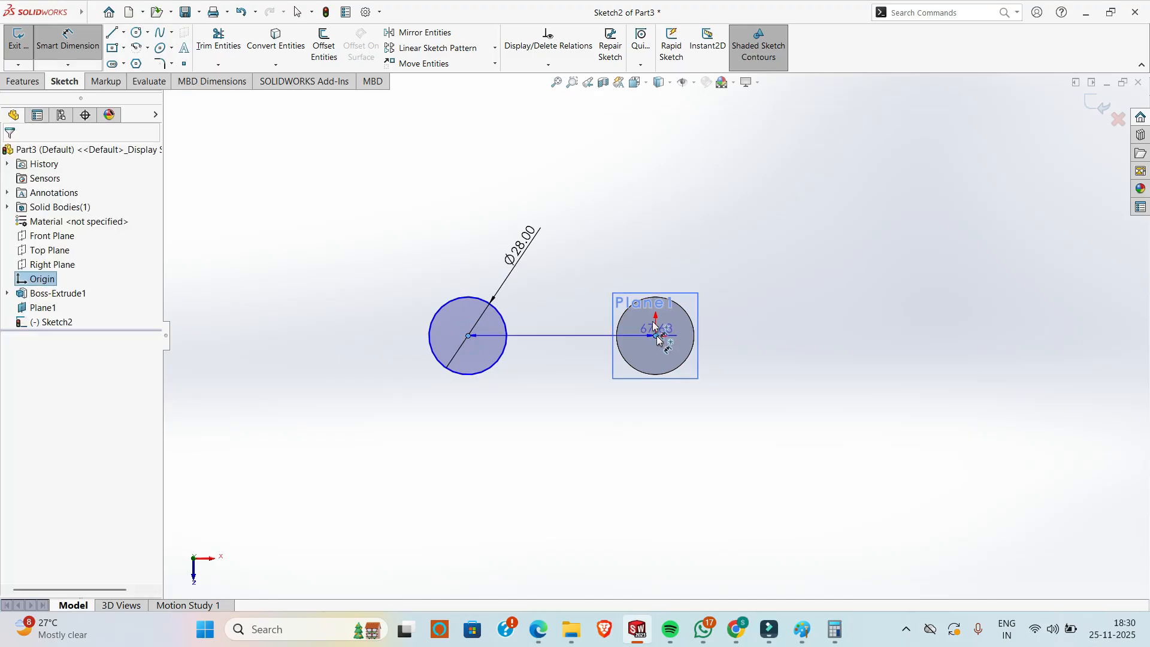
pyautogui.click(574, 201)
pyautogui.hotkey('alt', 'Tab')
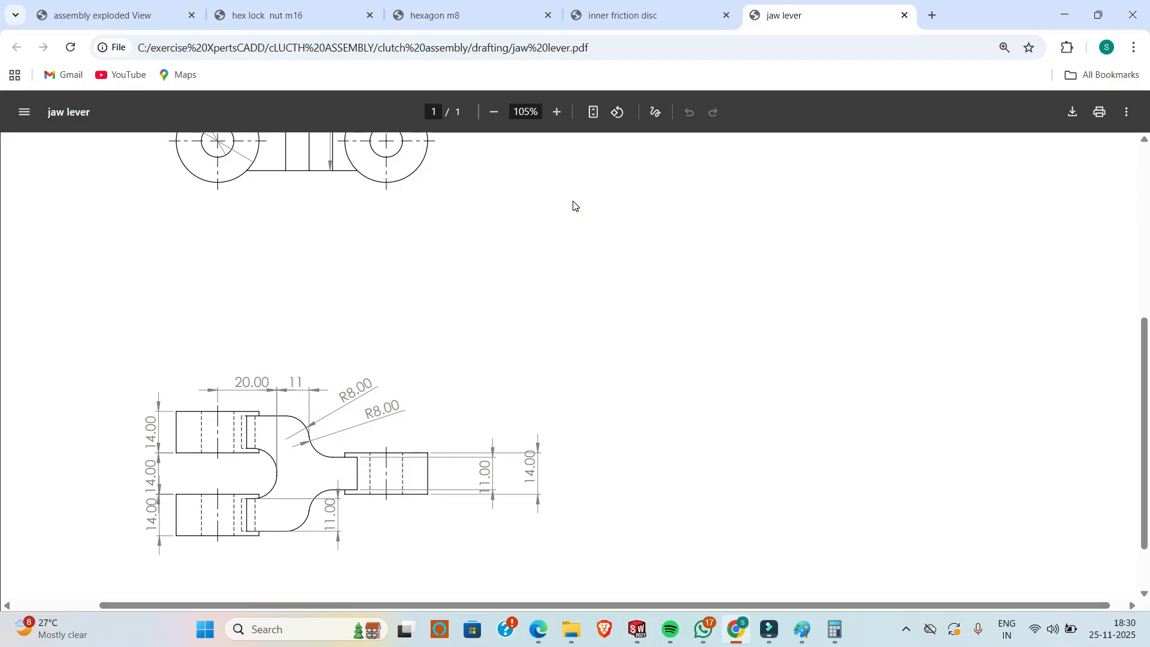
pyautogui.scroll(4, 470, 329)
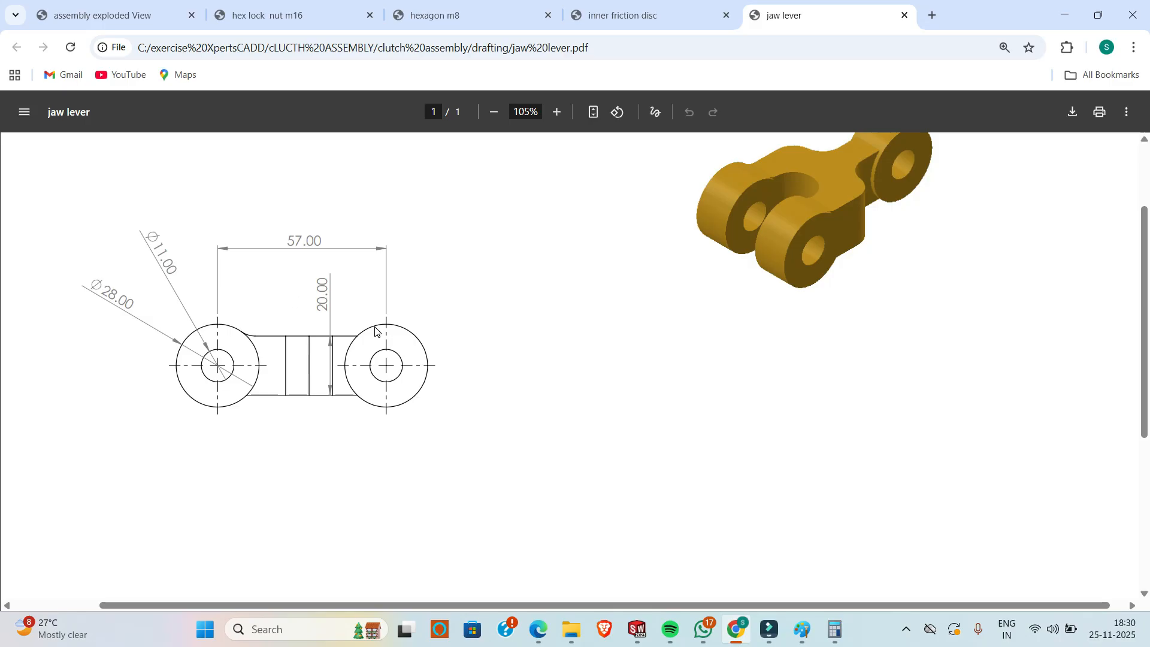
pyautogui.hotkey('alt', 'Tab')
pyautogui.write('5')
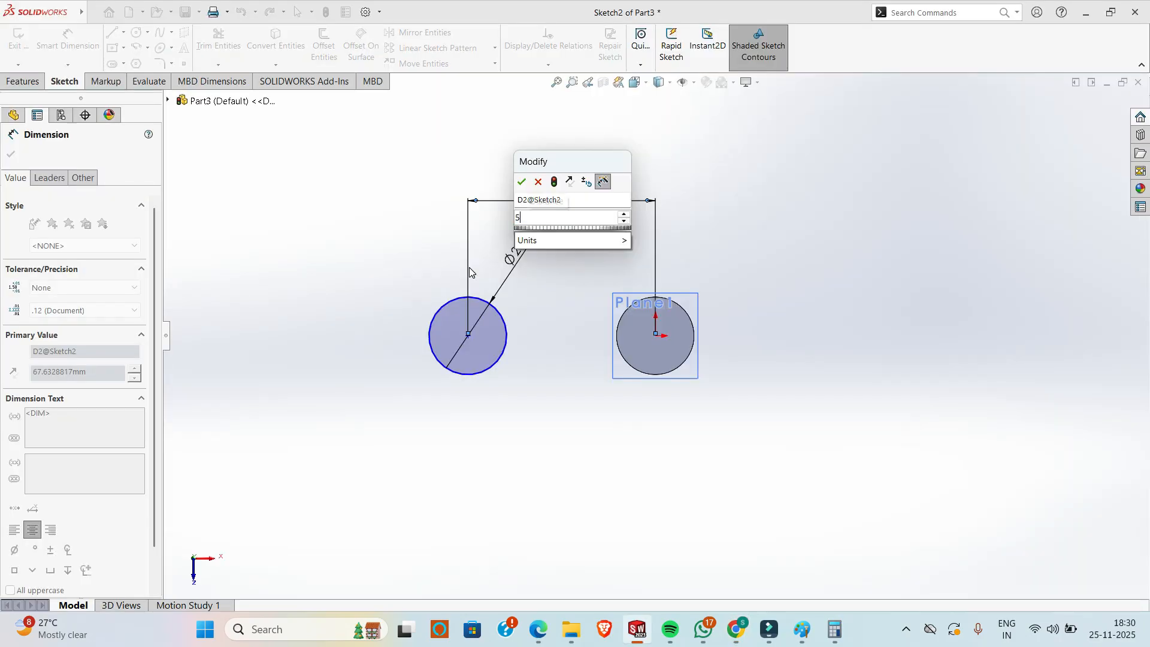
pyautogui.press('Return')
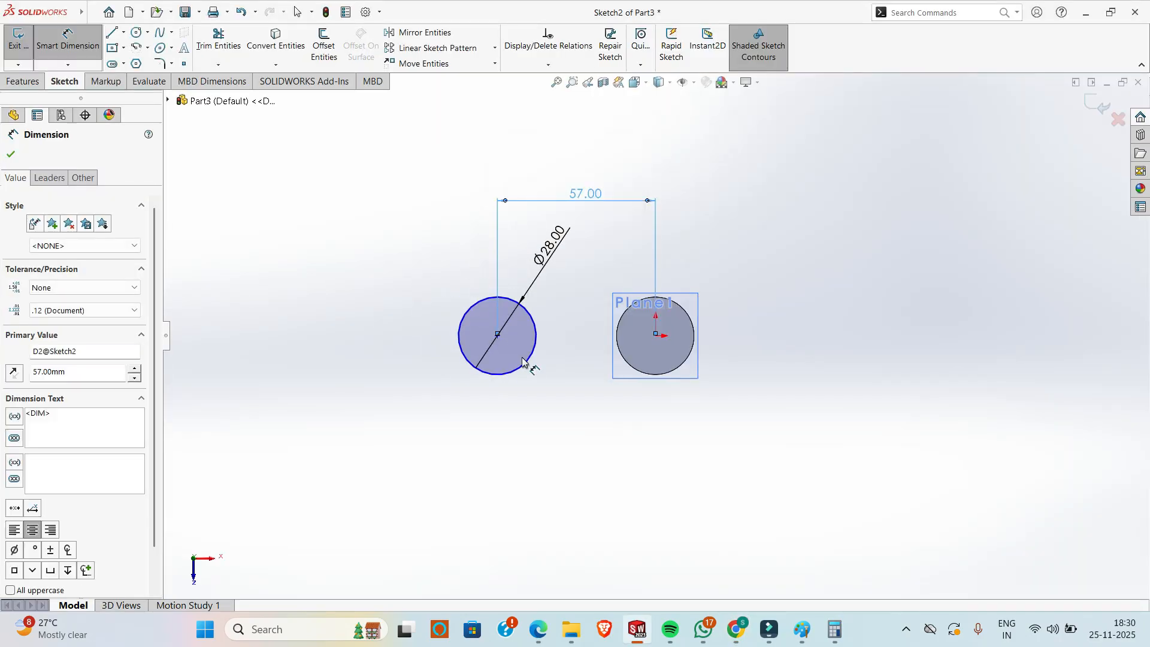
# - Add a Horizontal relation between the 28 mm circle's centre and the origin, and close the sketch
pyautogui.press('Escape')
pyautogui.click(498, 336)
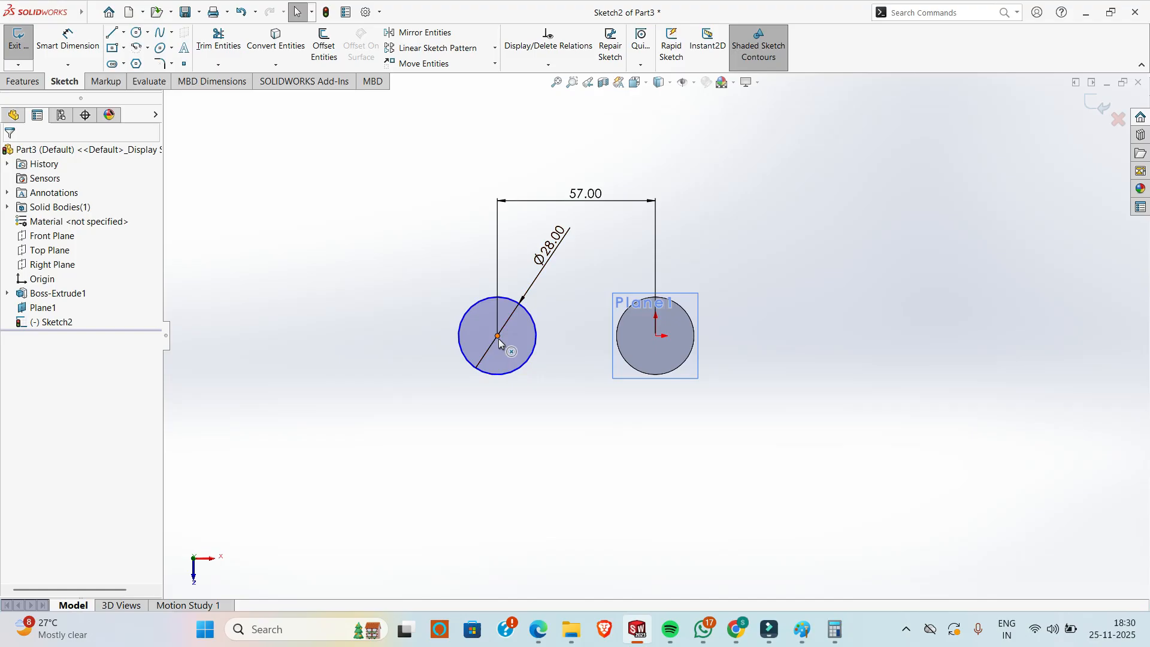
pyautogui.keyDown('ctrl'); pyautogui.click(656, 336); pyautogui.keyUp('ctrl')
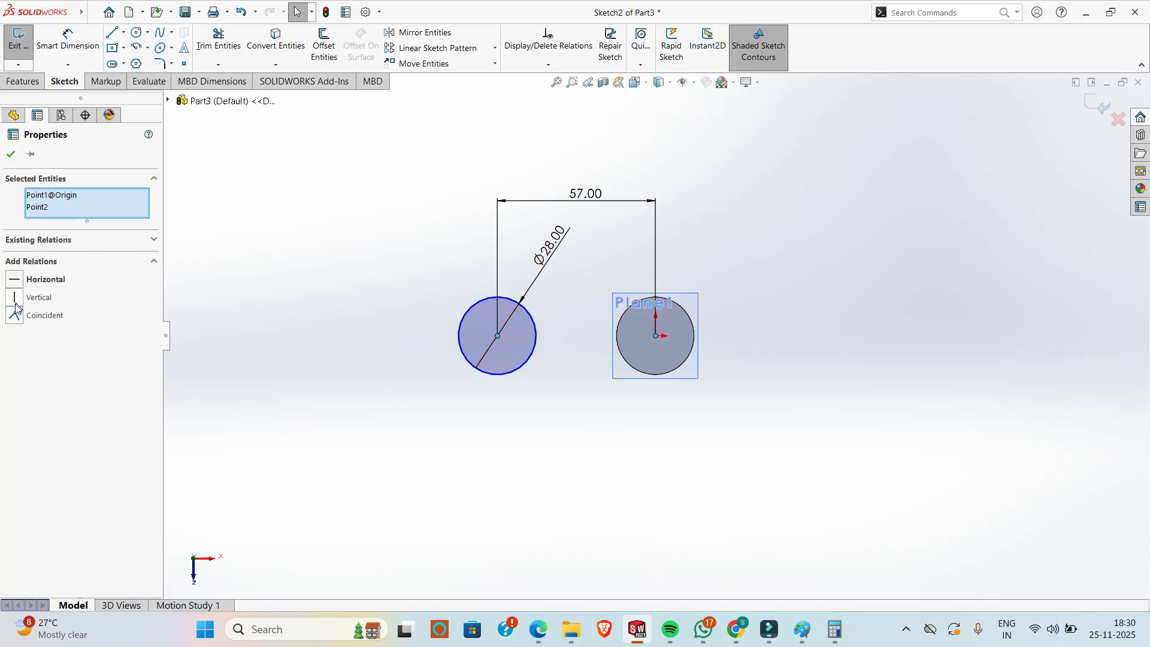
pyautogui.click(18, 281)
pyautogui.click(296, 245)
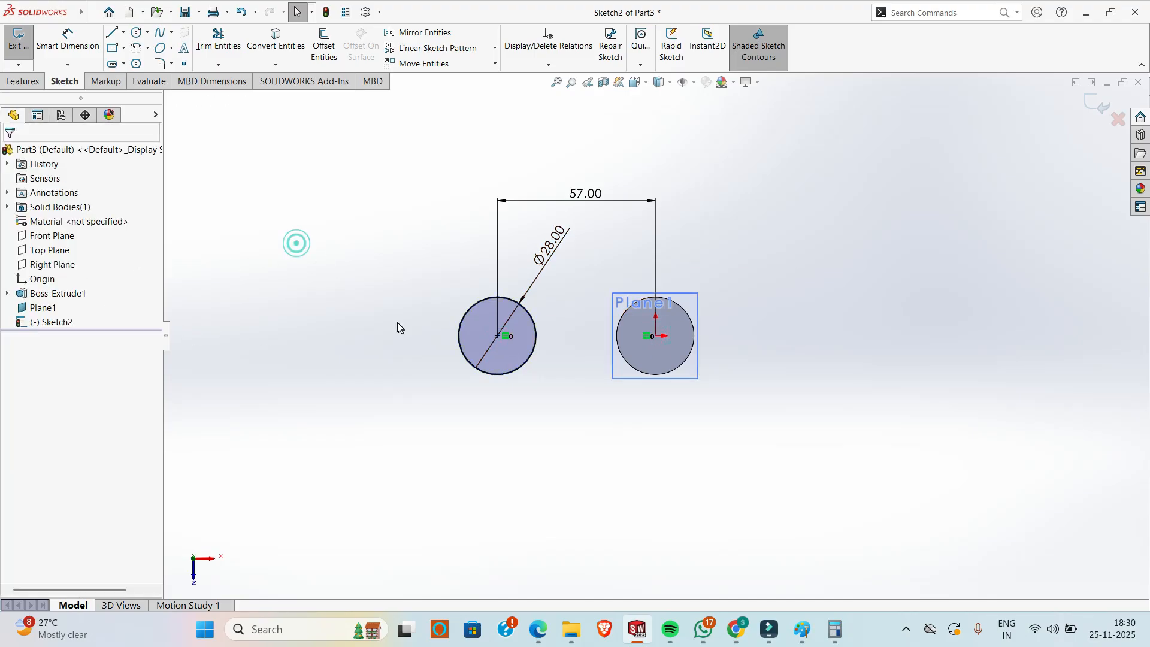
pyautogui.click(174, 173)
# - Extrude the offset-plane circle as a boss with a Blind end condition and a depth of 14 mm
pyautogui.moveTo(441, 248); pyautogui.dragTo(503, 351, button='middle')
pyautogui.moveTo(498, 234)
pyautogui.mouseDown(button='middle')
pyautogui.moveTo(504, 280)
pyautogui.moveTo(534, 312)
pyautogui.moveTo(523, 321)
pyautogui.mouseUp(button='middle')
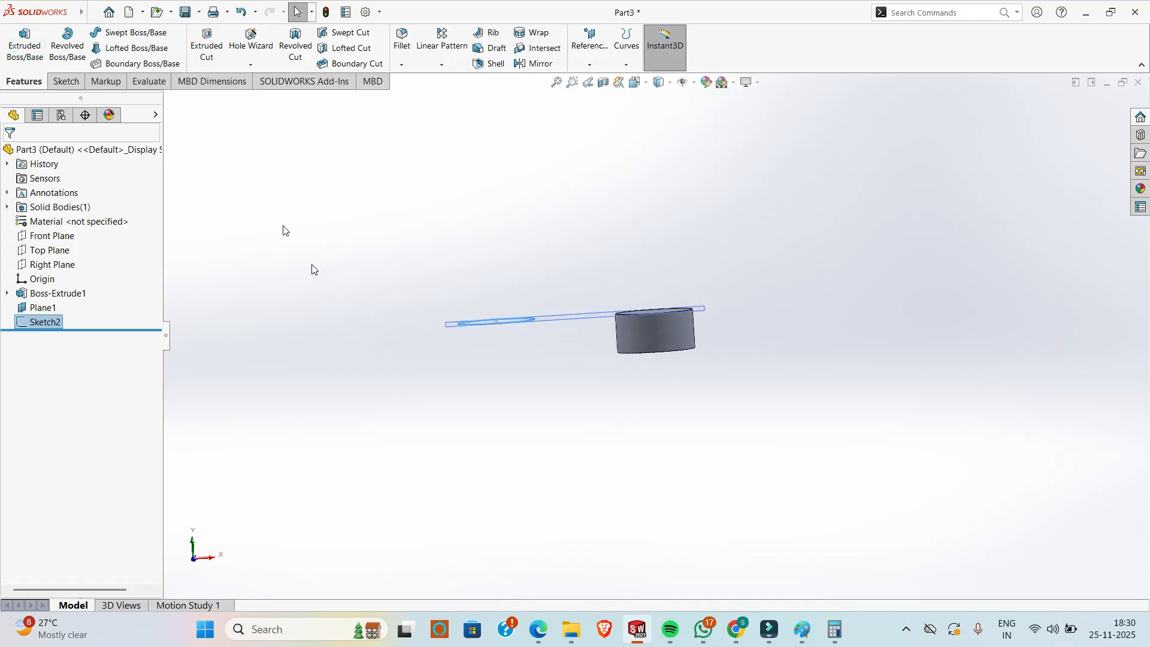
pyautogui.click(30, 48)
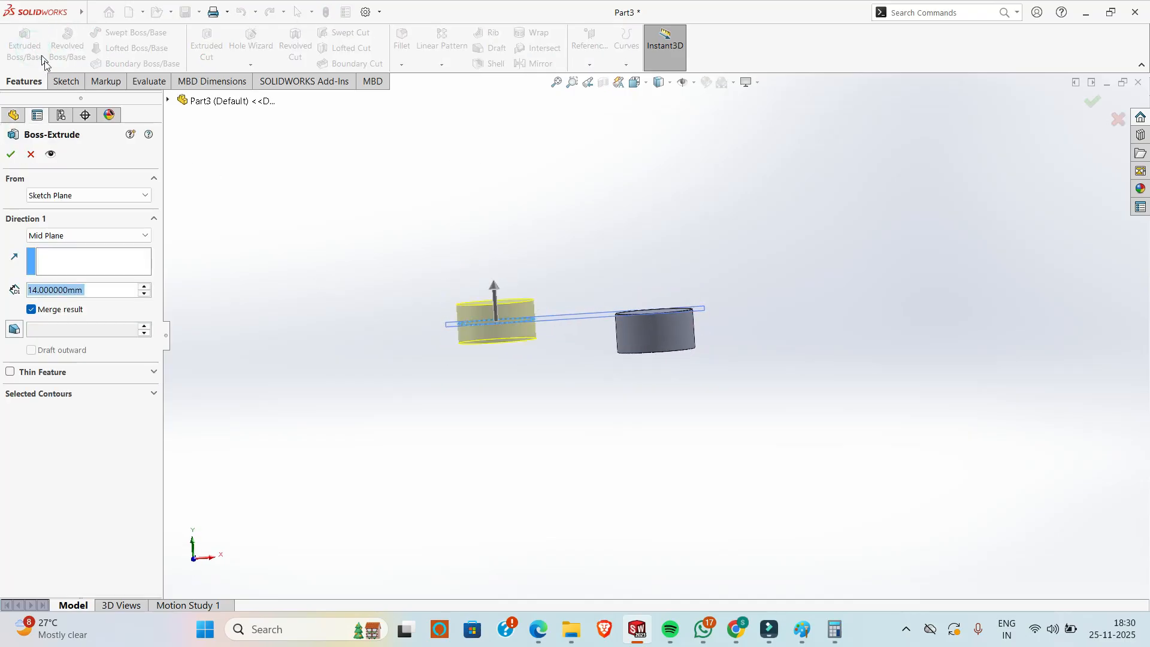
pyautogui.click(47, 236)
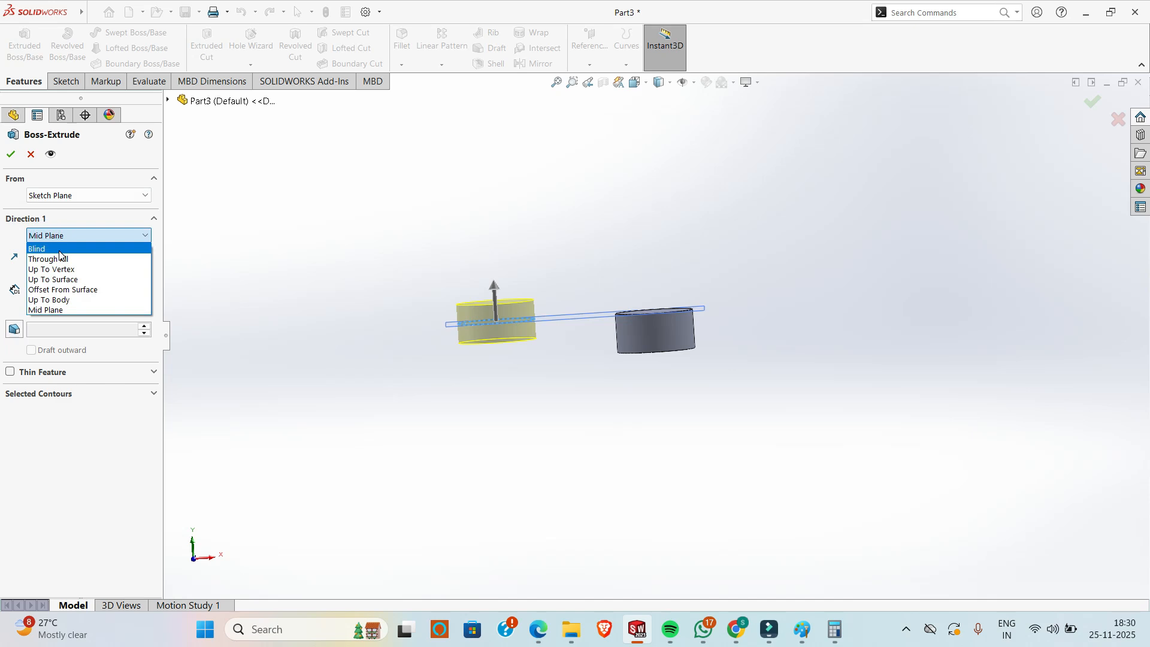
pyautogui.click(59, 251)
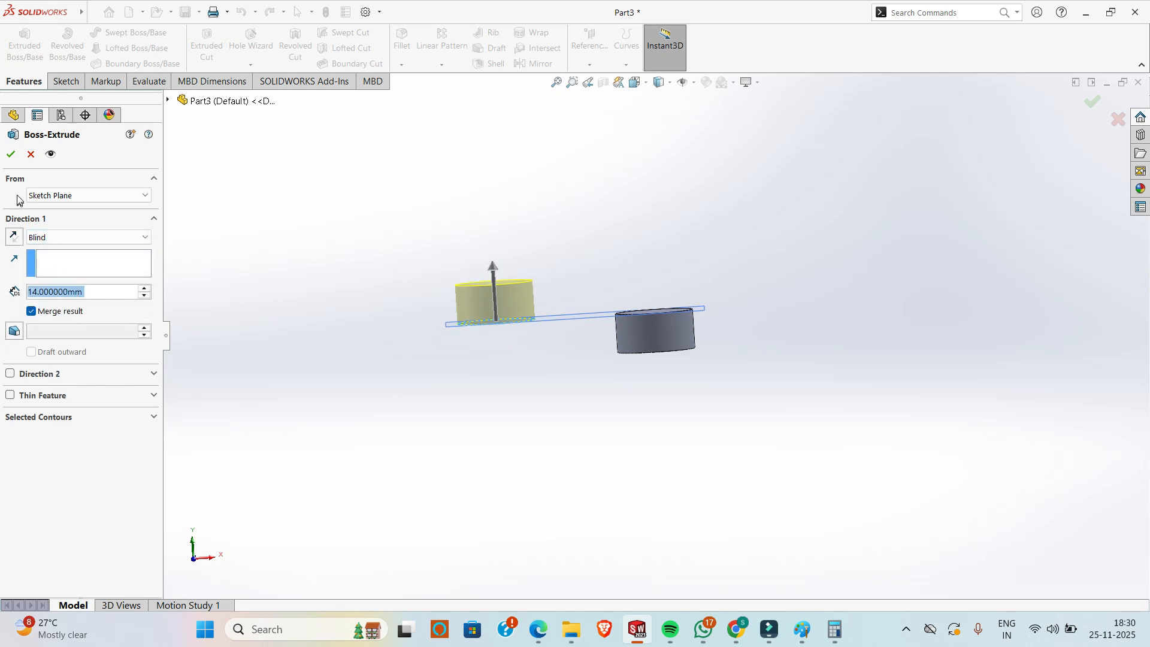
pyautogui.click(17, 154)
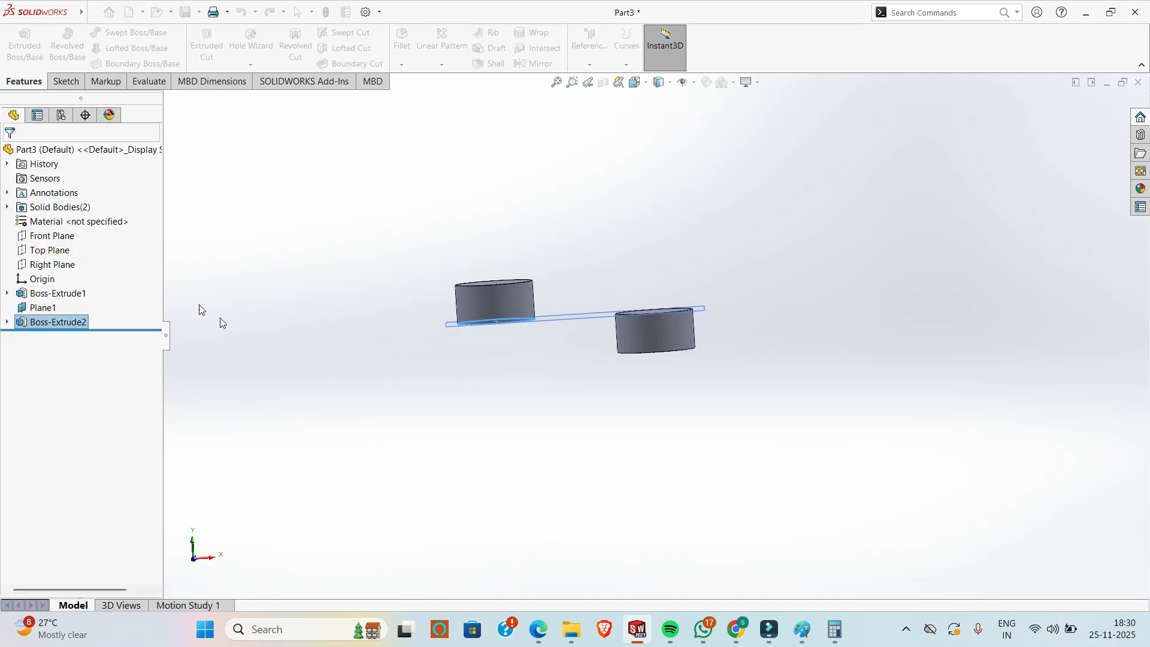
# - Examine the jaw lever drawing for the arrangement and spacing of the two fork bosses
pyautogui.click(803, 635)
pyautogui.click(803, 635)
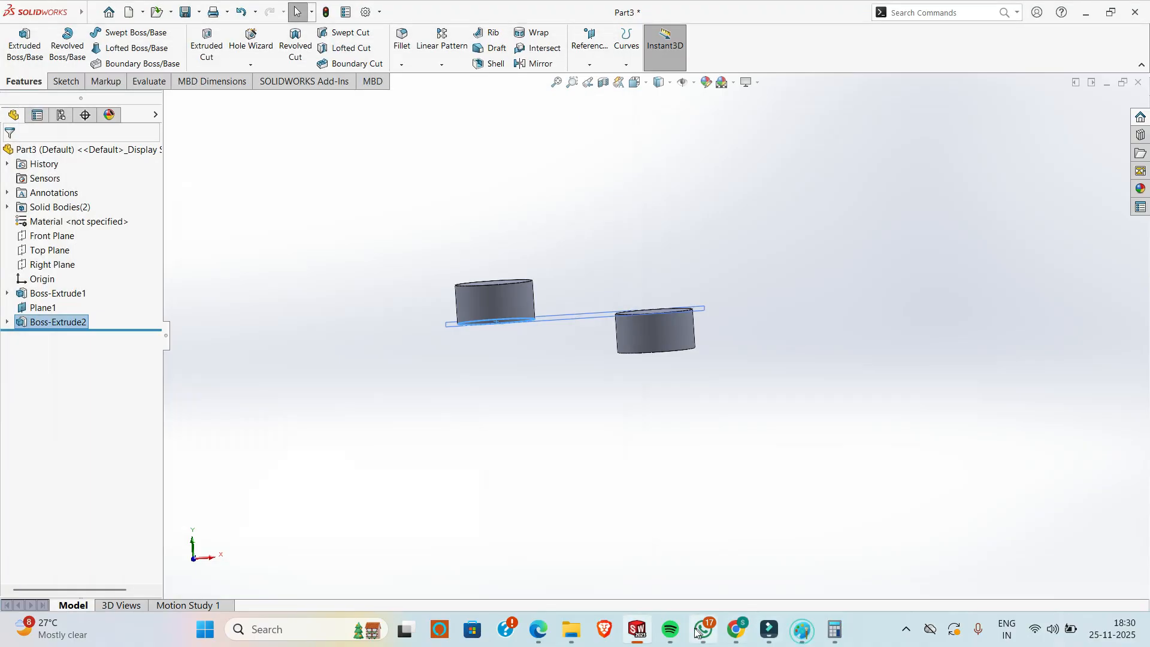
pyautogui.click(737, 629)
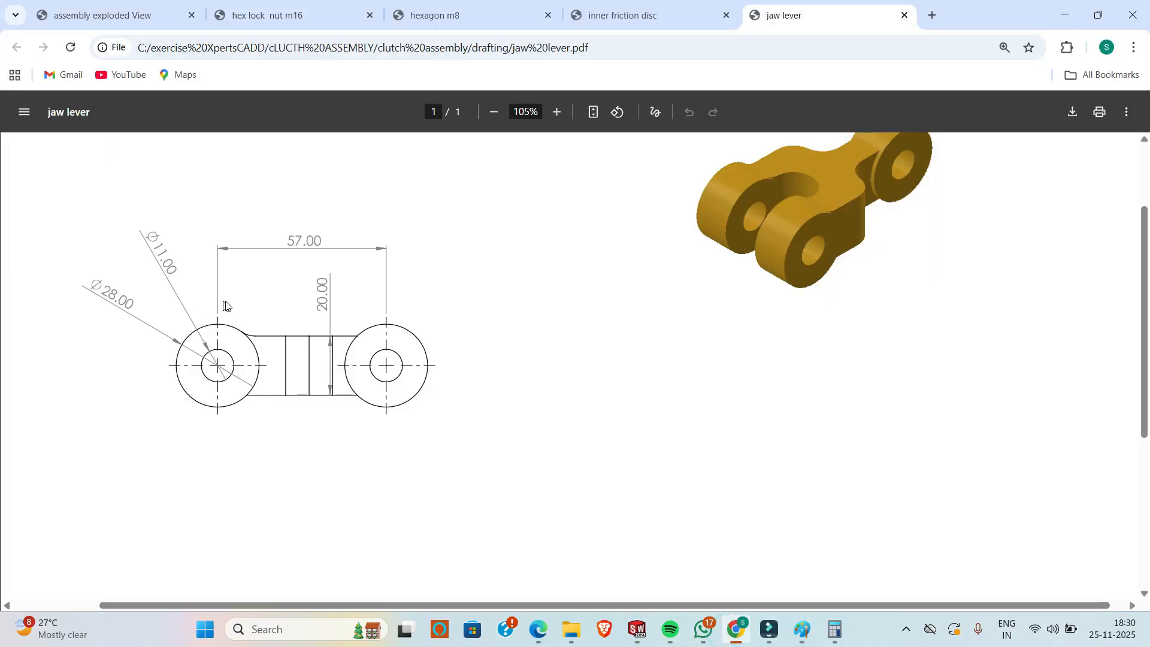
pyautogui.keyDown('ctrl'); pyautogui.scroll(-3, 326, 343); pyautogui.keyUp('ctrl')
pyautogui.keyDown('ctrl'); pyautogui.scroll(6, 329, 372); pyautogui.keyUp('ctrl')
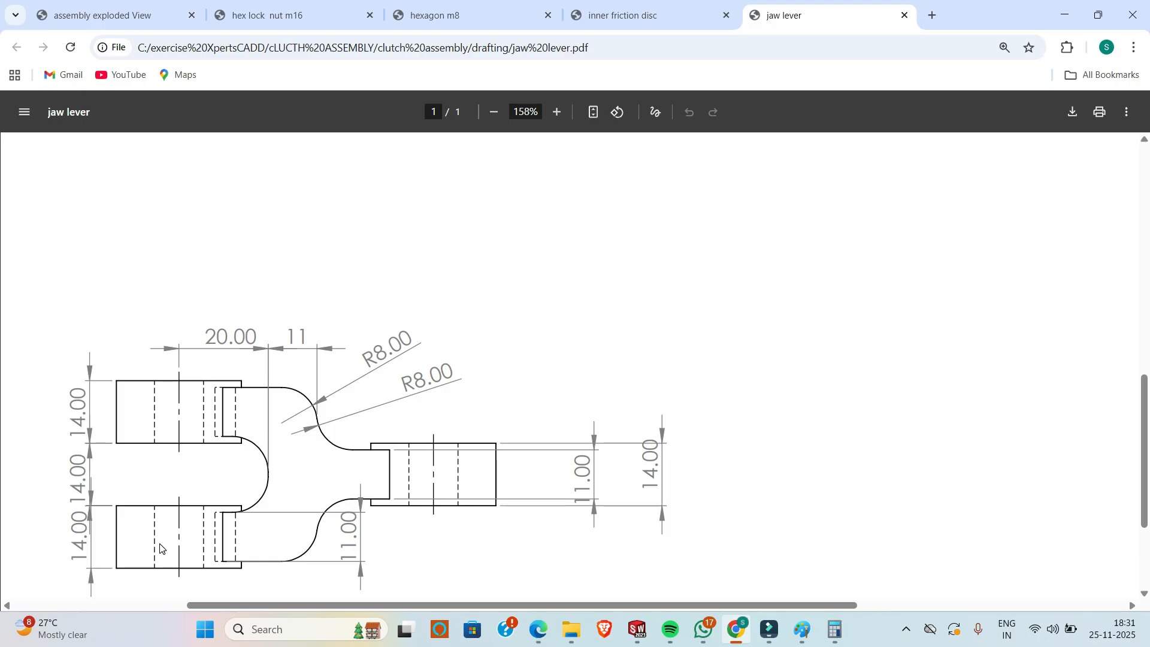
pyautogui.hotkey('alt', 'Tab')
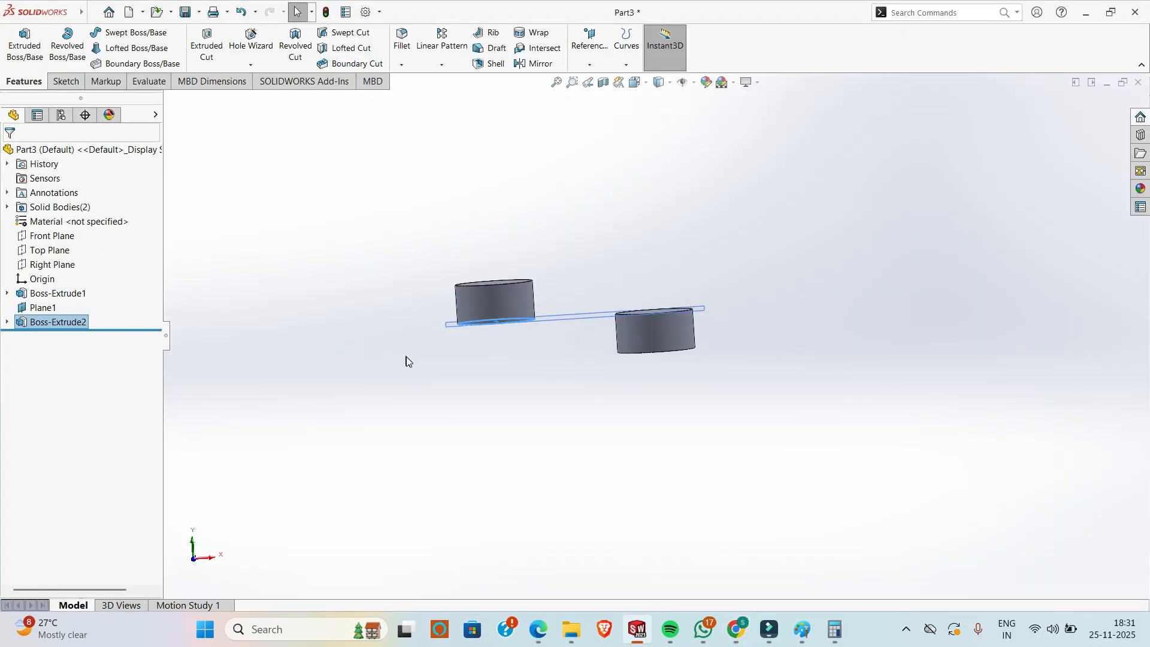
# - Try to mirror the second boss extrusion as a feature about the Top Plane
pyautogui.moveTo(406, 361); pyautogui.dragTo(426, 374, button='middle')
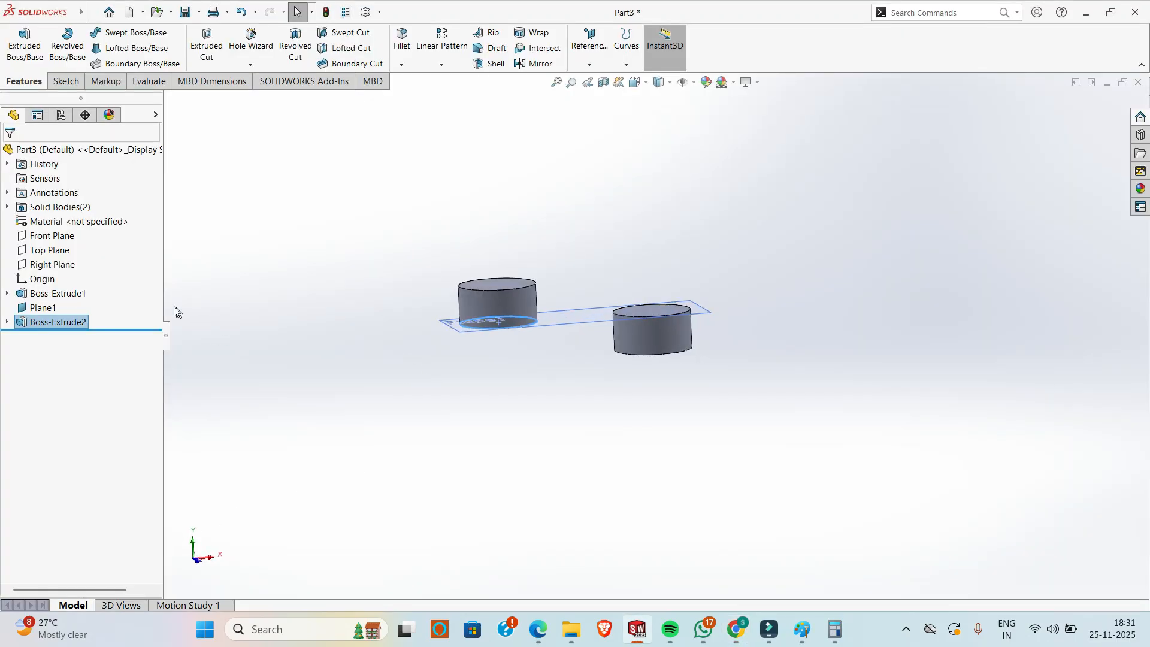
pyautogui.click(58, 321)
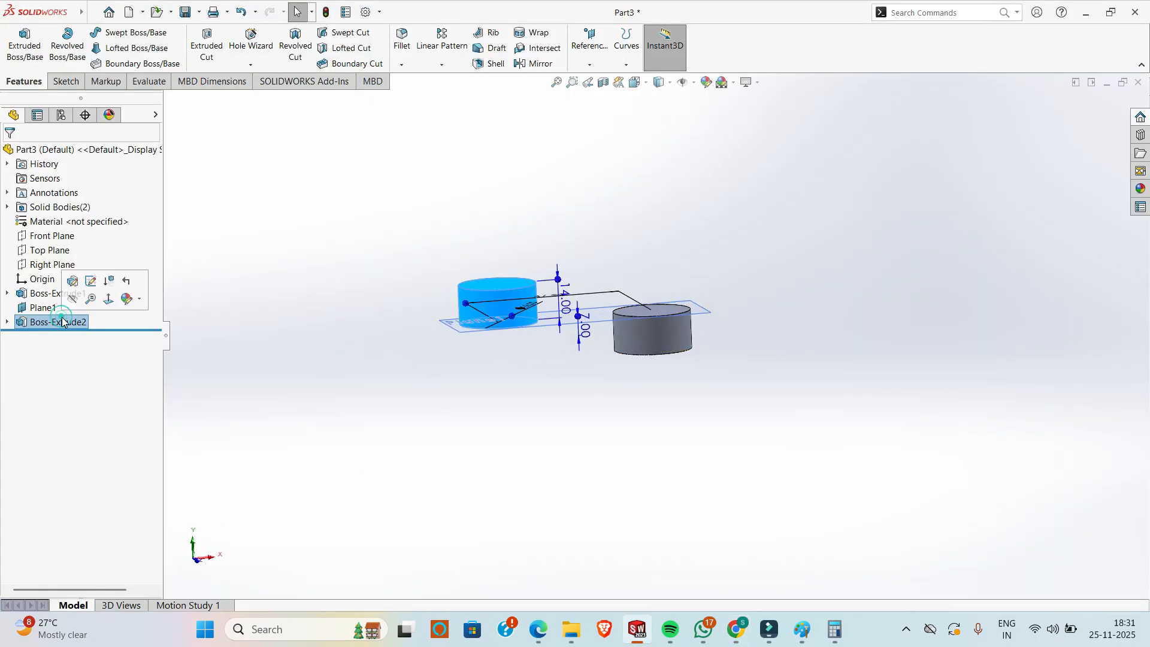
pyautogui.click(536, 63)
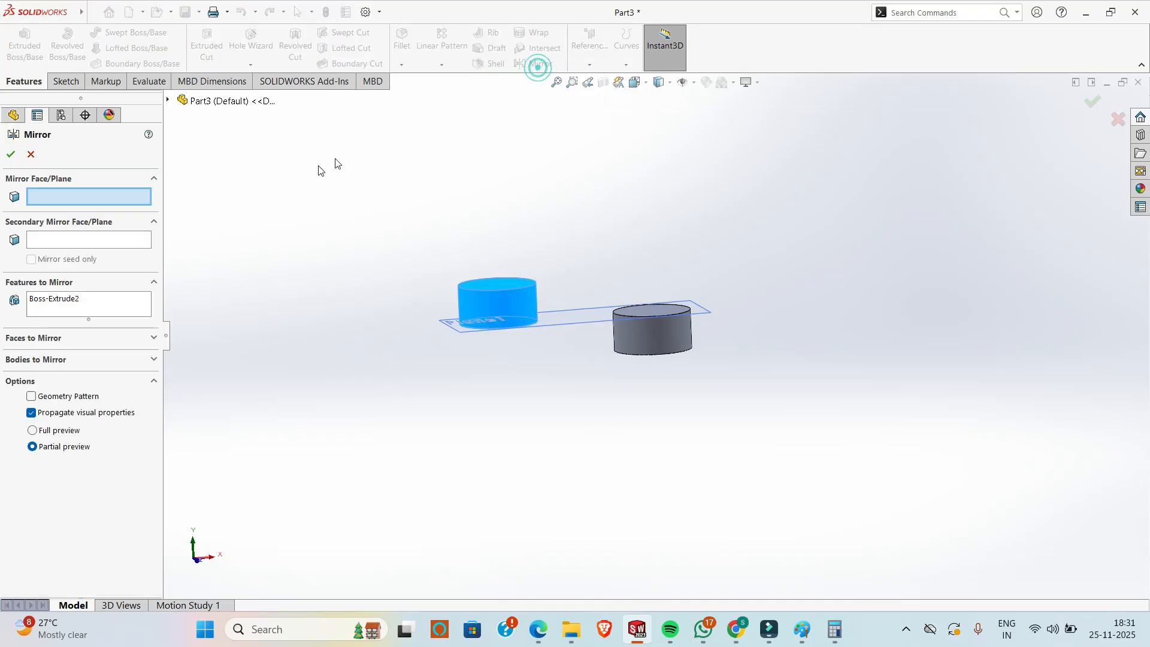
pyautogui.click(168, 102)
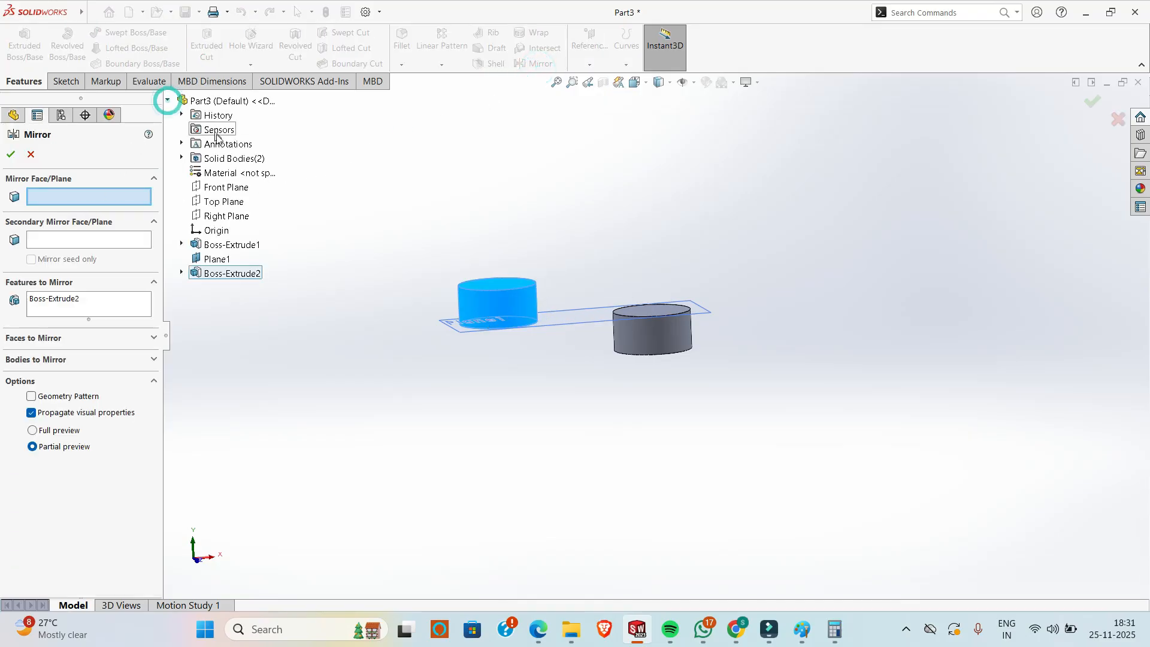
pyautogui.click(225, 204)
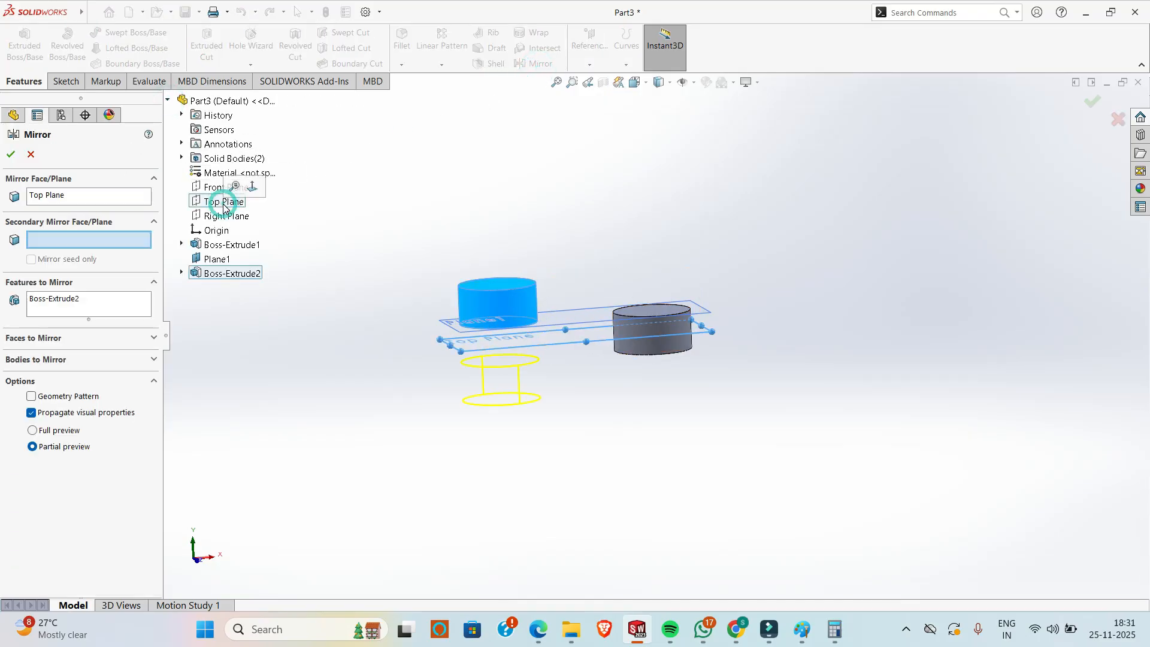
pyautogui.click(11, 155)
pyautogui.moveTo(508, 232); pyautogui.dragTo(409, 258, button='middle')
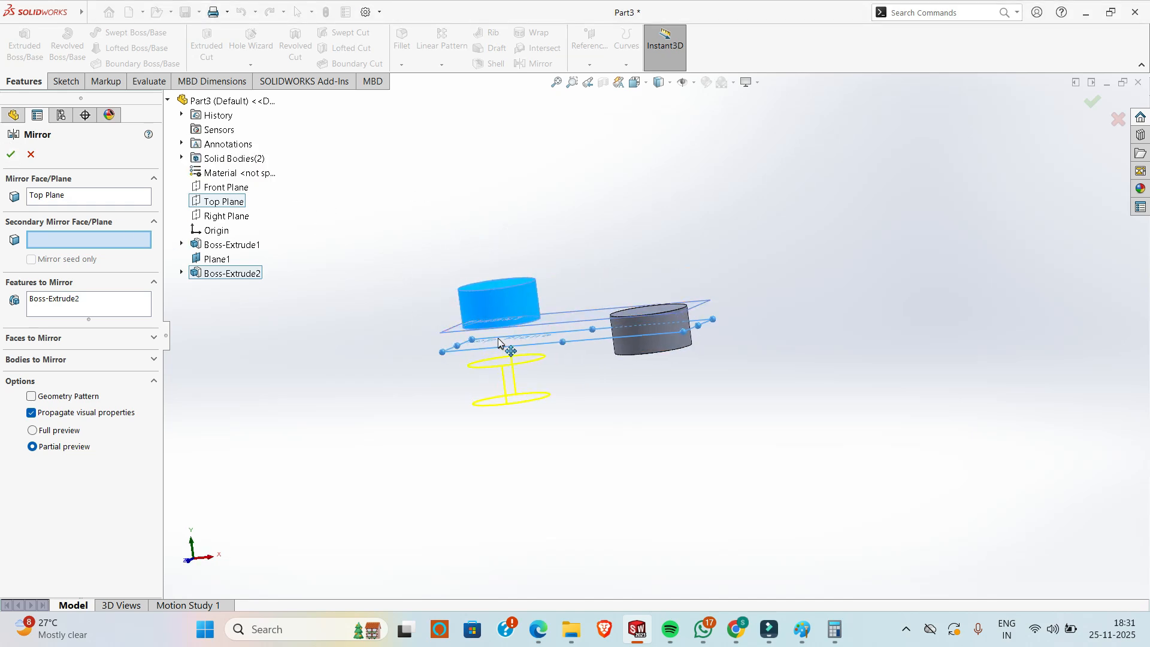
pyautogui.moveTo(460, 335); pyautogui.dragTo(473, 335, button='middle')
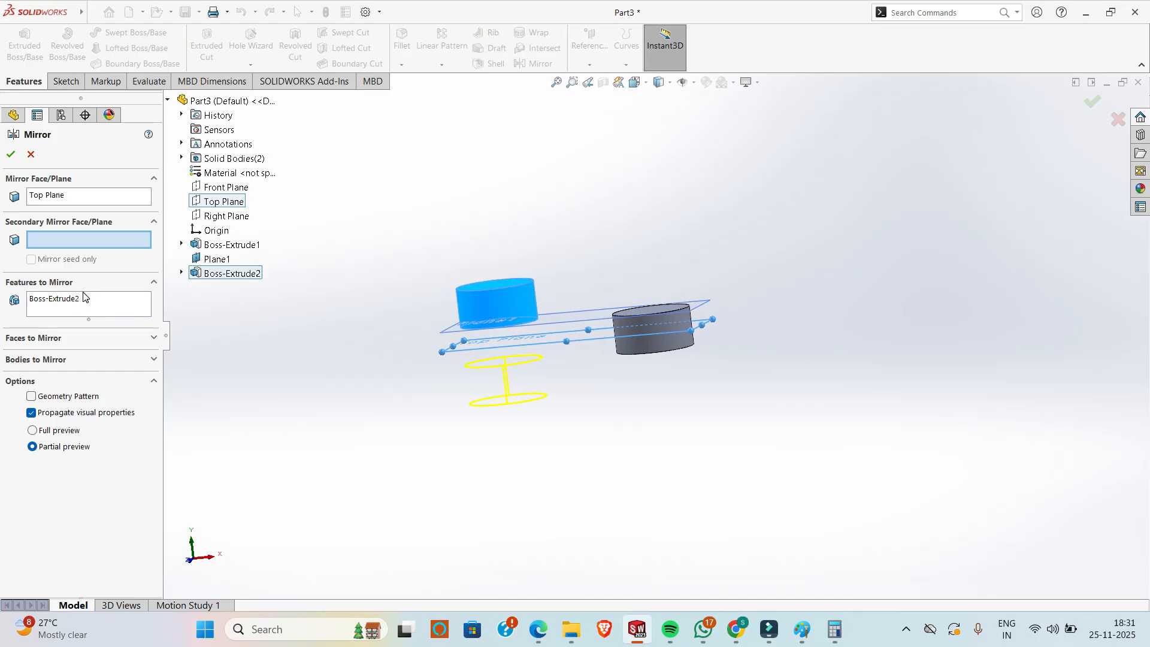
pyautogui.click(12, 155)
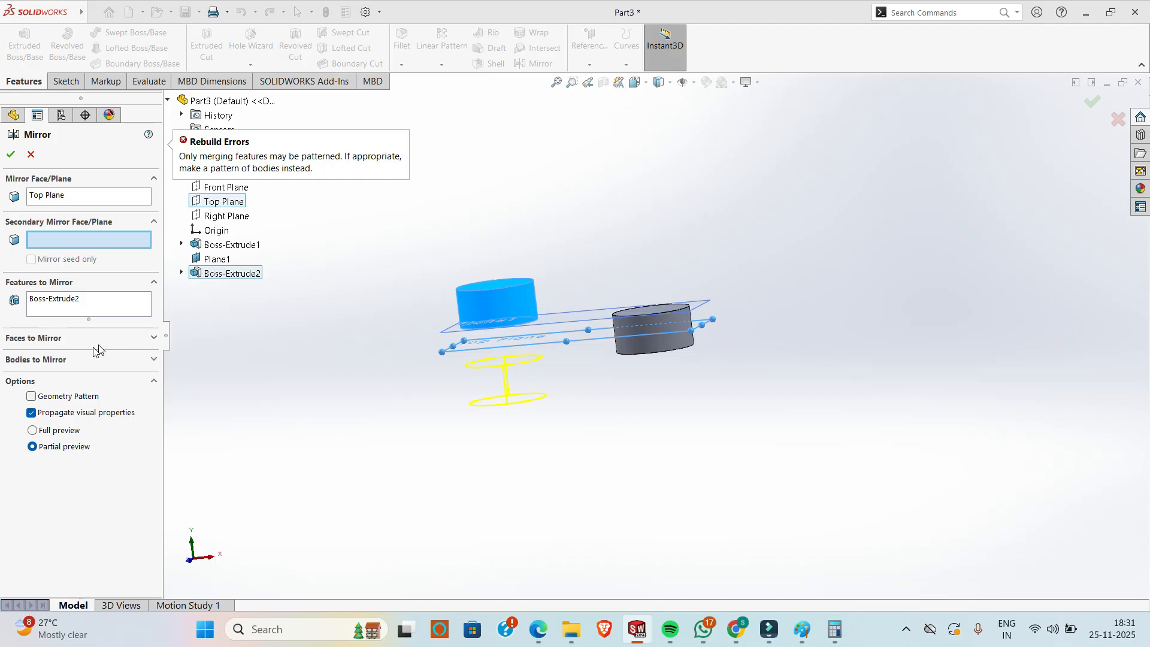
pyautogui.click(28, 155)
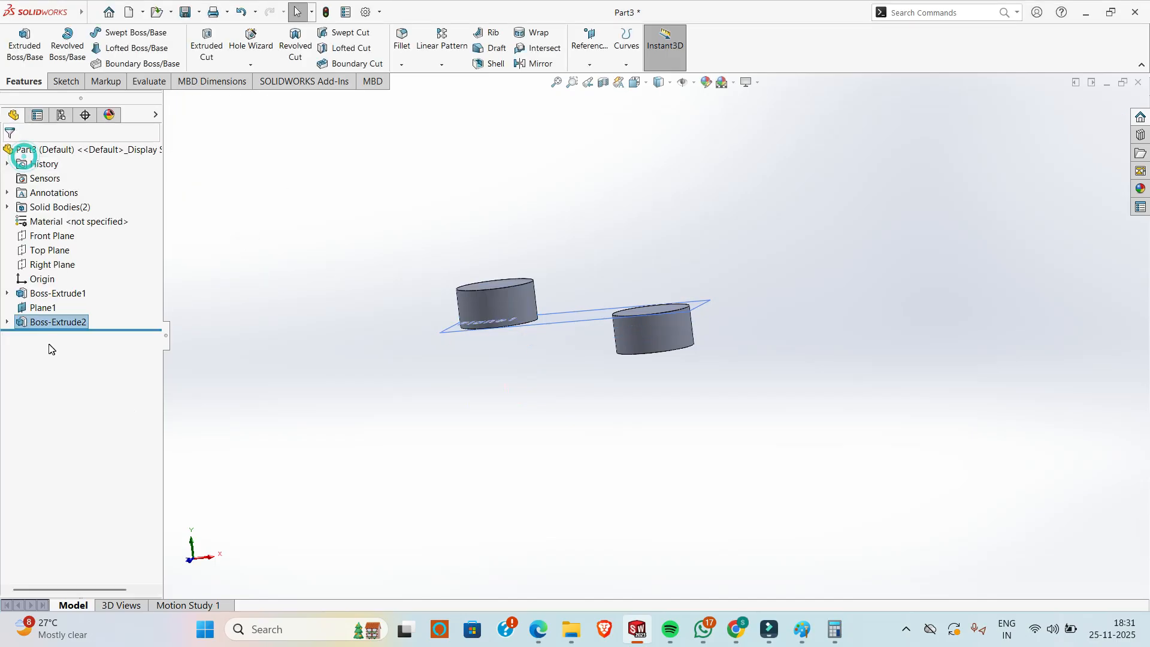
pyautogui.rightClick(46, 320)
pyautogui.click(56, 278)
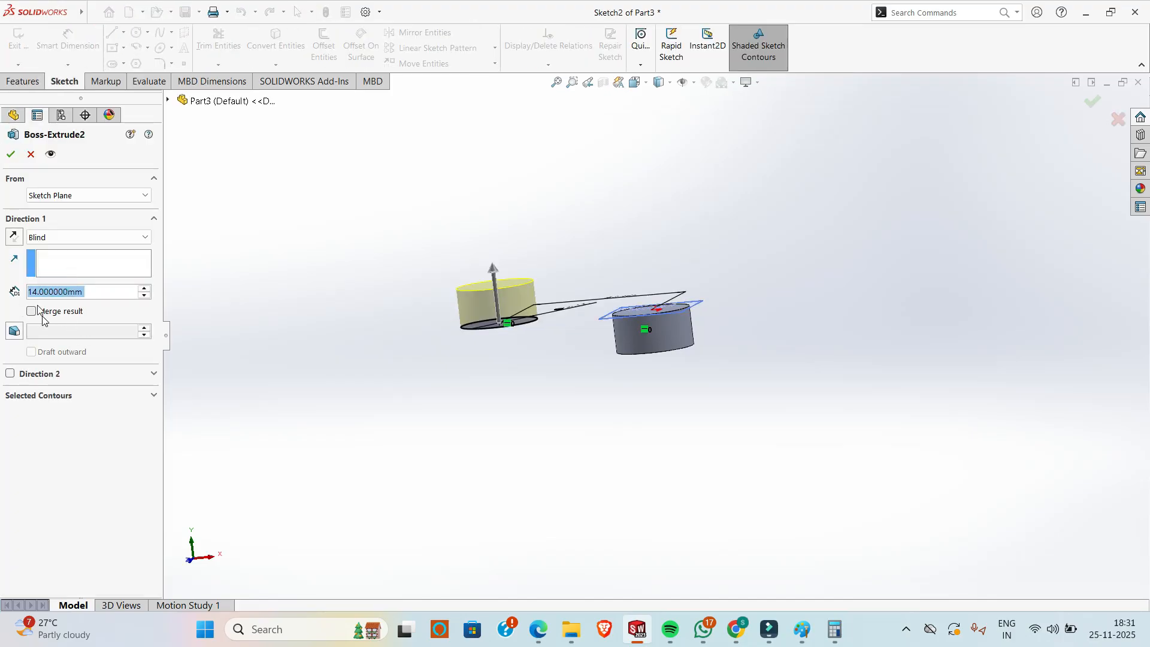
pyautogui.click(31, 154)
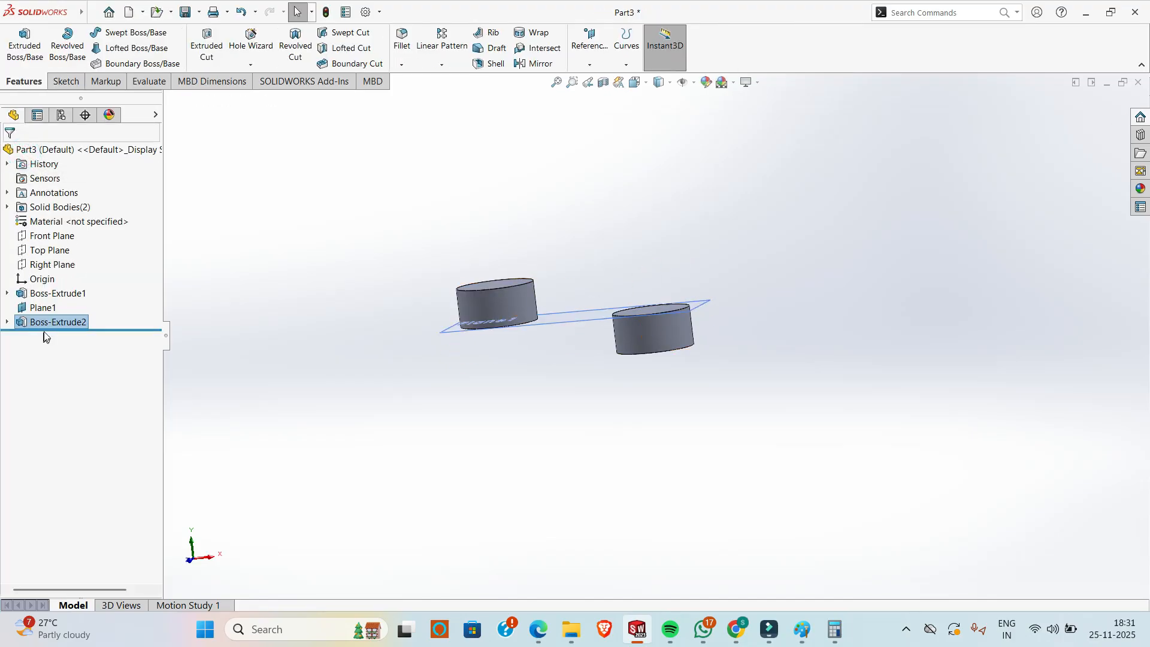
# - Mirror the second boss as a solid body about the Top Plane, leaving Merge solids off
pyautogui.click(434, 139)
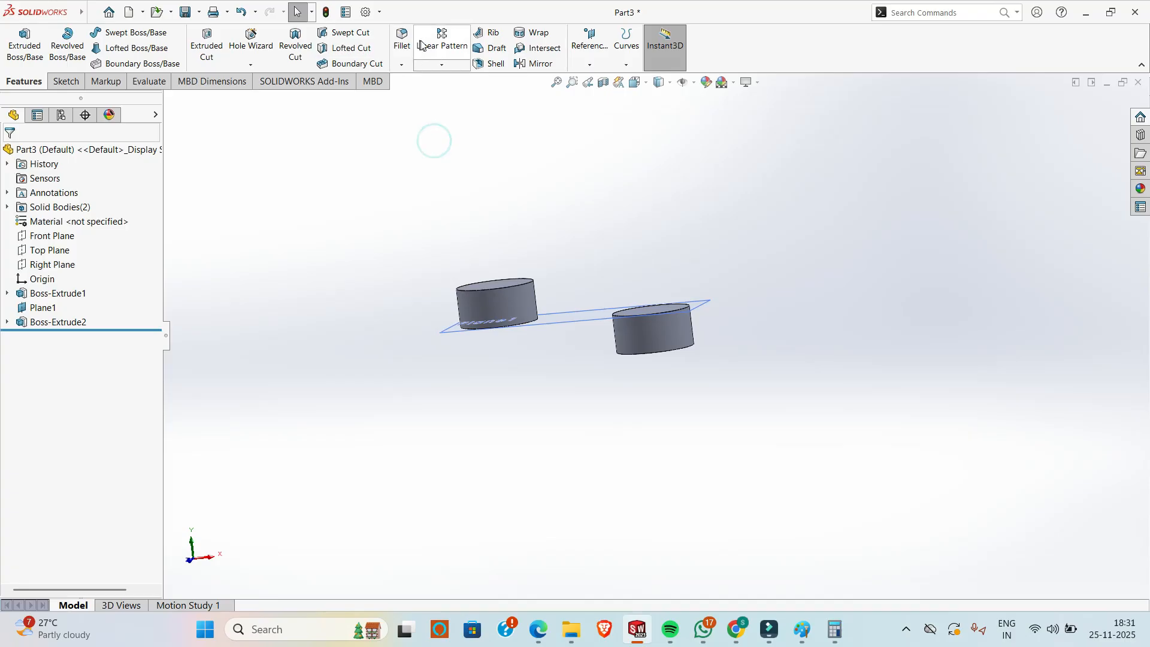
pyautogui.click(521, 64)
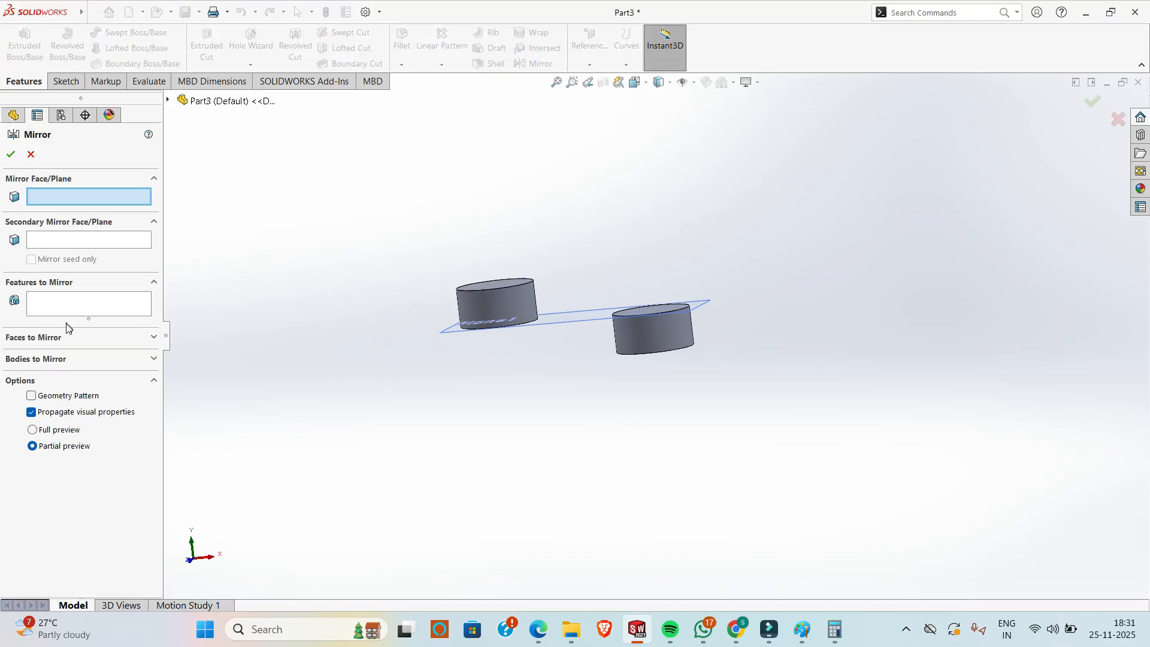
pyautogui.click(44, 359)
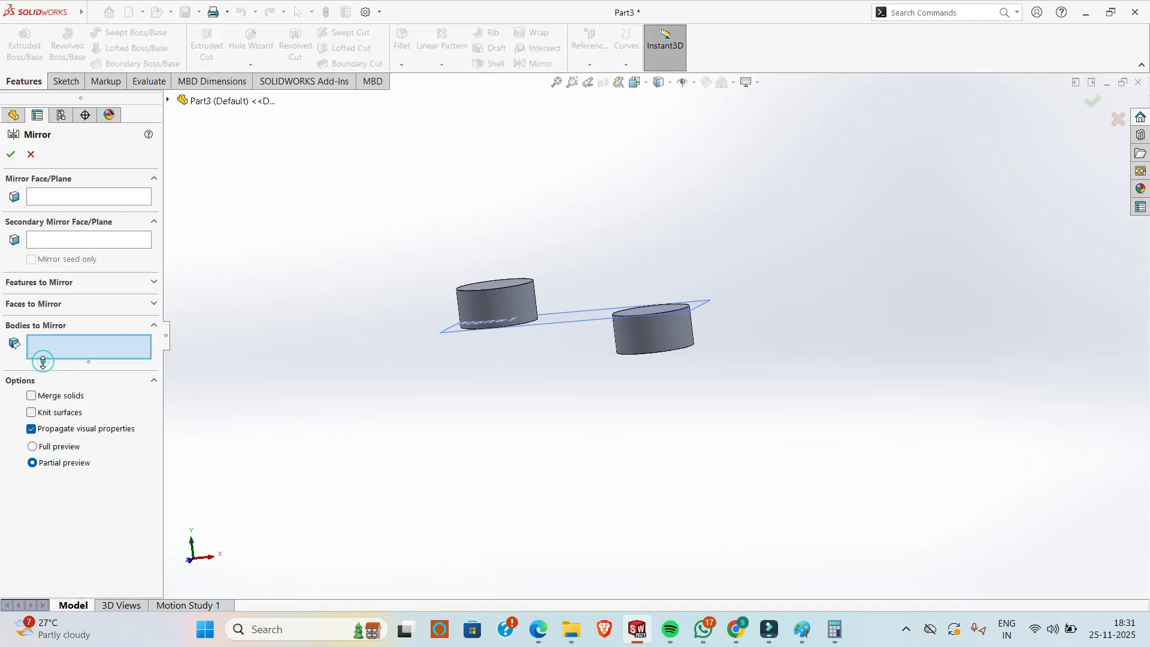
pyautogui.click(505, 298)
pyautogui.click(58, 197)
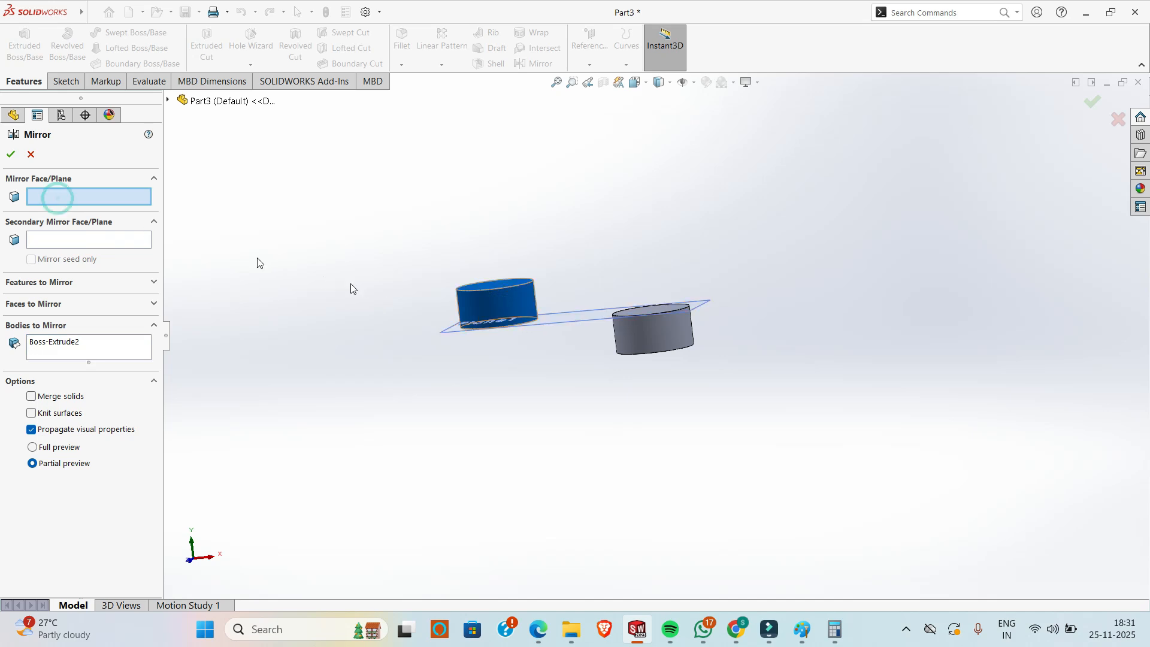
pyautogui.click(166, 99)
pyautogui.click(165, 99)
pyautogui.click(166, 100)
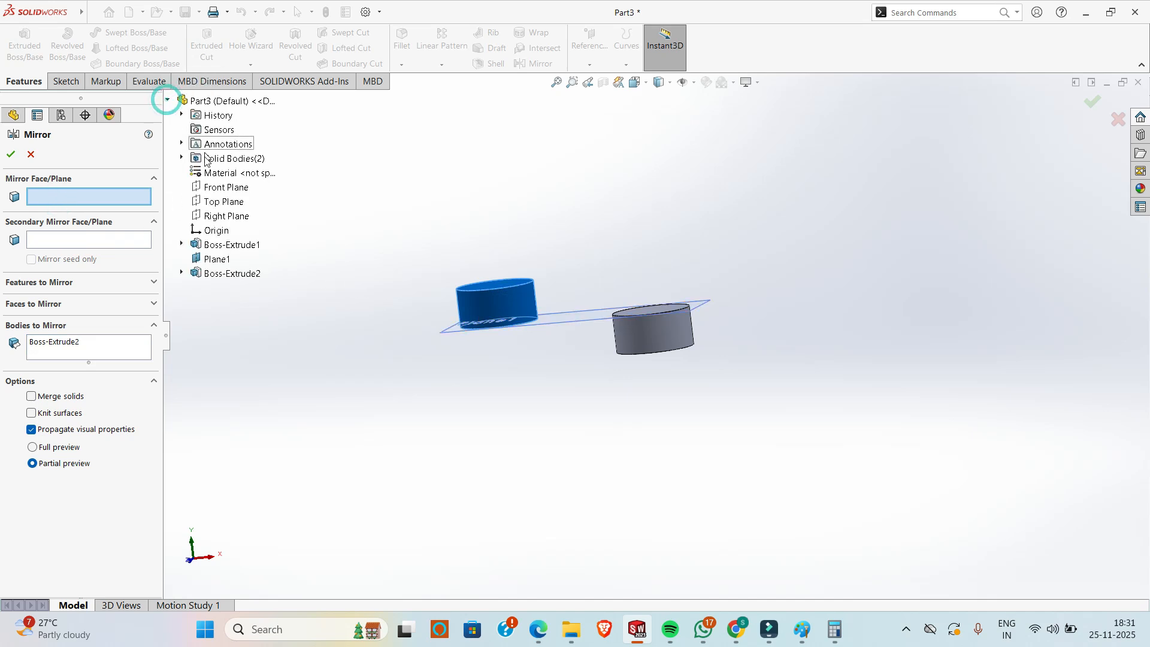
pyautogui.click(221, 203)
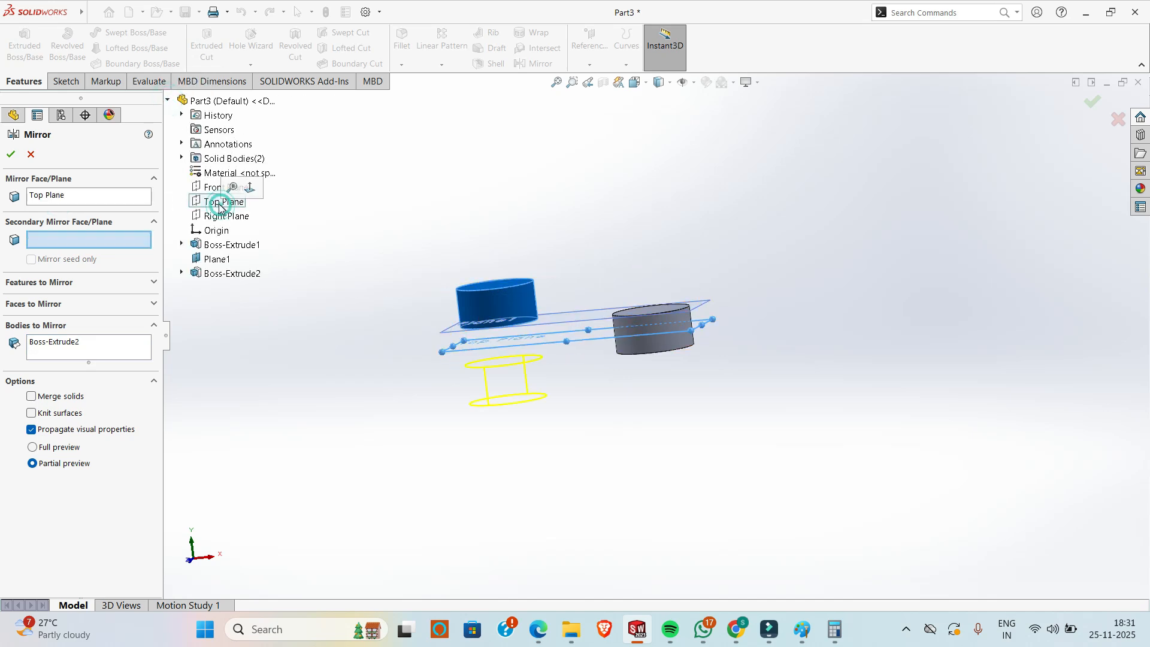
pyautogui.click(12, 153)
pyautogui.moveTo(349, 318); pyautogui.dragTo(531, 368, button='middle')
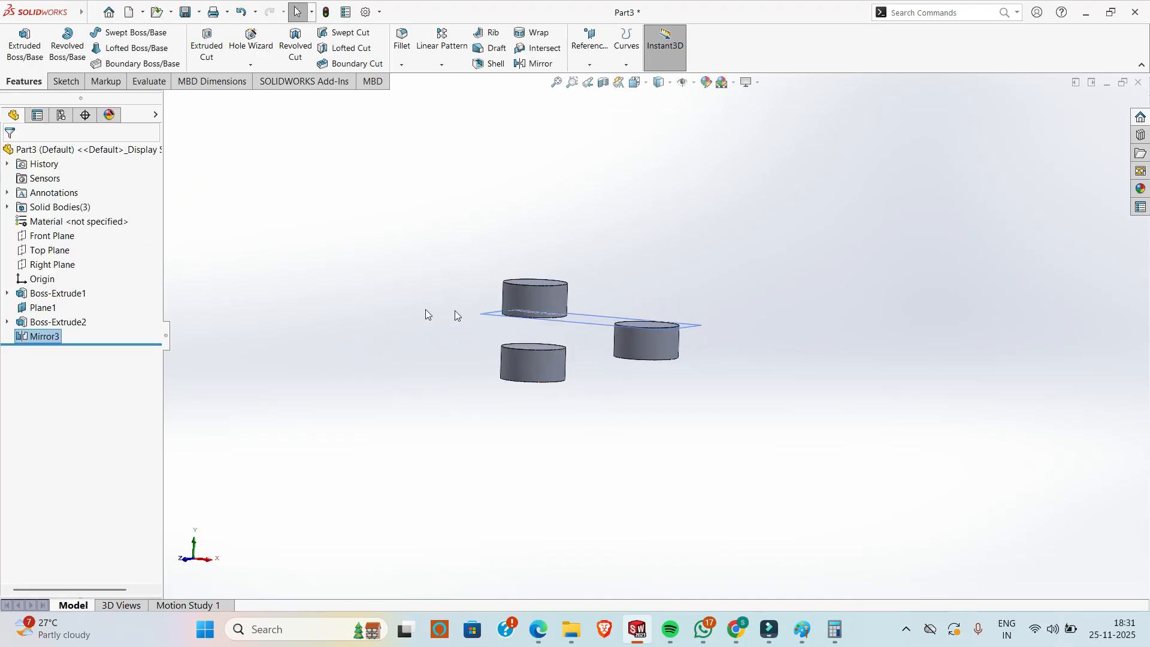
# - Sketch a closed fork-shaped outline on the Front Plane, with two arms and a stem reaching into the three bosses
pyautogui.click(60, 237)
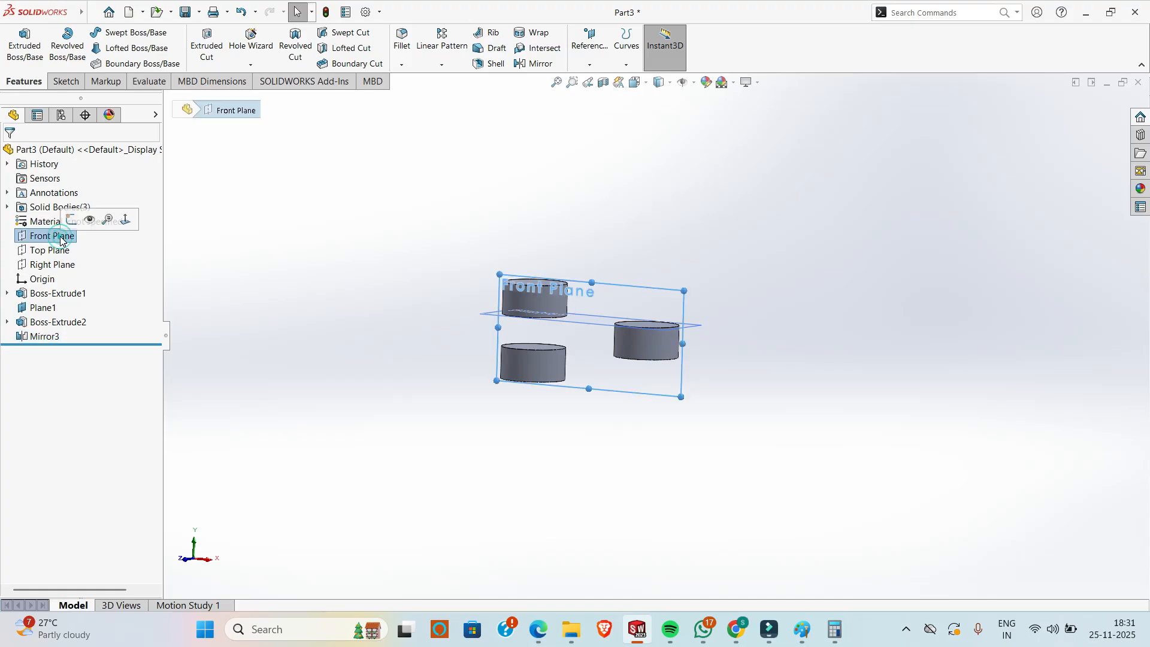
pyautogui.click(71, 219)
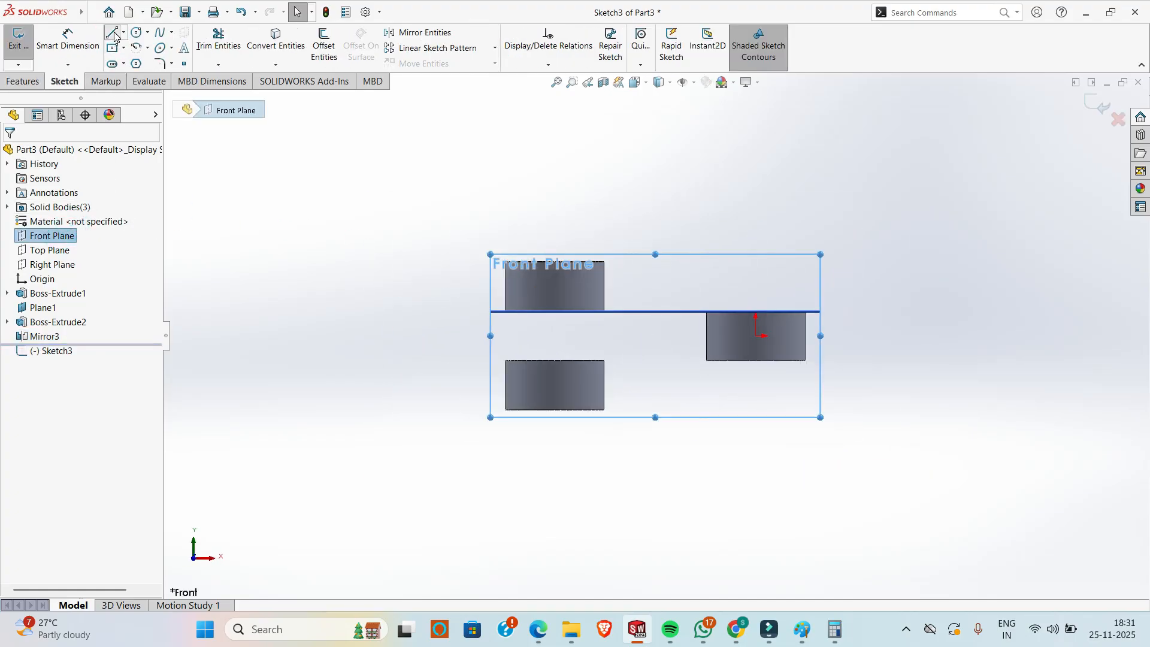
pyautogui.click(114, 34)
pyautogui.scroll(-2, 659, 278)
pyautogui.click(627, 271)
pyautogui.click(694, 271)
pyautogui.click(694, 337)
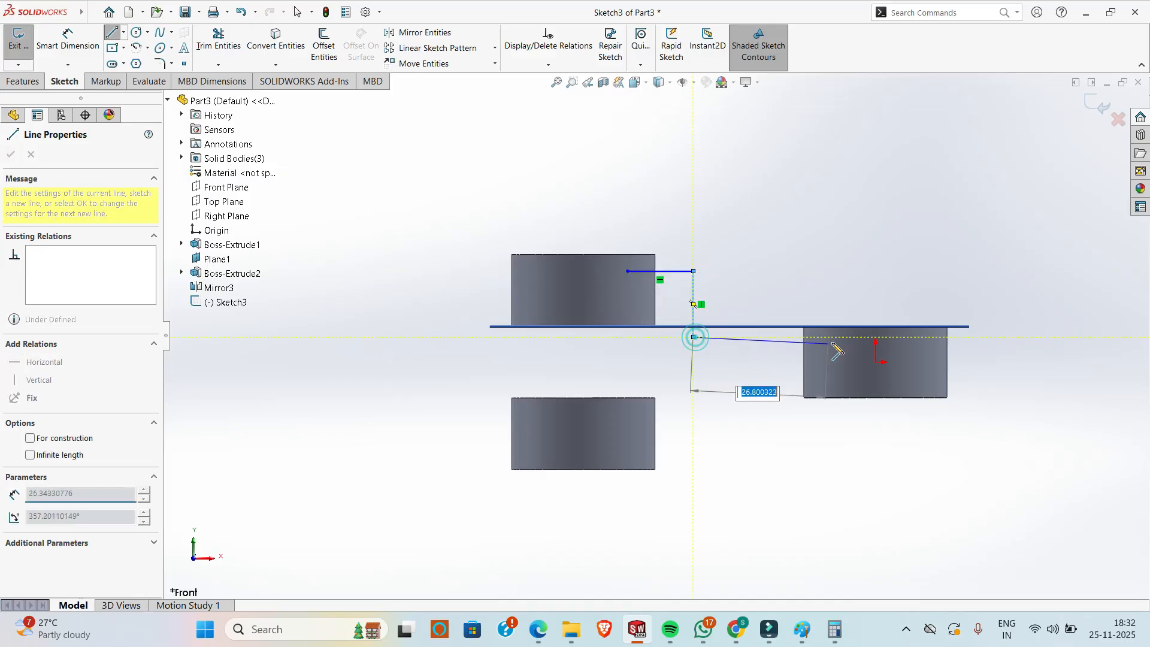
pyautogui.click(843, 338)
pyautogui.click(844, 381)
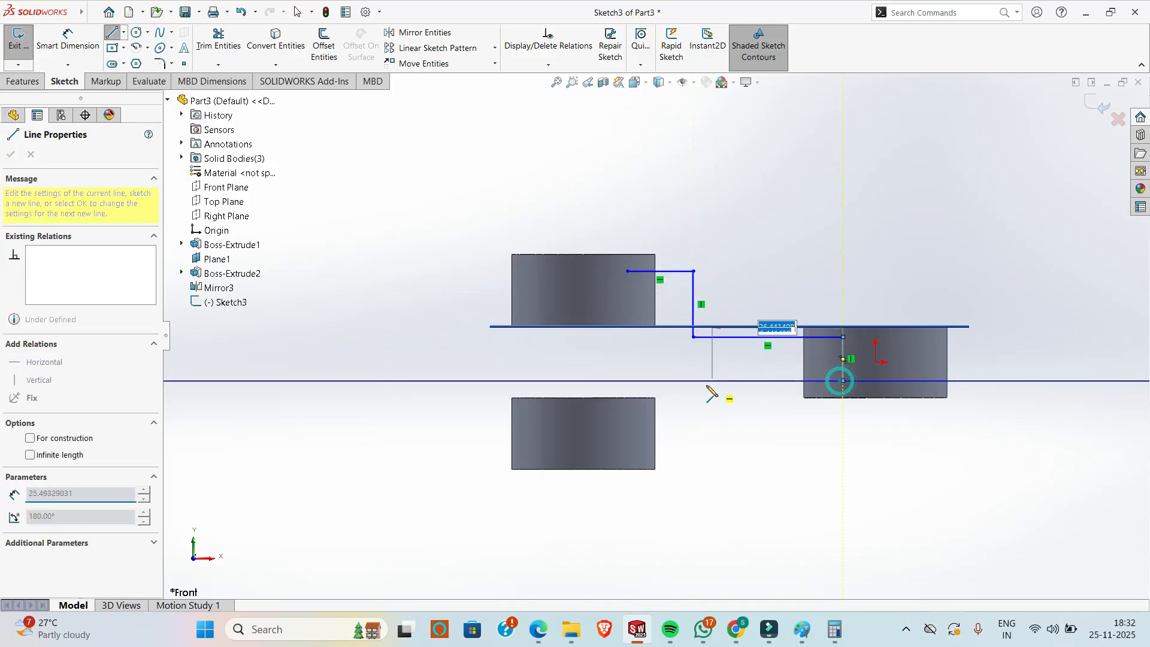
pyautogui.click(694, 381)
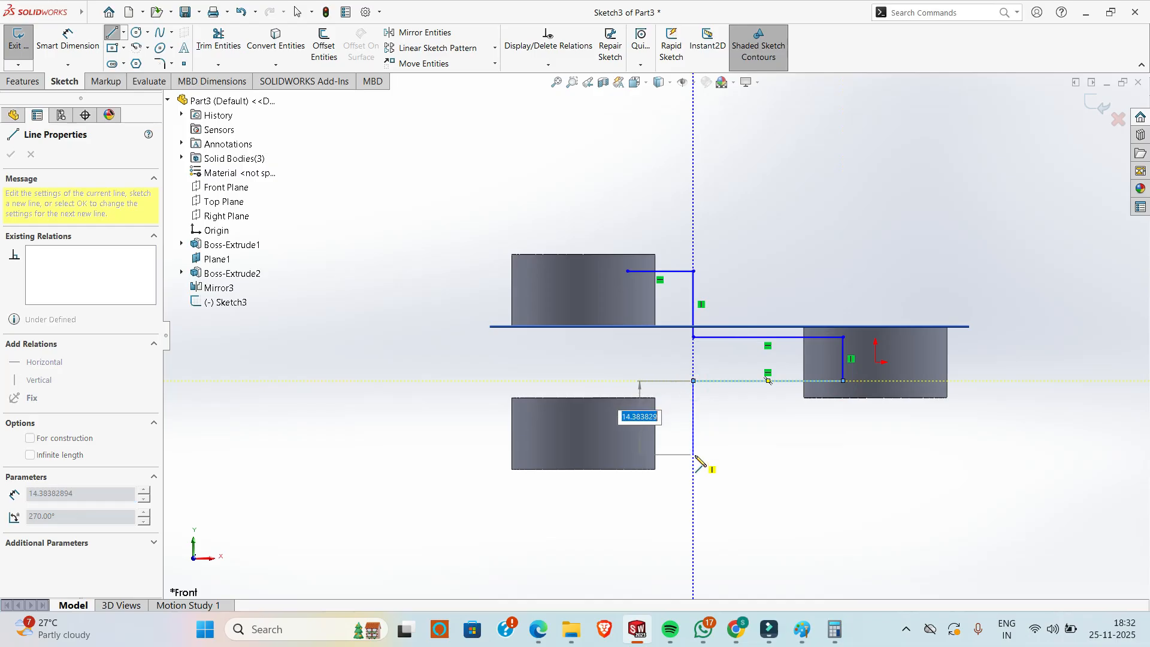
pyautogui.click(693, 456)
pyautogui.click(594, 456)
pyautogui.click(594, 423)
pyautogui.click(672, 424)
pyautogui.click(673, 304)
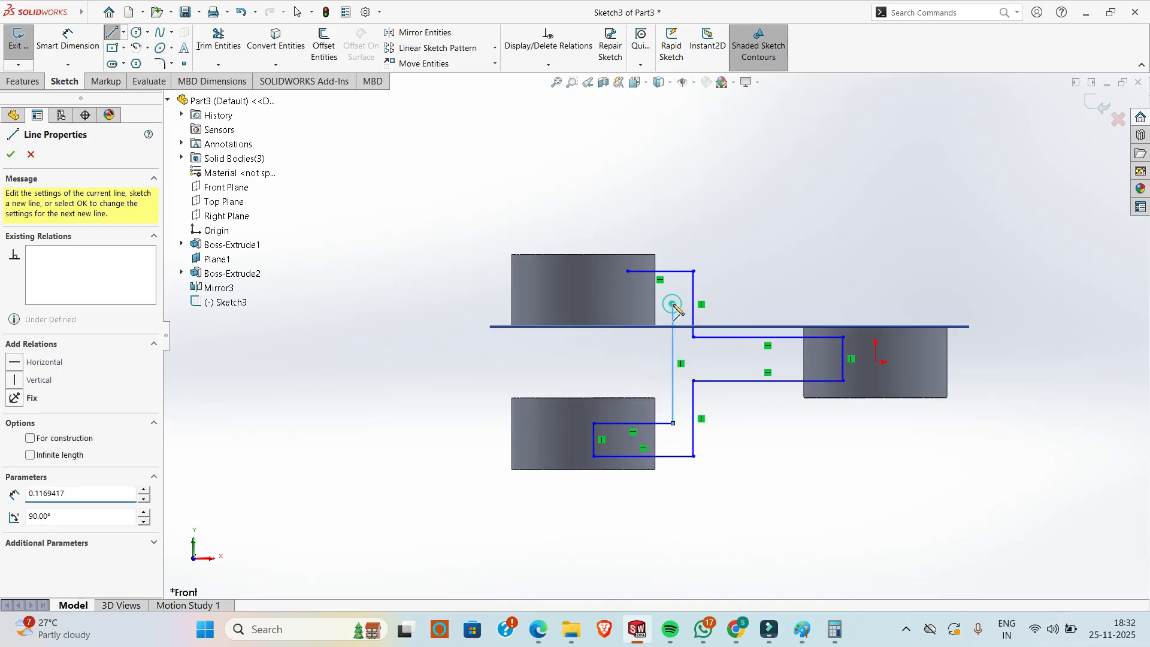
pyautogui.click(629, 307)
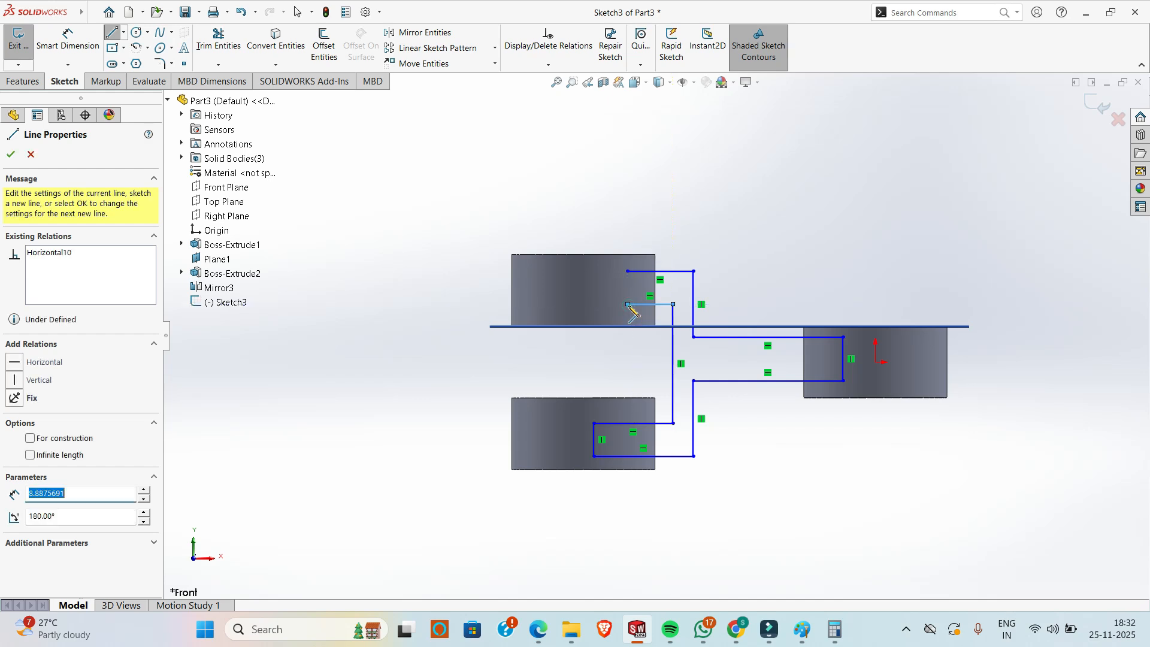
pyautogui.click(627, 271)
pyautogui.press('Escape')
# - Make the vertical end lines of the upper and lower fork arms collinear
pyautogui.scroll(-2, 689, 303)
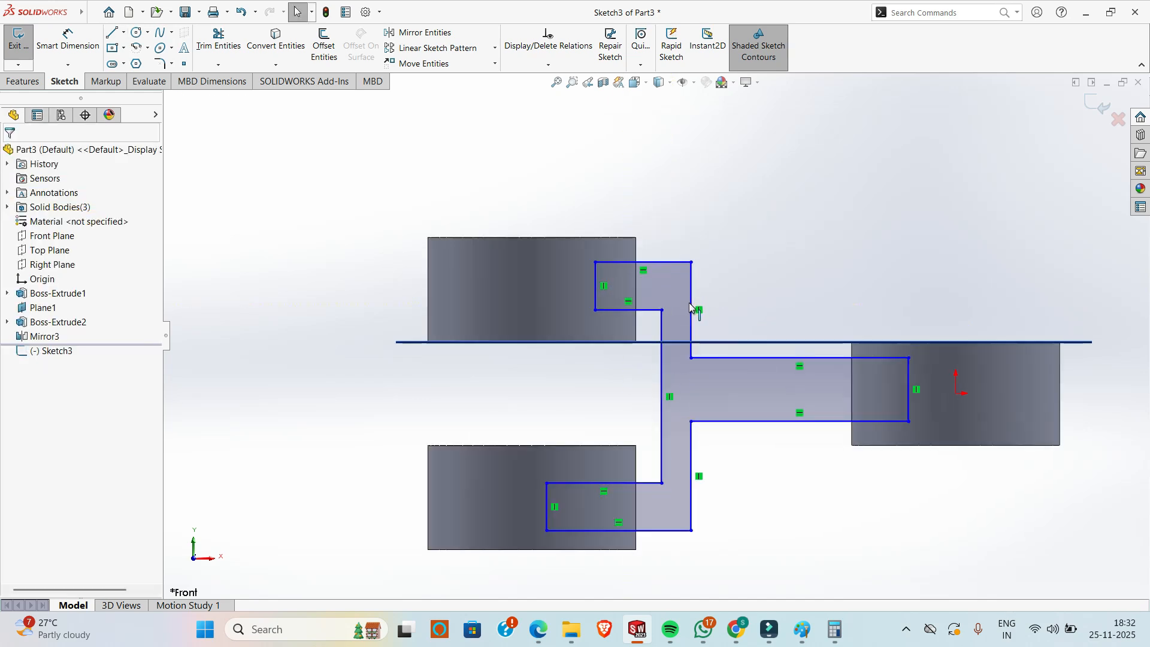
pyautogui.click(595, 287)
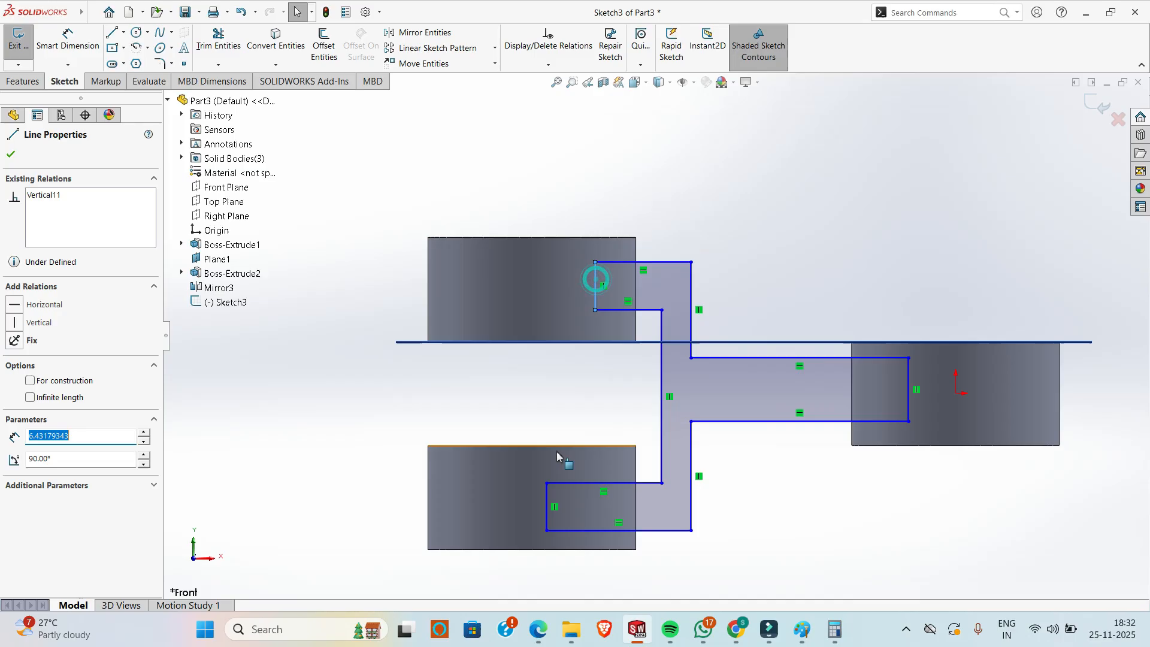
pyautogui.keyDown('ctrl'); pyautogui.click(547, 504); pyautogui.keyUp('ctrl')
pyautogui.click(15, 315)
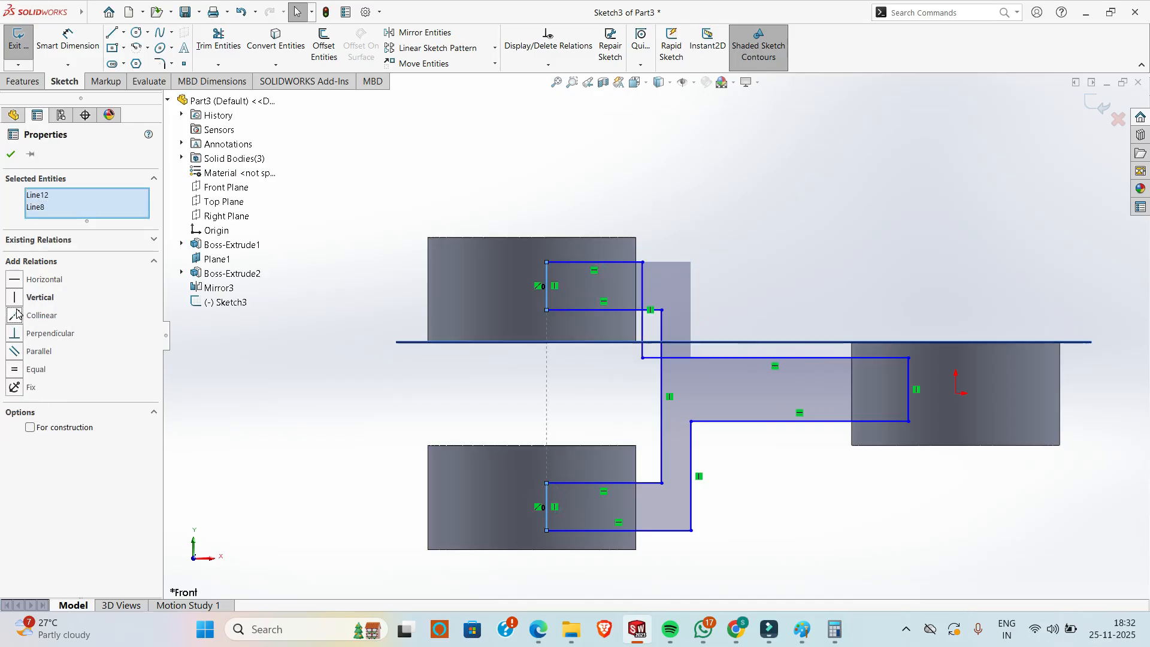
pyautogui.click(716, 199)
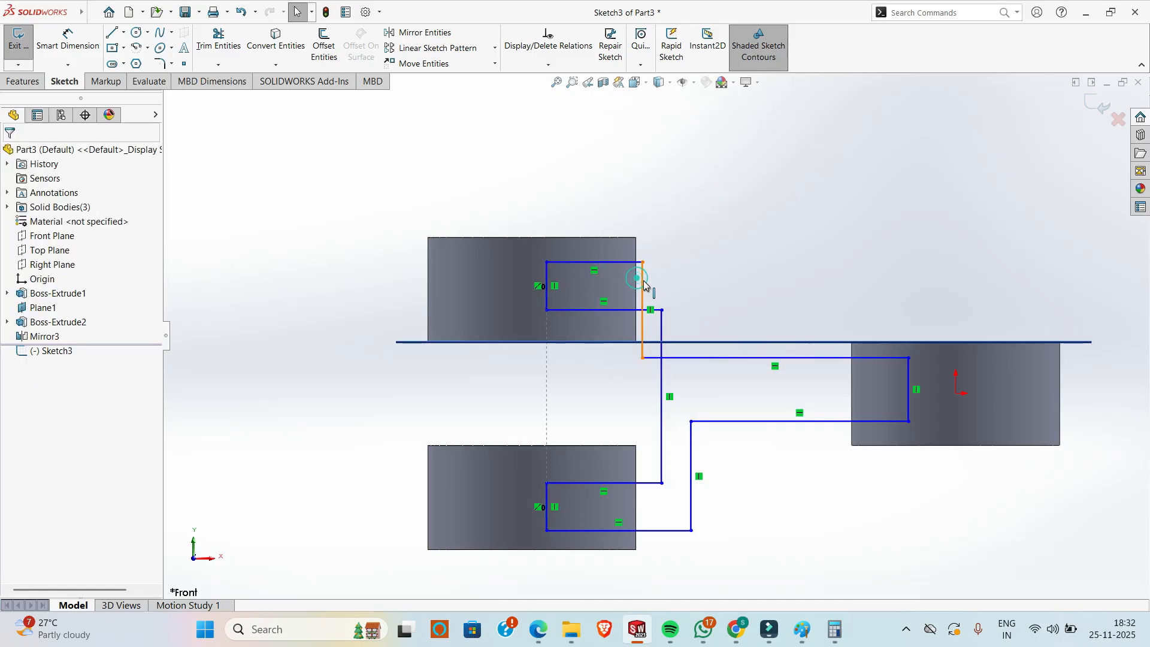
# - Move the fork's two outer vertical lines on the stem side outward and make them collinear
pyautogui.moveTo(657, 284); pyautogui.dragTo(711, 282)
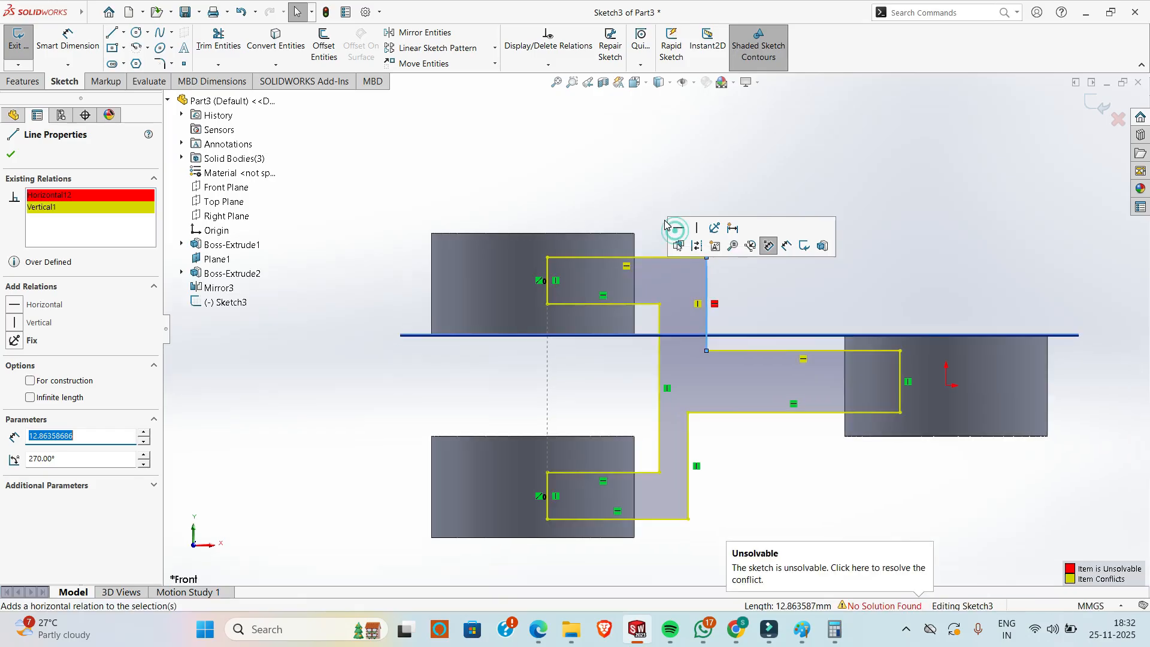
pyautogui.hotkey('ctrl', 'z')
pyautogui.click(724, 216)
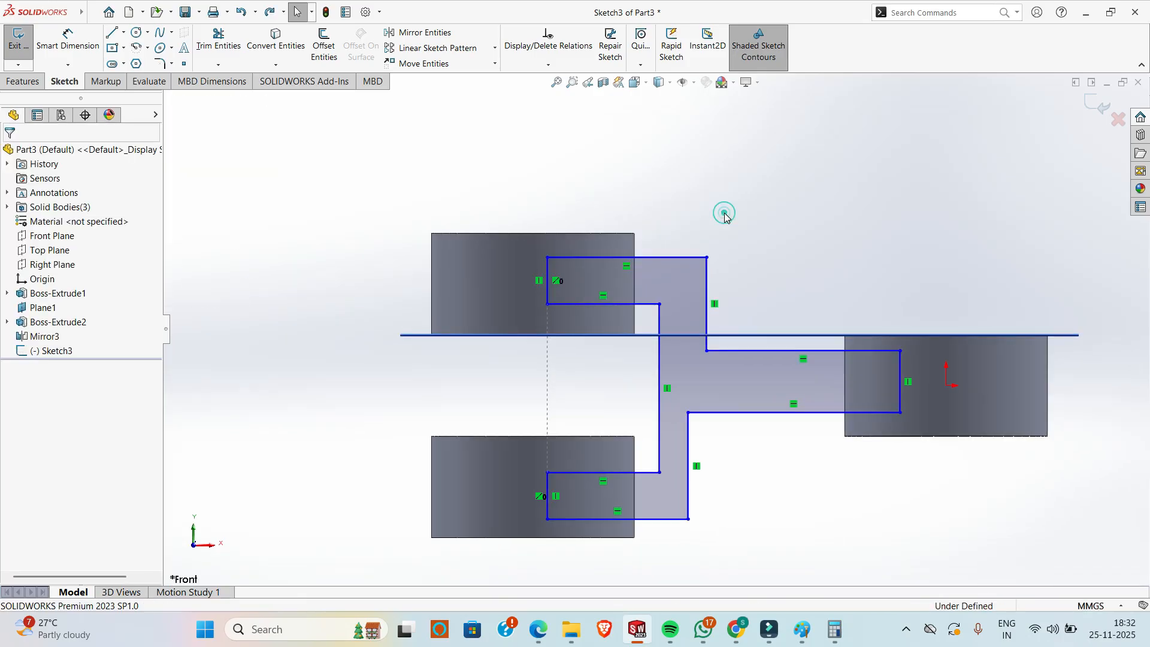
pyautogui.click(687, 441)
pyautogui.moveTo(687, 441); pyautogui.dragTo(705, 440)
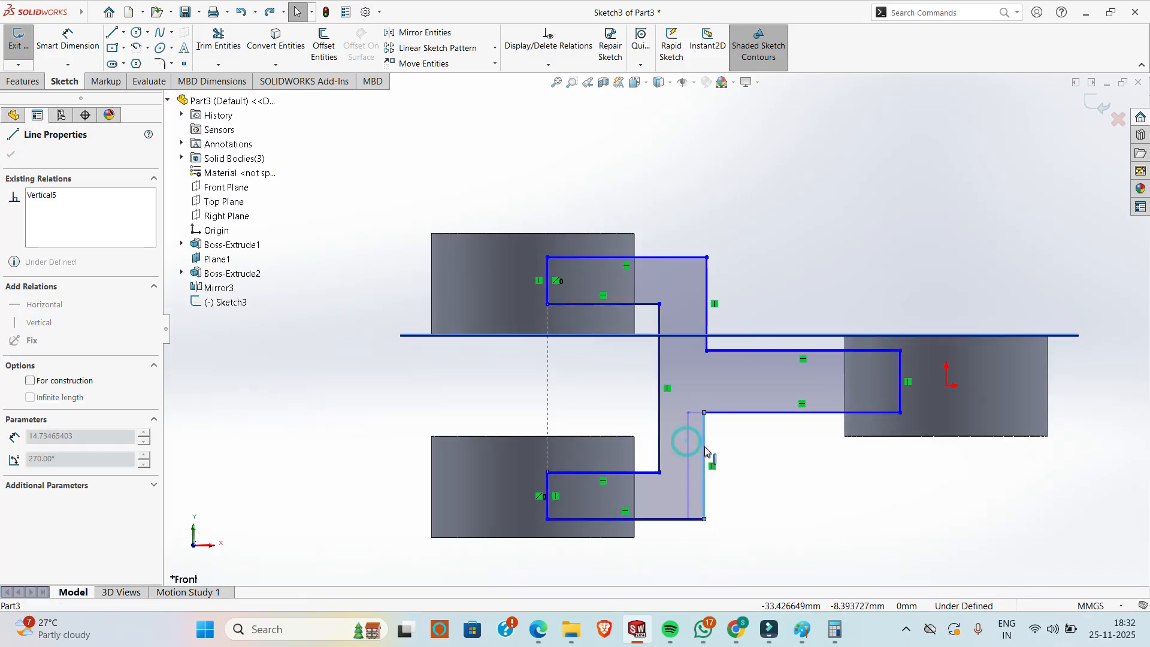
pyautogui.keyDown('ctrl'); pyautogui.click(707, 291); pyautogui.keyUp('ctrl')
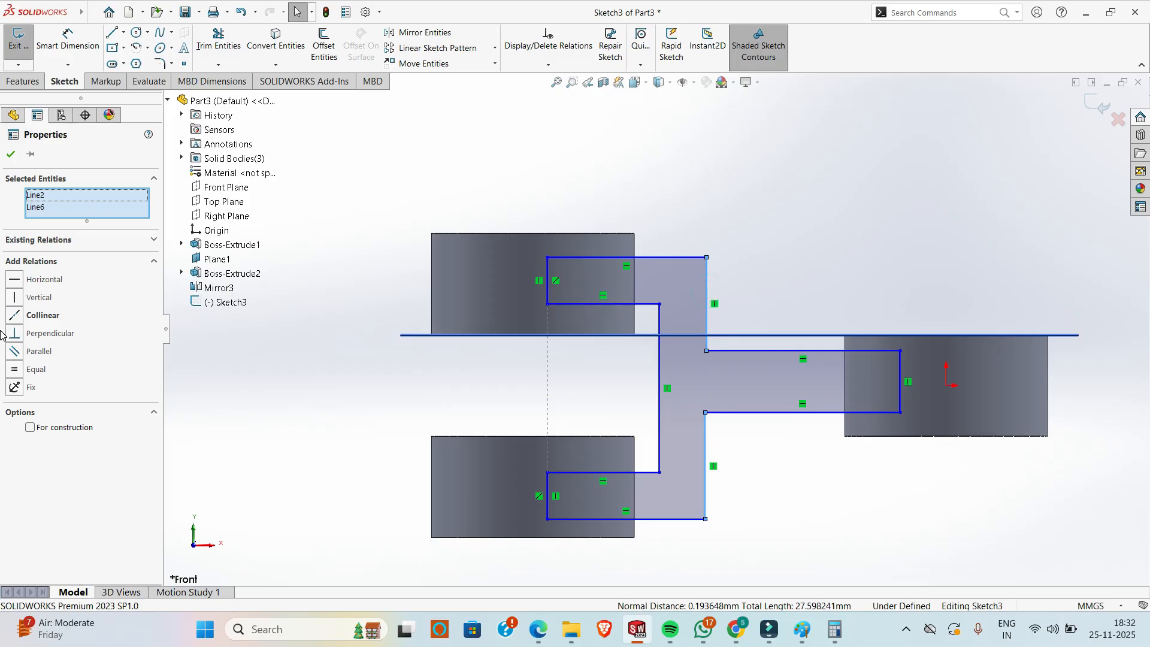
pyautogui.click(20, 313)
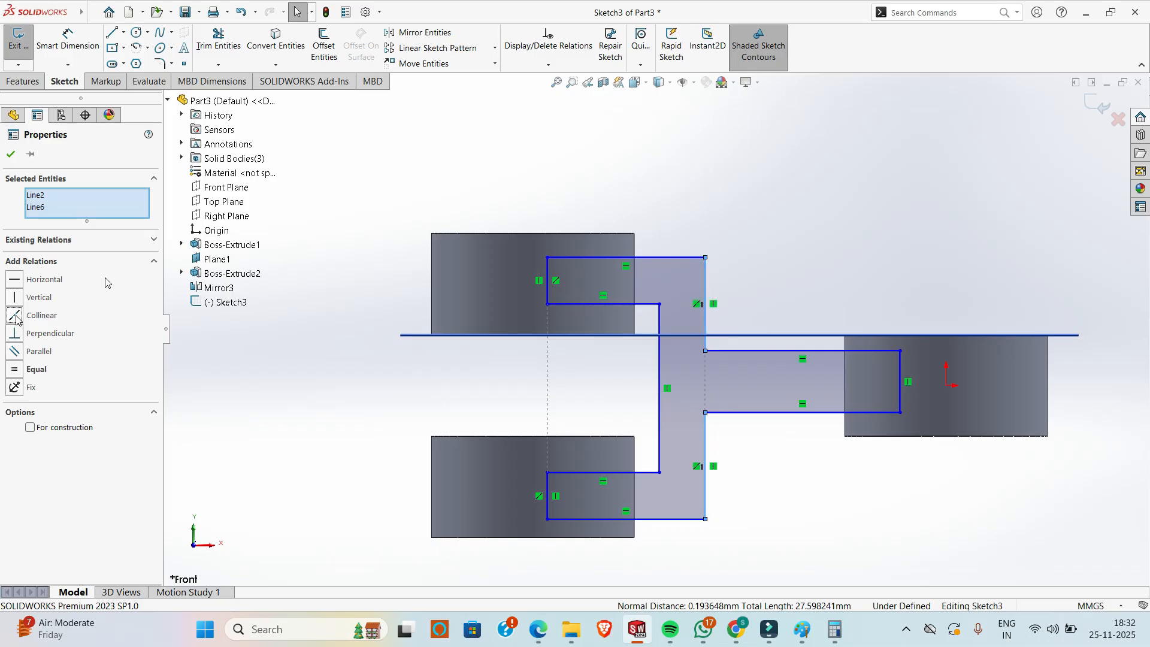
pyautogui.click(595, 122)
# - Check the fork arm's width in the jaw lever drawing and dimension the upper arm's end line at 11 mm
pyautogui.scroll(2, 595, 122)
pyautogui.click(458, 224)
pyautogui.click(67, 51)
pyautogui.scroll(-2, 560, 262)
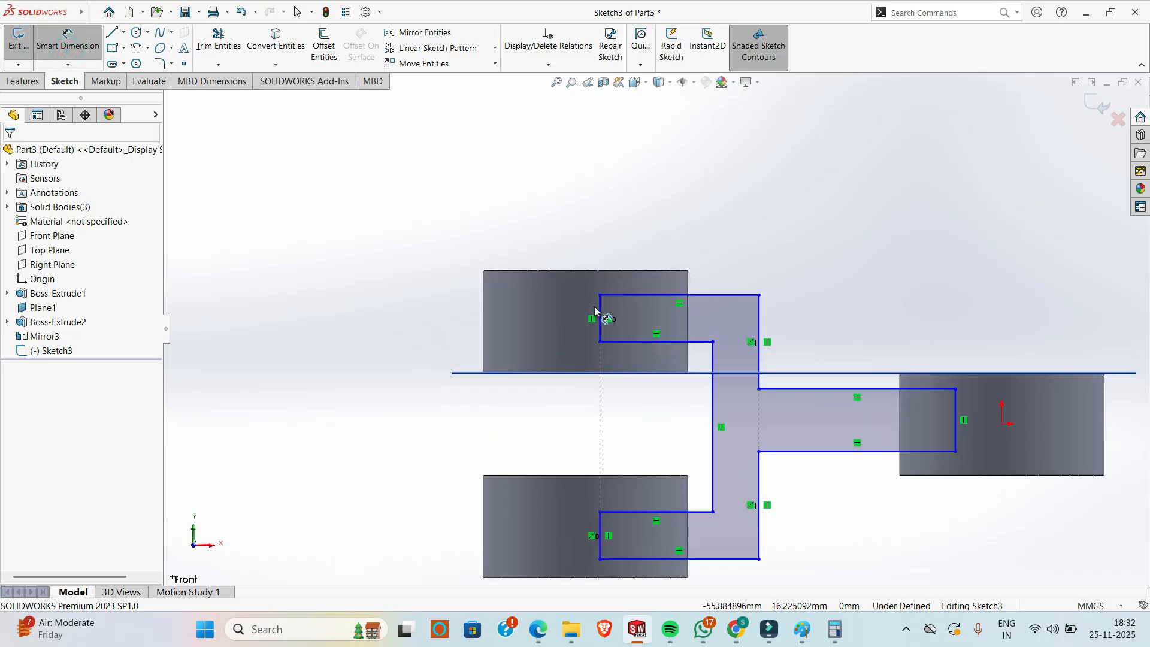
pyautogui.click(601, 316)
pyautogui.click(404, 310)
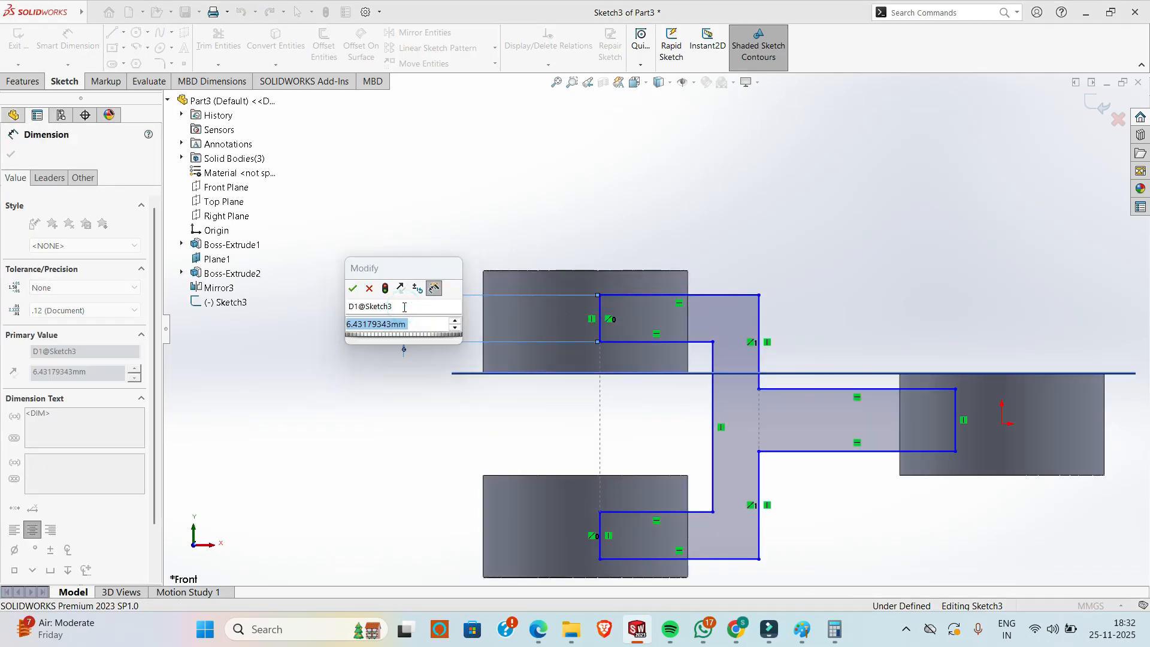
pyautogui.hotkey('alt', 'Tab')
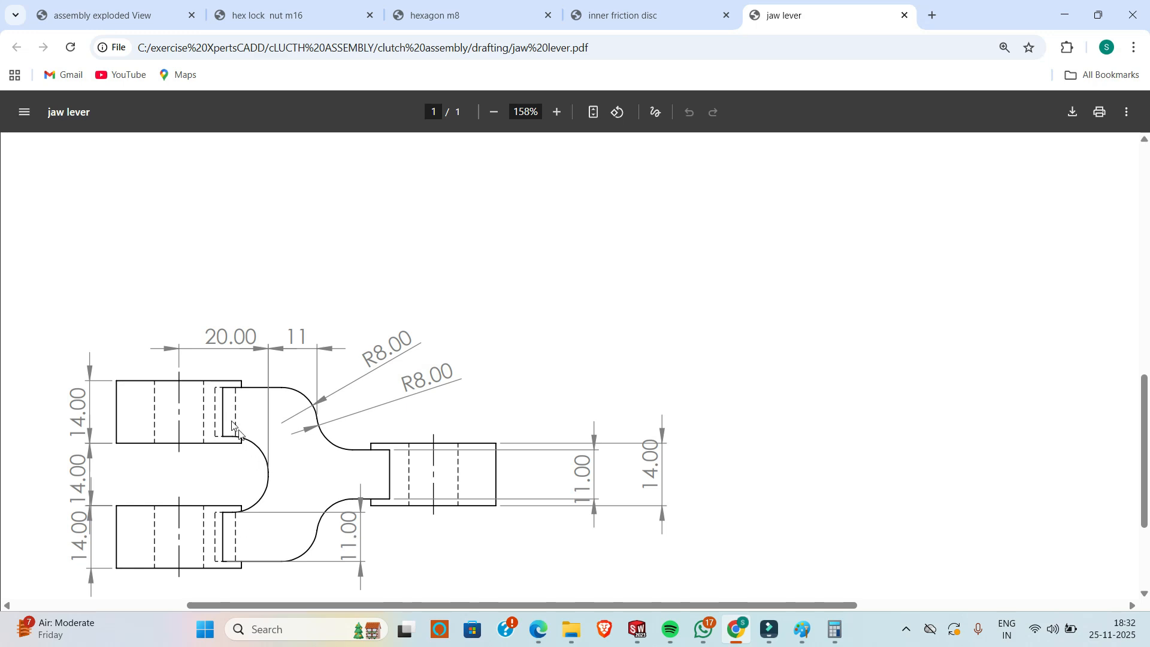
pyautogui.hotkey('alt', 'Tab')
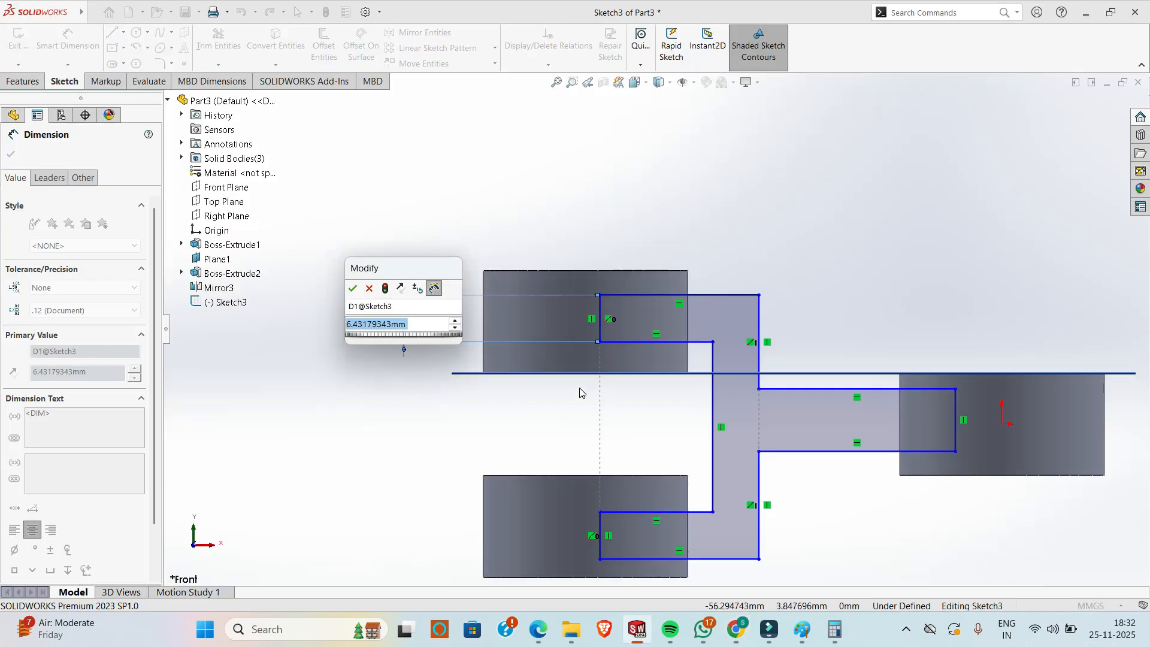
pyautogui.write('11')
pyautogui.press('Return')
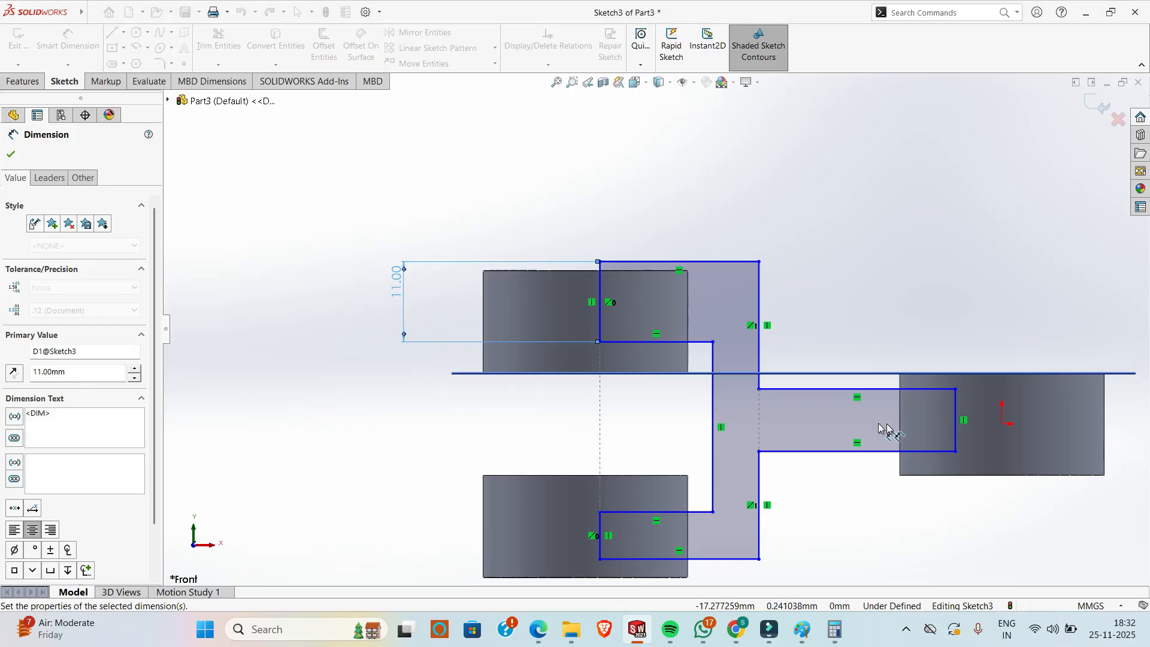
# - Dimension the end lines of the stem and the lower fork arm at 11 mm each
pyautogui.click(957, 415)
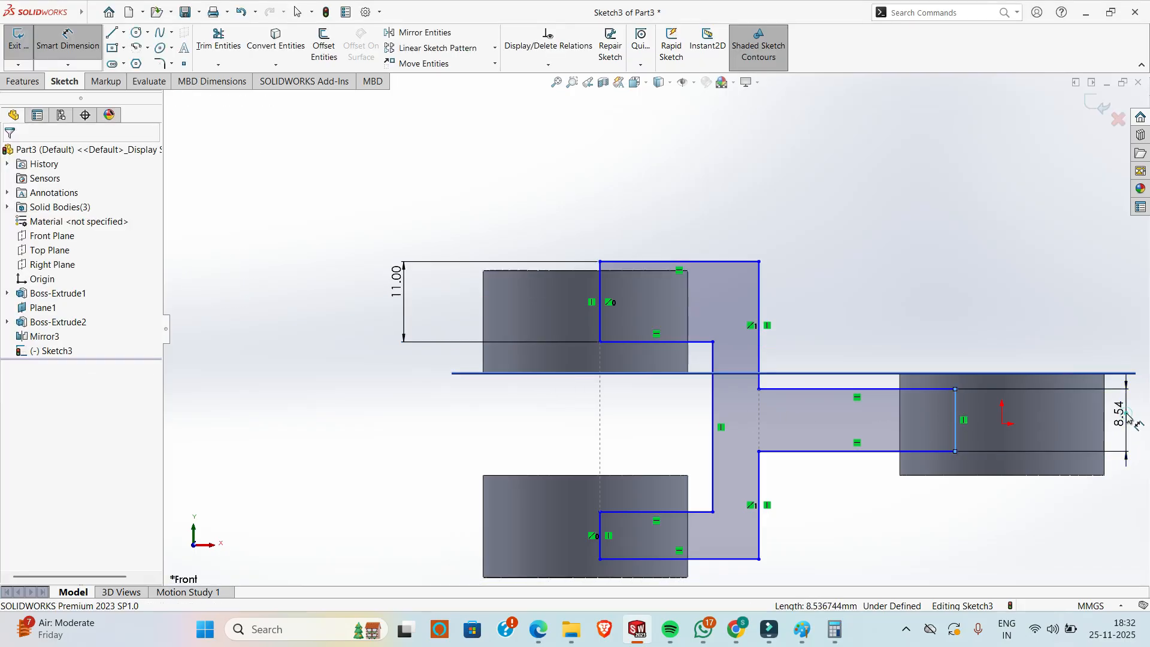
pyautogui.click(1125, 414)
pyautogui.write('11')
pyautogui.press('Return')
pyautogui.click(600, 525)
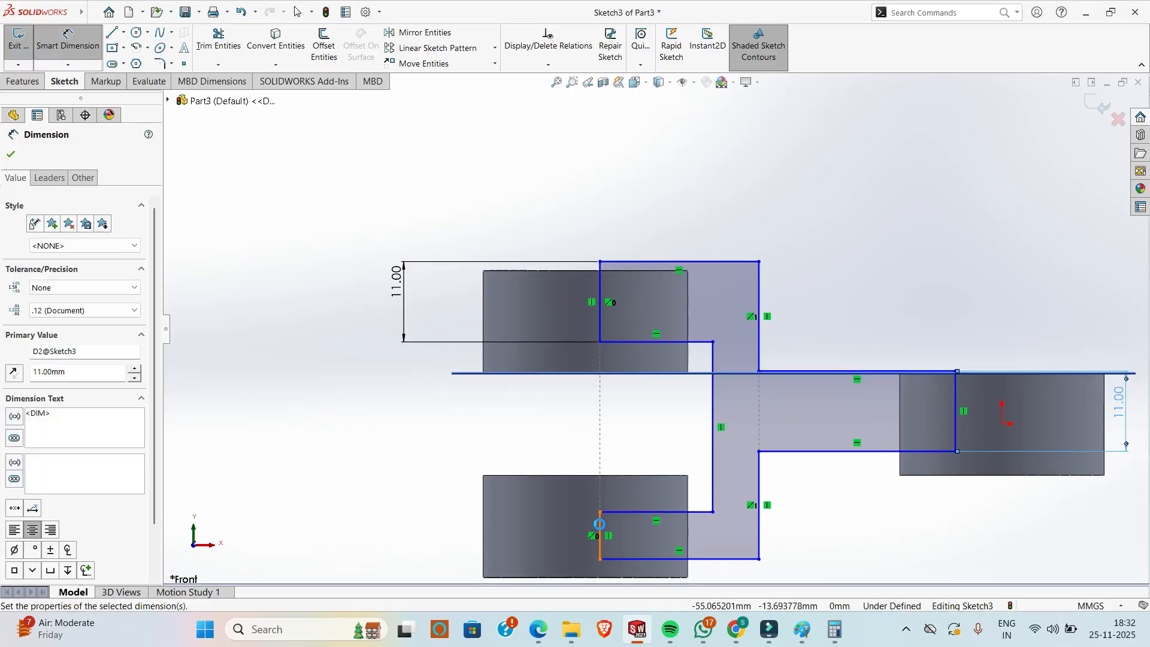
pyautogui.click(388, 520)
pyautogui.write('1')
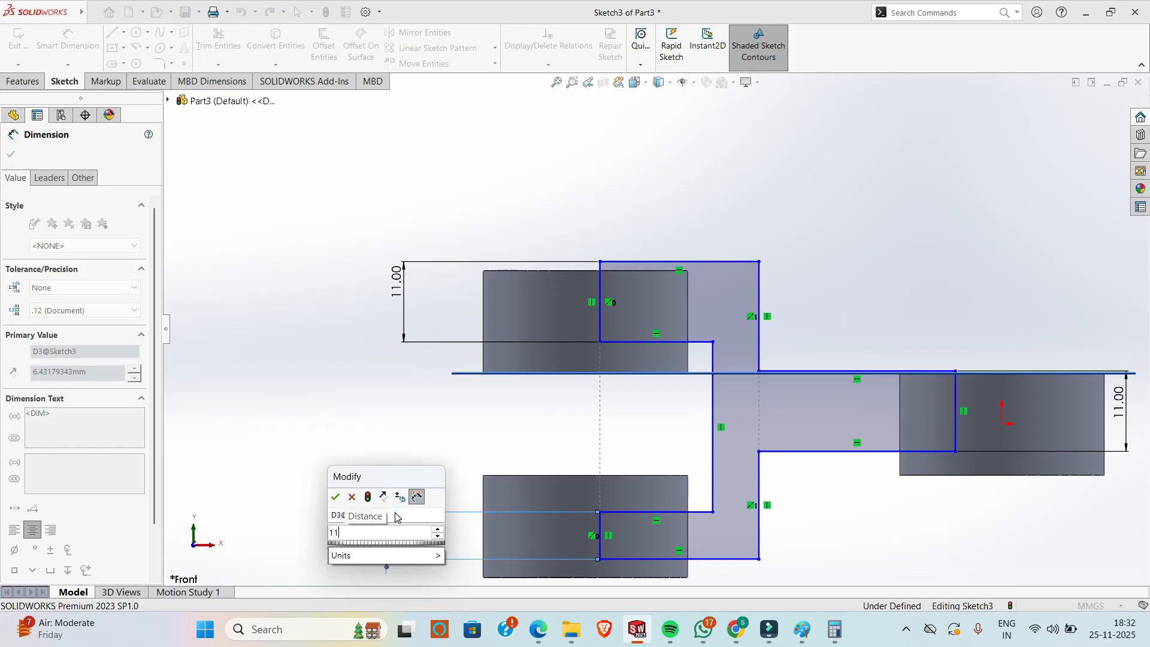
pyautogui.write('1')
pyautogui.press('Return')
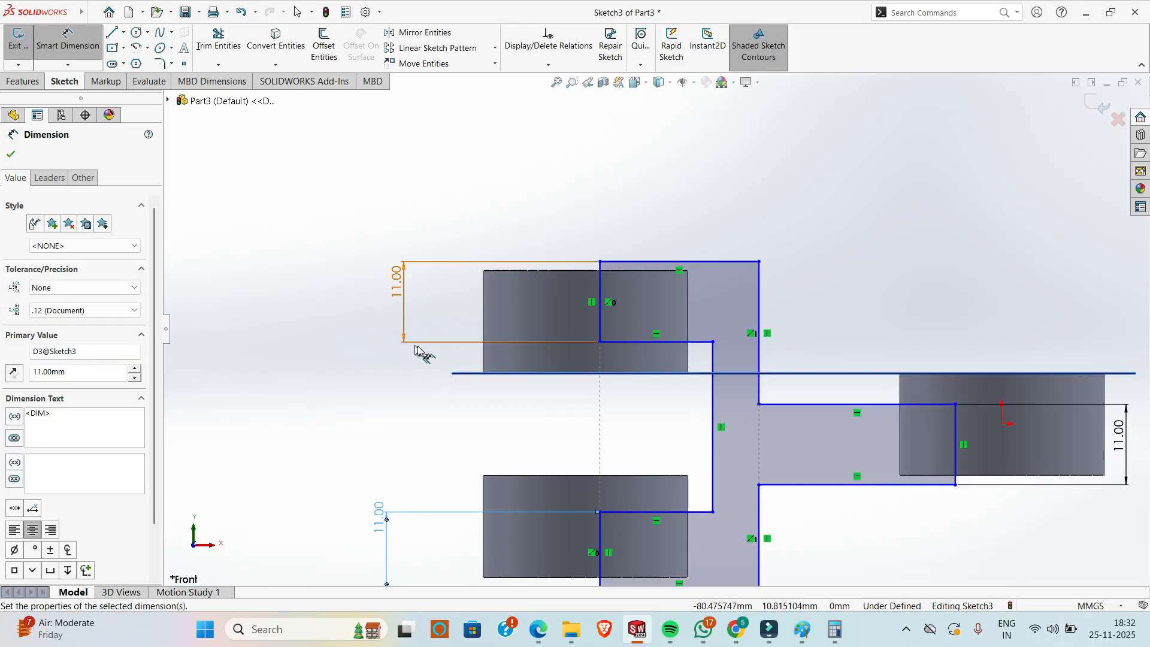
pyautogui.scroll(3, 429, 360)
pyautogui.press('Escape')
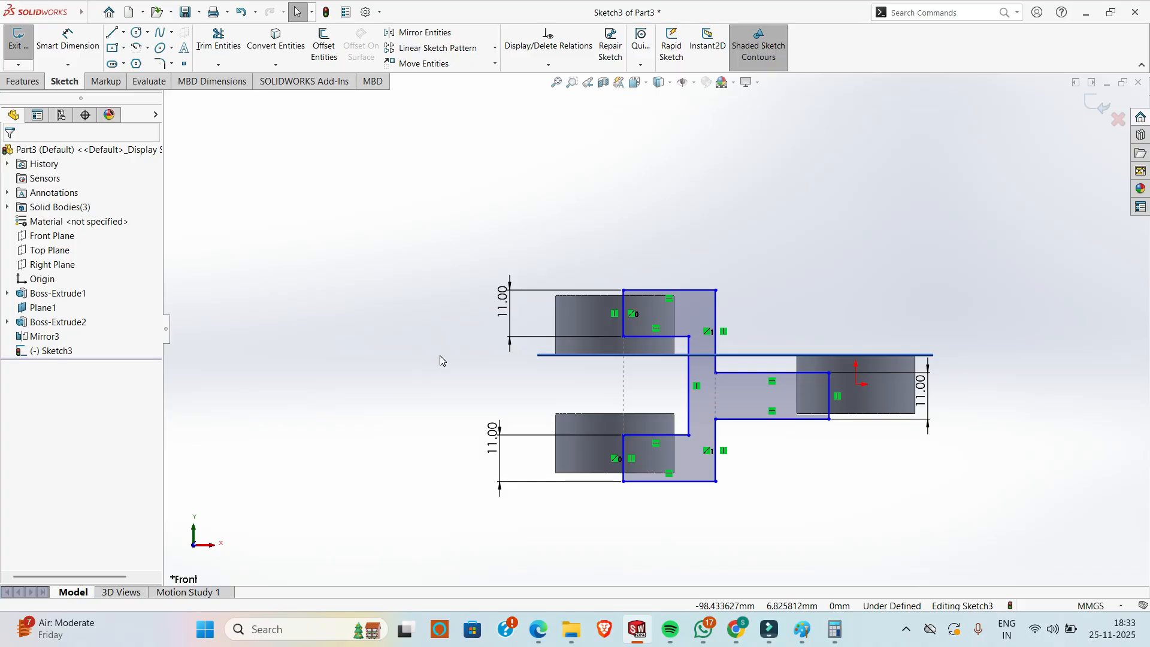
# - Add an infinite horizontal construction line through the origin
pyautogui.press('l')
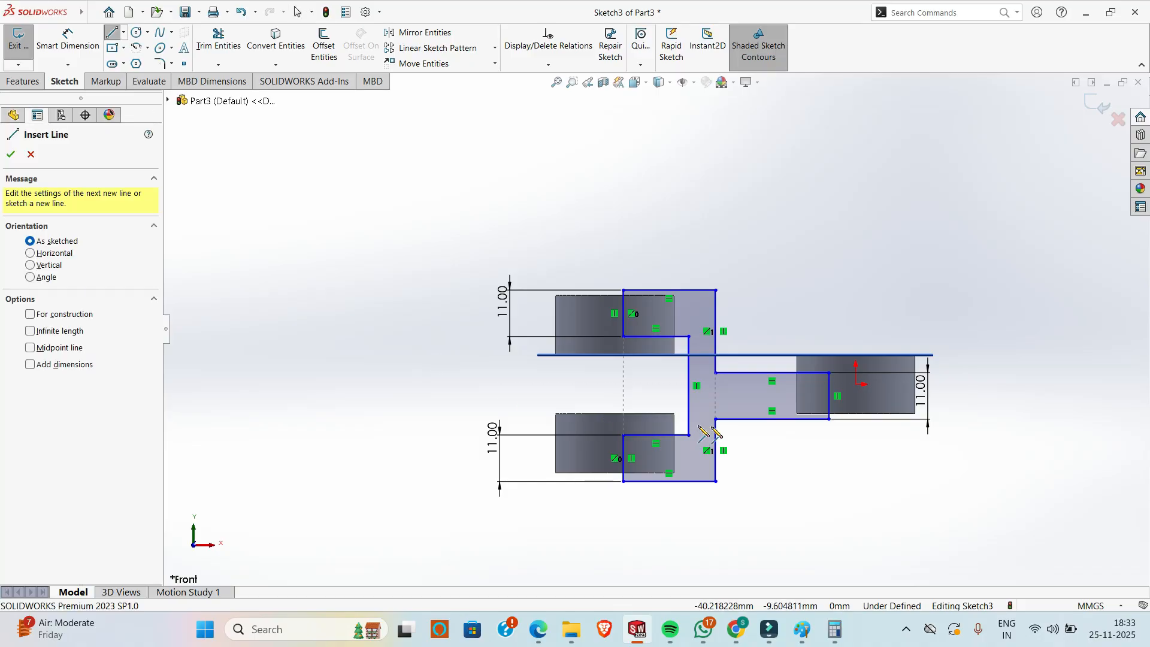
pyautogui.click(54, 253)
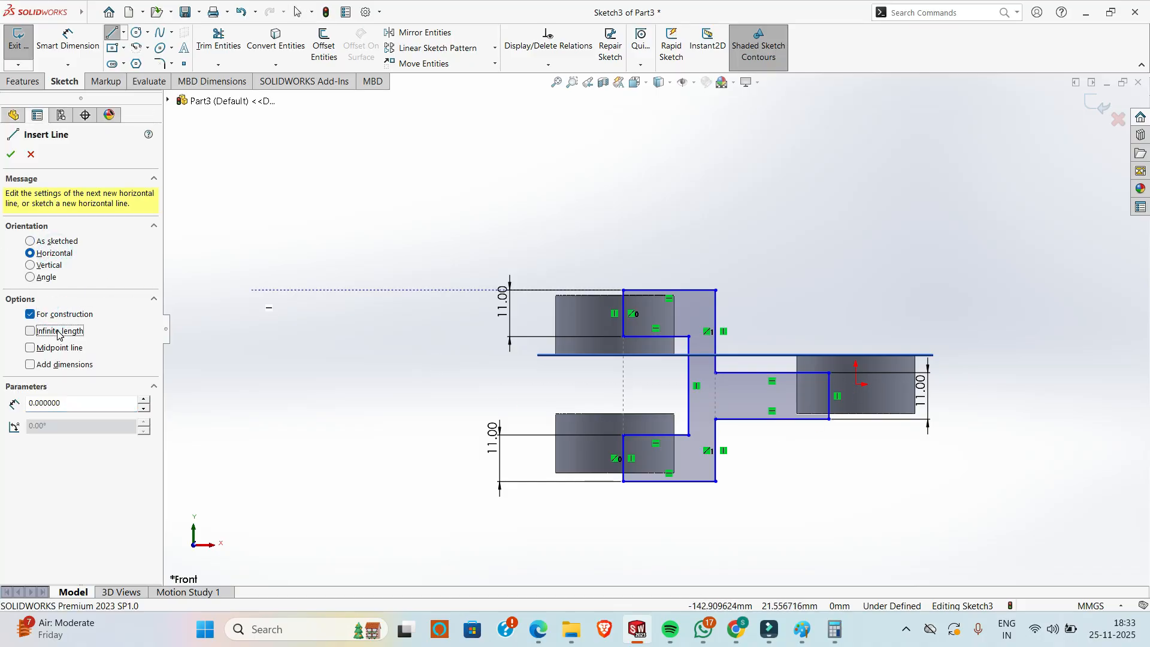
pyautogui.click(58, 333)
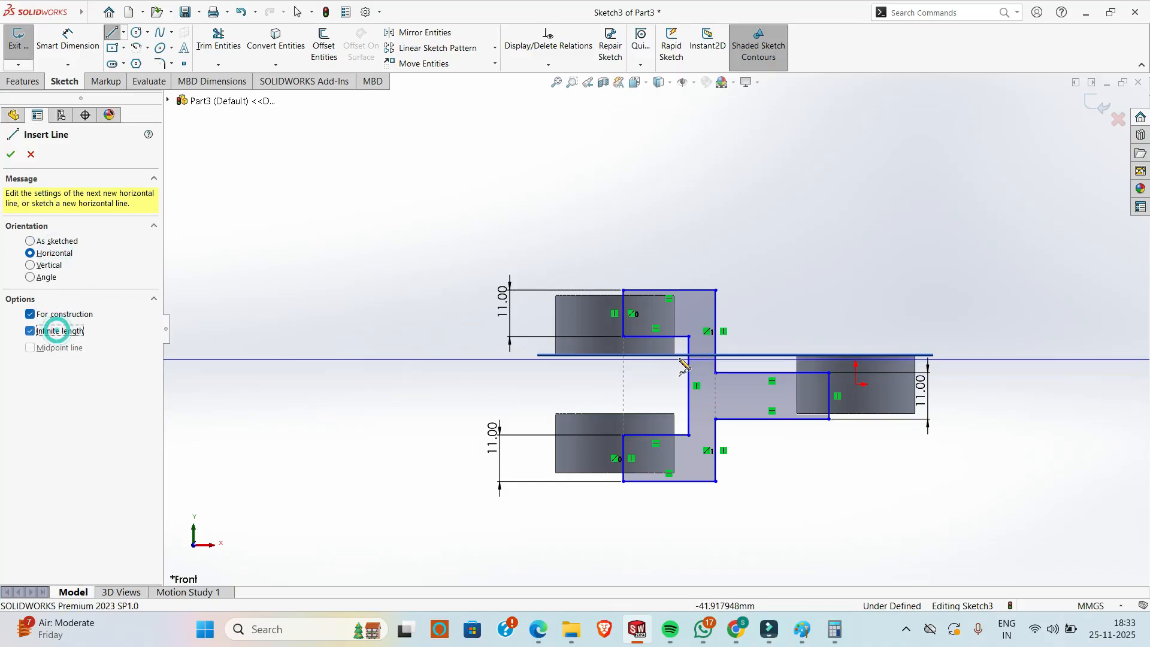
pyautogui.click(858, 386)
pyautogui.press('Escape')
# - Make the stem's two horizontal lines symmetric about the horizontal construction line
pyautogui.scroll(-2, 827, 386)
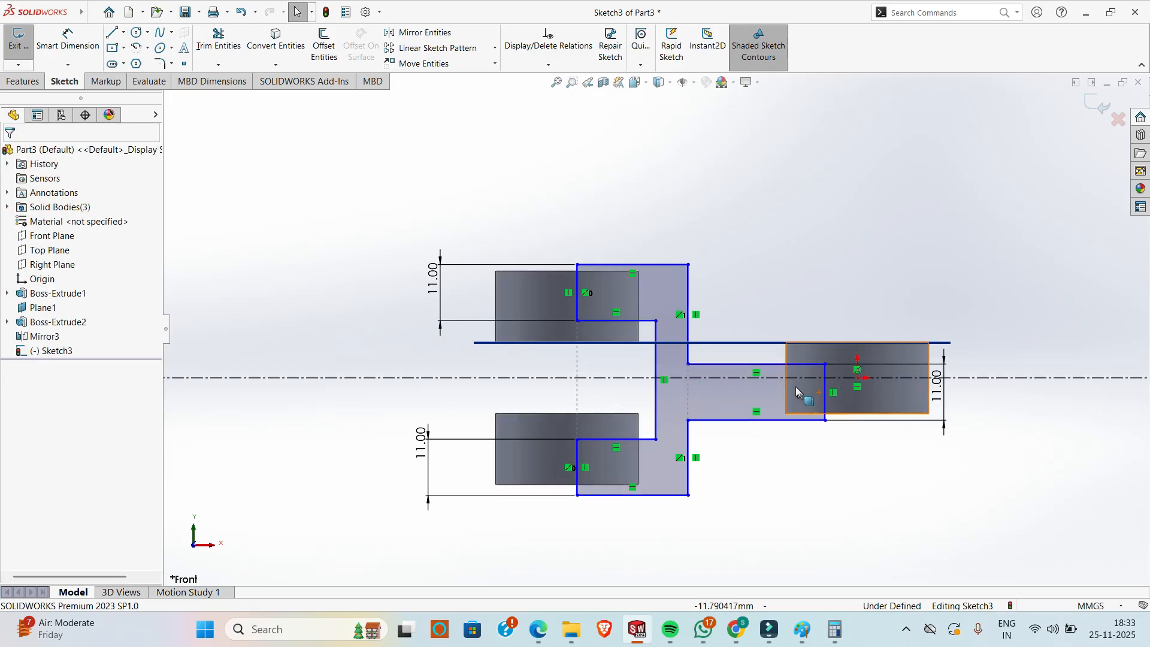
pyautogui.click(764, 366)
pyautogui.keyDown('ctrl'); pyautogui.click(760, 420); pyautogui.keyUp('ctrl')
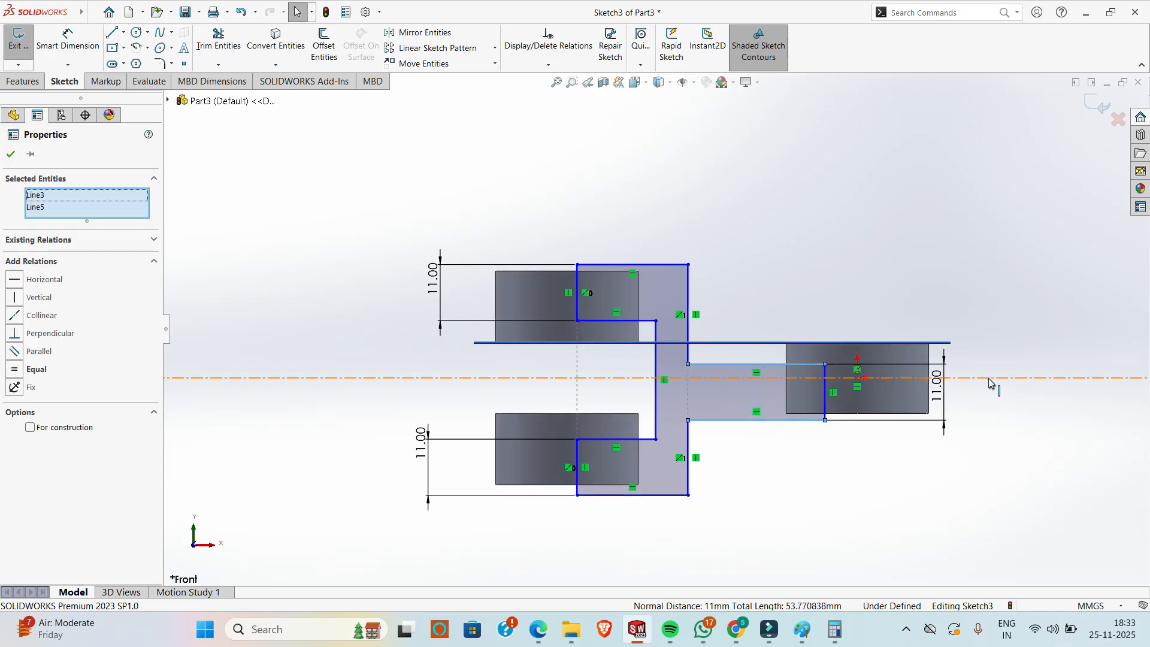
pyautogui.keyDown('ctrl'); pyautogui.click(989, 378); pyautogui.keyUp('ctrl')
pyautogui.click(18, 362)
pyautogui.click(298, 272)
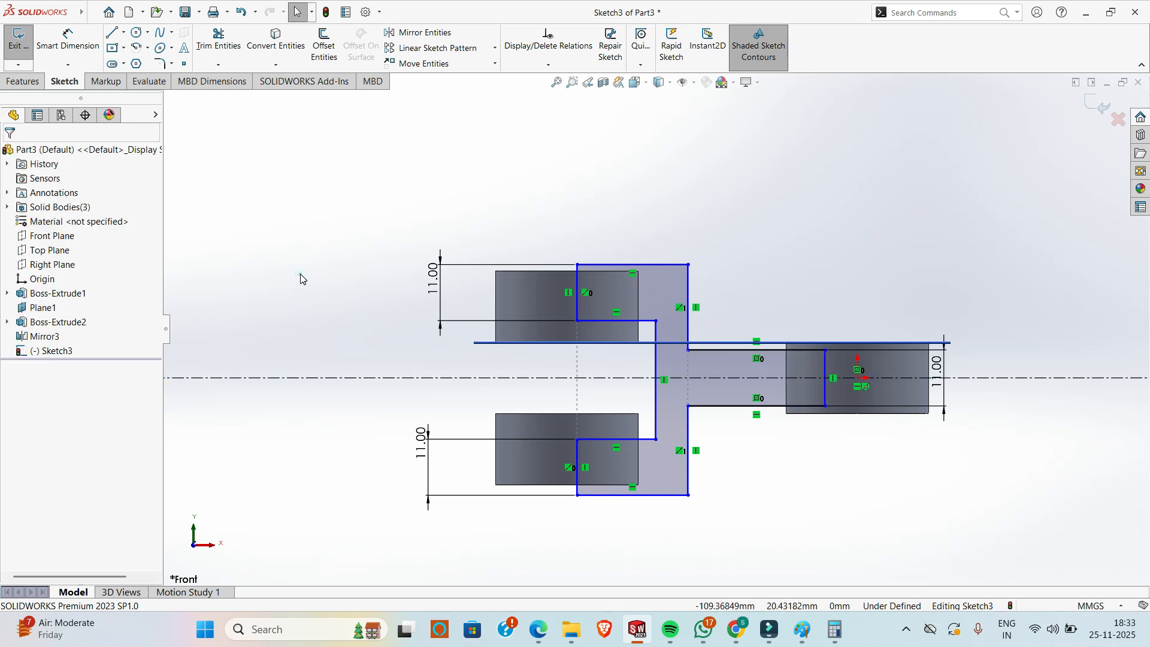
# - Make the inner horizontal lines of the two fork arms symmetric about the horizontal construction line
pyautogui.click(639, 322)
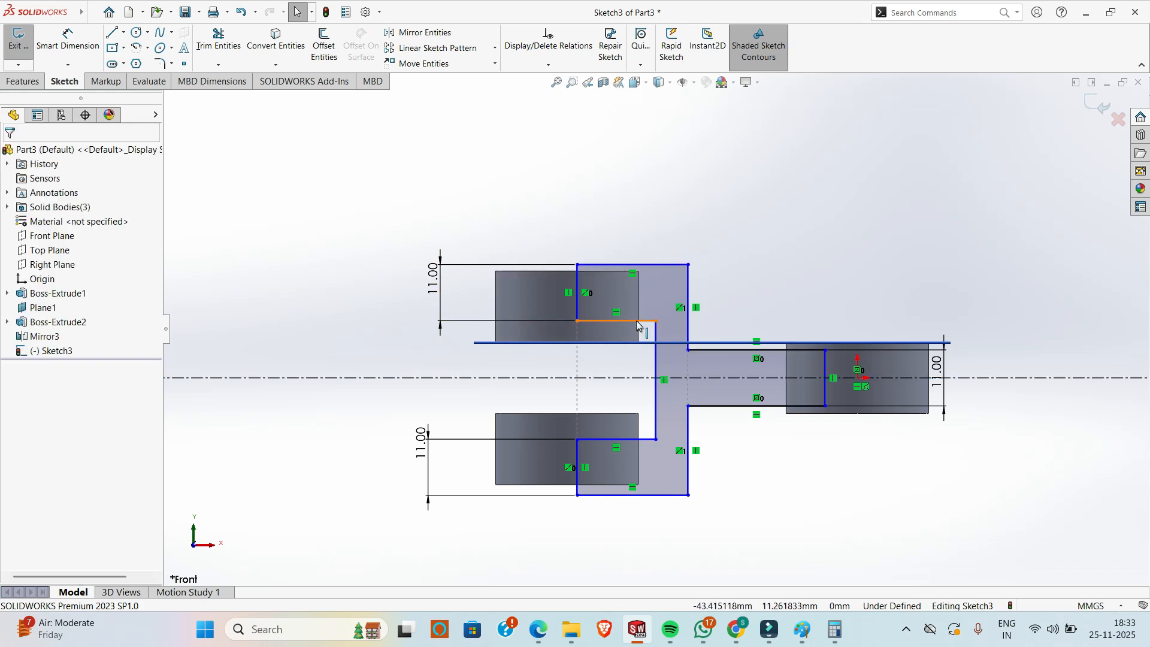
pyautogui.keyDown('ctrl'); pyautogui.click(635, 439); pyautogui.keyUp('ctrl')
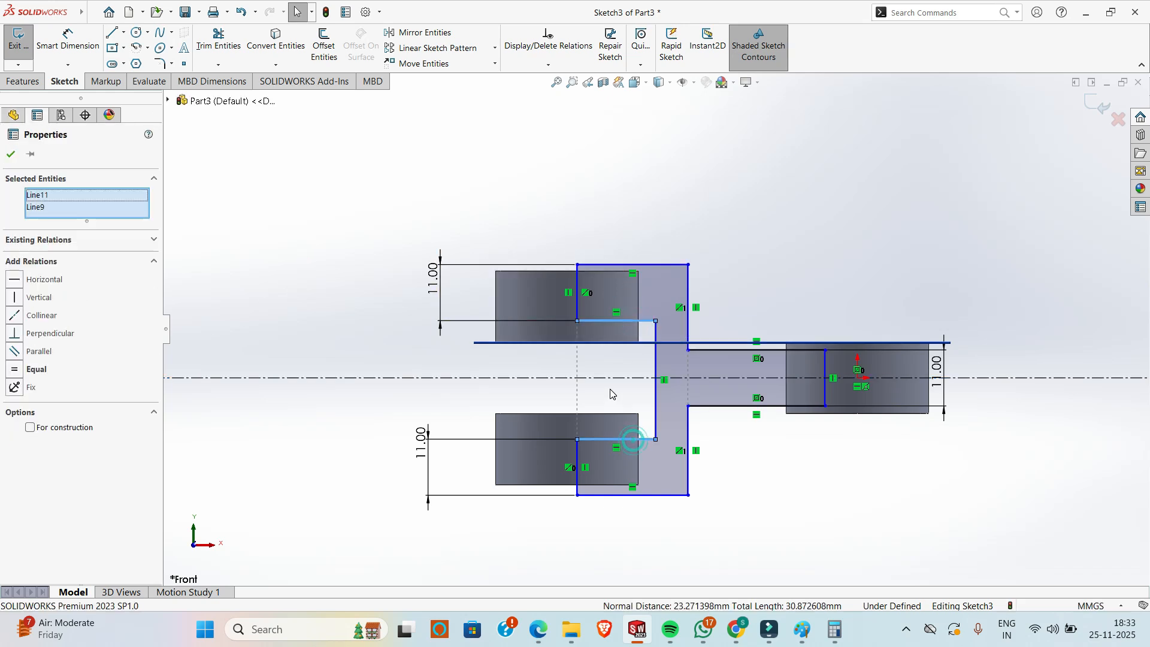
pyautogui.keyDown('ctrl'); pyautogui.click(607, 377); pyautogui.keyUp('ctrl')
pyautogui.click(21, 359)
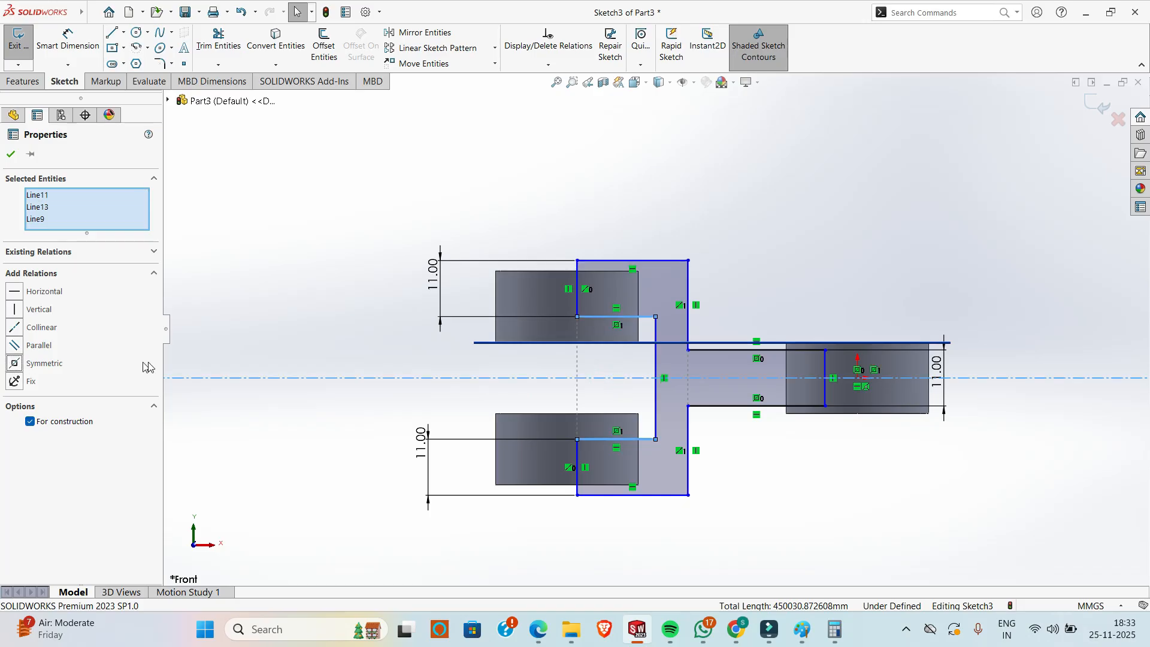
# - Make the fork arms' outer horizontal lines symmetric about the horizontal construction line and delete the lower arm's conflicting 11 mm dimension
pyautogui.click(300, 413)
pyautogui.click(637, 260)
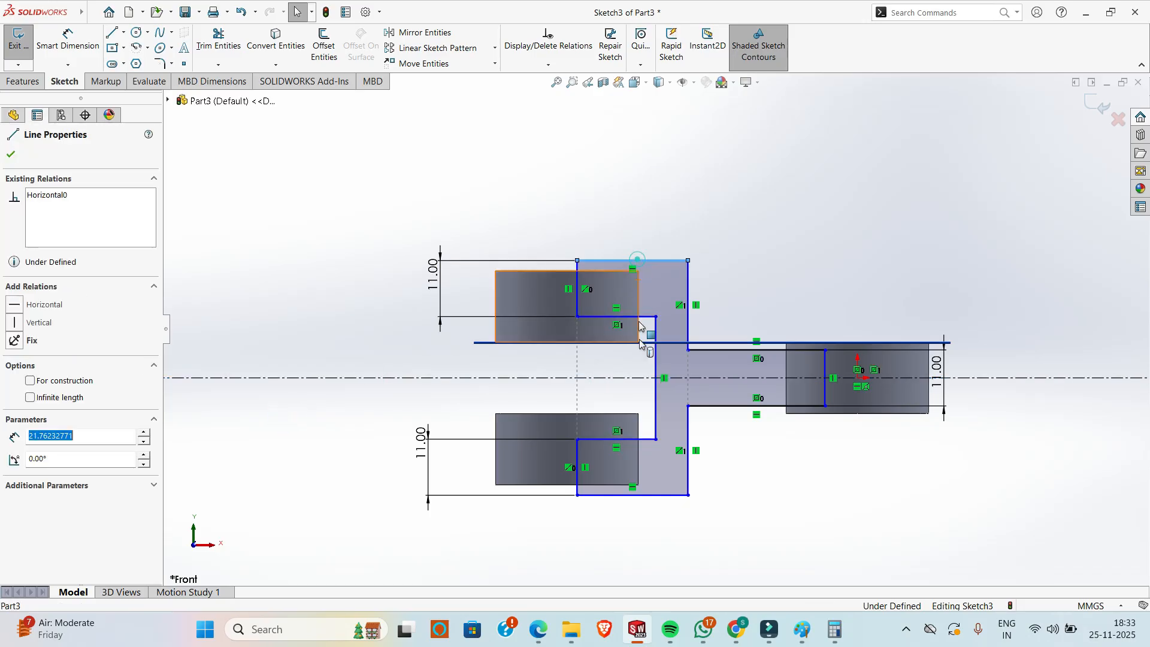
pyautogui.keyDown('ctrl'); pyautogui.click(623, 495); pyautogui.keyUp('ctrl')
pyautogui.keyDown('ctrl'); pyautogui.click(608, 378); pyautogui.keyUp('ctrl')
pyautogui.click(14, 364)
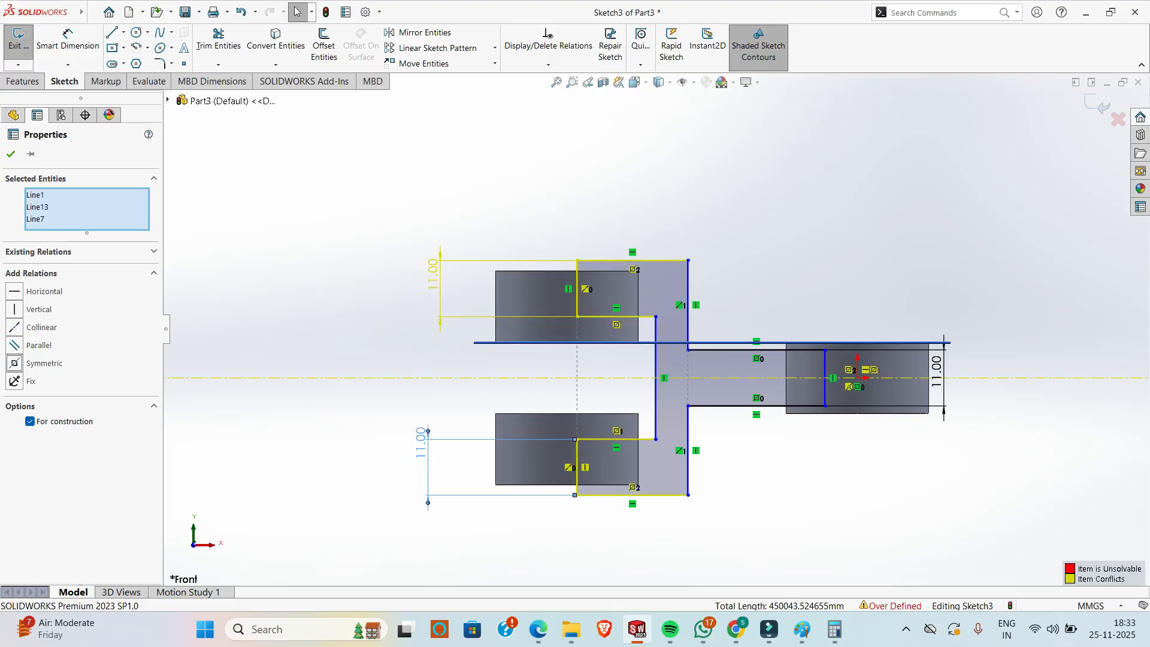
pyautogui.click(422, 443)
pyautogui.press('Delete')
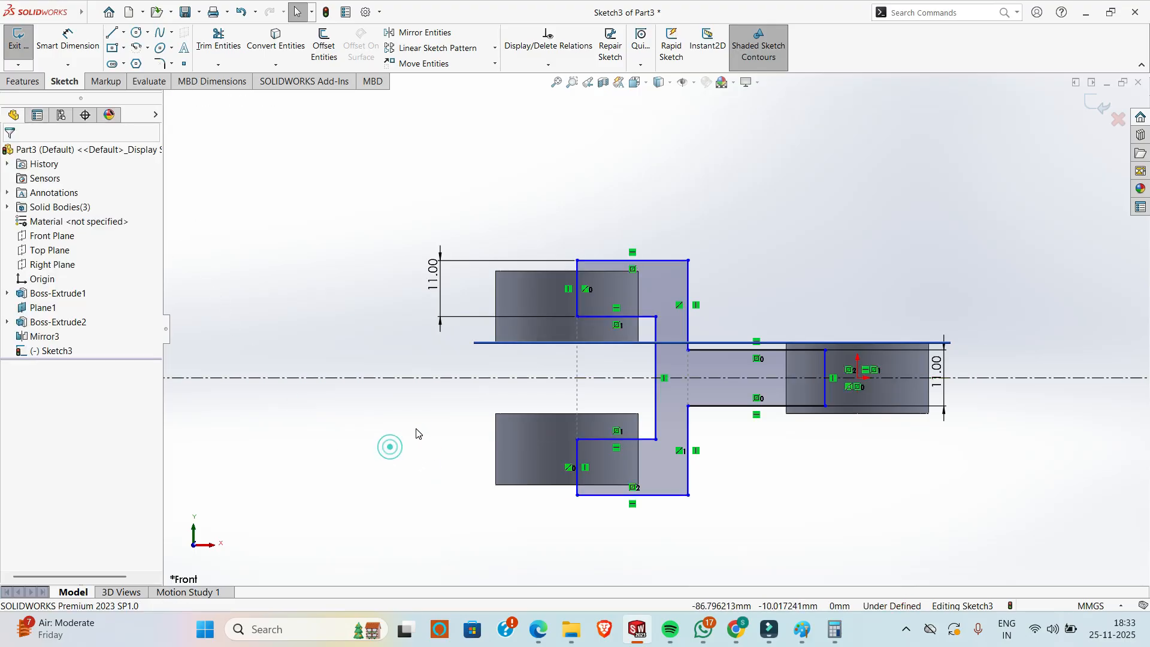
# - Draw a horizontal construction line about 33 mm long from the midpoint of the upper fork boss's outer vertical edge
pyautogui.hotkey('alt', 'Tab')
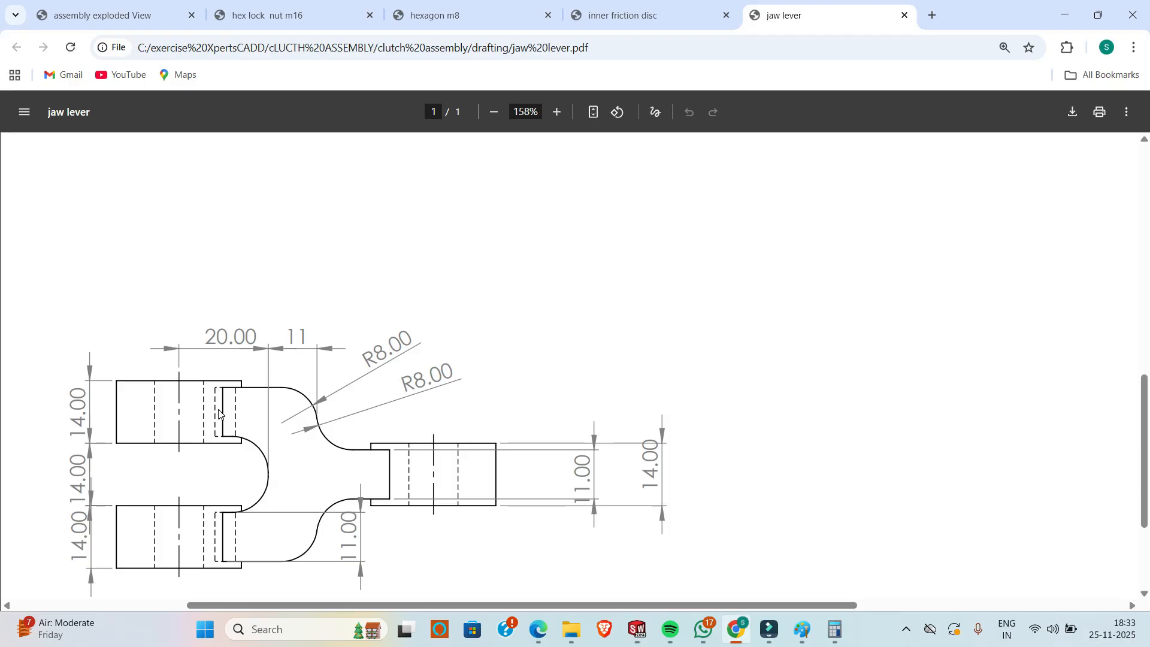
pyautogui.hotkey('alt', 'Tab')
pyautogui.press('l')
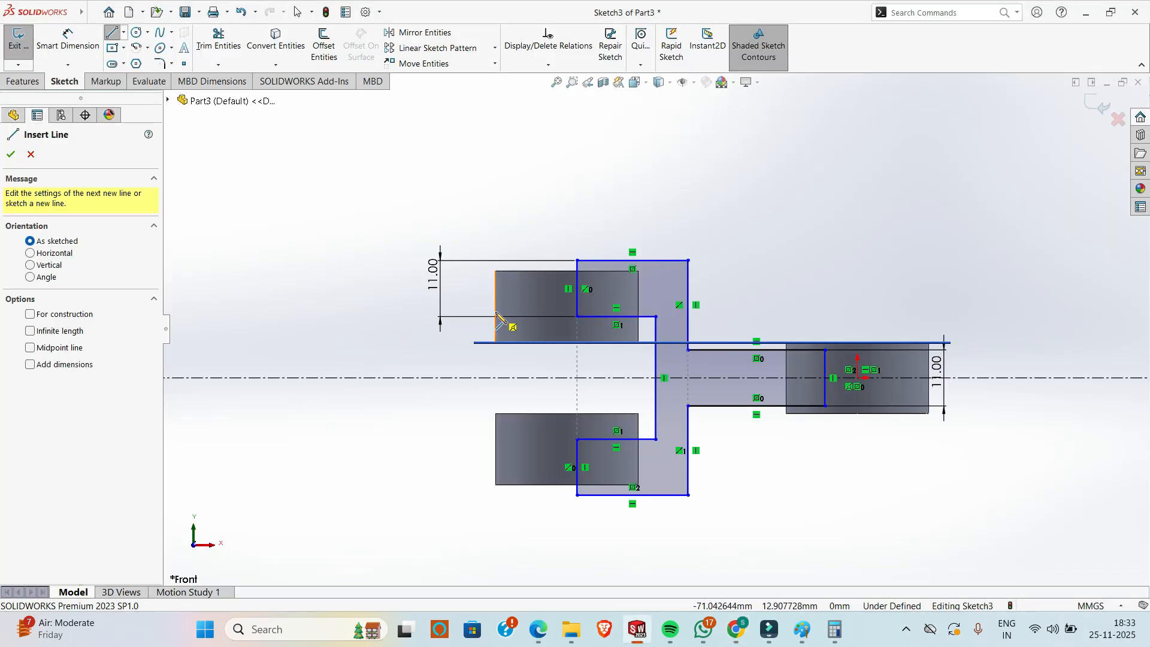
pyautogui.click(495, 306)
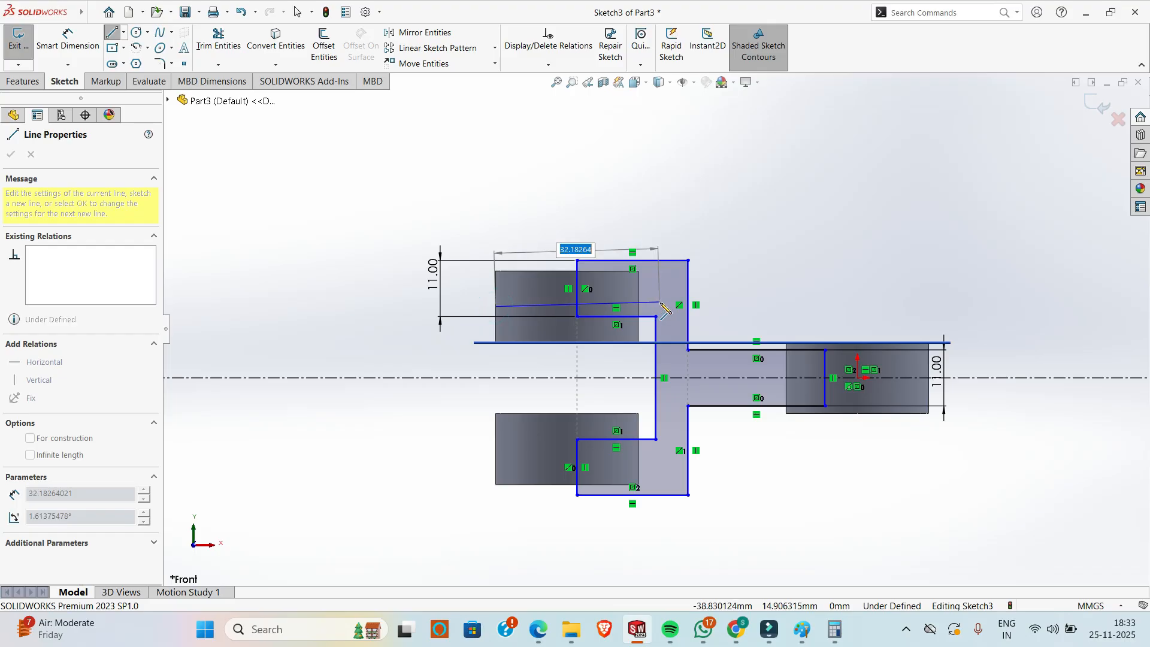
pyautogui.click(662, 305)
pyautogui.press('Escape')
pyautogui.scroll(-3, 638, 289)
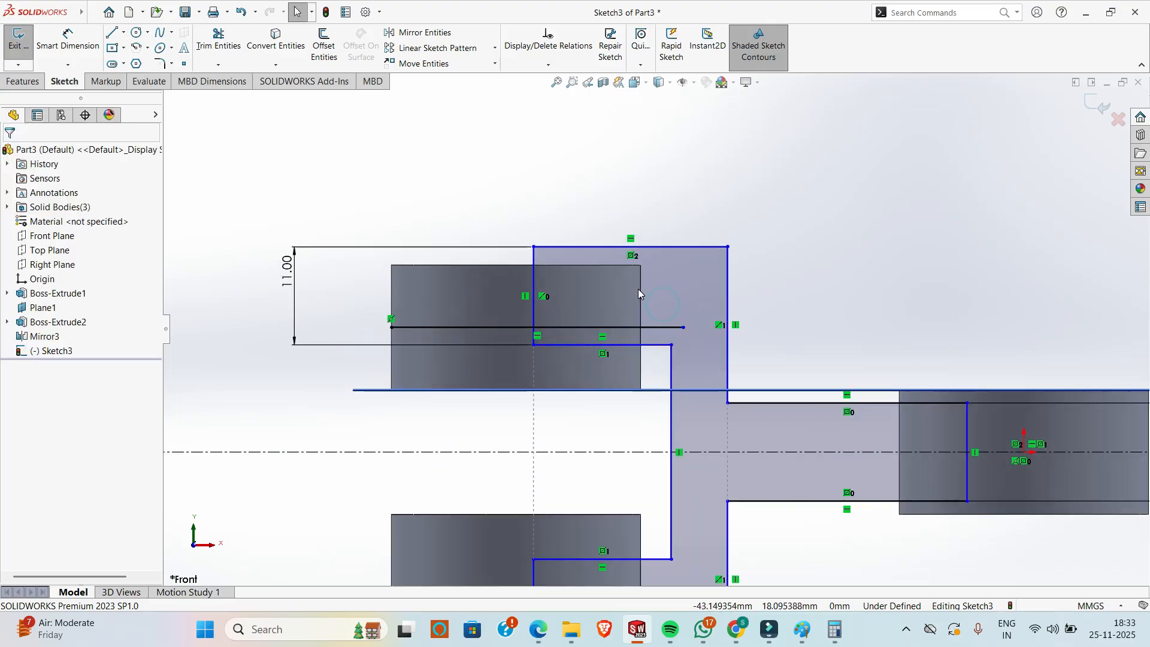
pyautogui.click(614, 330)
pyautogui.click(30, 381)
pyautogui.click(248, 197)
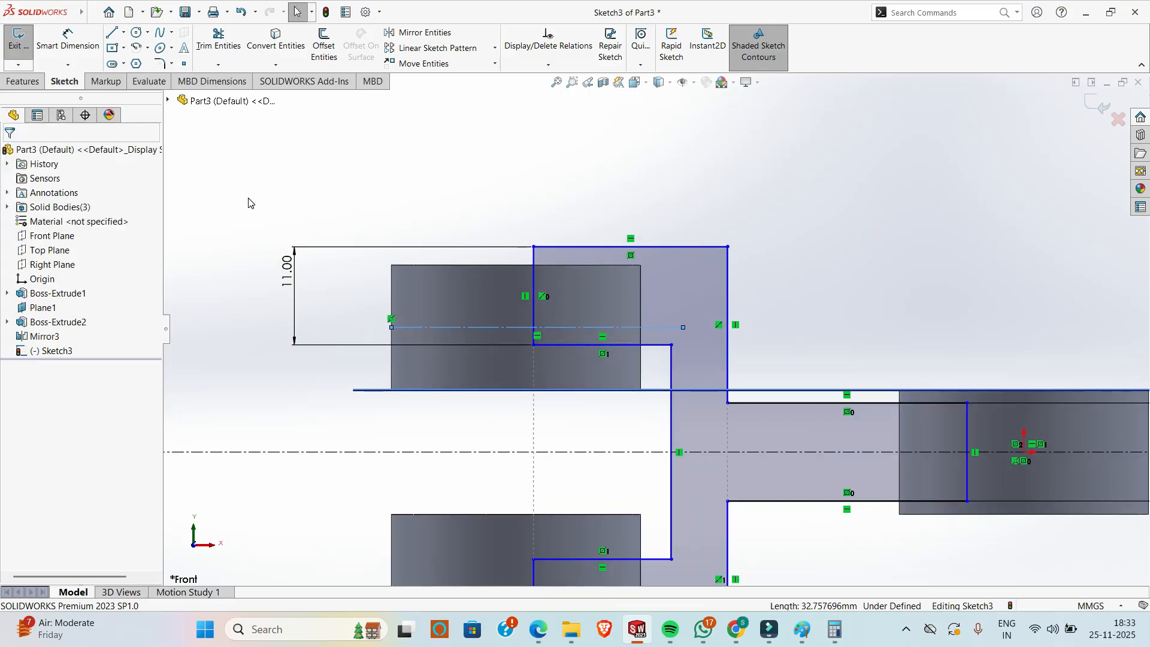
# - Make the upper fork arm's two horizontal lines symmetric about the construction line through the upper boss
pyautogui.click(590, 245)
pyautogui.keyDown('ctrl'); pyautogui.click(578, 345); pyautogui.keyUp('ctrl')
pyautogui.keyDown('ctrl'); pyautogui.click(565, 328); pyautogui.keyUp('ctrl')
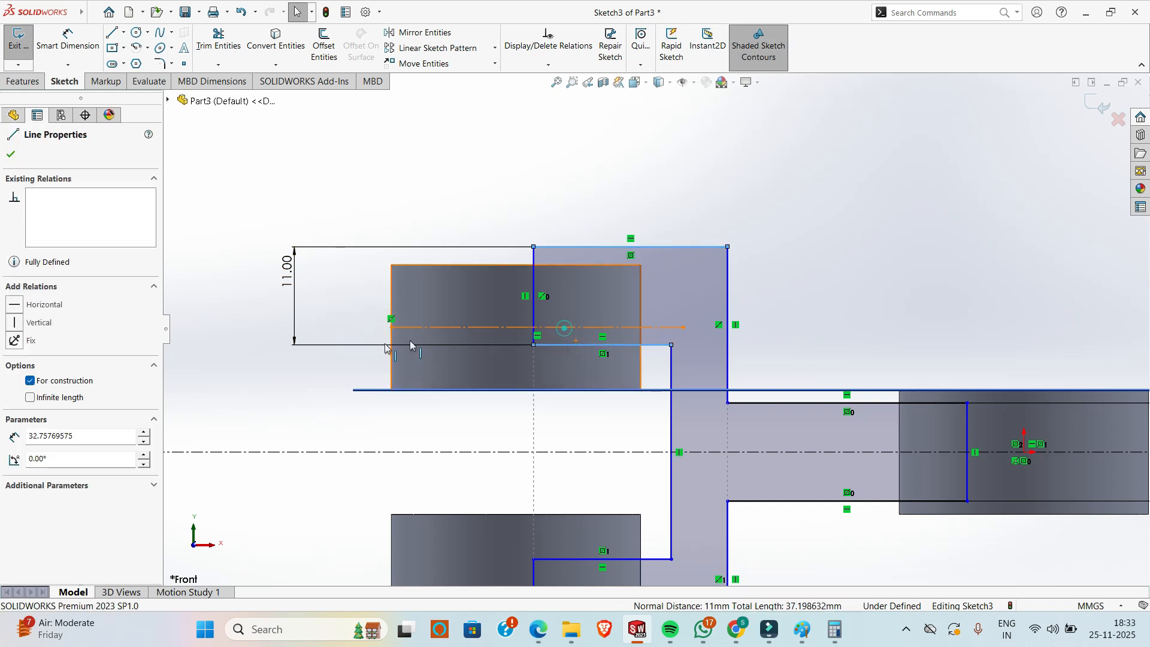
pyautogui.click(19, 383)
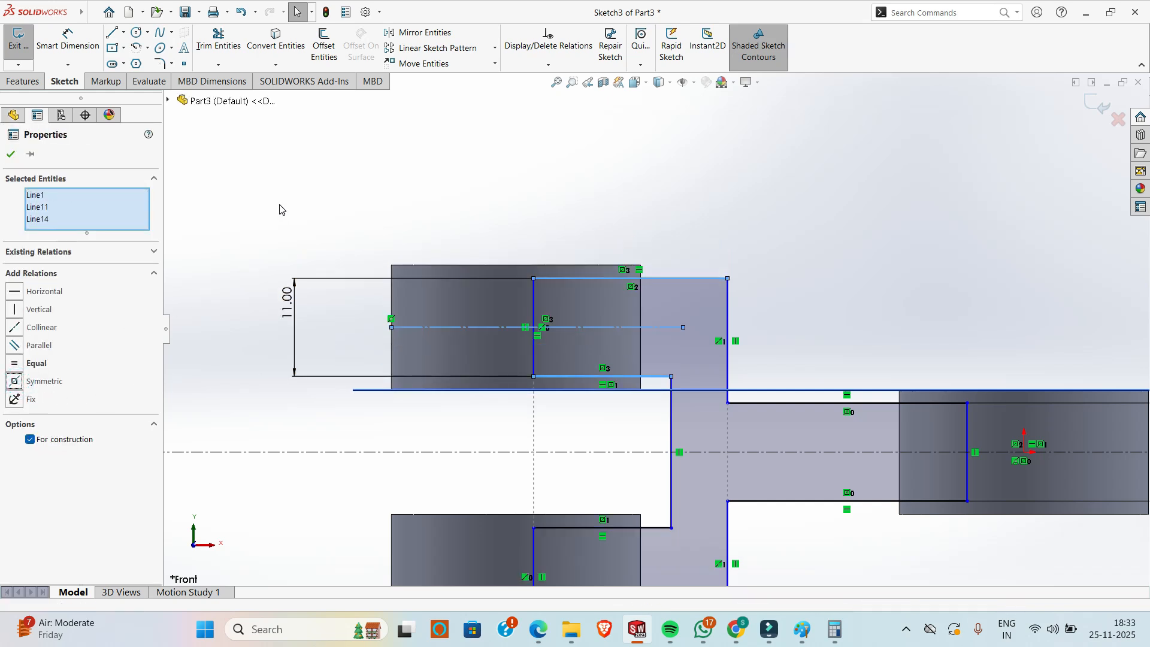
pyautogui.click(279, 204)
pyautogui.scroll(3, 328, 265)
pyautogui.scroll(-2, 520, 412)
pyautogui.scroll(2, 534, 395)
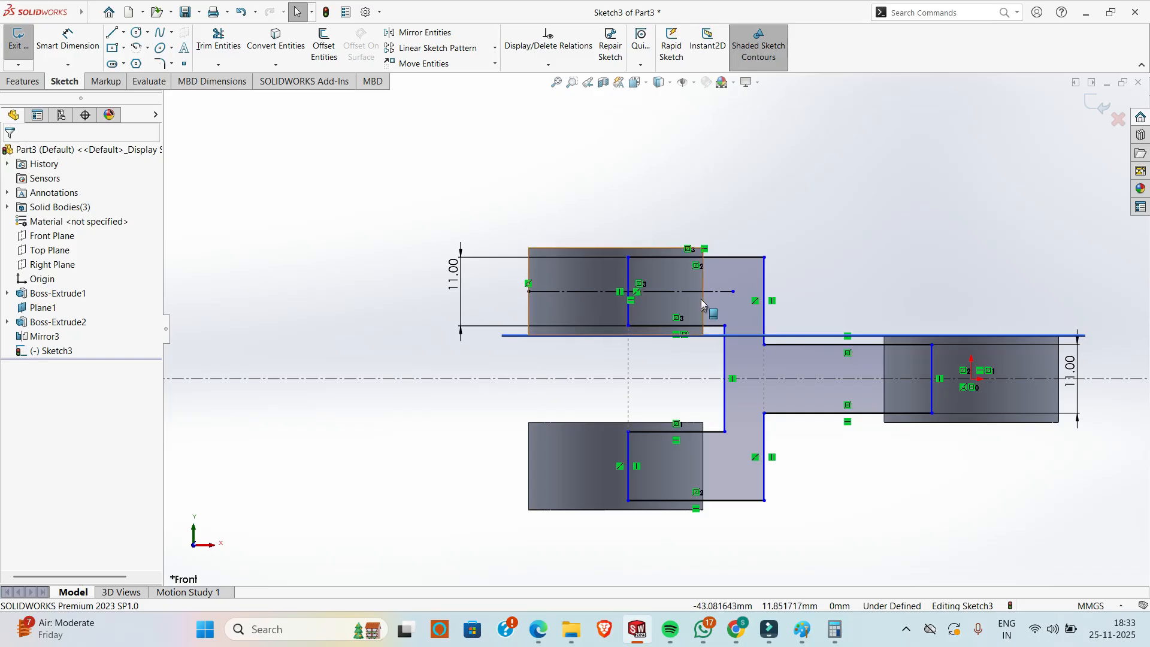
# - Dimension the horizontal distance between the upper arm's end line and the fork's inner vertical line at 15 mm
pyautogui.click(629, 277)
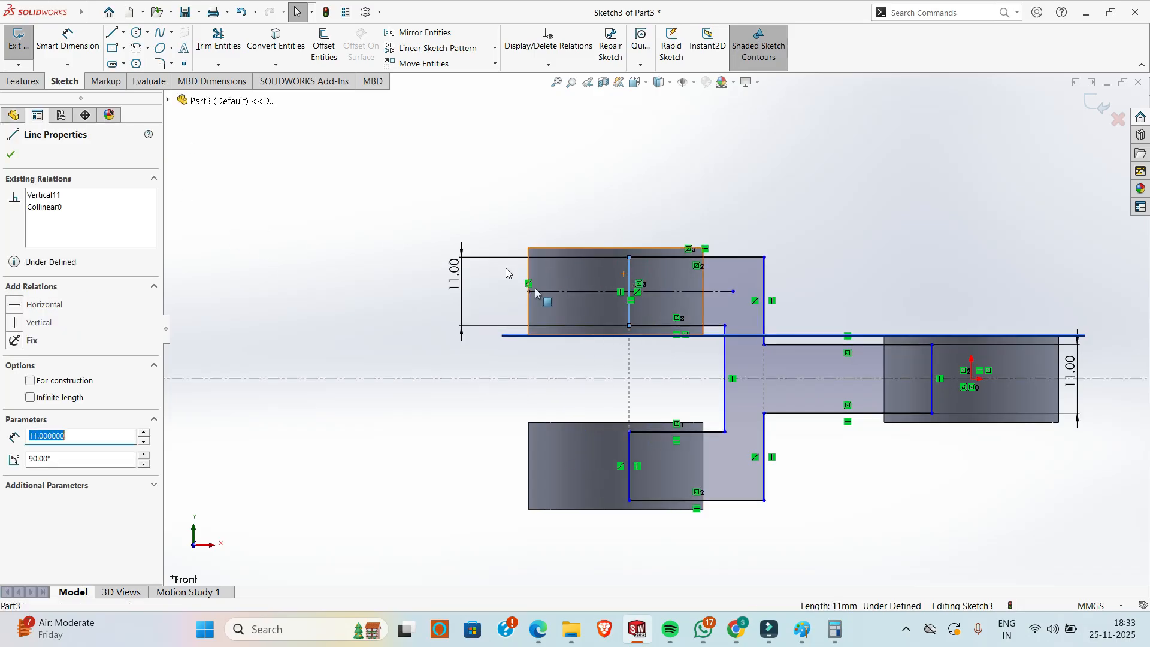
pyautogui.click(69, 41)
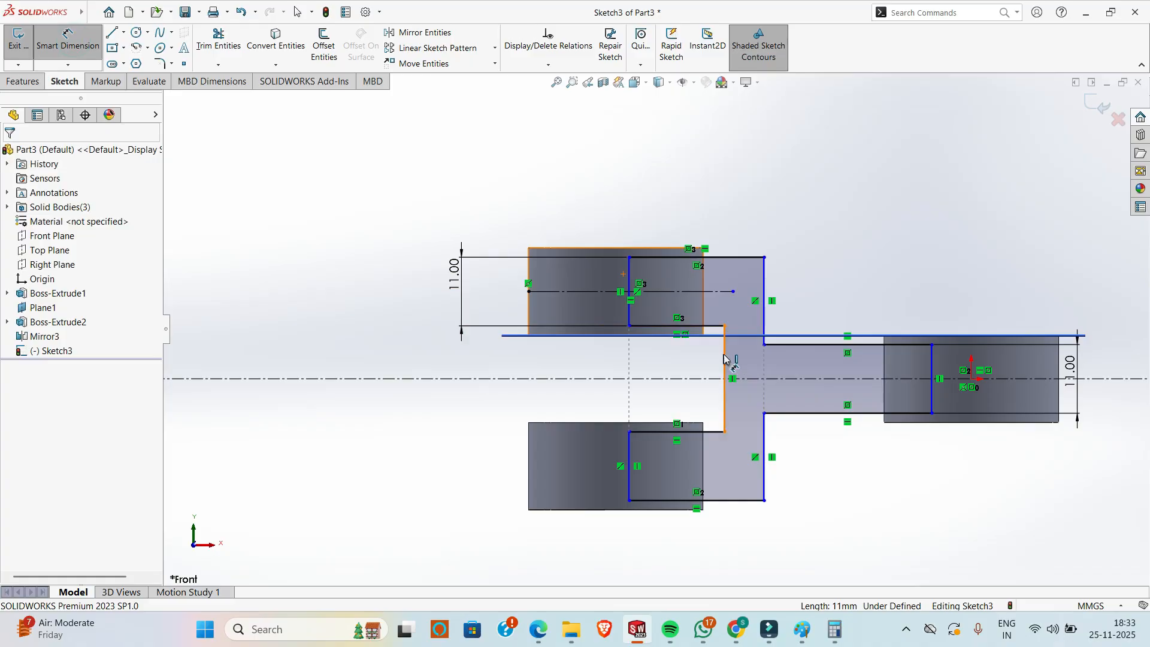
pyautogui.click(724, 358)
pyautogui.click(629, 281)
pyautogui.click(665, 202)
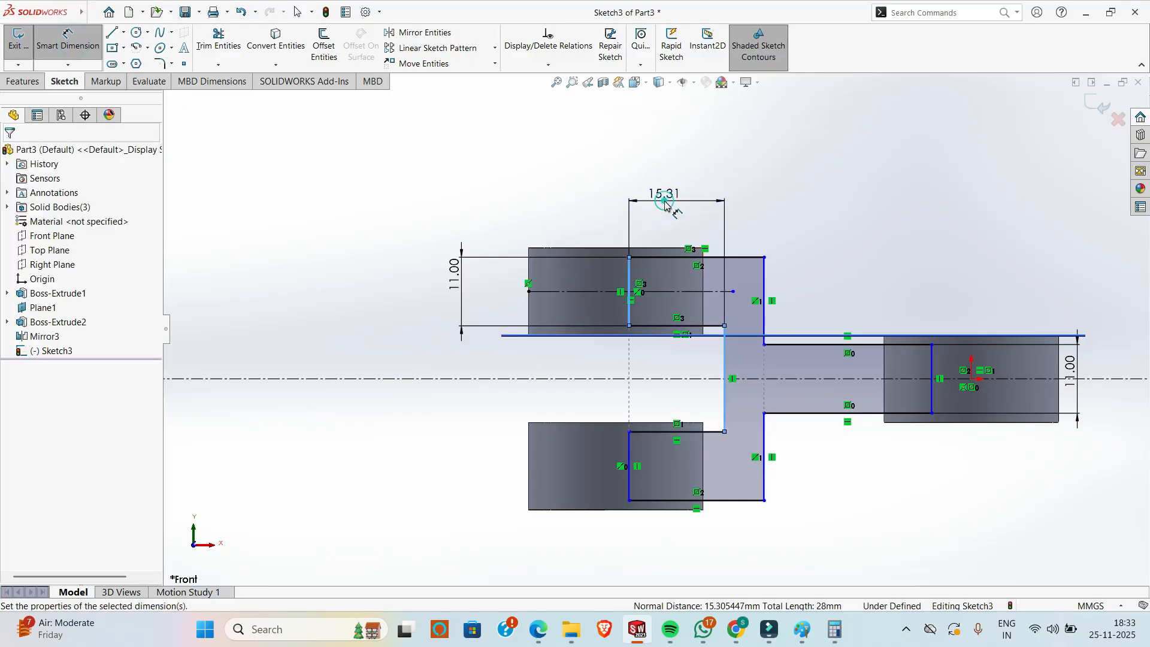
pyautogui.write('20')
pyautogui.press('Return')
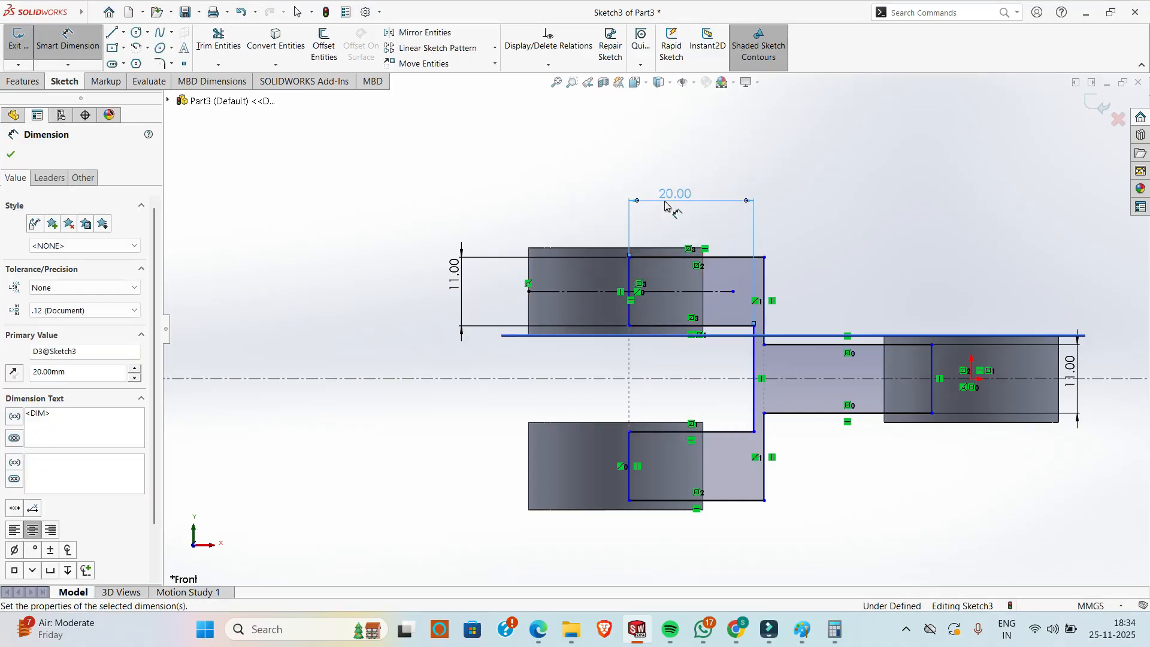
pyautogui.doubleClick(677, 193)
pyautogui.write('5')
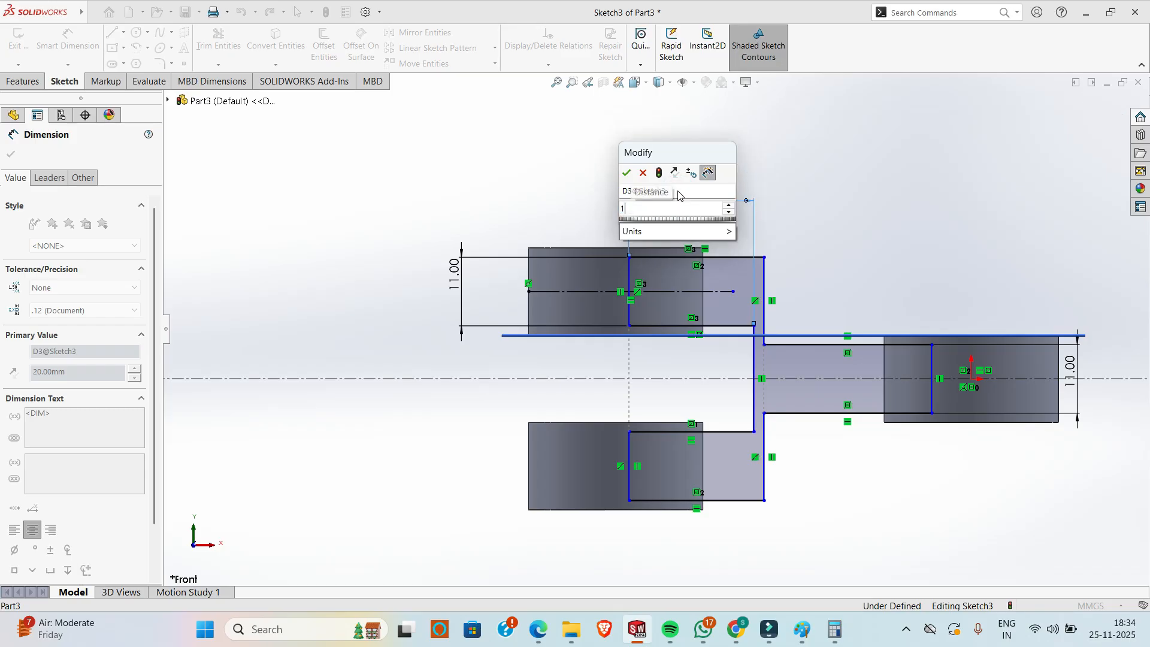
pyautogui.press('Return')
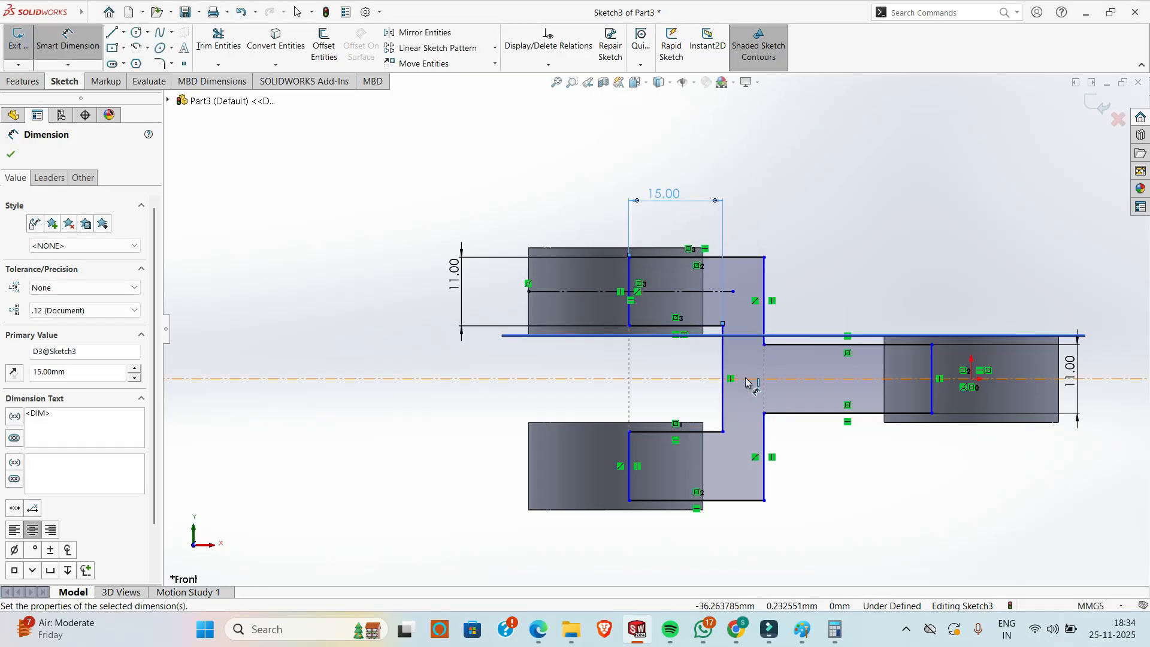
pyautogui.hotkey('alt', 'Tab')
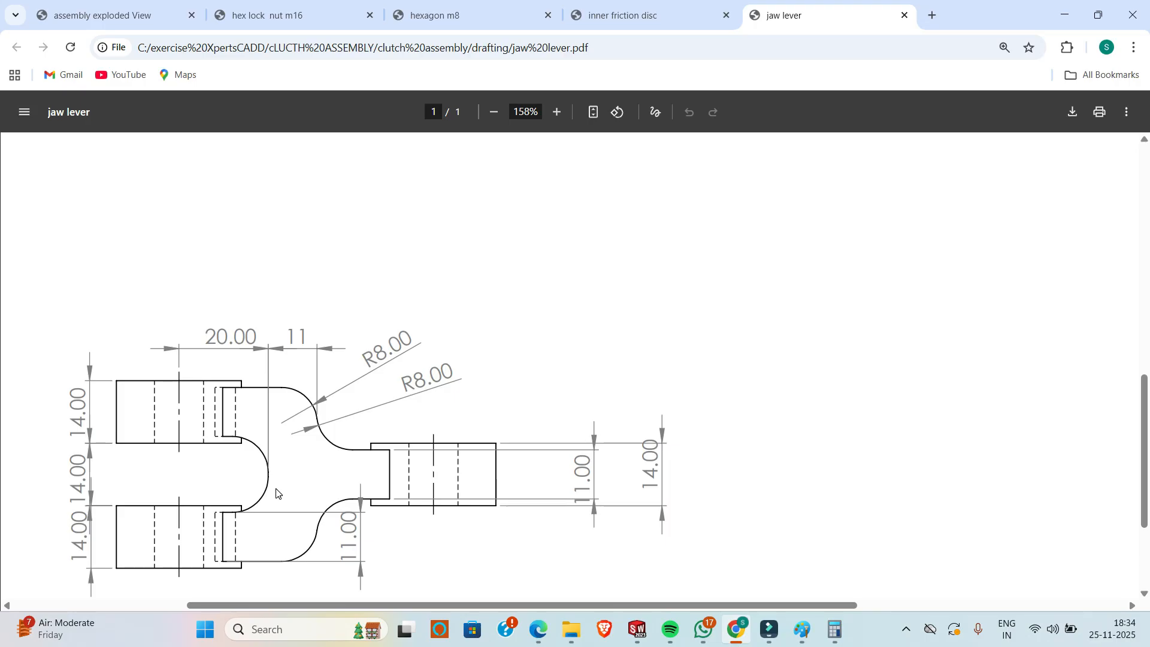
pyautogui.hotkey('alt', 'Tab')
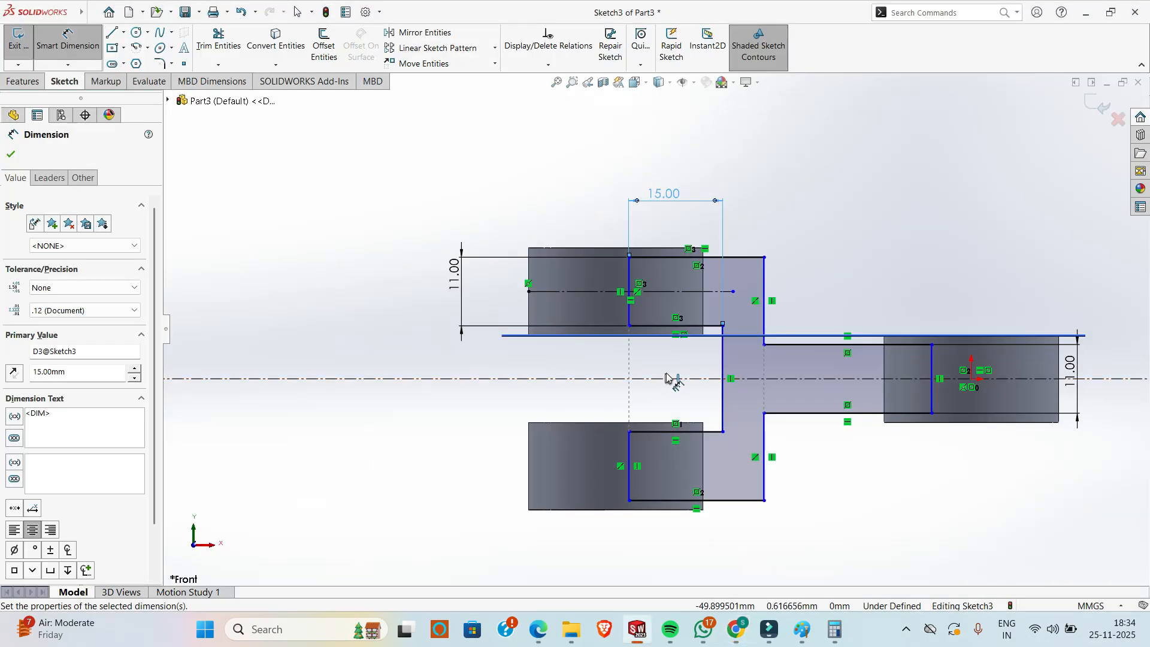
pyautogui.click(722, 367)
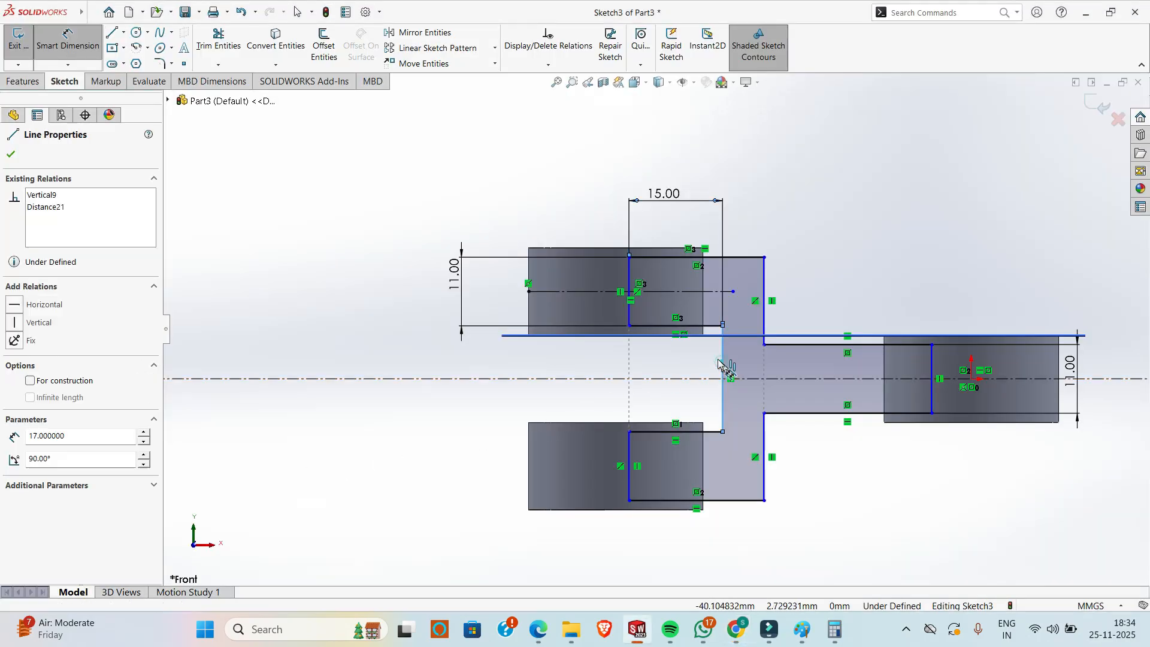
pyautogui.click(611, 248)
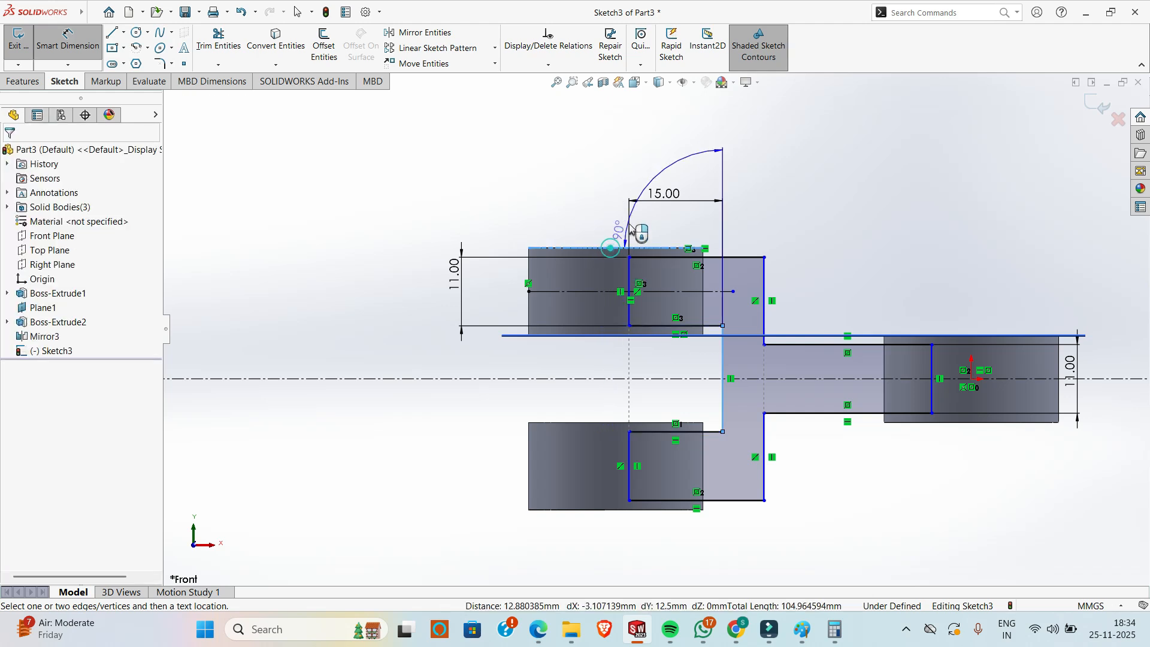
pyautogui.press('Escape')
# - Draw a vertical construction line about 50 mm long down from the midpoint of the upper fork boss's top edge
pyautogui.press('l')
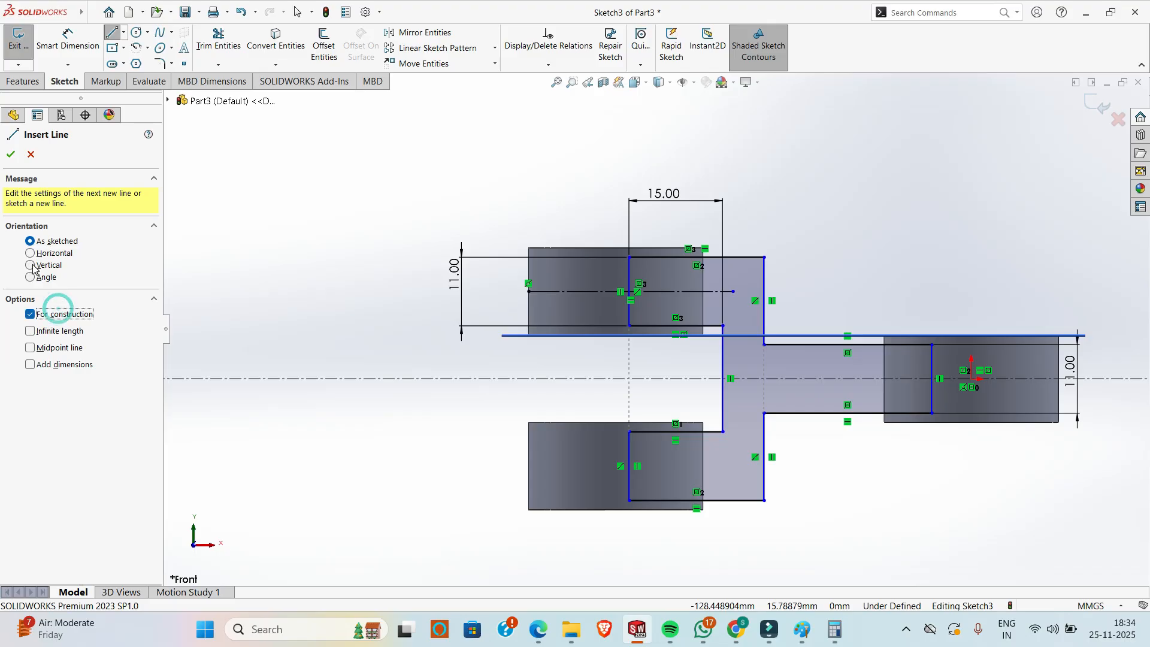
pyautogui.click(616, 248)
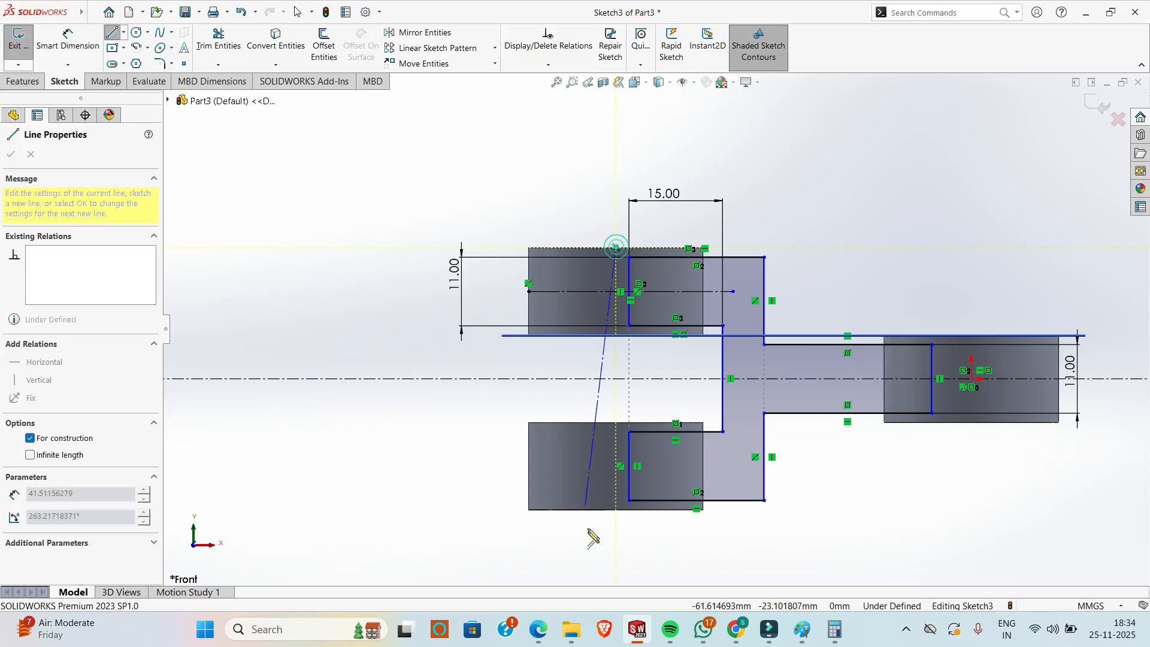
pyautogui.click(616, 562)
pyautogui.press('Escape')
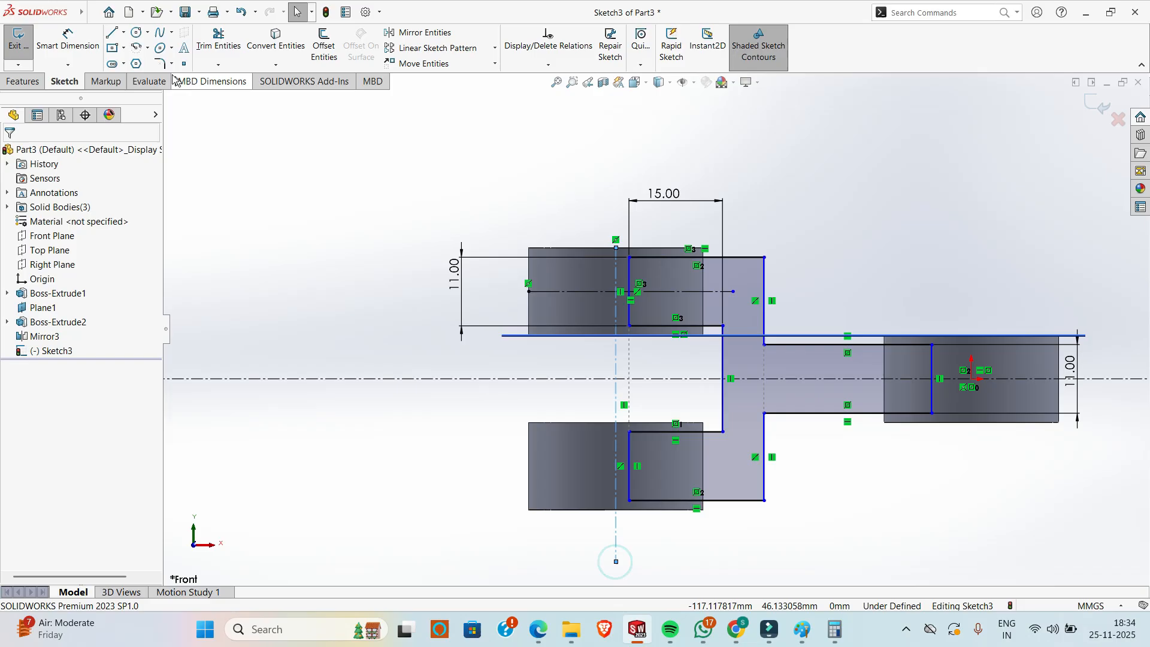
# - Dimension the distance from the vertical construction line to the fork's inner vertical line at 20 mm
pyautogui.click(96, 52)
pyautogui.click(617, 359)
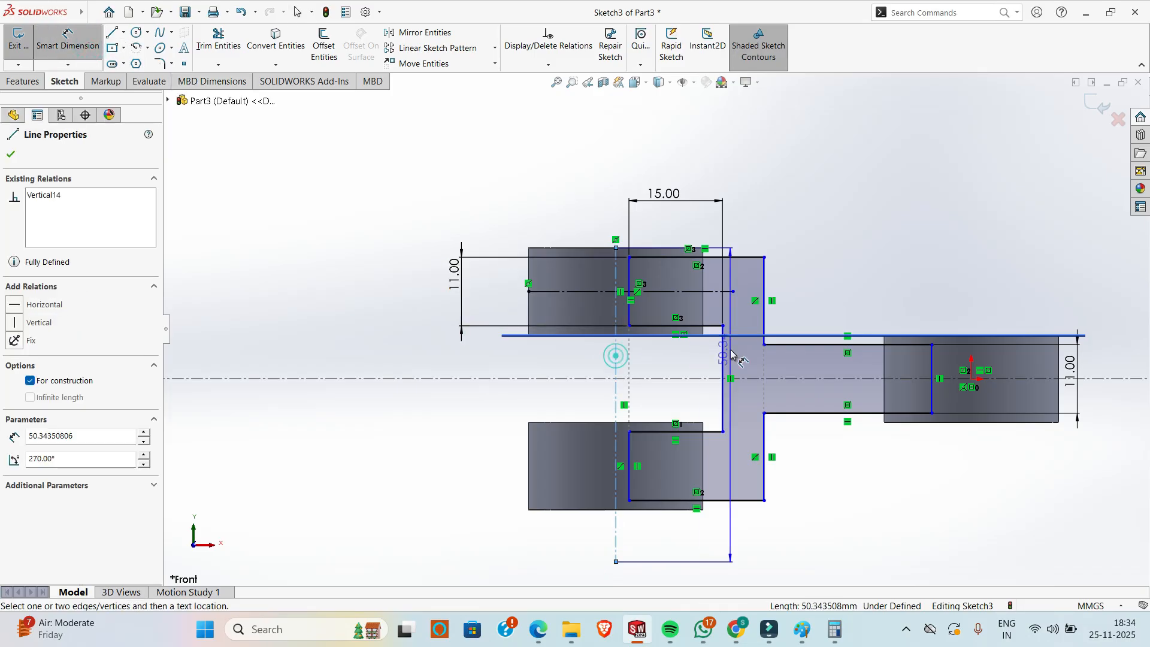
pyautogui.click(723, 352)
pyautogui.click(697, 177)
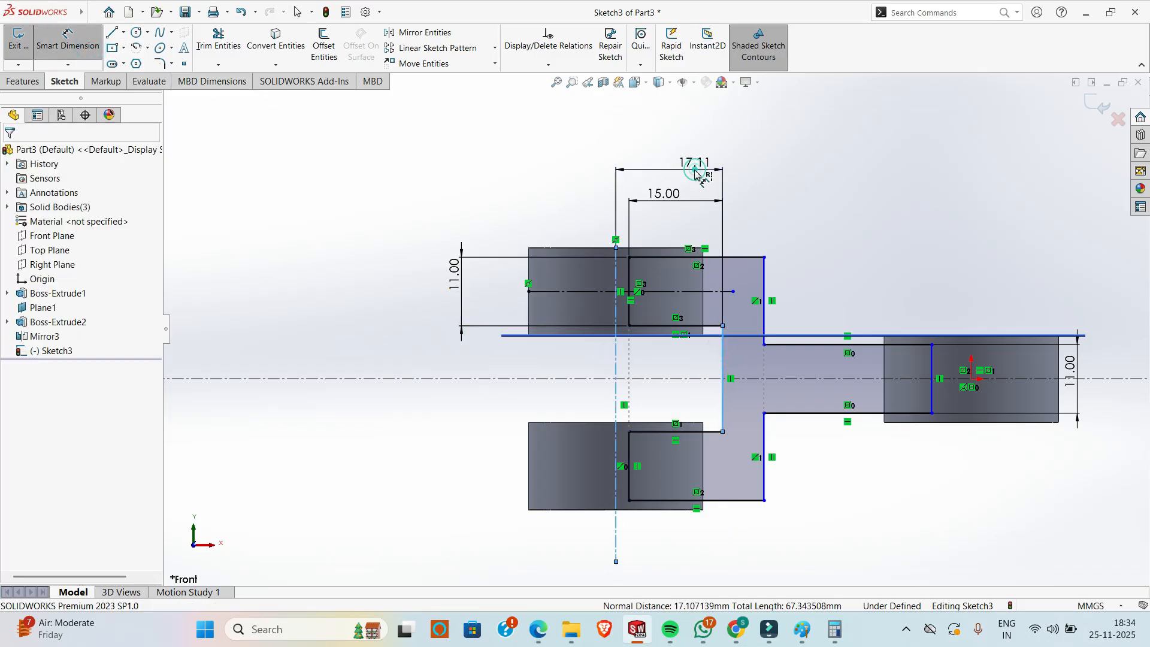
pyautogui.press('Return')
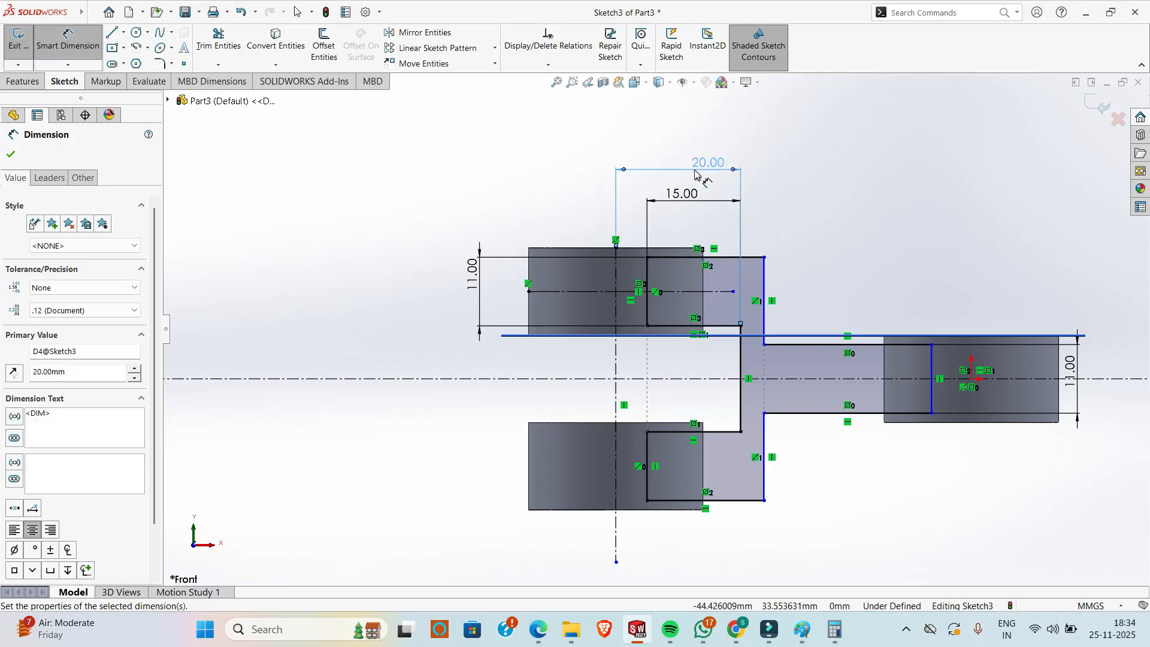
# - Following the jaw lever drawing, dimension the distance between the fork's inner and outer vertical lines at 11 mm
pyautogui.hotkey('alt', 'Tab')
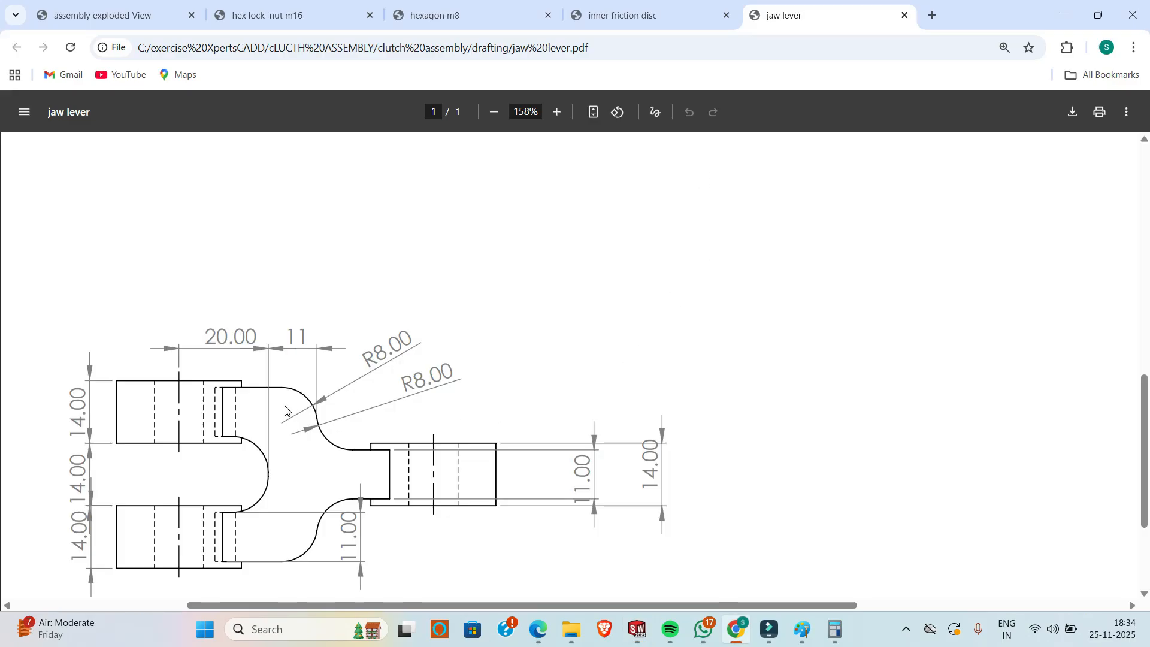
pyautogui.hotkey('alt', 'Tab')
pyautogui.scroll(-2, 719, 331)
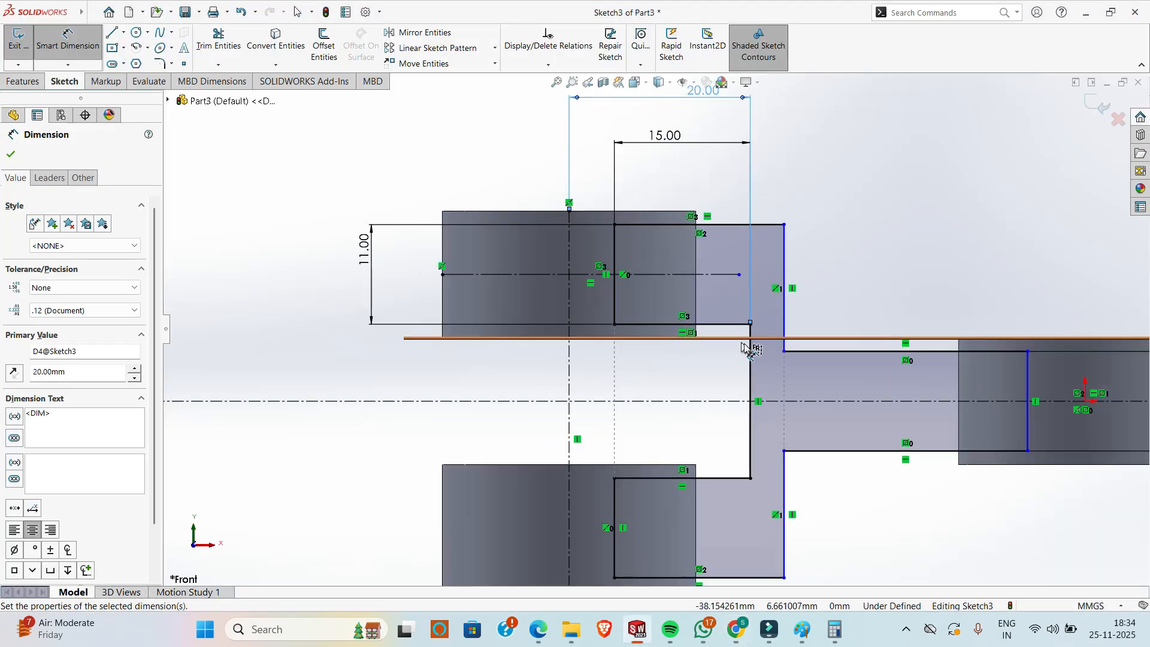
pyautogui.click(750, 350)
pyautogui.click(784, 289)
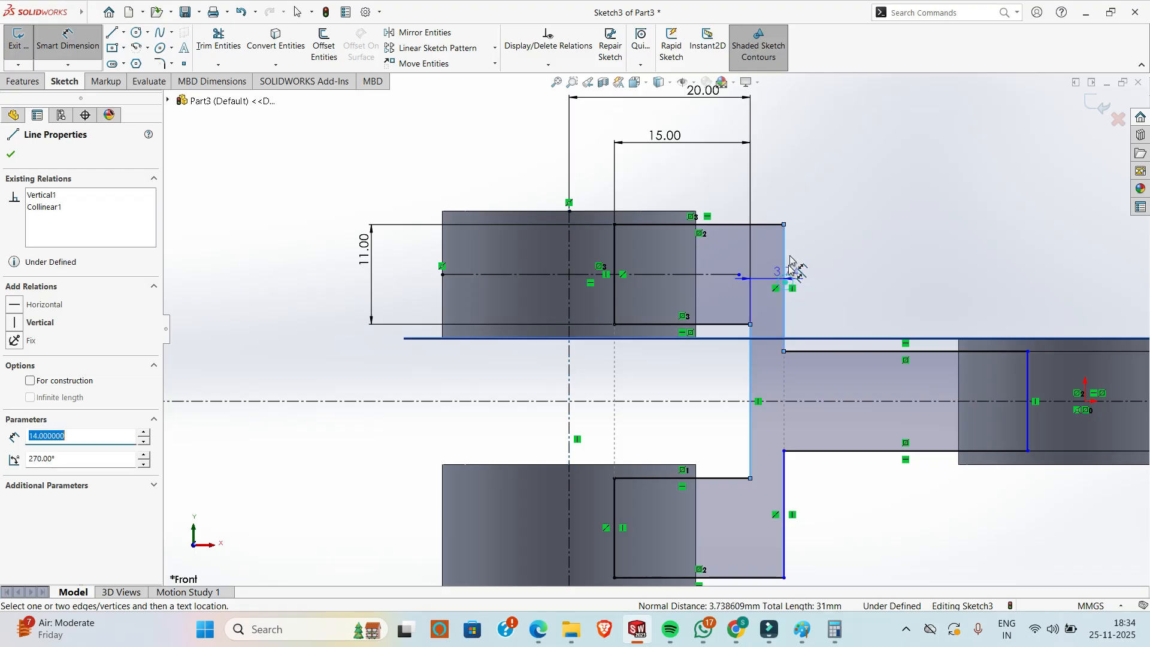
pyautogui.click(833, 147)
pyautogui.write('11')
pyautogui.press('Return')
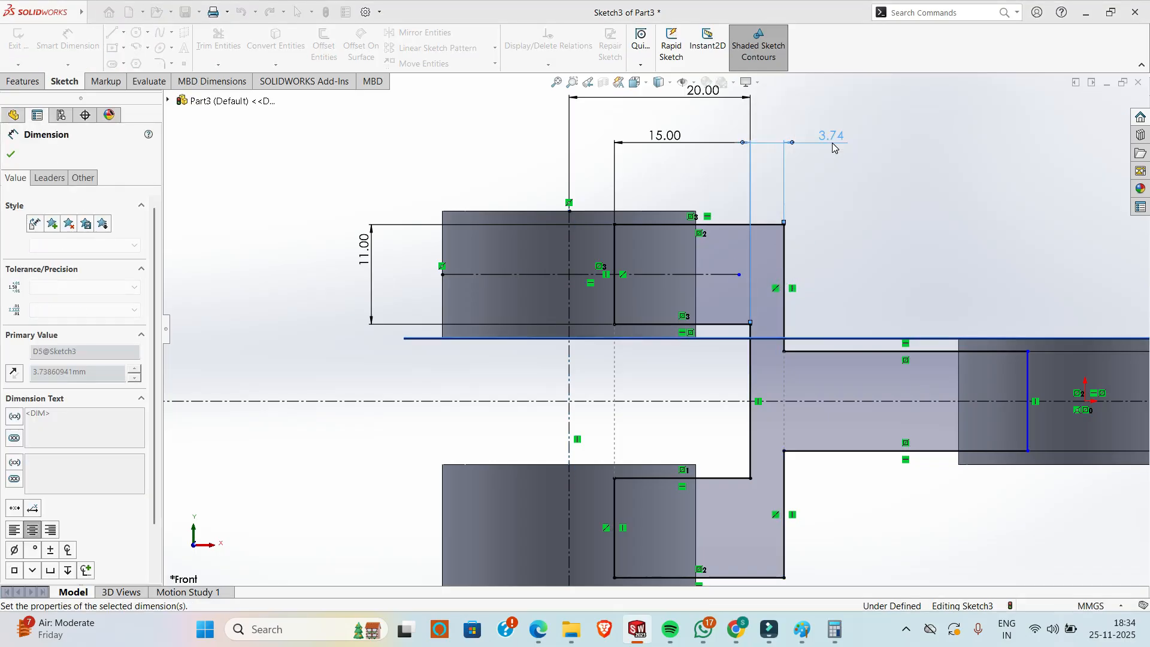
pyautogui.scroll(1, 802, 295)
pyautogui.scroll(1, 802, 295)
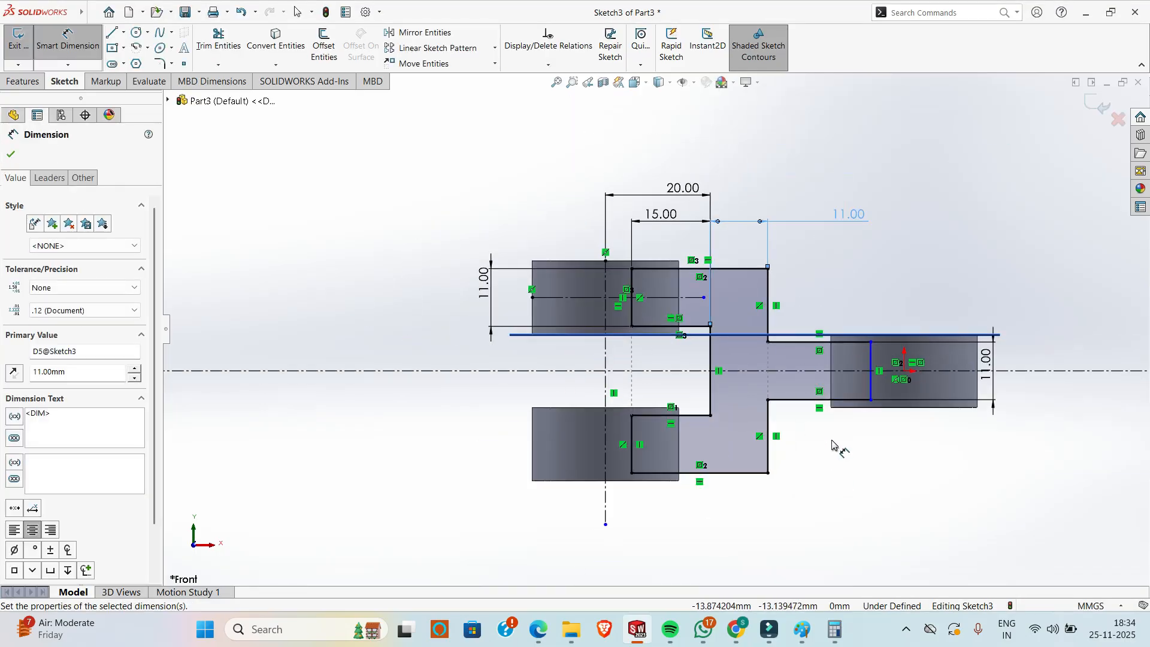
pyautogui.press('Escape')
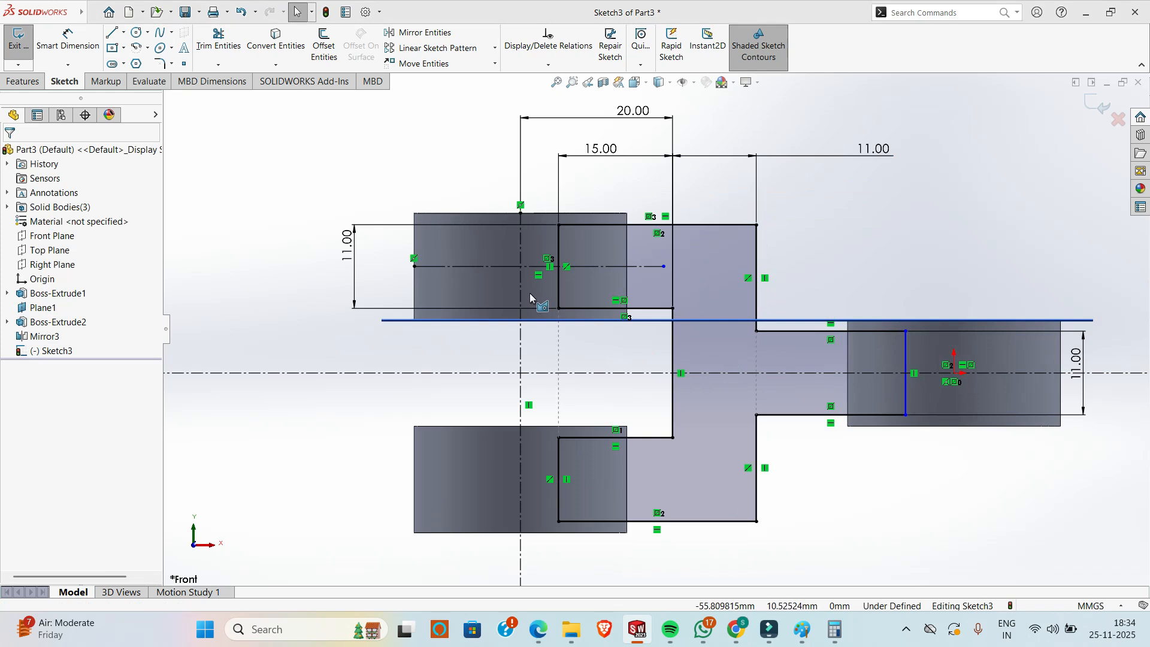
# - Compare the fork sketch and the bosses in 3D with the jaw lever drawing
pyautogui.hotkey('alt', 'Tab')
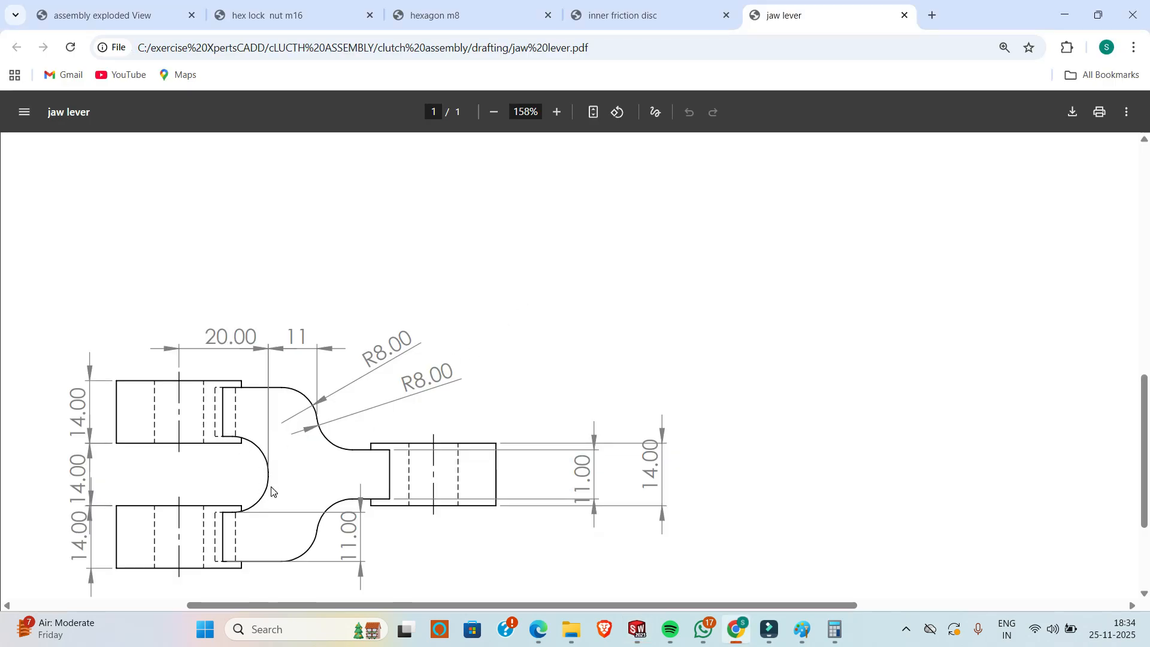
pyautogui.hotkey('alt', 'Tab')
pyautogui.moveTo(617, 303); pyautogui.dragTo(590, 366, button='middle')
pyautogui.hotkey('alt', 'Tab')
pyautogui.hotkey('alt', 'Tab')
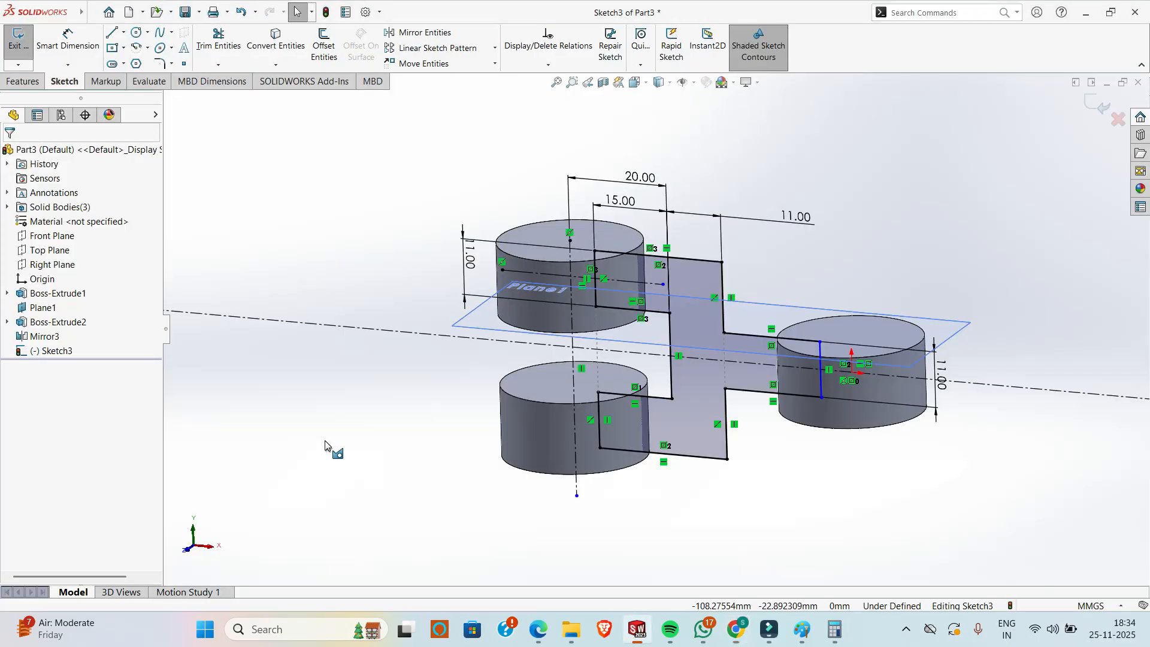
# - Finish the fork sketch and, checking the jaw lever drawing, extrude it 20 mm with the Mid Plane option, merged with the bosses
pyautogui.click(18, 48)
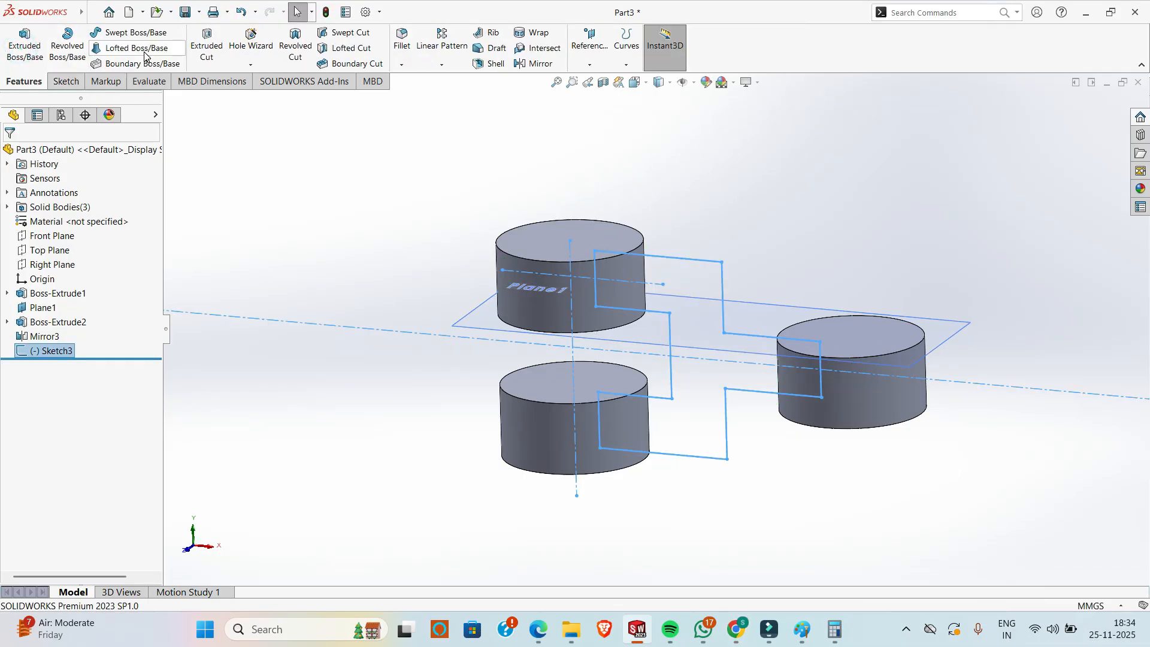
pyautogui.click(34, 50)
pyautogui.hotkey('alt', 'Tab')
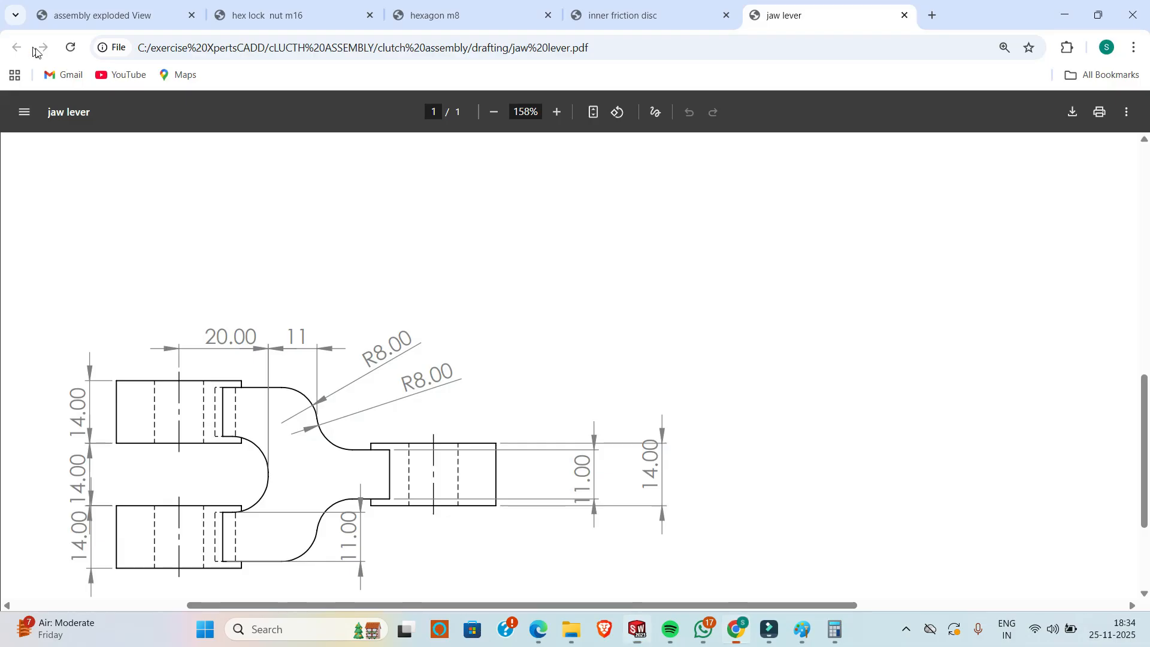
pyautogui.scroll(6, 417, 400)
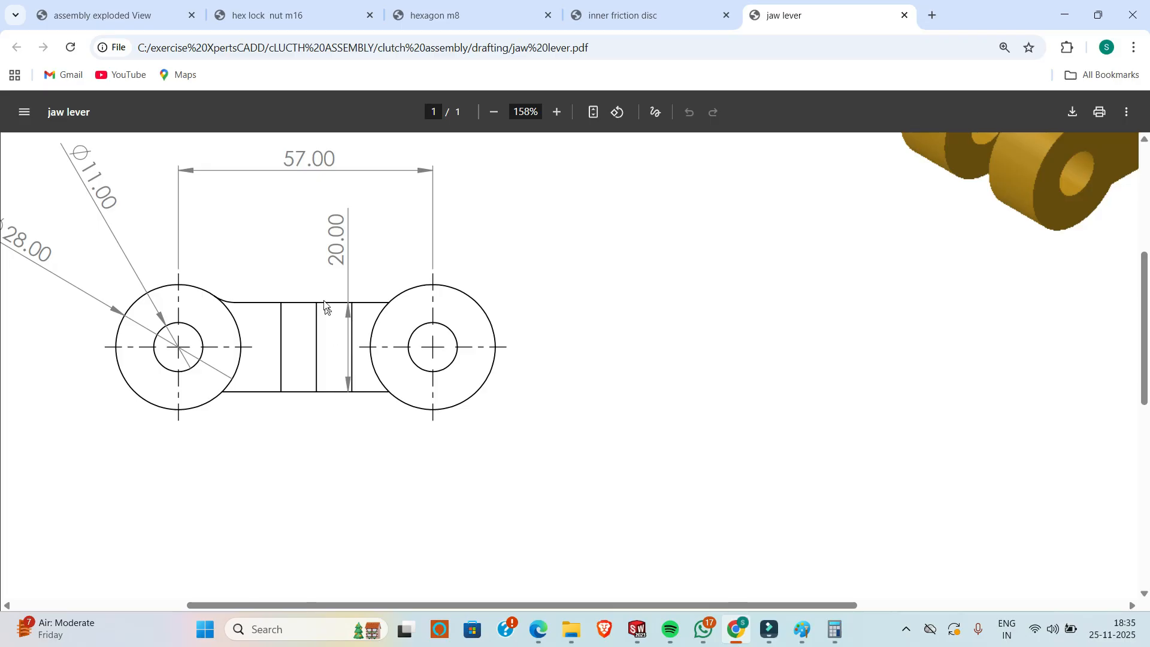
pyautogui.hotkey('alt', 'Tab')
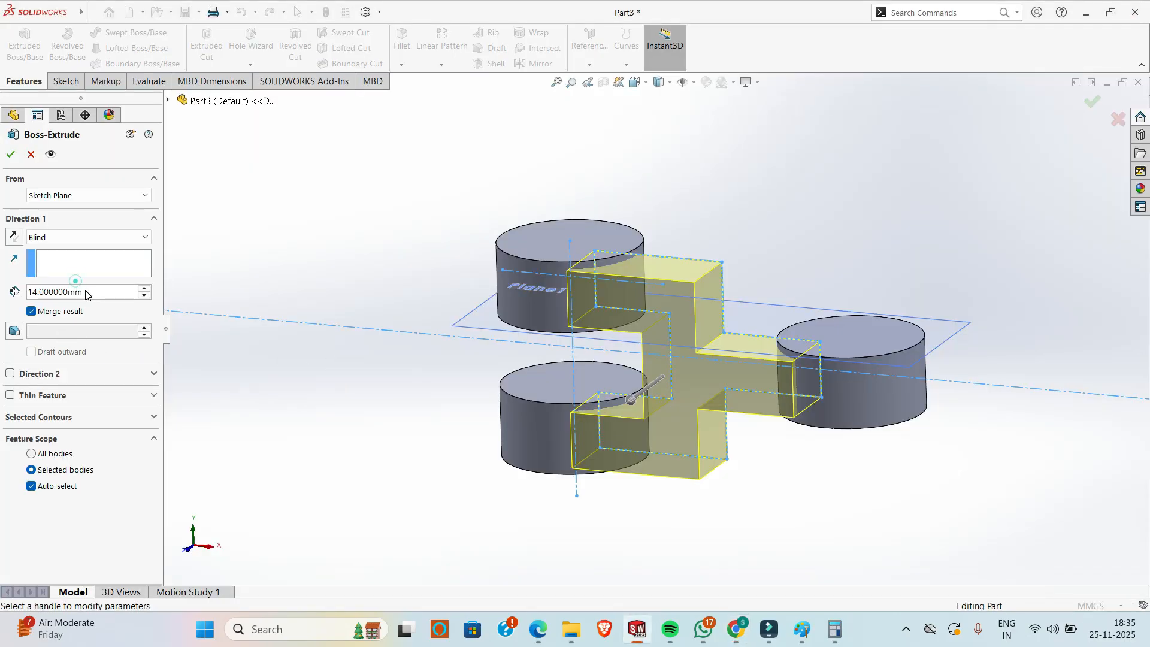
pyautogui.write('20')
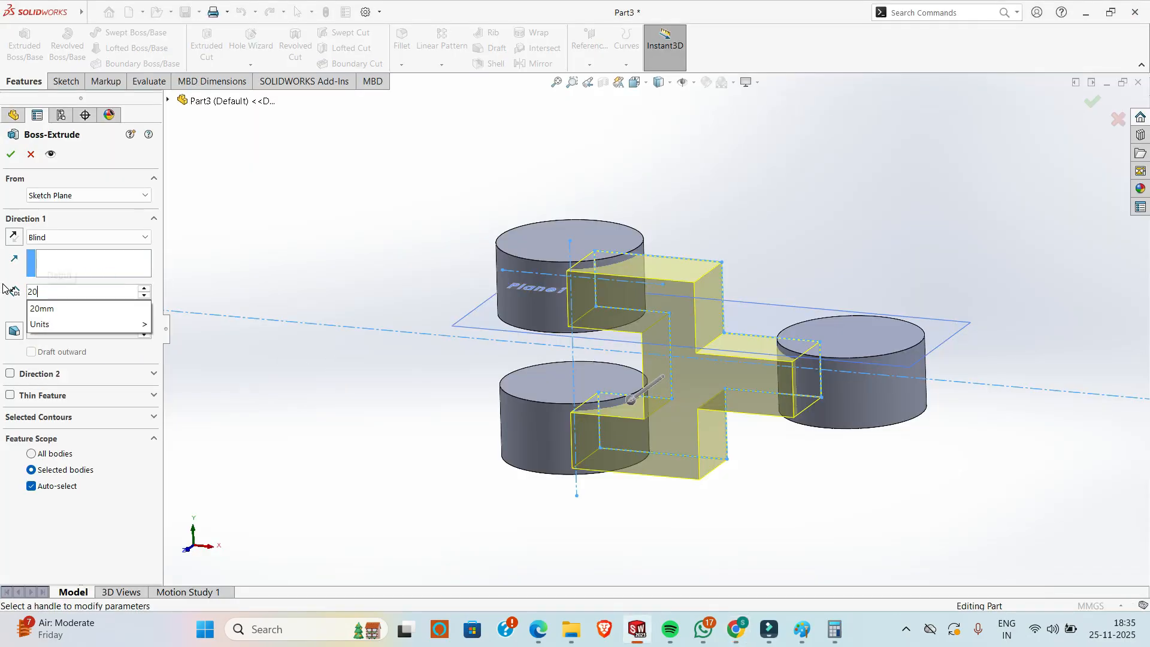
pyautogui.press('Return')
pyautogui.click(74, 233)
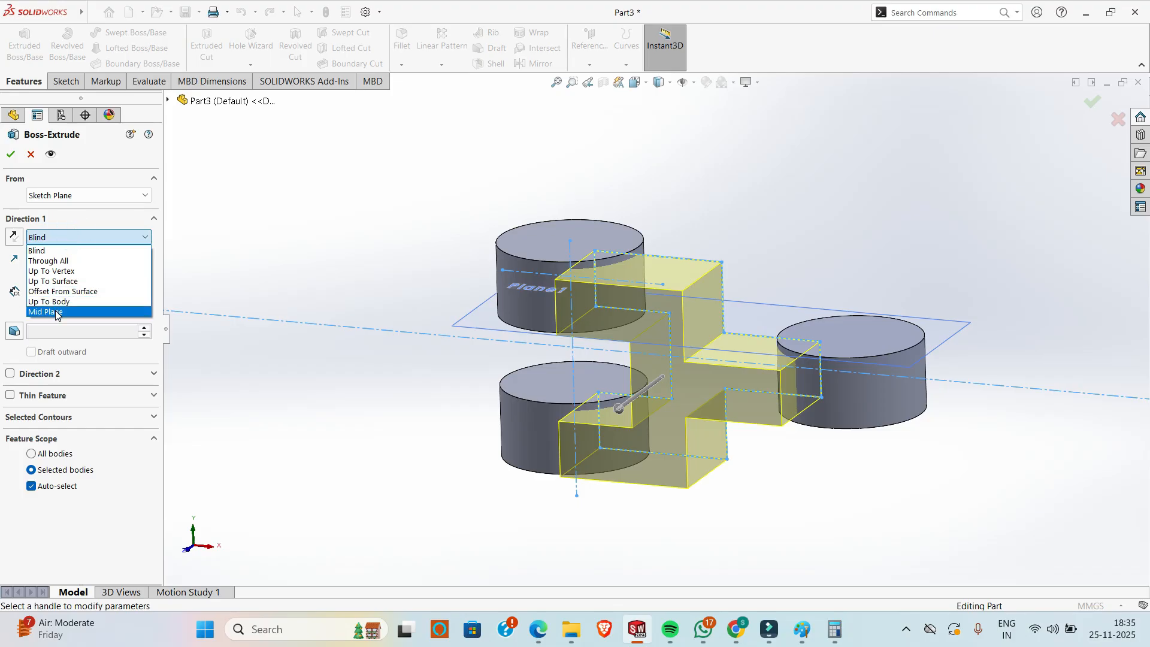
pyautogui.click(57, 312)
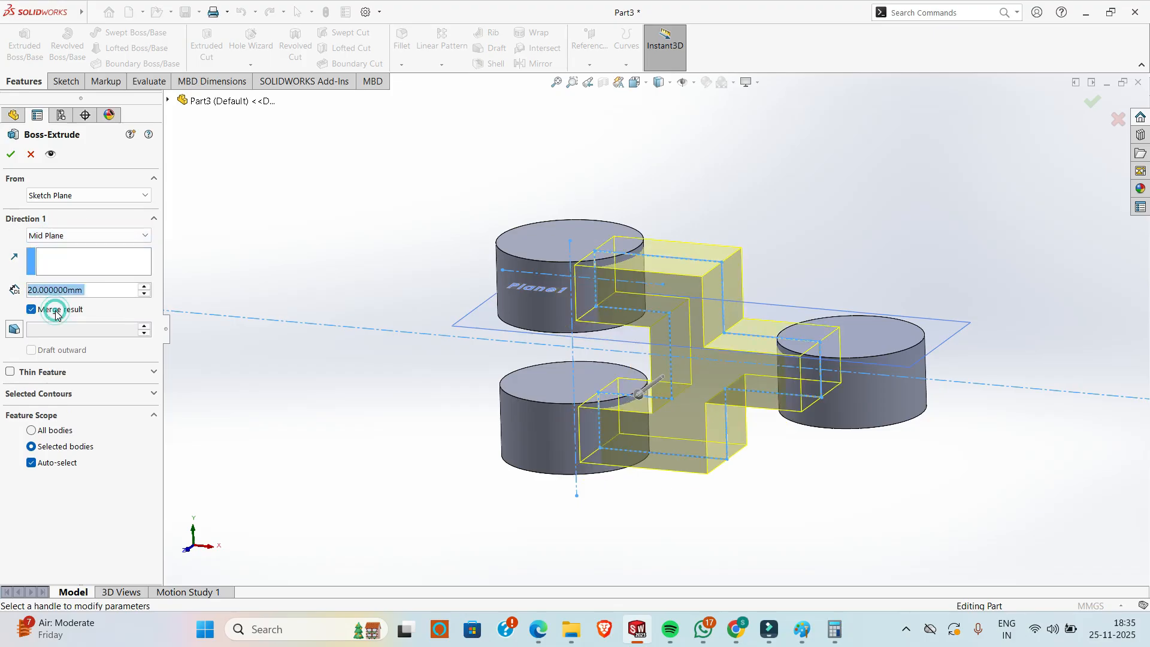
pyautogui.click(11, 155)
pyautogui.moveTo(372, 239); pyautogui.dragTo(411, 293, button='middle')
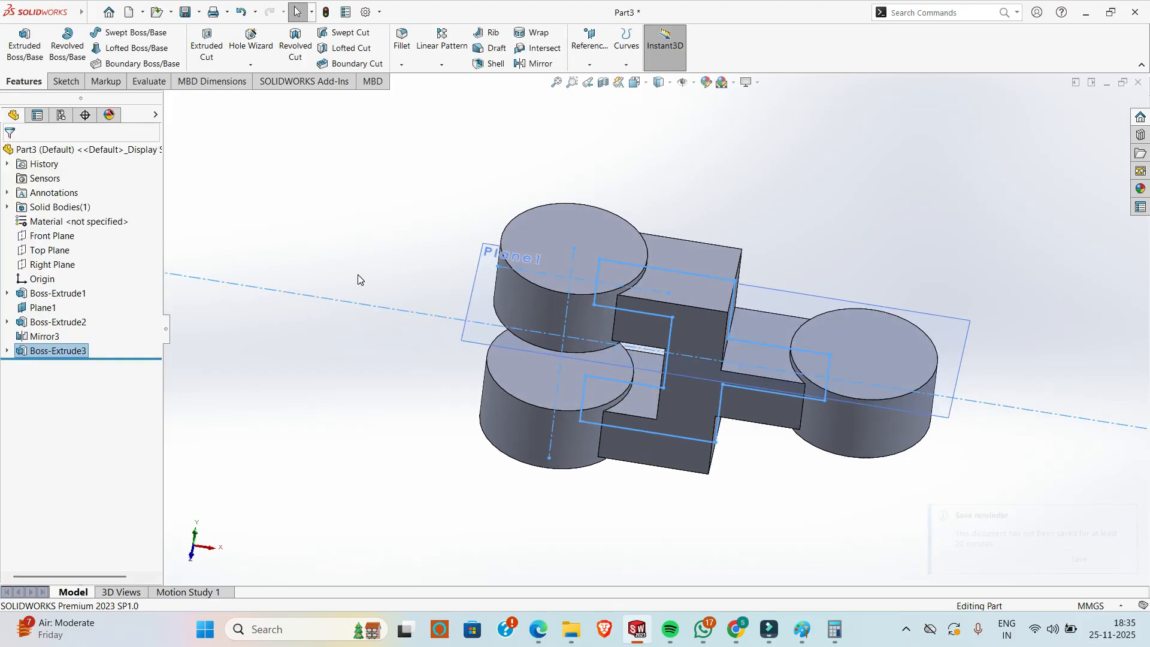
# - Try an 8 mm fillet on the fork's two outer corner edges and the two inner corner edges beside the single-boss arm
pyautogui.click(321, 183)
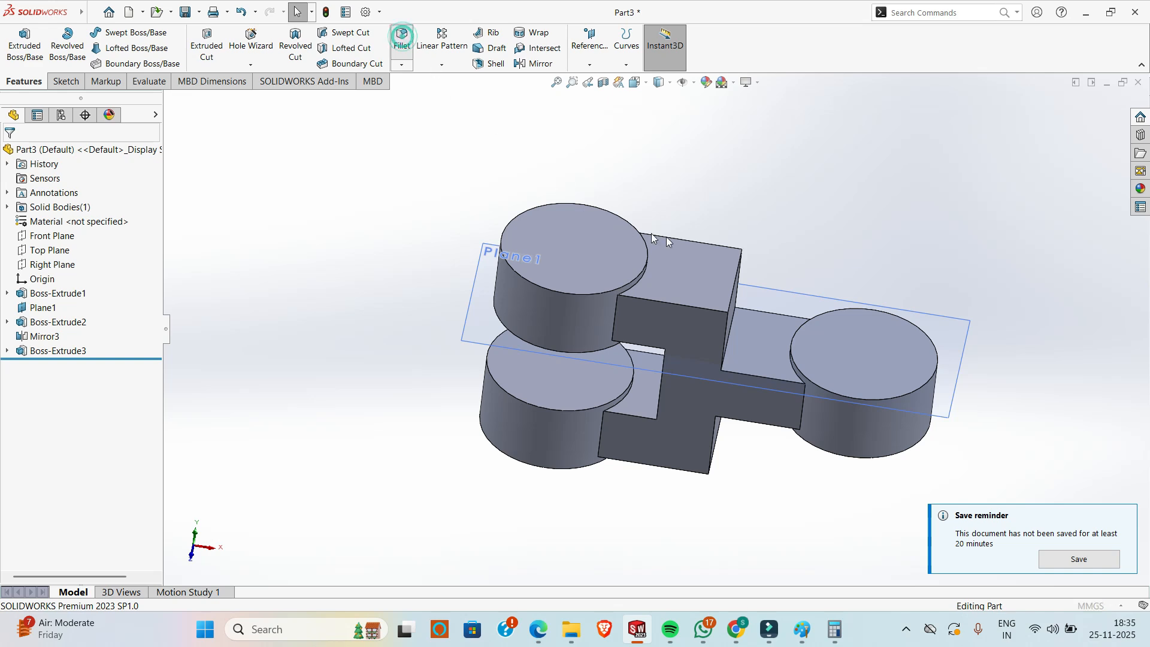
pyautogui.click(738, 269)
pyautogui.moveTo(739, 269); pyautogui.dragTo(697, 318, button='middle')
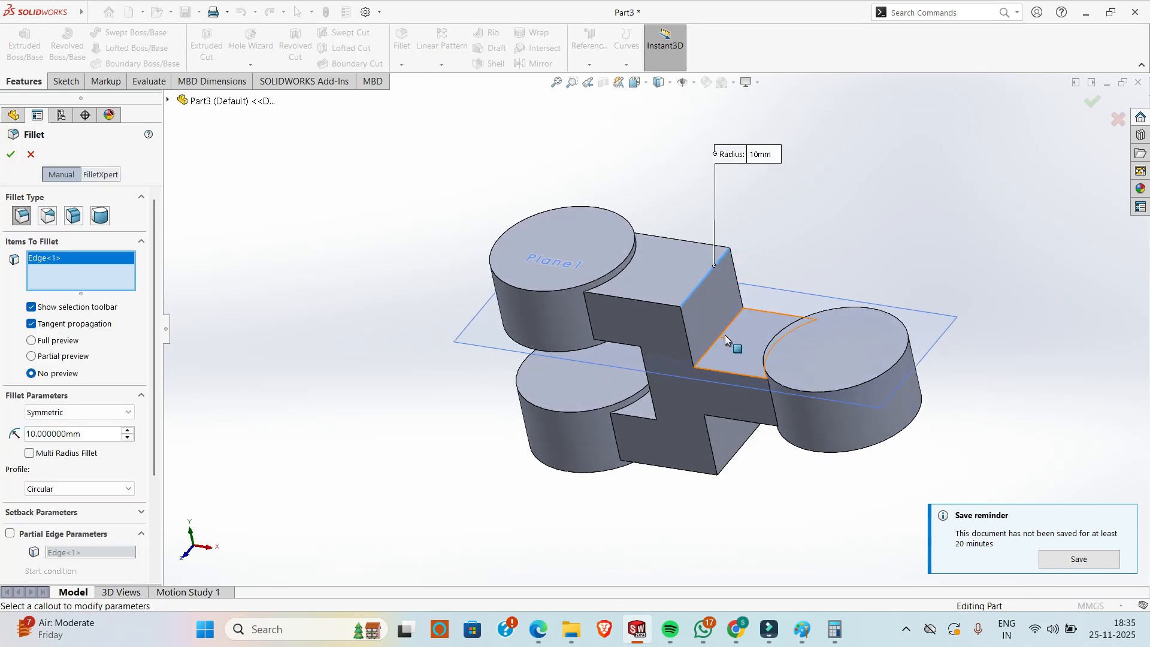
pyautogui.click(716, 361)
pyautogui.moveTo(716, 361); pyautogui.dragTo(719, 403, button='middle')
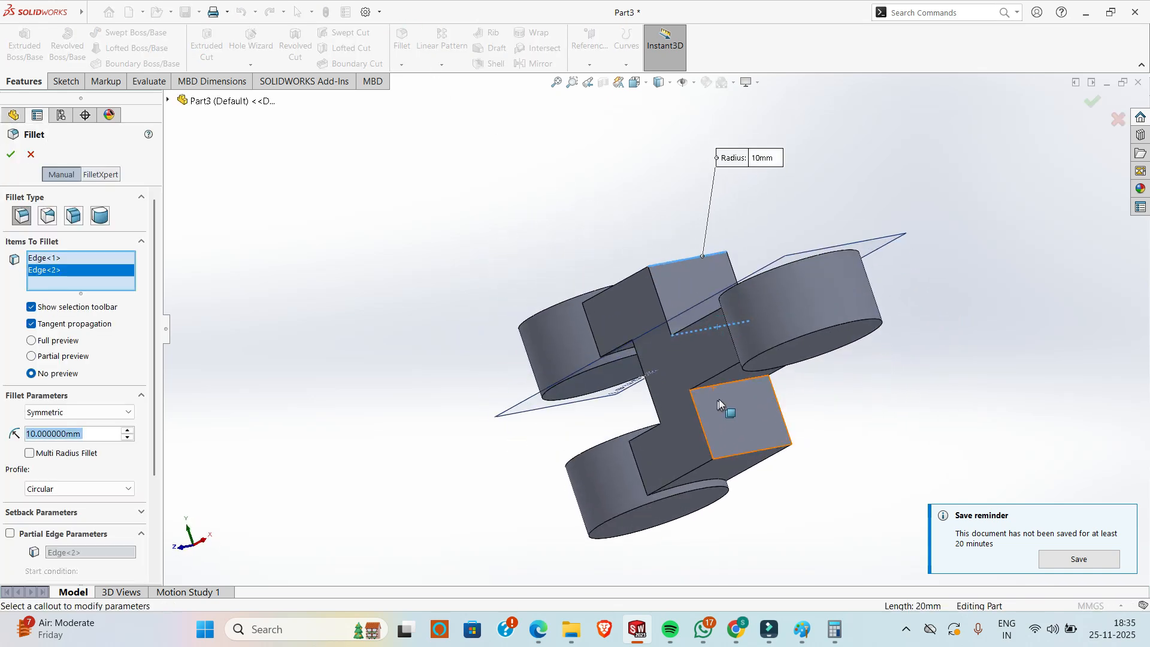
pyautogui.click(719, 384)
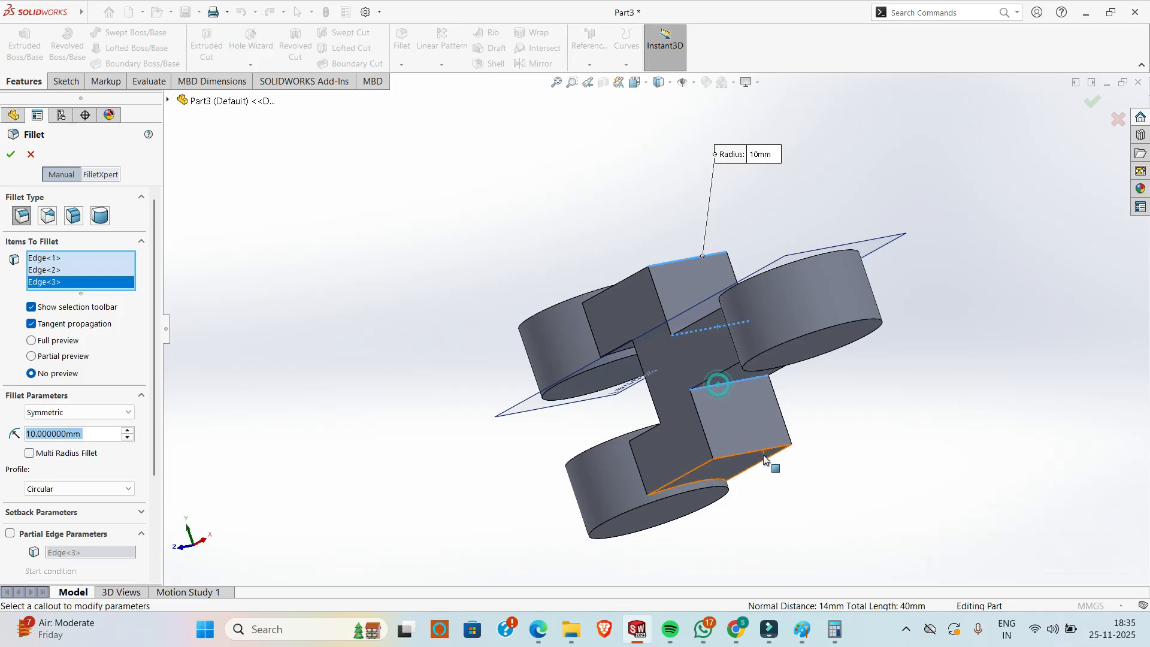
pyautogui.click(753, 454)
pyautogui.write('8')
pyautogui.press('Return')
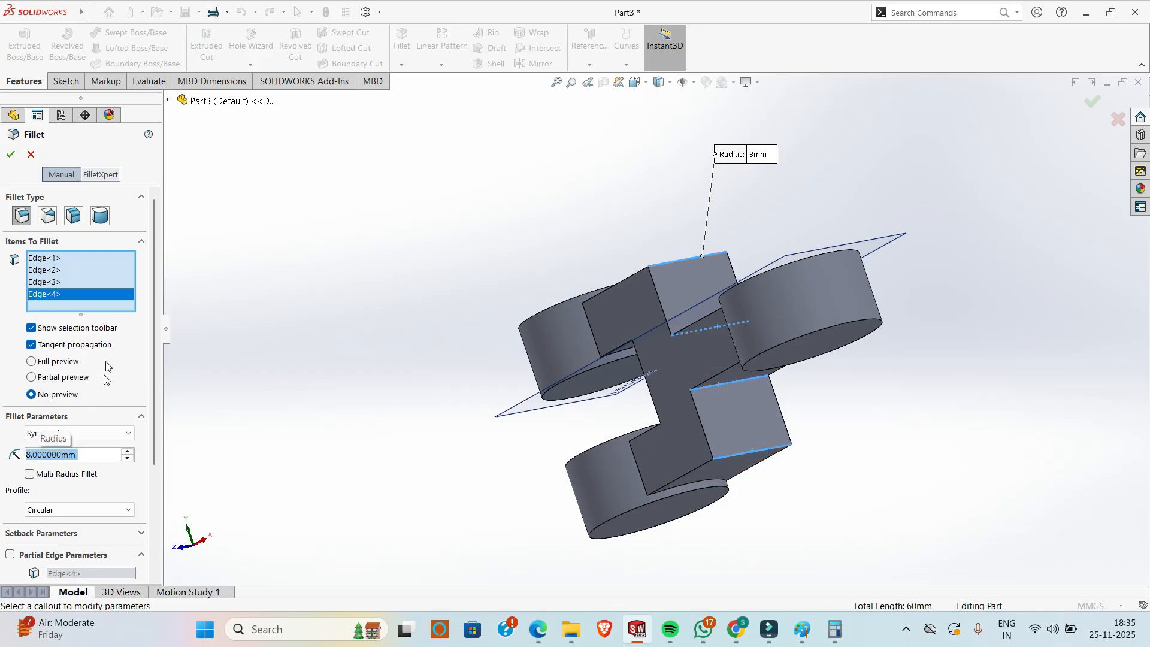
pyautogui.click(10, 152)
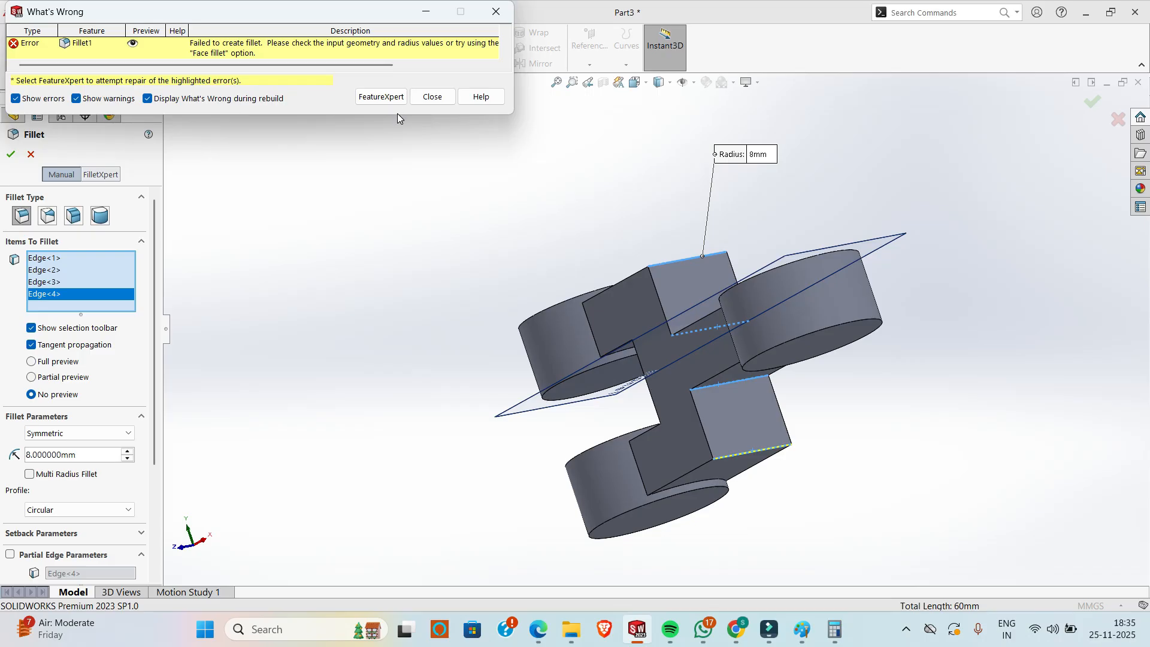
pyautogui.click(433, 96)
# - Remove the two inner corner edges from the selection and apply the 8 mm fillet to the fork's two outer corners
pyautogui.moveTo(431, 96); pyautogui.dragTo(426, 310, button='middle')
pyautogui.moveTo(327, 300); pyautogui.dragTo(509, 333, button='middle')
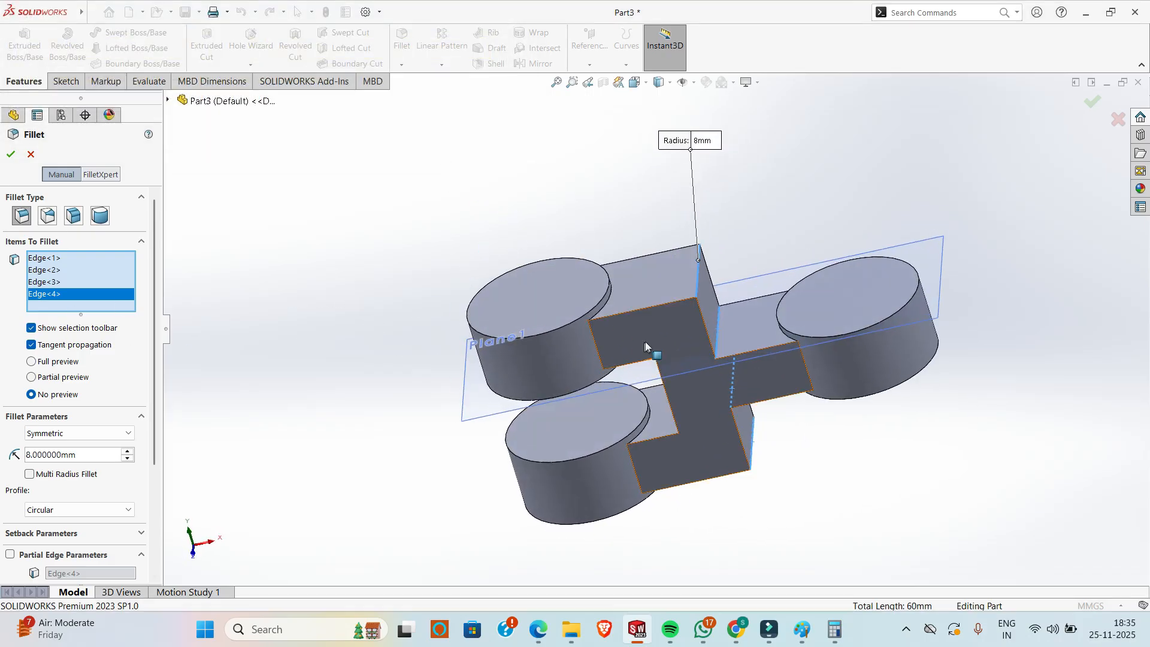
pyautogui.click(717, 328)
pyautogui.moveTo(757, 390)
pyautogui.mouseDown(button='middle')
pyautogui.moveTo(740, 386)
pyautogui.moveTo(746, 400)
pyautogui.mouseUp(button='middle')
pyautogui.click(738, 386)
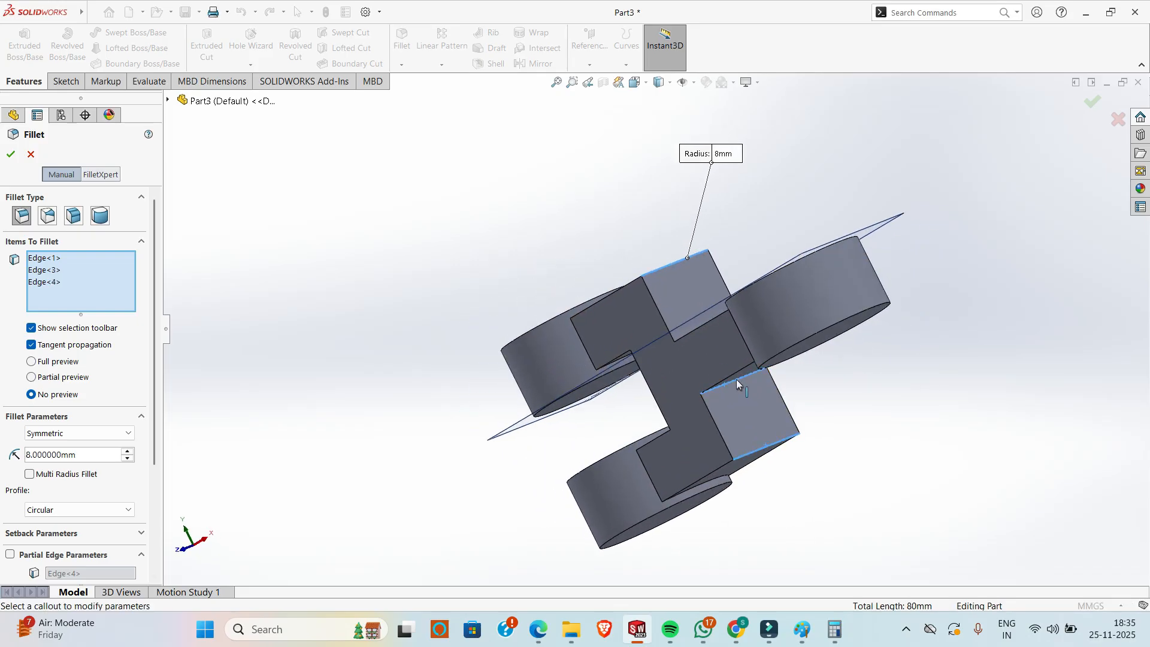
pyautogui.click(11, 151)
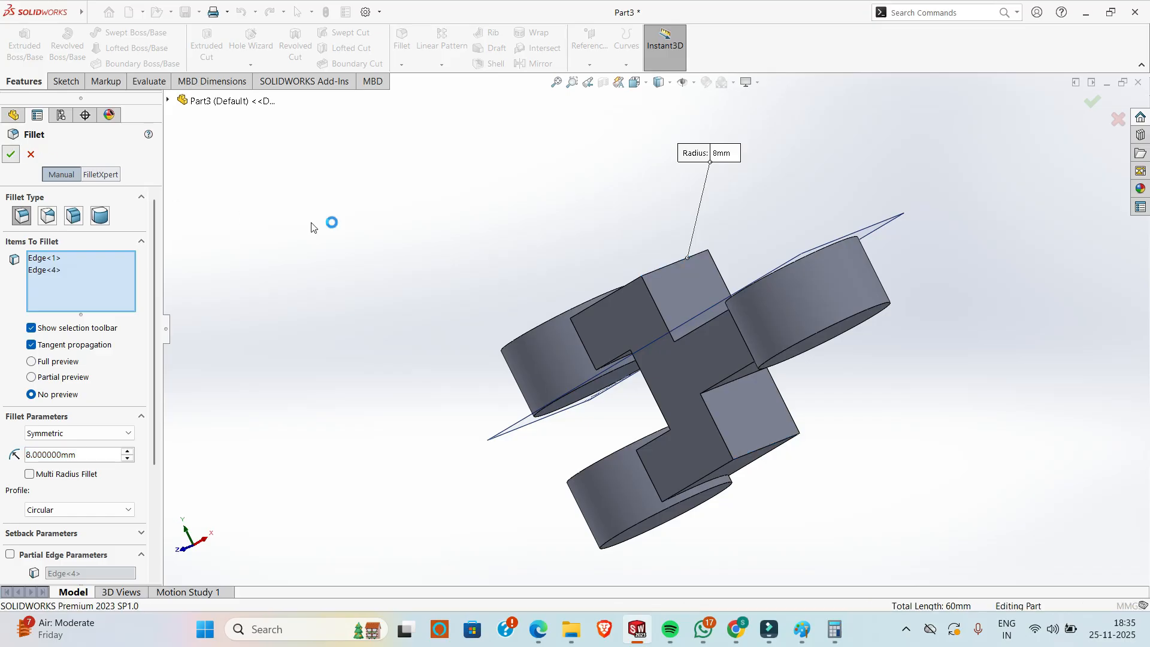
# - Check the R8 radii in the jaw lever drawing and fillet the upper inner corner beside the single-boss arm at 8 mm
pyautogui.hotkey('alt', 'Tab')
pyautogui.scroll(5, 604, 290)
pyautogui.keyDown('ctrl'); pyautogui.scroll(-3, 602, 291); pyautogui.keyUp('ctrl')
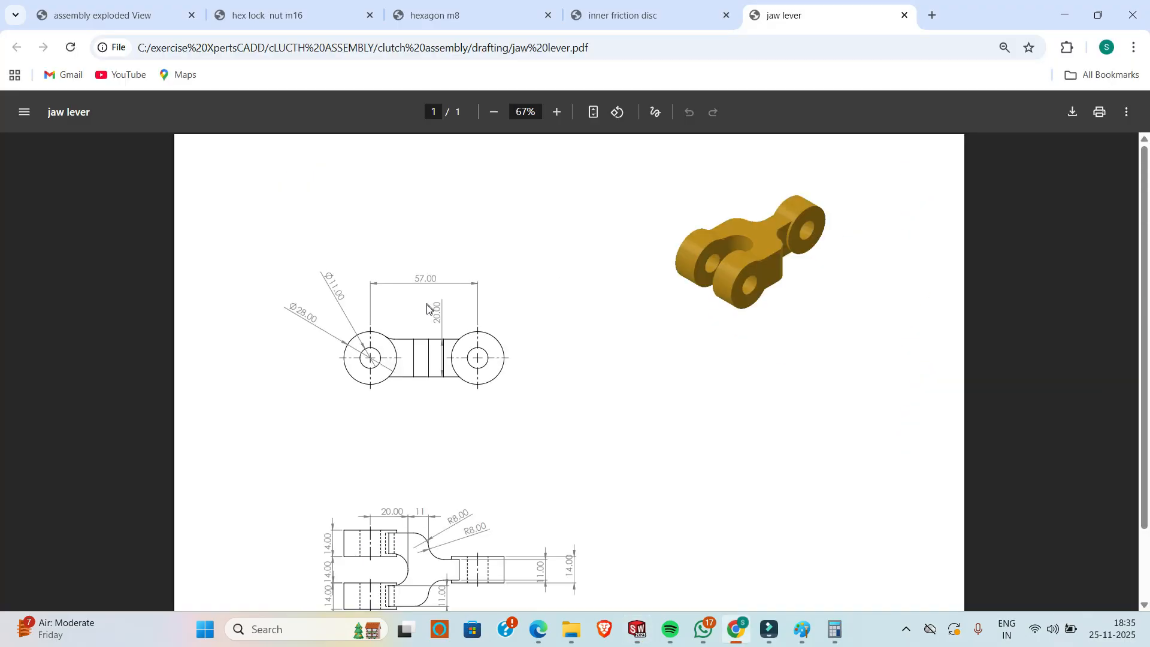
pyautogui.keyDown('ctrl'); pyautogui.scroll(3, 430, 321); pyautogui.keyUp('ctrl')
pyautogui.scroll(-5, 359, 419)
pyautogui.keyDown('ctrl'); pyautogui.scroll(3, 317, 462); pyautogui.keyUp('ctrl')
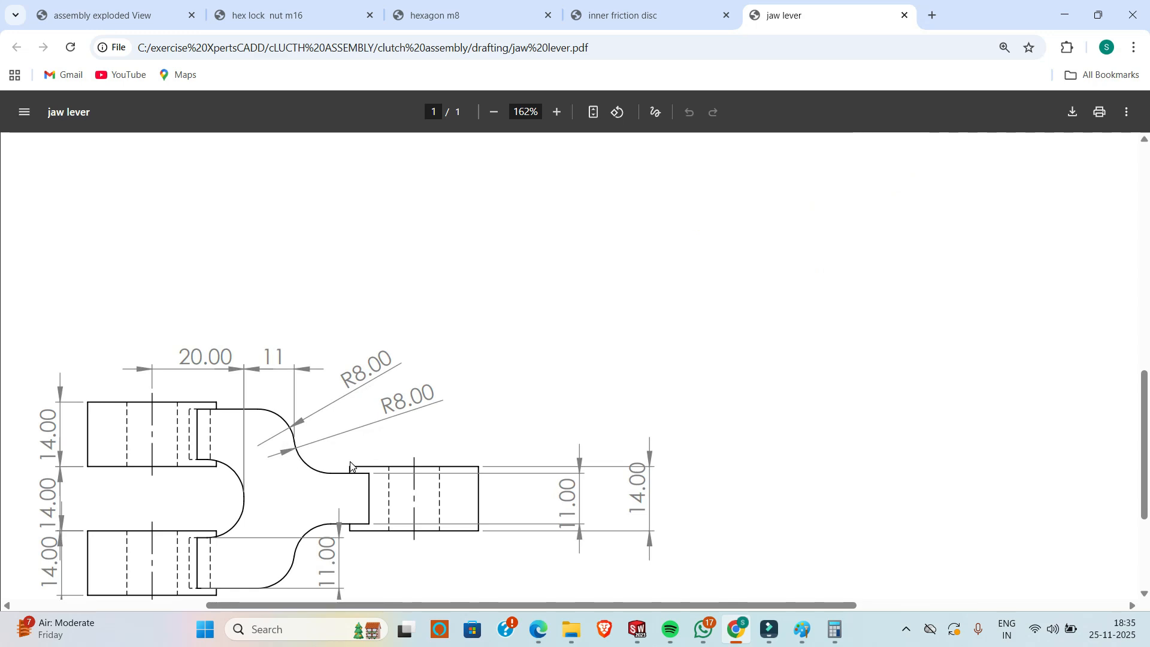
pyautogui.hotkey('alt', 'Tab')
pyautogui.moveTo(429, 354); pyautogui.dragTo(622, 343, button='middle')
pyautogui.scroll(-3, 659, 335)
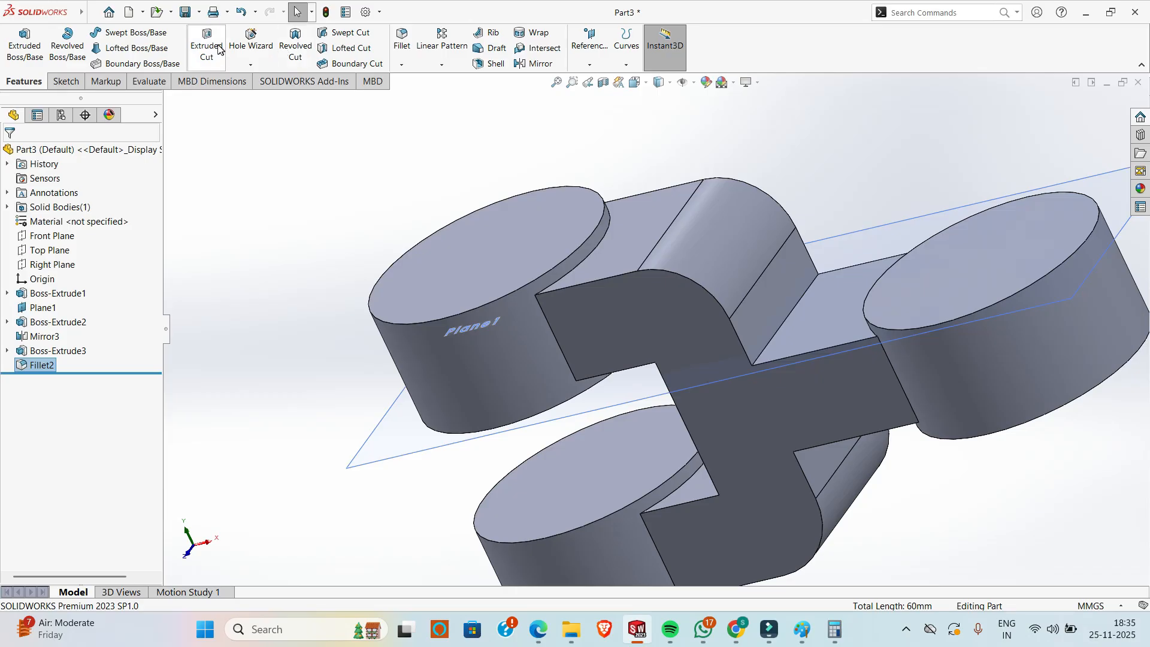
pyautogui.click(779, 329)
pyautogui.press('Return')
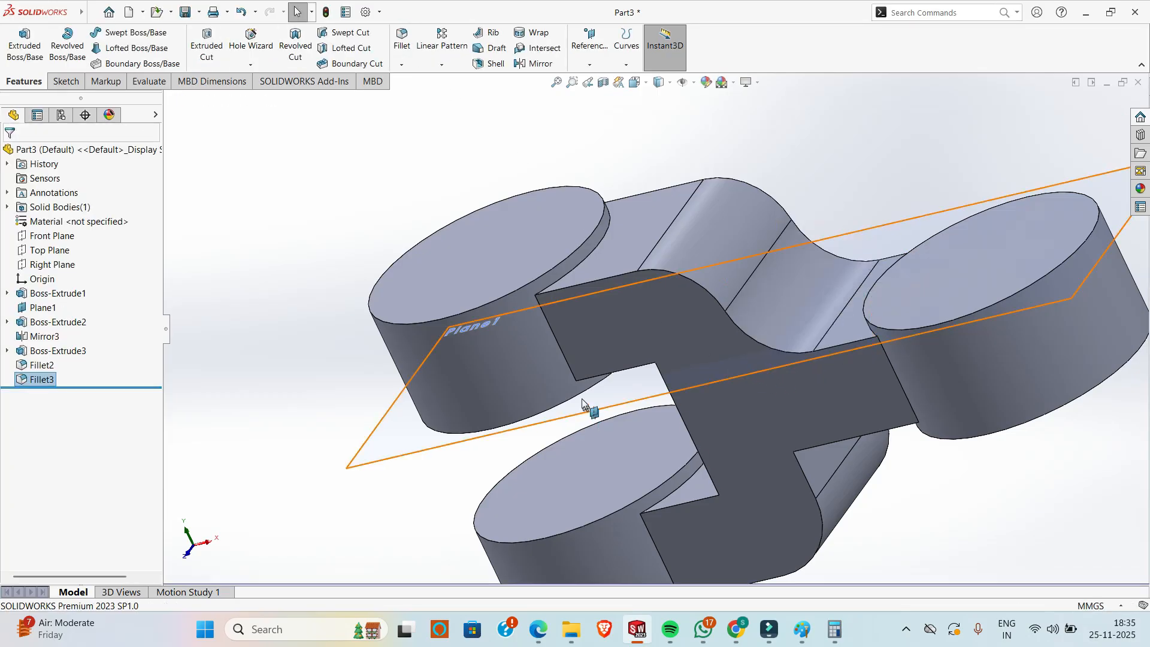
pyautogui.scroll(3, 689, 273)
pyautogui.click(404, 40)
pyautogui.moveTo(774, 398); pyautogui.dragTo(729, 314, button='middle')
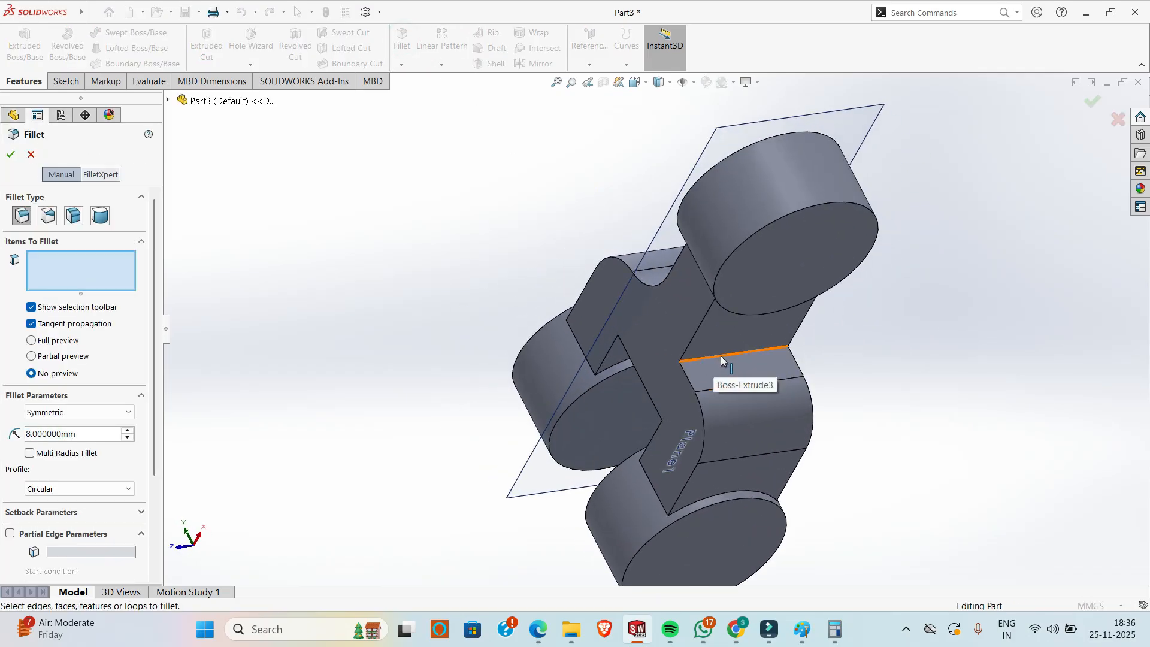
pyautogui.press('Escape')
# - Edit the upper inner corner's 8 mm fillet to include the matching lower corner beside the single-boss arm
pyautogui.rightClick(52, 372)
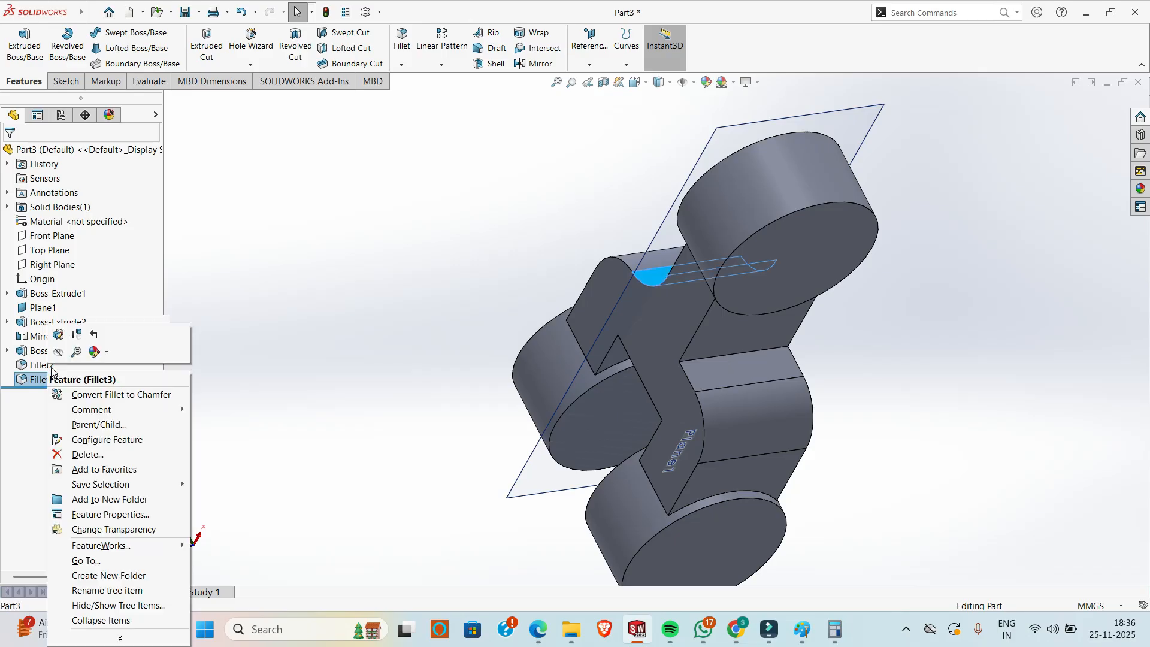
pyautogui.click(58, 334)
pyautogui.click(732, 355)
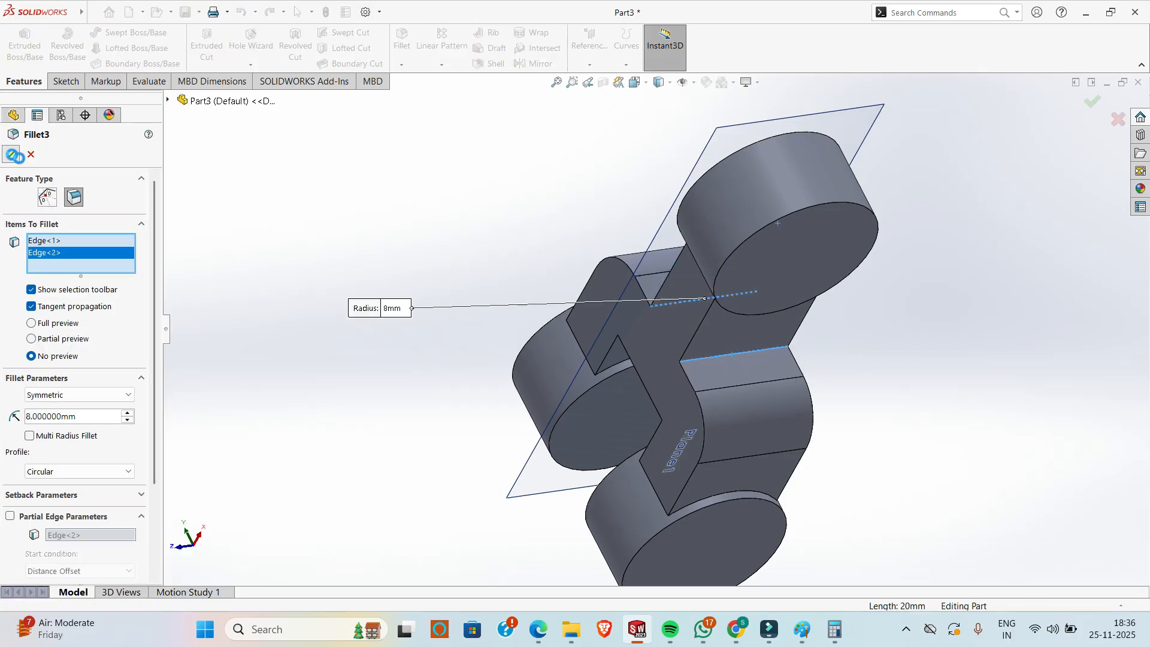
pyautogui.click(437, 179)
pyautogui.scroll(4, 650, 227)
pyautogui.moveTo(461, 205); pyautogui.dragTo(572, 266, button='middle')
# - Following the jaw lever drawing, fillet both inner edges of the gap between the fork arms at 8 mm
pyautogui.hotkey('alt', 'Tab')
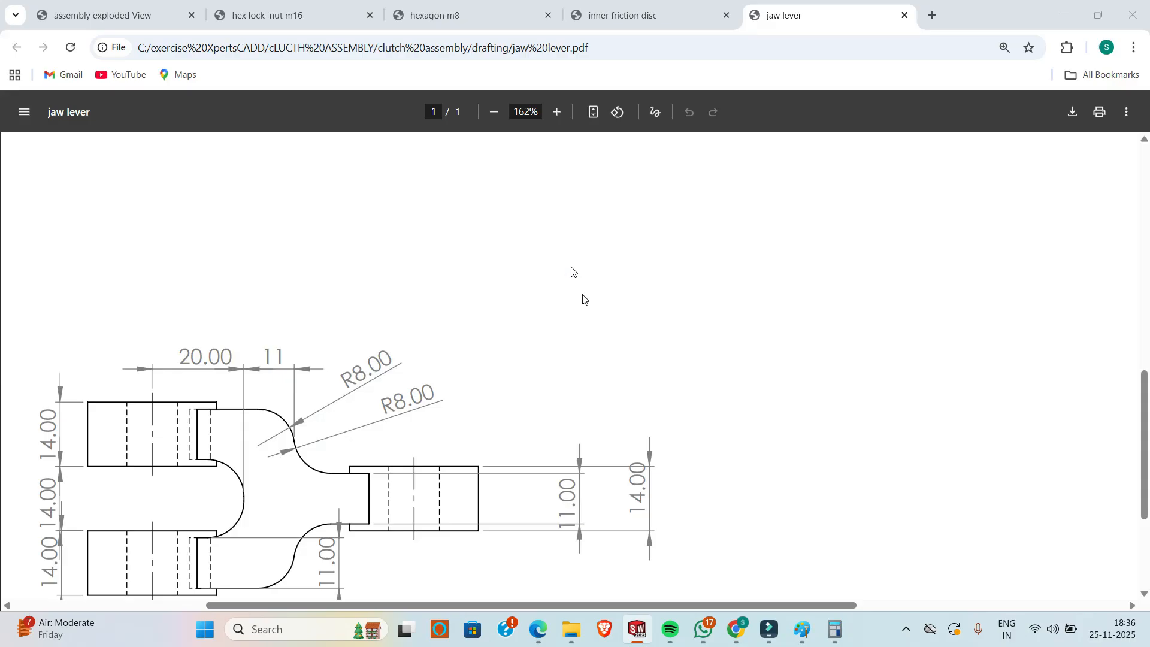
pyautogui.scroll(-3, 250, 415)
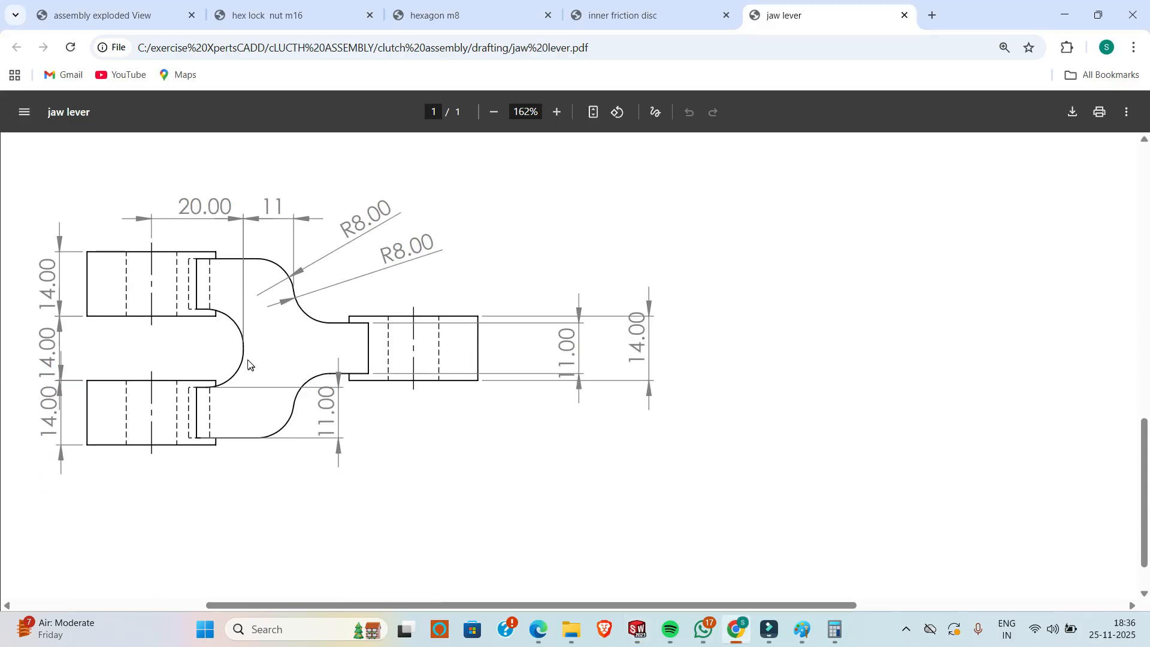
pyautogui.hotkey('alt', 'Tab')
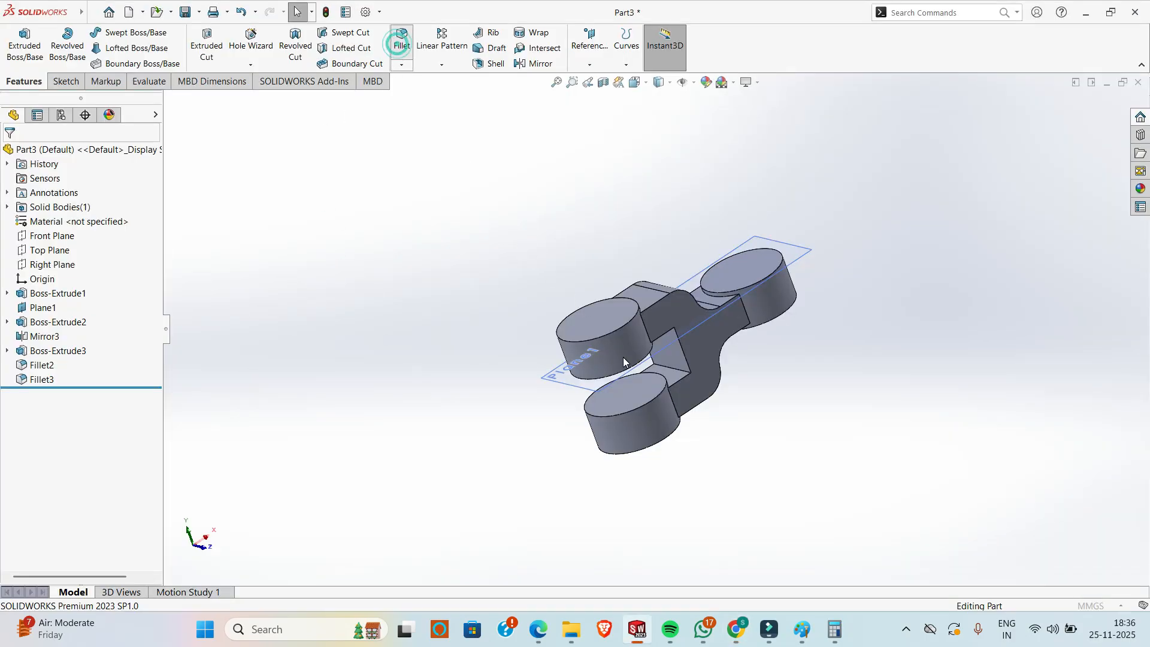
pyautogui.scroll(-3, 639, 364)
pyautogui.moveTo(667, 351); pyautogui.dragTo(713, 374, button='middle')
pyautogui.click(675, 269)
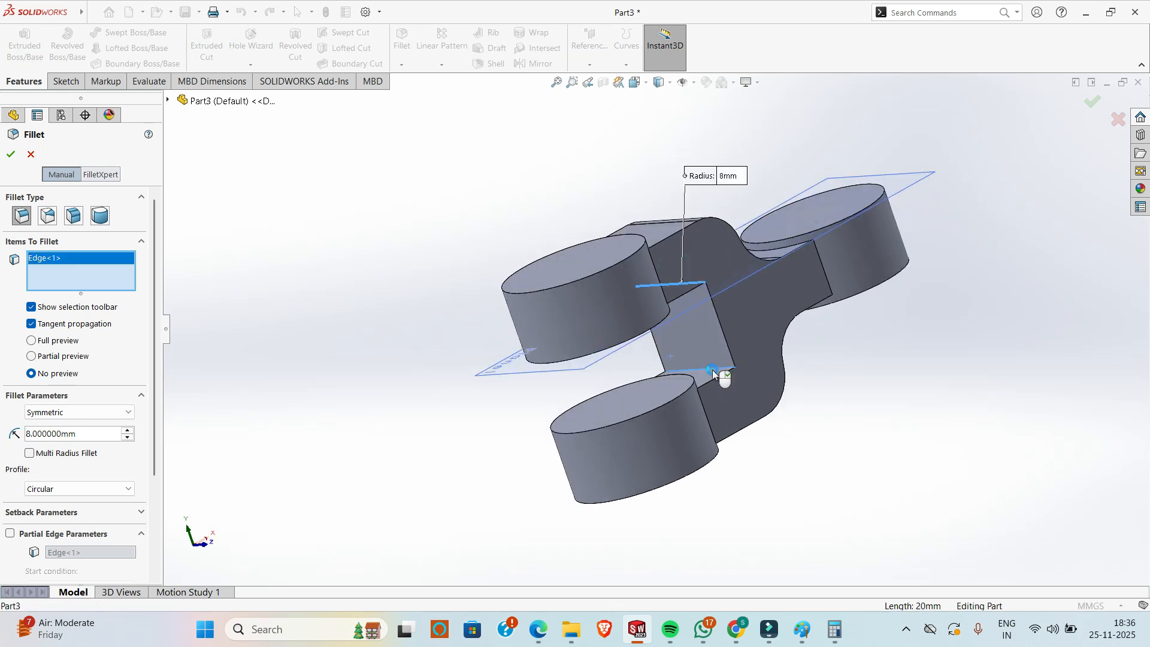
pyautogui.click(713, 372)
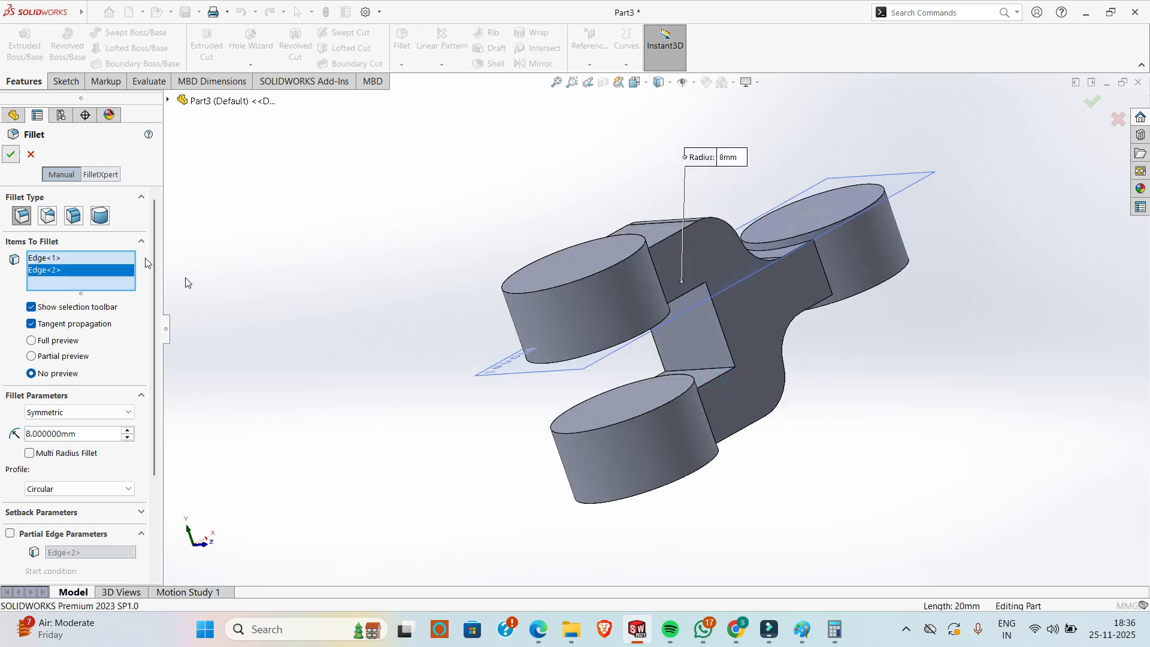
pyautogui.click(10, 154)
pyautogui.moveTo(425, 411)
pyautogui.mouseDown(button='middle')
pyautogui.moveTo(357, 405)
pyautogui.moveTo(430, 475)
pyautogui.moveTo(398, 506)
pyautogui.mouseUp(button='middle')
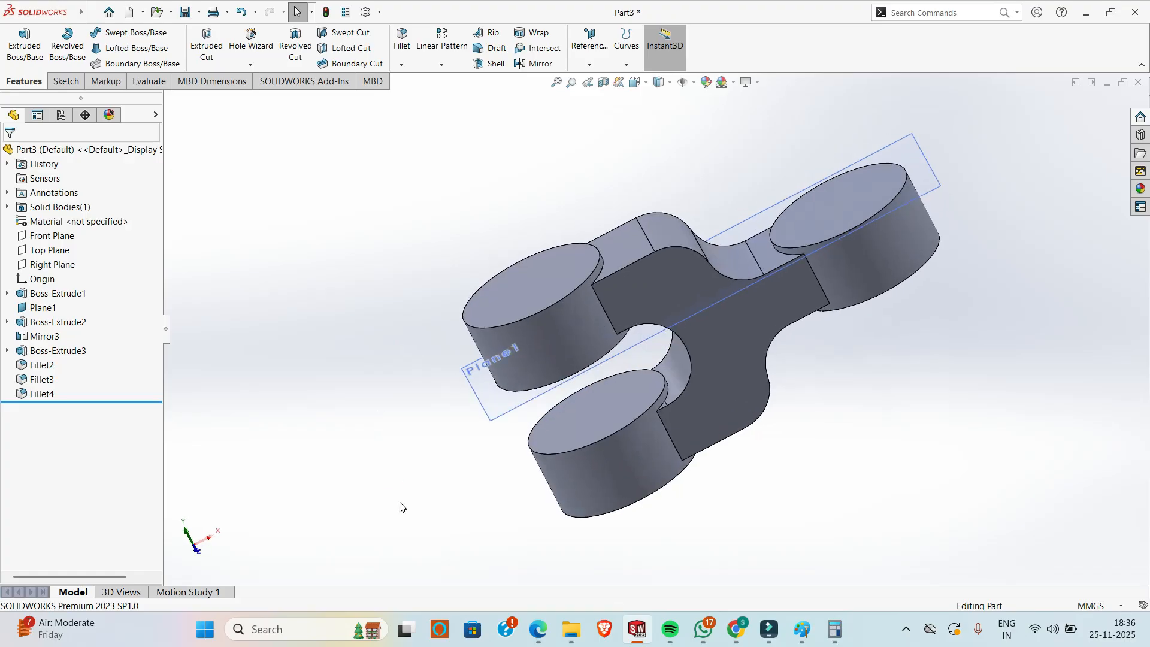
# - Sketch on the upper fork boss's flat face: a centred circle about 7.9 mm in radius, and another circle centred on the single boss
pyautogui.hotkey('alt', 'Tab')
pyautogui.keyDown('ctrl'); pyautogui.scroll(-5, 475, 471); pyautogui.keyUp('ctrl')
pyautogui.click(508, 282)
pyautogui.click(568, 253)
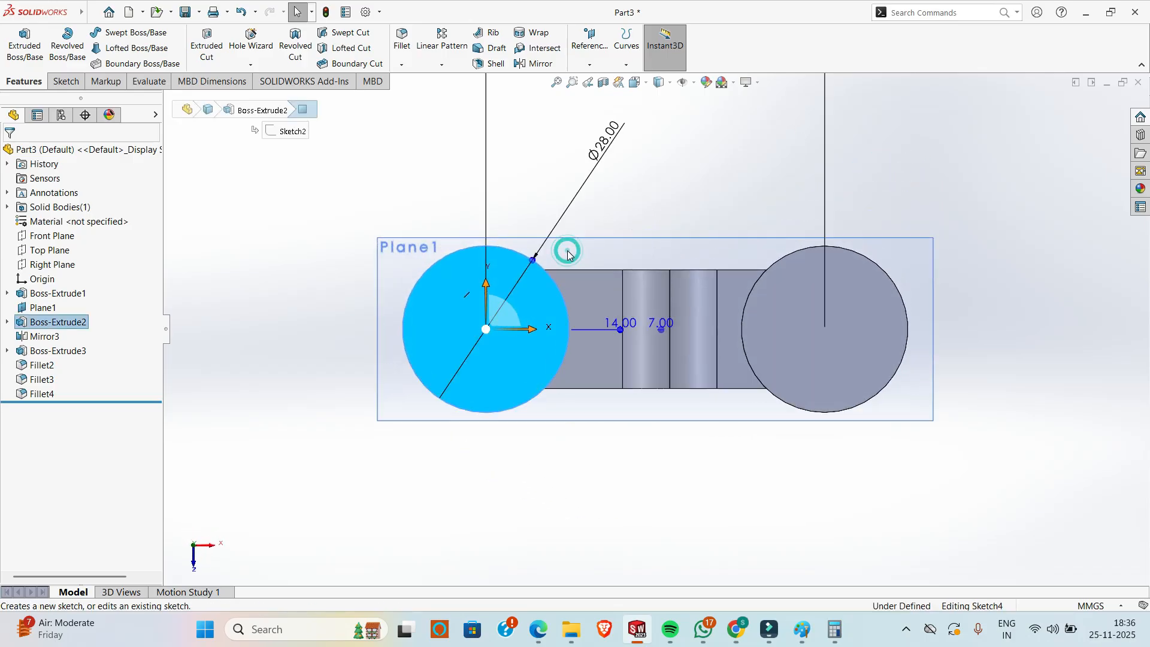
pyautogui.click(392, 216)
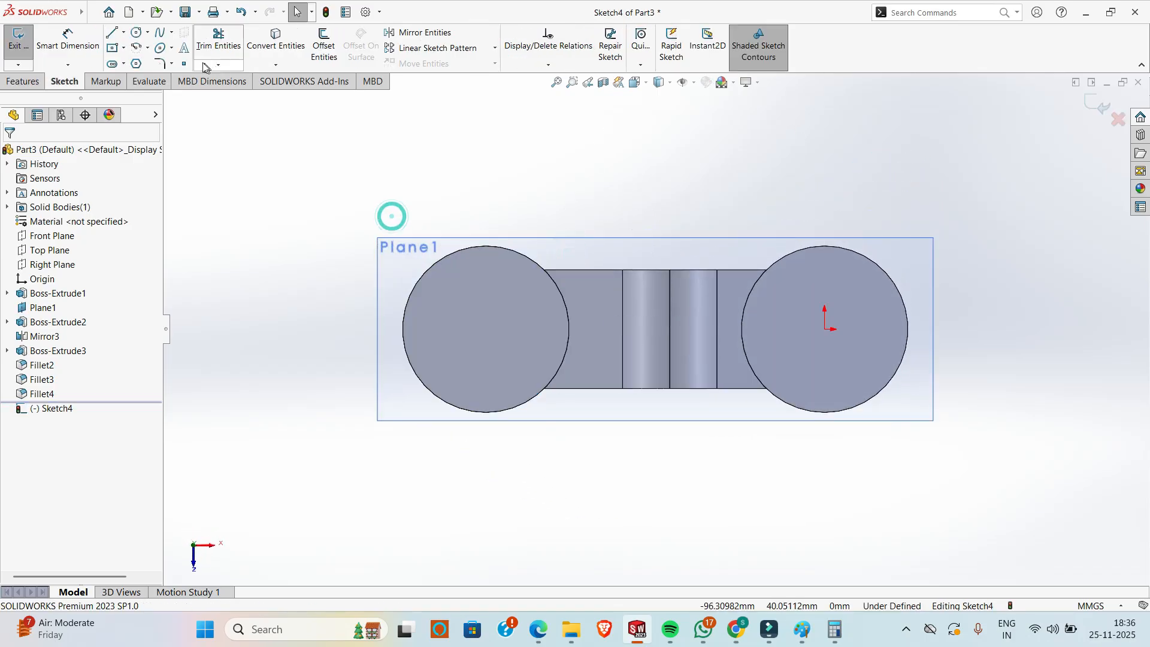
pyautogui.click(133, 33)
pyautogui.moveTo(486, 329); pyautogui.dragTo(519, 363)
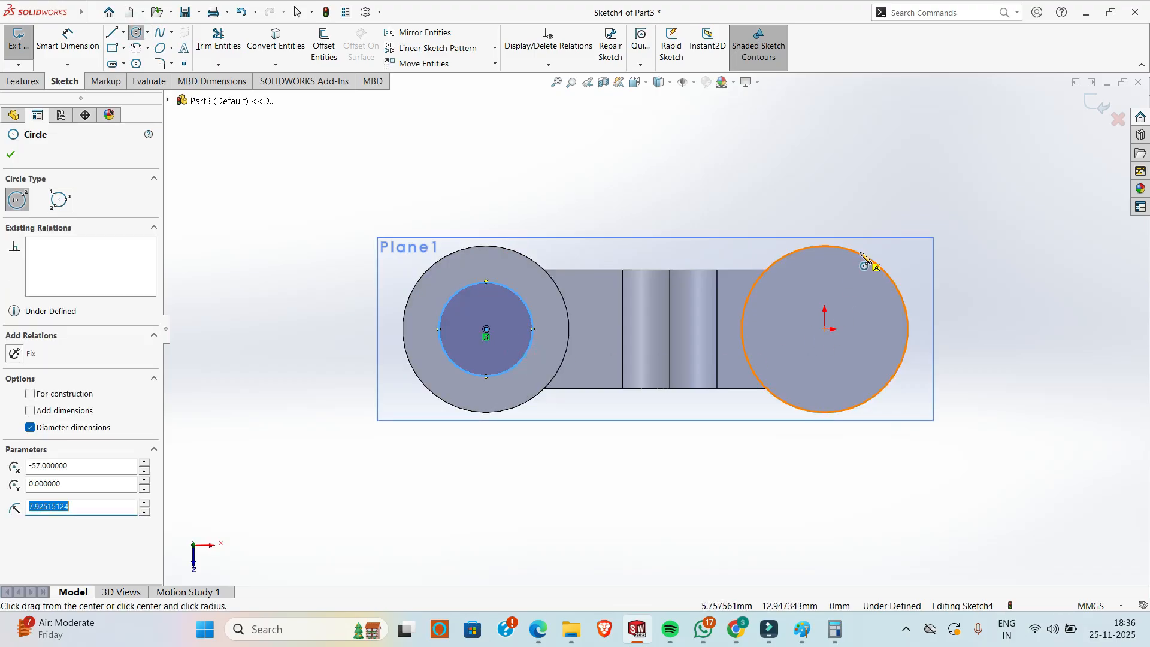
pyautogui.moveTo(825, 329); pyautogui.dragTo(858, 311)
pyautogui.press('Escape')
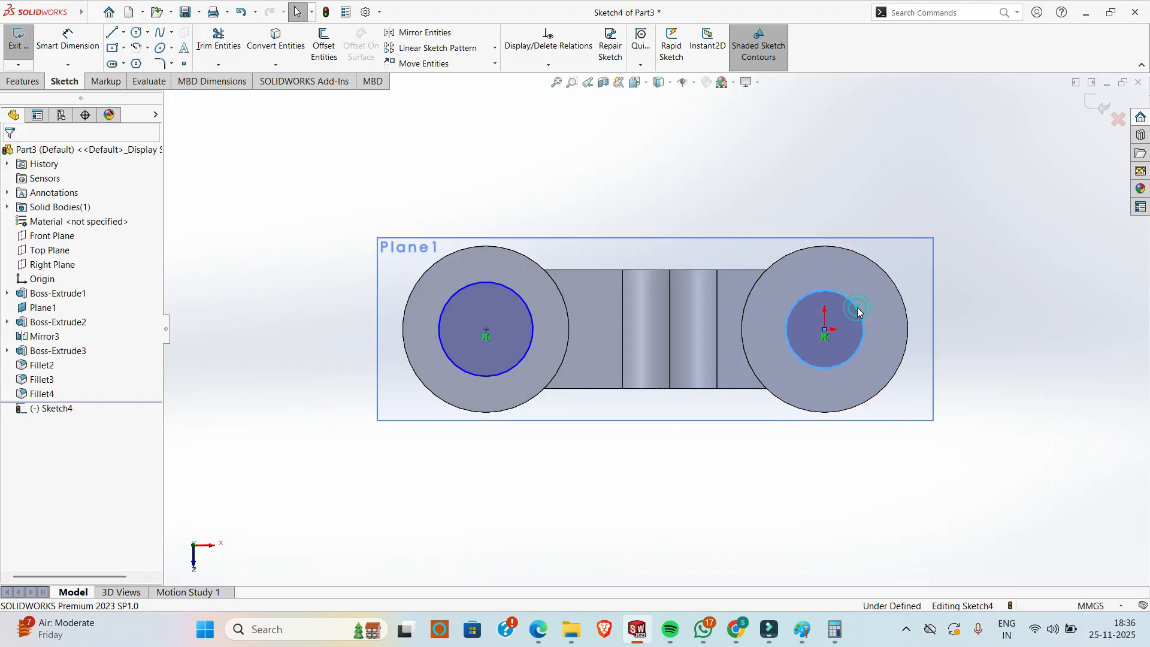
# - Make the two boss circles equal, dimension the fork boss circle's diameter at 11 mm, and finish the sketch
pyautogui.click(858, 312)
pyautogui.keyDown('ctrl'); pyautogui.click(520, 296); pyautogui.keyUp('ctrl')
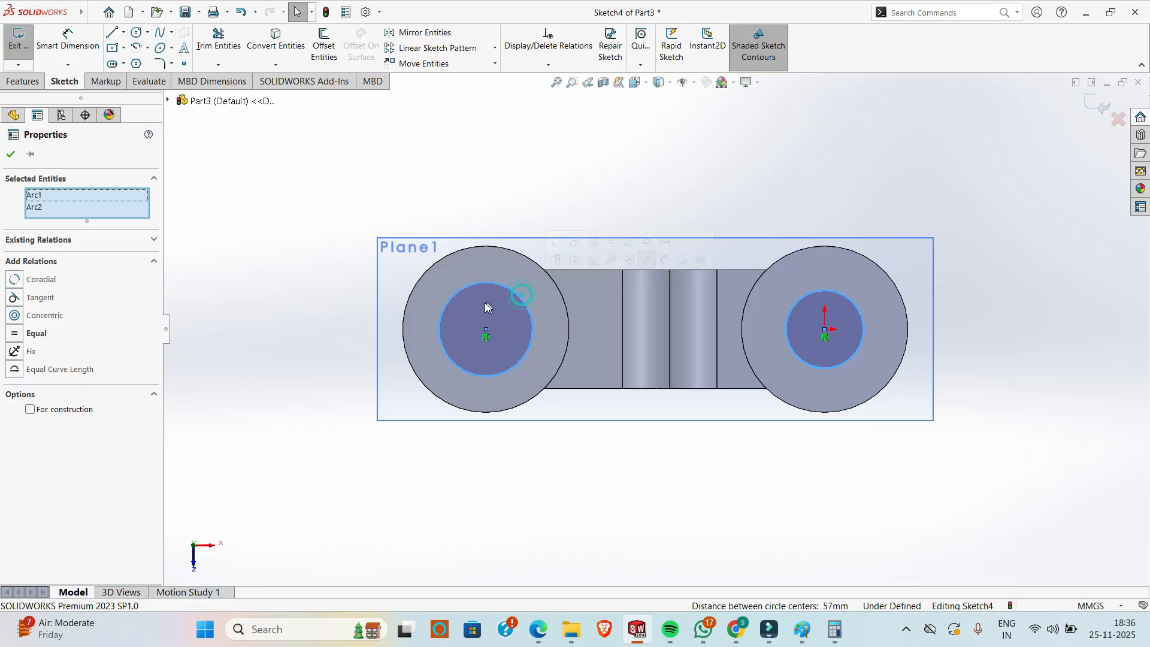
pyautogui.click(46, 336)
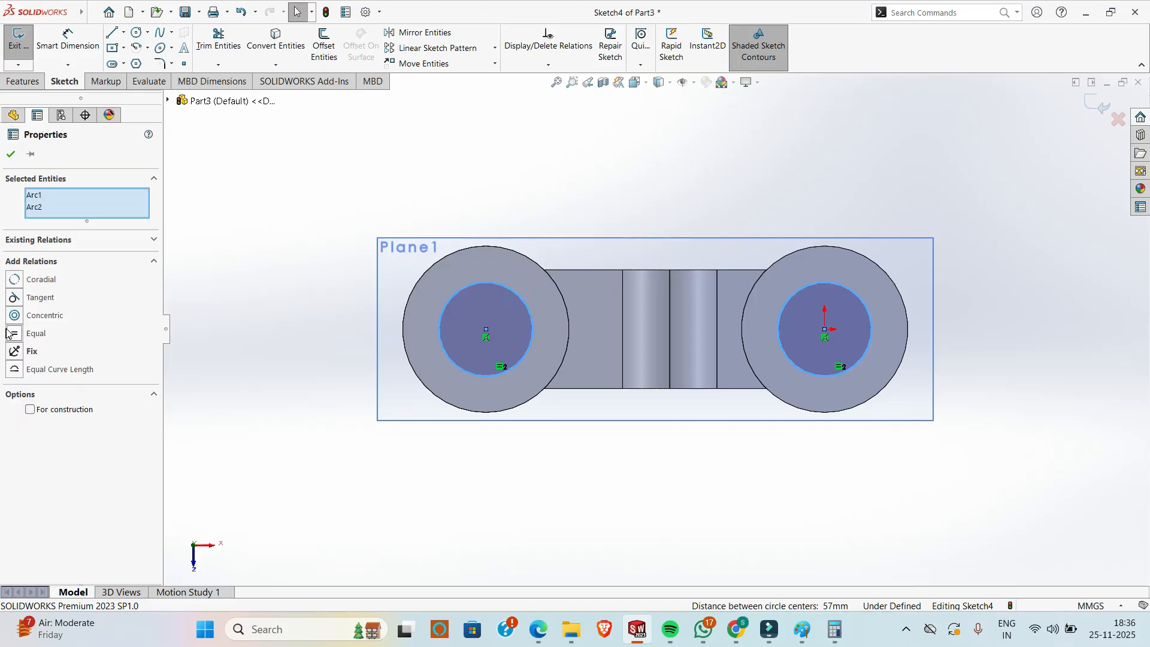
pyautogui.click(78, 61)
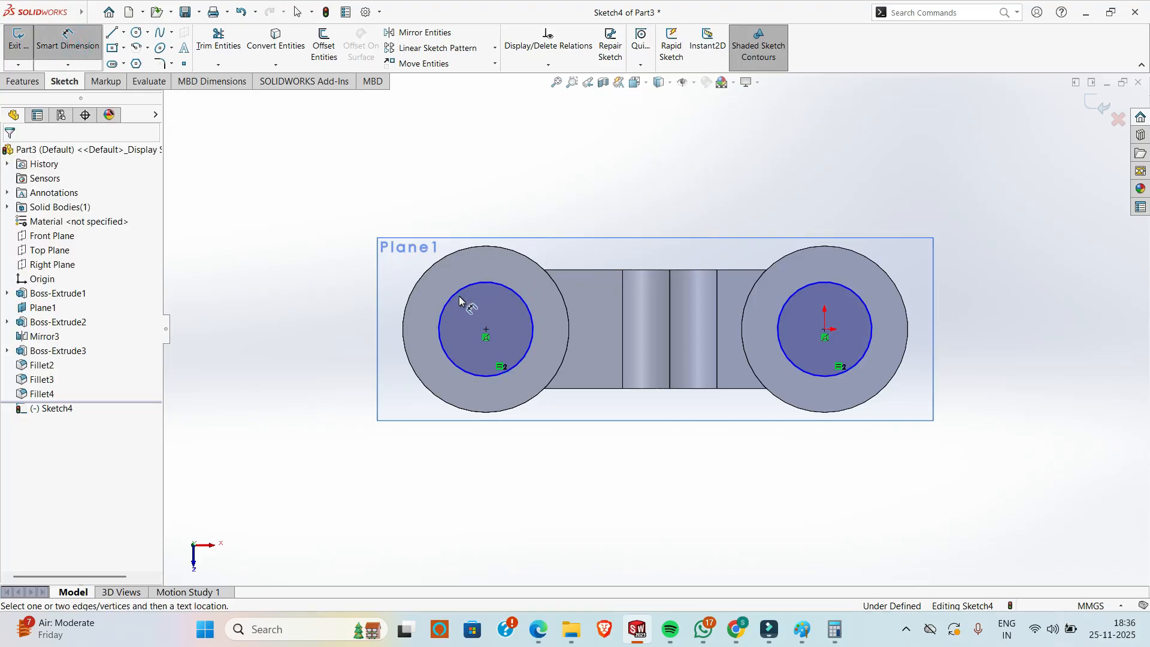
pyautogui.click(455, 293)
pyautogui.click(333, 216)
pyautogui.write('11')
pyautogui.press('Return')
pyautogui.click(19, 41)
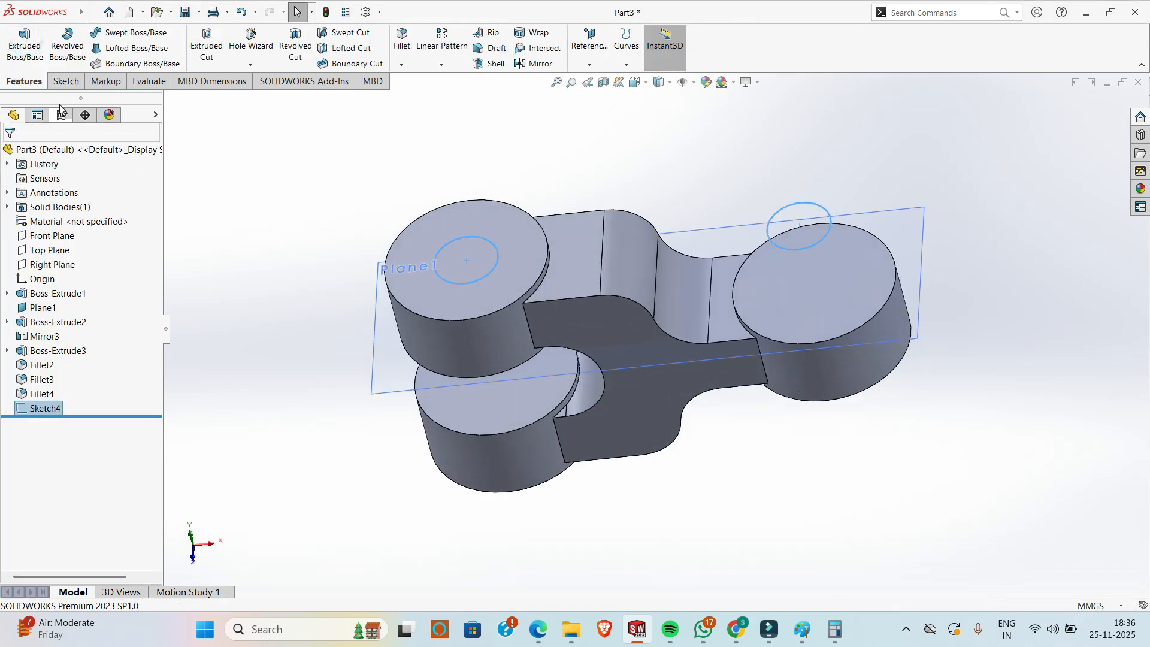
# - Extrude-cut both 11 mm circles Through All to make the holes in the jaw lever's bosses
pyautogui.click(207, 43)
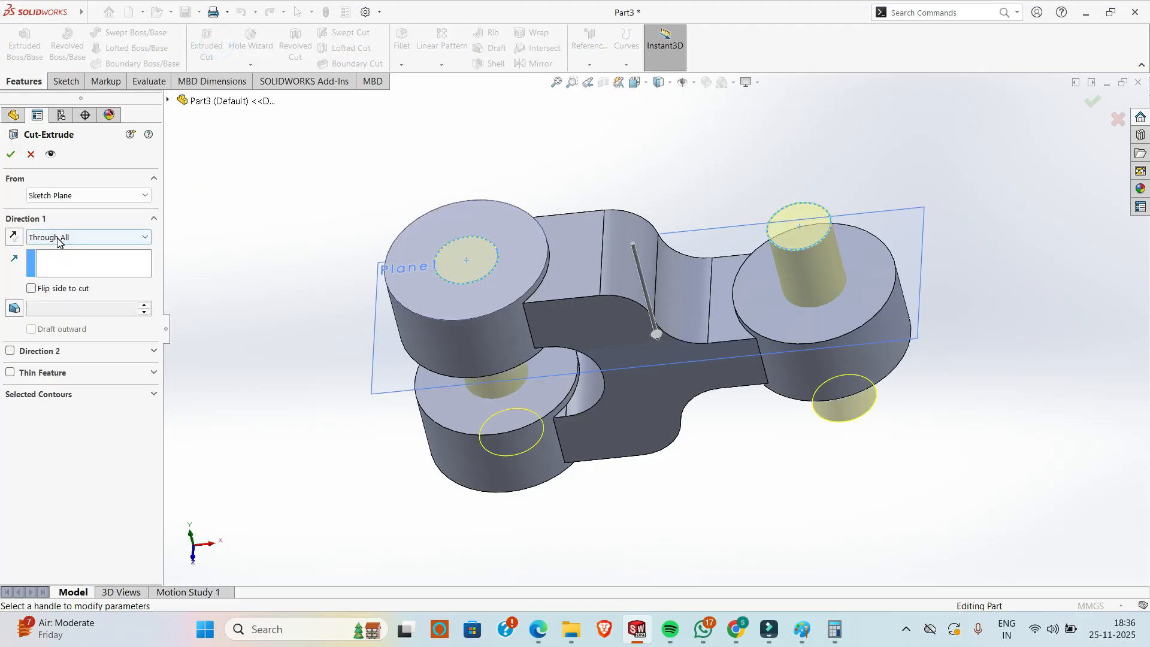
pyautogui.click(10, 154)
pyautogui.moveTo(367, 336); pyautogui.dragTo(419, 347, button='middle')
pyautogui.click(269, 309)
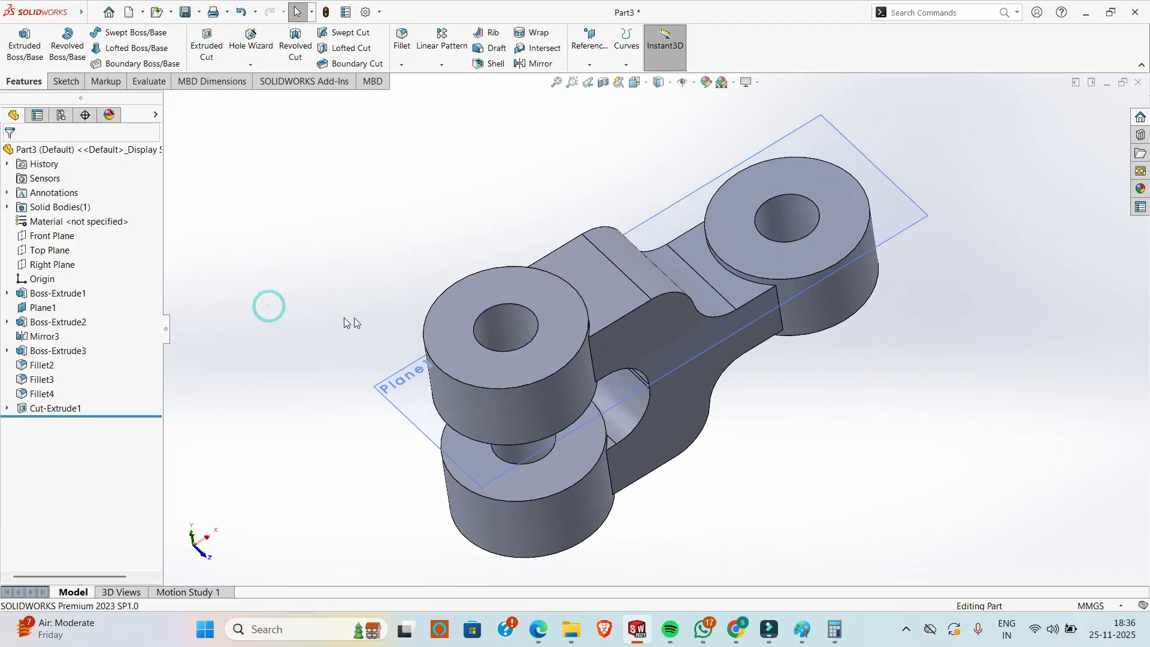
# - Save the part as "jaw lever" in the Clutch Assembly folder and switch to the PDF drawings in Chrome
pyautogui.hotkey('ctrl', 's')
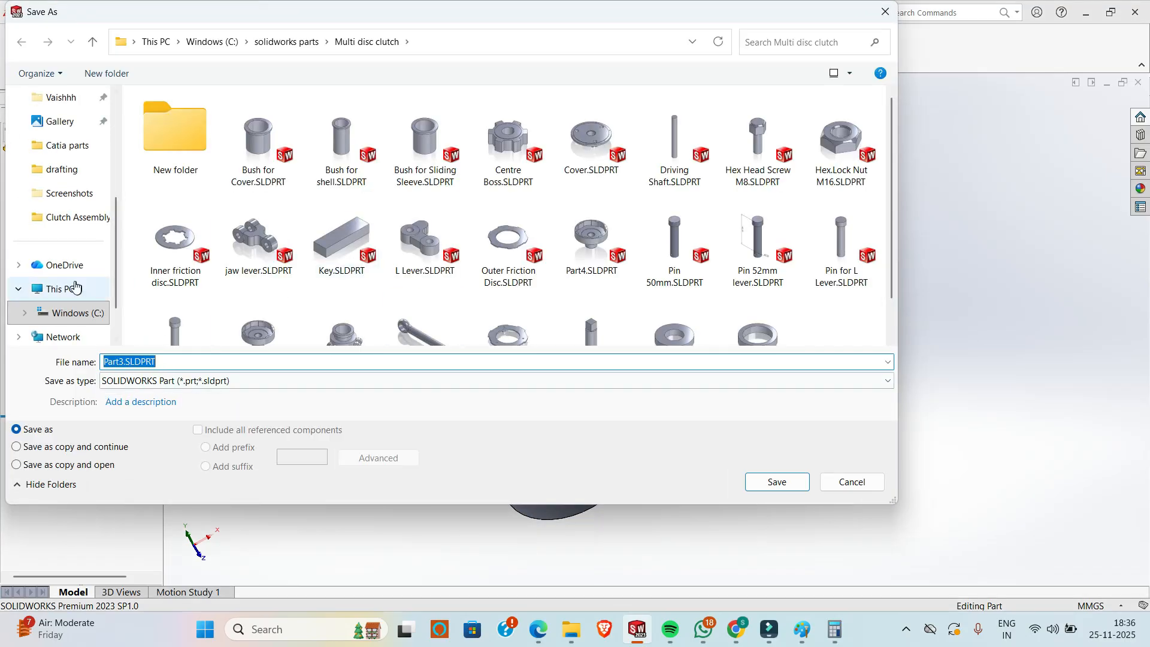
pyautogui.click(60, 216)
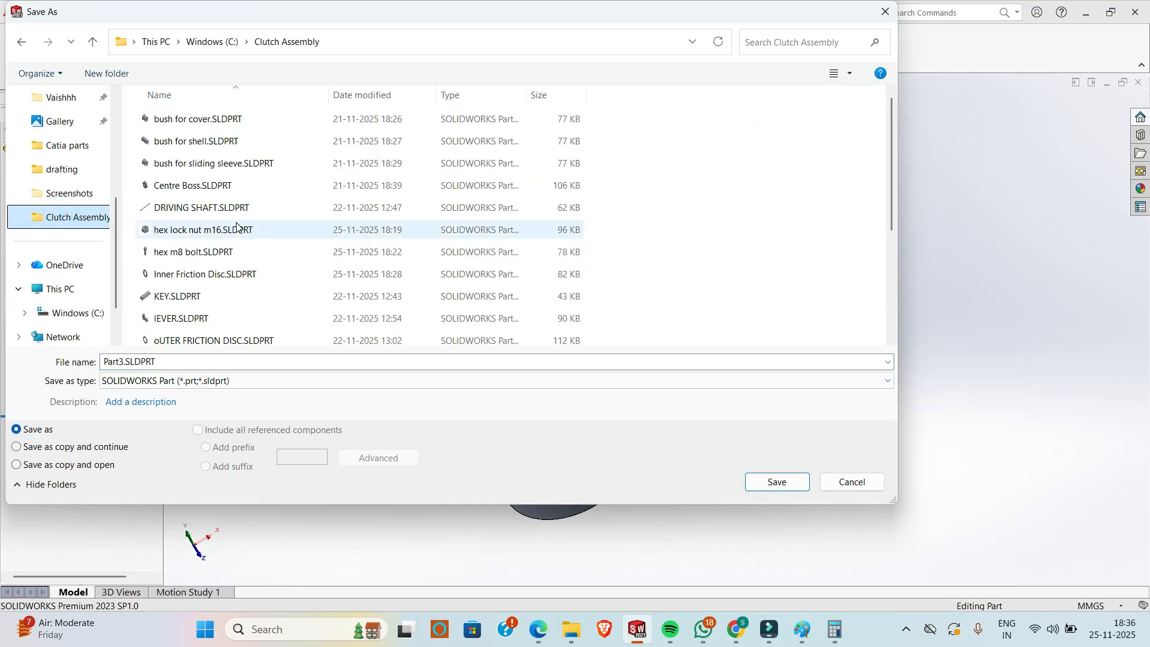
pyautogui.click(167, 367)
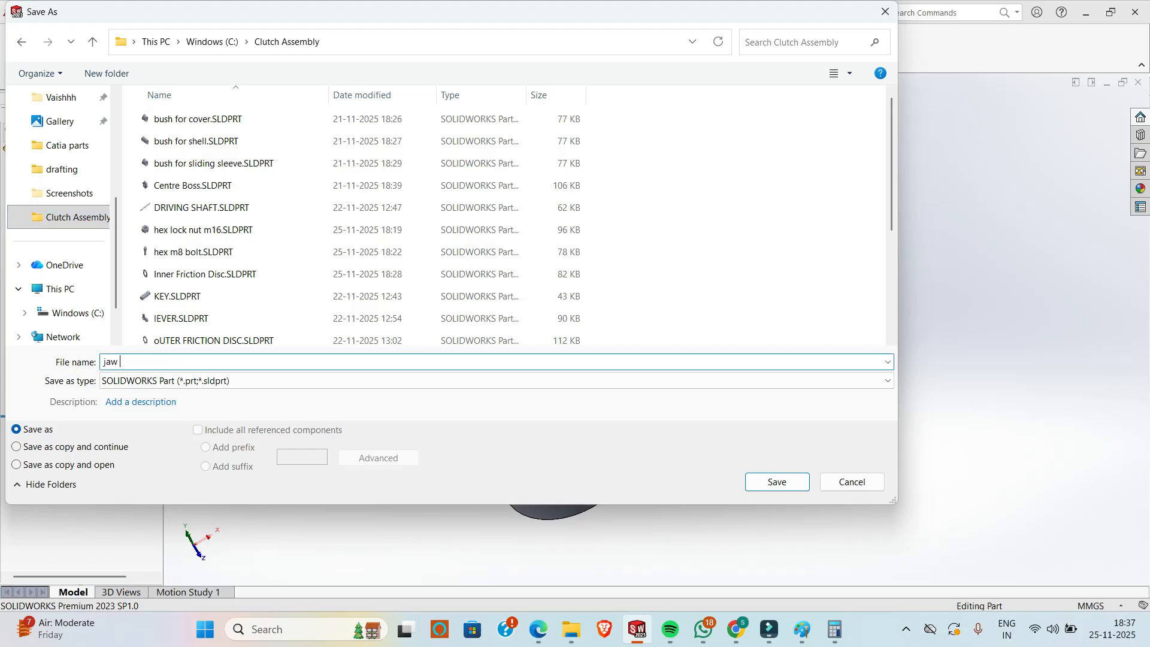
pyautogui.write('jaw lever')
pyautogui.press('Return')
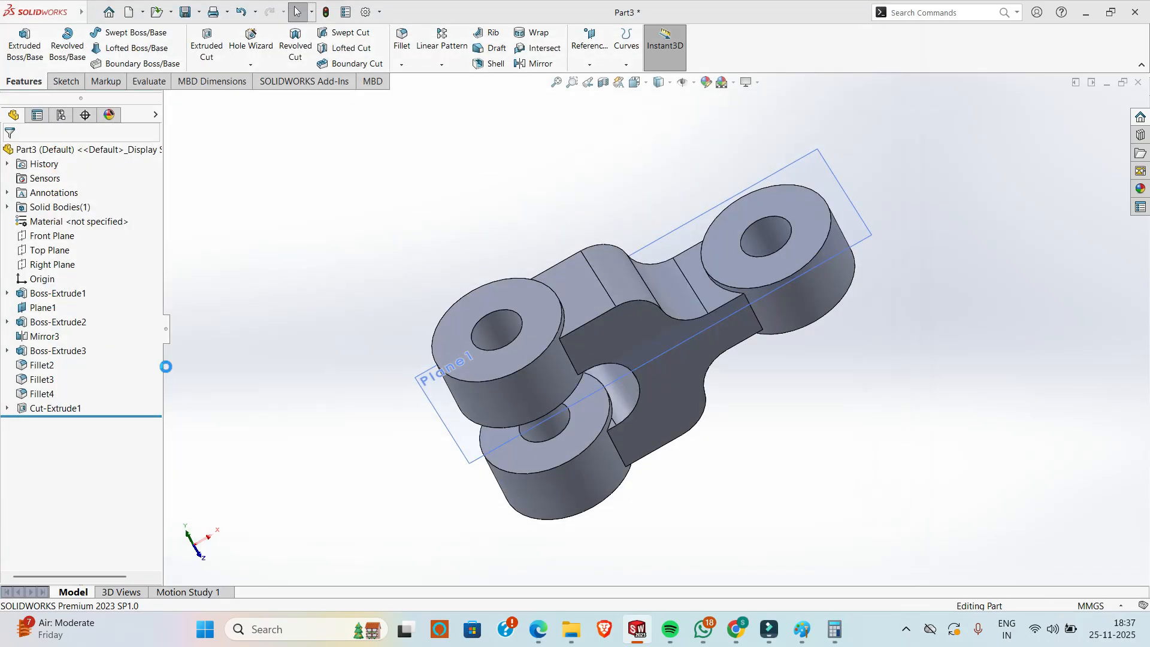
pyautogui.hotkey('alt', 'Tab')
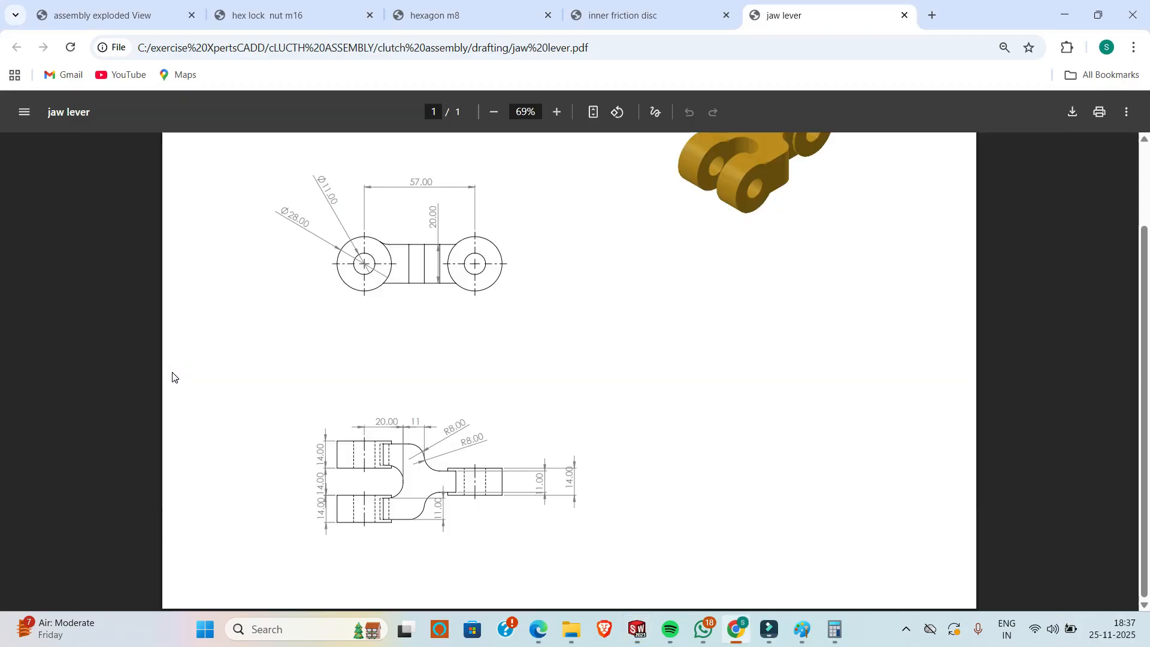